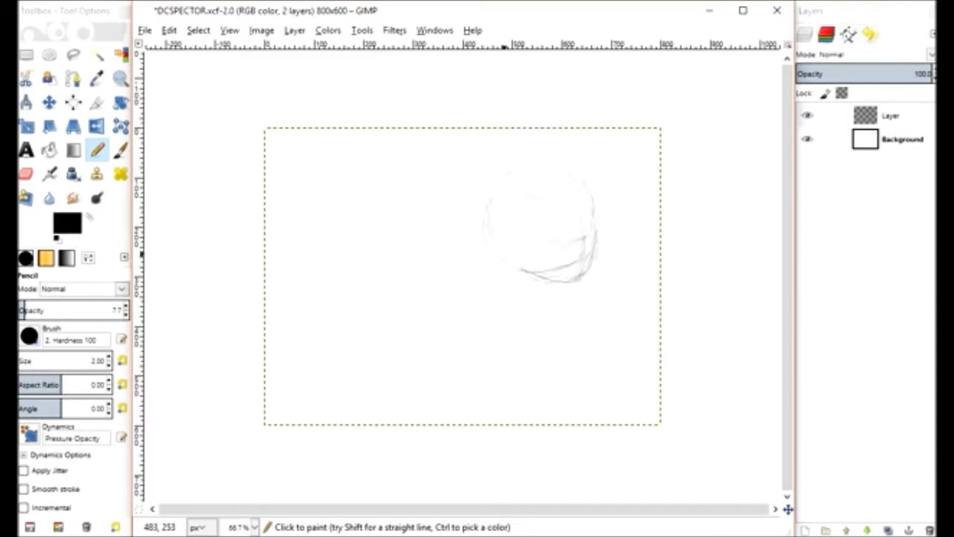
Sketch faint 7.7-opacity pencil strokes for the head, body and upper blade.
{"action": "left_click_drag", "start_coordinate": [492, 248], "coordinate": [490, 274]}
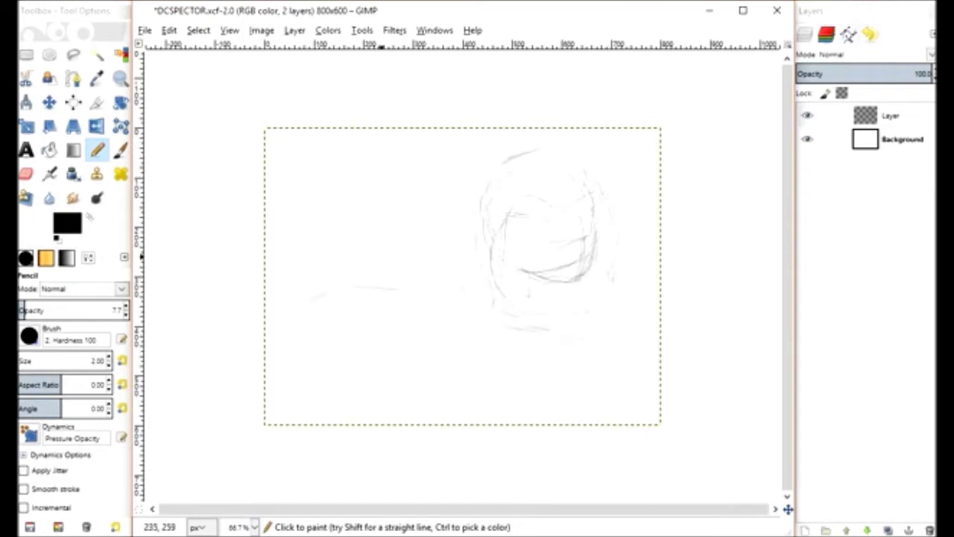
{"action": "mouse_move", "coordinate": [410, 275]}
{"action": "left_mouse_down"}
{"action": "mouse_move", "coordinate": [462, 287]}
{"action": "mouse_move", "coordinate": [258, 347]}
{"action": "left_mouse_up"}
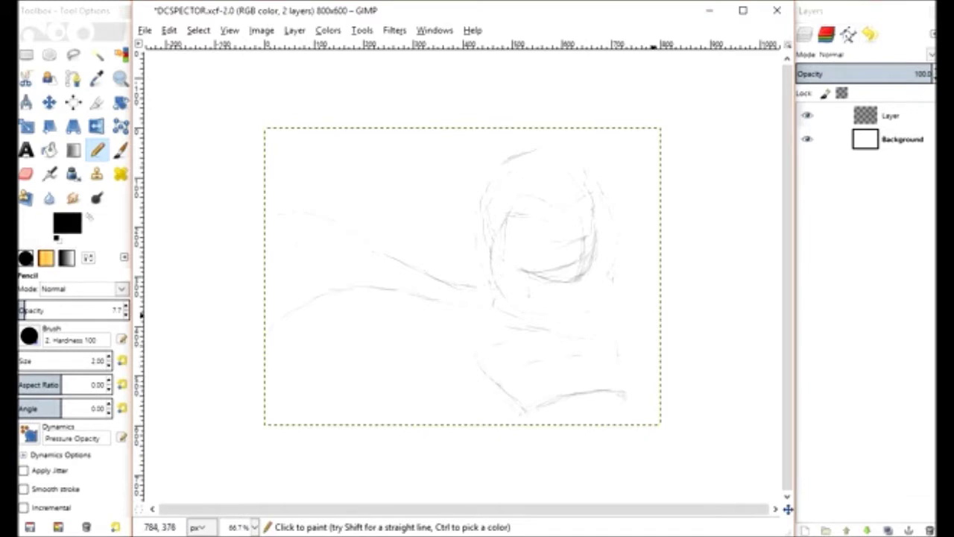
{"action": "left_click_drag", "start_coordinate": [629, 343], "coordinate": [631, 366]}
{"action": "left_click_drag", "start_coordinate": [484, 289], "coordinate": [459, 278]}
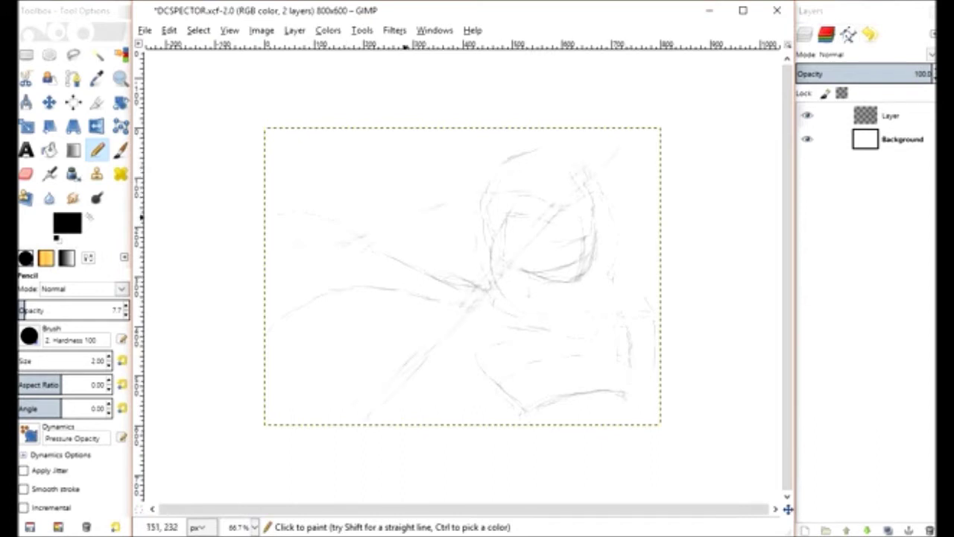
{"action": "left_click_drag", "start_coordinate": [456, 123], "coordinate": [325, 202]}
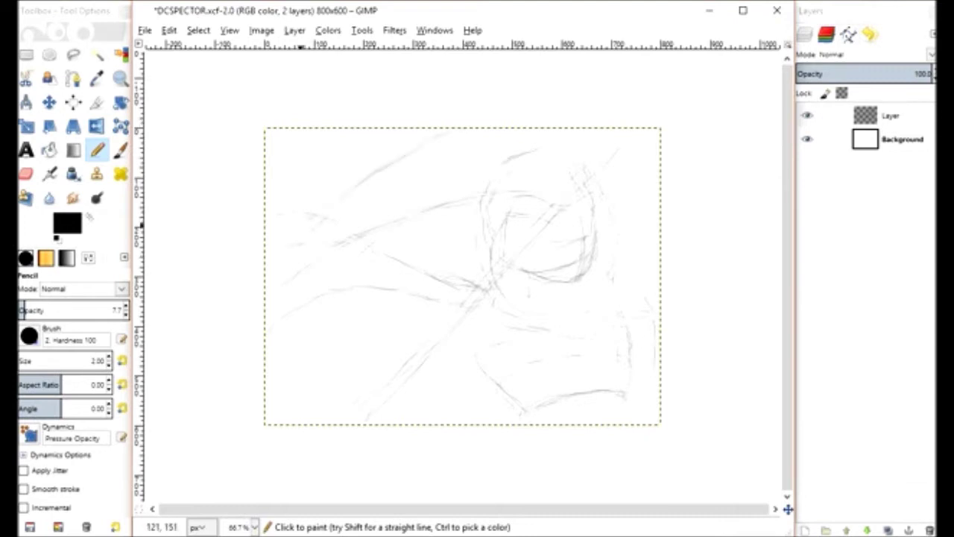
{"action": "left_click_drag", "start_coordinate": [282, 249], "coordinate": [451, 131]}
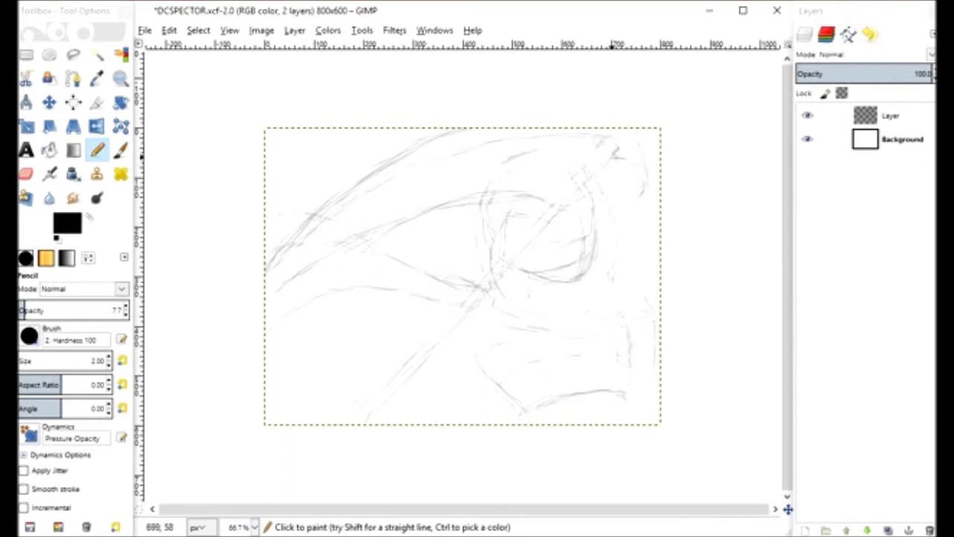
Mark the scythe blade tip and diagonal staff, then raise pencil opacity to about 18.
{"action": "left_click_drag", "start_coordinate": [644, 188], "coordinate": [639, 165]}
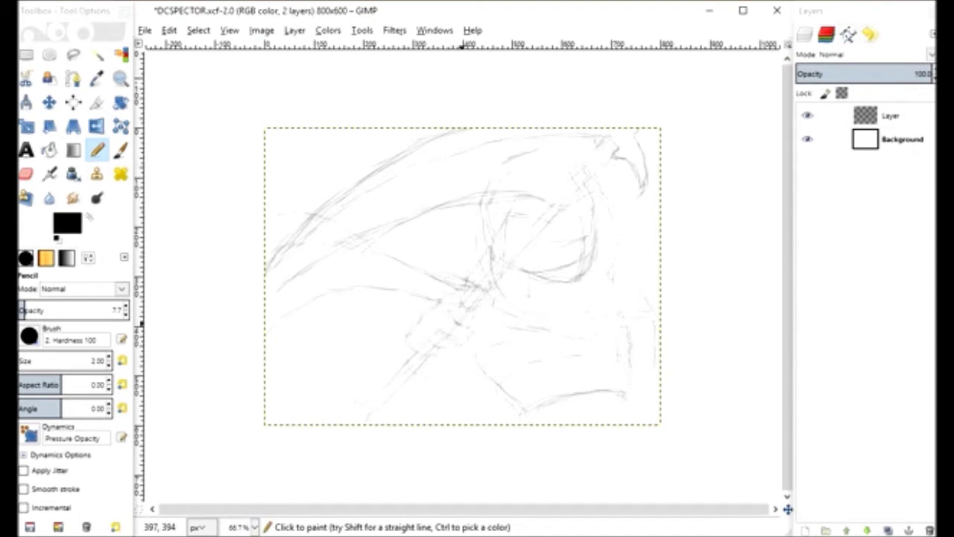
{"action": "left_click_drag", "start_coordinate": [526, 231], "coordinate": [495, 264]}
{"action": "left_click_drag", "start_coordinate": [568, 184], "coordinate": [487, 270]}
{"action": "left_click_drag", "start_coordinate": [534, 221], "coordinate": [549, 203]}
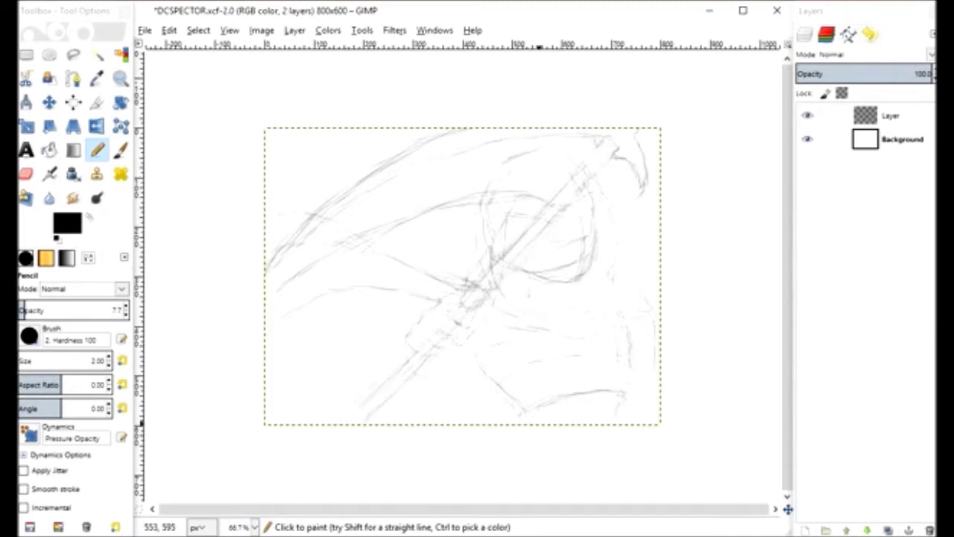
{"action": "left_click", "coordinate": [36, 310]}
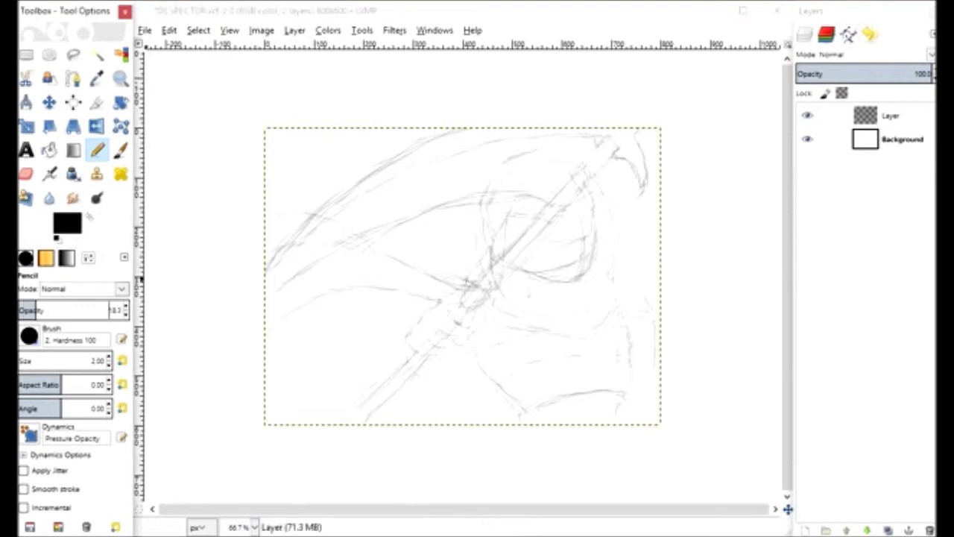
Go over the staff and blade in darker pencil and sketch the gripping hand.
{"action": "mouse_move", "coordinate": [280, 287]}
{"action": "left_mouse_down"}
{"action": "mouse_move", "coordinate": [388, 233]}
{"action": "mouse_move", "coordinate": [538, 199]}
{"action": "left_mouse_up"}
{"action": "mouse_move", "coordinate": [270, 267]}
{"action": "left_mouse_down"}
{"action": "mouse_move", "coordinate": [590, 134]}
{"action": "mouse_move", "coordinate": [633, 179]}
{"action": "mouse_move", "coordinate": [635, 130]}
{"action": "mouse_move", "coordinate": [358, 170]}
{"action": "mouse_move", "coordinate": [450, 129]}
{"action": "left_mouse_up"}
{"action": "mouse_move", "coordinate": [447, 328]}
{"action": "left_mouse_down"}
{"action": "mouse_move", "coordinate": [477, 310]}
{"action": "mouse_move", "coordinate": [425, 314]}
{"action": "mouse_move", "coordinate": [452, 336]}
{"action": "mouse_move", "coordinate": [422, 356]}
{"action": "left_mouse_up"}
{"action": "left_click_drag", "start_coordinate": [415, 347], "coordinate": [414, 324]}
{"action": "left_click_drag", "start_coordinate": [478, 325], "coordinate": [353, 414]}
{"action": "left_click_drag", "start_coordinate": [432, 359], "coordinate": [374, 423]}
{"action": "mouse_move", "coordinate": [464, 298]}
{"action": "left_mouse_down"}
{"action": "mouse_move", "coordinate": [533, 244]}
{"action": "mouse_move", "coordinate": [602, 147]}
{"action": "left_mouse_up"}
Sketch the shoulder, chest and torso lines.
{"action": "left_click_drag", "start_coordinate": [509, 212], "coordinate": [493, 258]}
{"action": "left_click_drag", "start_coordinate": [477, 207], "coordinate": [466, 273]}
{"action": "left_click_drag", "start_coordinate": [505, 299], "coordinate": [573, 317]}
{"action": "left_click_drag", "start_coordinate": [611, 209], "coordinate": [587, 310]}
{"action": "mouse_move", "coordinate": [600, 168]}
{"action": "left_mouse_down"}
{"action": "mouse_move", "coordinate": [616, 200]}
{"action": "mouse_move", "coordinate": [583, 318]}
{"action": "mouse_move", "coordinate": [627, 316]}
{"action": "mouse_move", "coordinate": [566, 343]}
{"action": "mouse_move", "coordinate": [537, 337]}
{"action": "mouse_move", "coordinate": [483, 298]}
{"action": "left_mouse_up"}
{"action": "mouse_move", "coordinate": [653, 313]}
{"action": "left_mouse_down"}
{"action": "mouse_move", "coordinate": [631, 325]}
{"action": "mouse_move", "coordinate": [627, 362]}
{"action": "left_mouse_up"}
{"action": "left_click_drag", "start_coordinate": [487, 344], "coordinate": [480, 378]}
{"action": "left_click_drag", "start_coordinate": [451, 325], "coordinate": [486, 350]}
Add the lower torso curve and the cloth flap on the right.
{"action": "mouse_move", "coordinate": [497, 384]}
{"action": "left_mouse_down"}
{"action": "mouse_move", "coordinate": [601, 356]}
{"action": "mouse_move", "coordinate": [630, 359]}
{"action": "left_mouse_up"}
{"action": "mouse_move", "coordinate": [629, 375]}
{"action": "left_mouse_down"}
{"action": "mouse_move", "coordinate": [610, 411]}
{"action": "mouse_move", "coordinate": [529, 413]}
{"action": "left_mouse_up"}
{"action": "left_click_drag", "start_coordinate": [521, 398], "coordinate": [504, 416]}
{"action": "left_click_drag", "start_coordinate": [618, 402], "coordinate": [616, 421]}
{"action": "left_click_drag", "start_coordinate": [635, 281], "coordinate": [650, 310]}
{"action": "mouse_move", "coordinate": [624, 307]}
{"action": "left_mouse_down"}
{"action": "mouse_move", "coordinate": [653, 319]}
{"action": "mouse_move", "coordinate": [654, 355]}
{"action": "mouse_move", "coordinate": [629, 371]}
{"action": "left_mouse_up"}
Sketch the arm reaching toward the hand and the upper-left cloak.
{"action": "mouse_move", "coordinate": [430, 298]}
{"action": "left_mouse_down"}
{"action": "mouse_move", "coordinate": [313, 317]}
{"action": "mouse_move", "coordinate": [267, 365]}
{"action": "left_mouse_up"}
{"action": "left_click_drag", "start_coordinate": [332, 313], "coordinate": [266, 365]}
{"action": "left_click_drag", "start_coordinate": [397, 300], "coordinate": [328, 305]}
{"action": "left_click_drag", "start_coordinate": [322, 210], "coordinate": [273, 216]}
{"action": "mouse_move", "coordinate": [462, 277]}
{"action": "left_mouse_down"}
{"action": "mouse_move", "coordinate": [370, 266]}
{"action": "mouse_move", "coordinate": [302, 292]}
{"action": "left_mouse_up"}
{"action": "mouse_move", "coordinate": [442, 272]}
{"action": "left_mouse_down"}
{"action": "mouse_move", "coordinate": [322, 289]}
{"action": "mouse_move", "coordinate": [395, 290]}
{"action": "left_mouse_up"}
{"action": "left_click_drag", "start_coordinate": [400, 271], "coordinate": [365, 257]}
{"action": "left_click_drag", "start_coordinate": [268, 176], "coordinate": [319, 207]}
Zoom in to 150% on the face and sketch the jaw curve and both eyes.
{"action": "key", "text": "z"}
{"action": "double_click", "coordinate": [595, 217]}
{"action": "key", "text": "n"}
{"action": "mouse_move", "coordinate": [439, 323]}
{"action": "left_mouse_down"}
{"action": "mouse_move", "coordinate": [522, 346]}
{"action": "mouse_move", "coordinate": [597, 287]}
{"action": "left_mouse_up"}
{"action": "left_click_drag", "start_coordinate": [572, 257], "coordinate": [575, 301]}
{"action": "mouse_move", "coordinate": [497, 260]}
{"action": "left_mouse_down"}
{"action": "mouse_move", "coordinate": [547, 251]}
{"action": "mouse_move", "coordinate": [521, 277]}
{"action": "left_mouse_up"}
{"action": "mouse_move", "coordinate": [577, 250]}
{"action": "left_mouse_down"}
{"action": "mouse_move", "coordinate": [594, 230]}
{"action": "mouse_move", "coordinate": [589, 256]}
{"action": "left_mouse_up"}
{"action": "mouse_move", "coordinate": [547, 222]}
{"action": "left_mouse_down"}
{"action": "mouse_move", "coordinate": [489, 228]}
{"action": "mouse_move", "coordinate": [610, 160]}
{"action": "mouse_move", "coordinate": [606, 178]}
{"action": "left_mouse_up"}
Draw hair strands and bangs across the forehead.
{"action": "left_click_drag", "start_coordinate": [394, 186], "coordinate": [556, 203]}
{"action": "mouse_move", "coordinate": [551, 201]}
{"action": "left_mouse_down"}
{"action": "mouse_move", "coordinate": [612, 157]}
{"action": "mouse_move", "coordinate": [511, 204]}
{"action": "left_mouse_up"}
{"action": "left_click_drag", "start_coordinate": [456, 191], "coordinate": [374, 213]}
{"action": "left_click_drag", "start_coordinate": [593, 183], "coordinate": [584, 195]}
Hatch shading on the face's left side and add short hair strokes.
{"action": "left_click_drag", "start_coordinate": [408, 217], "coordinate": [383, 236]}
{"action": "left_click_drag", "start_coordinate": [422, 197], "coordinate": [400, 222]}
{"action": "left_click_drag", "start_coordinate": [389, 235], "coordinate": [359, 258]}
{"action": "left_click_drag", "start_coordinate": [440, 196], "coordinate": [425, 215]}
{"action": "left_click_drag", "start_coordinate": [426, 222], "coordinate": [388, 250]}
{"action": "left_click_drag", "start_coordinate": [564, 195], "coordinate": [555, 203]}
{"action": "left_click_drag", "start_coordinate": [607, 180], "coordinate": [591, 195]}
{"action": "left_click_drag", "start_coordinate": [430, 199], "coordinate": [399, 225]}
{"action": "left_click_drag", "start_coordinate": [383, 234], "coordinate": [360, 240]}
Sketch the scarf below the chin, darkening its folds and neck edge.
{"action": "left_click_drag", "start_coordinate": [418, 307], "coordinate": [435, 362]}
{"action": "left_click_drag", "start_coordinate": [408, 327], "coordinate": [564, 349]}
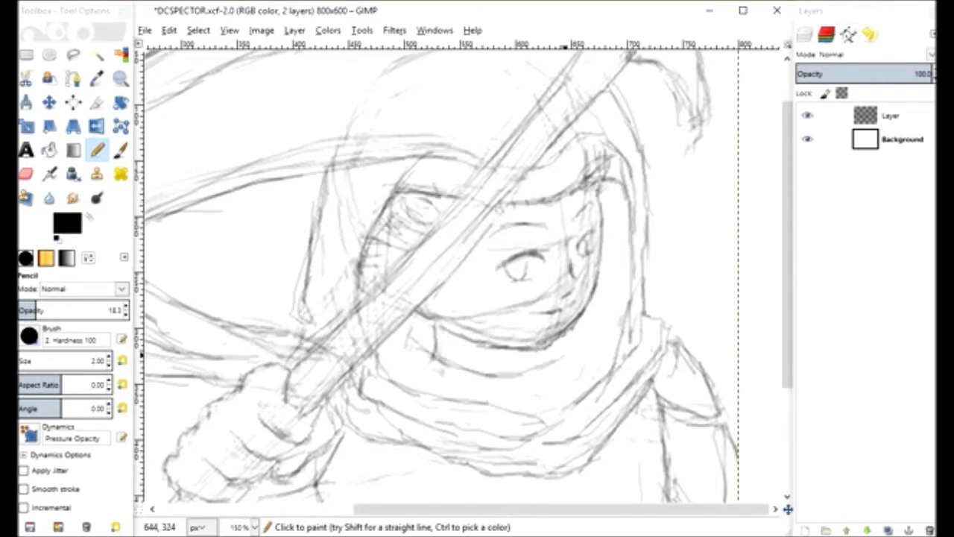
{"action": "left_click_drag", "start_coordinate": [498, 402], "coordinate": [588, 316]}
{"action": "left_click_drag", "start_coordinate": [615, 299], "coordinate": [588, 369]}
{"action": "left_click_drag", "start_coordinate": [397, 338], "coordinate": [419, 377]}
{"action": "left_click_drag", "start_coordinate": [383, 362], "coordinate": [586, 395]}
{"action": "left_click_drag", "start_coordinate": [450, 406], "coordinate": [596, 377]}
{"action": "left_click_drag", "start_coordinate": [397, 400], "coordinate": [495, 365]}
{"action": "left_click_drag", "start_coordinate": [396, 335], "coordinate": [538, 415]}
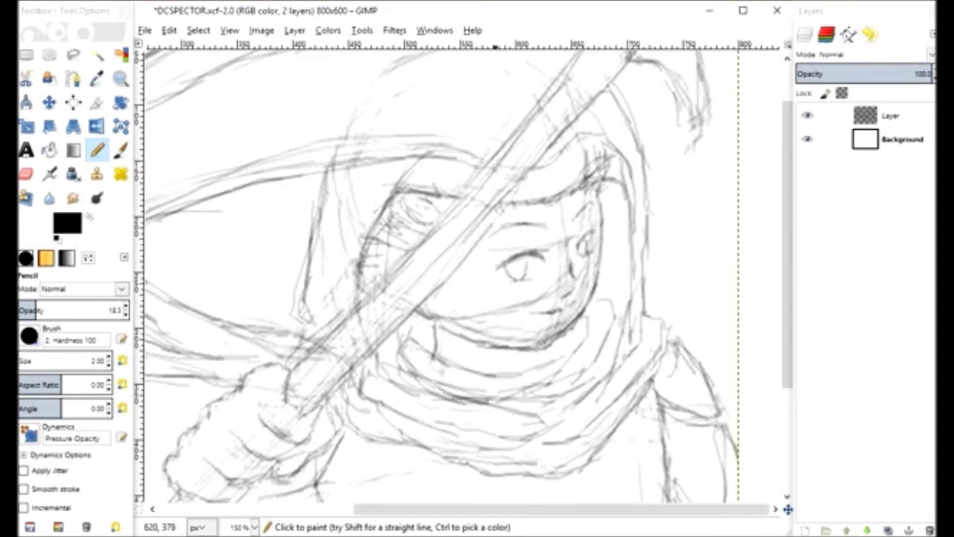
{"action": "left_click_drag", "start_coordinate": [480, 429], "coordinate": [563, 398]}
{"action": "left_click_drag", "start_coordinate": [638, 234], "coordinate": [601, 377]}
{"action": "mouse_move", "coordinate": [542, 416]}
{"action": "left_mouse_down"}
{"action": "mouse_move", "coordinate": [632, 299]}
{"action": "mouse_move", "coordinate": [620, 345]}
{"action": "left_mouse_up"}
Draw the banded collar, erase parts of it, then redarken its marks.
{"action": "mouse_move", "coordinate": [437, 332]}
{"action": "left_mouse_down"}
{"action": "mouse_move", "coordinate": [438, 345]}
{"action": "mouse_move", "coordinate": [553, 345]}
{"action": "mouse_move", "coordinate": [428, 380]}
{"action": "left_mouse_up"}
{"action": "left_click_drag", "start_coordinate": [549, 371], "coordinate": [550, 389]}
{"action": "left_click_drag", "start_coordinate": [431, 350], "coordinate": [535, 354]}
{"action": "key", "text": "shift+e"}
{"action": "left_click_drag", "start_coordinate": [405, 355], "coordinate": [407, 365]}
{"action": "left_click_drag", "start_coordinate": [589, 317], "coordinate": [559, 371]}
{"action": "mouse_move", "coordinate": [522, 359]}
{"action": "left_mouse_down"}
{"action": "mouse_move", "coordinate": [479, 377]}
{"action": "mouse_move", "coordinate": [453, 370]}
{"action": "left_mouse_up"}
{"action": "key", "text": "n"}
{"action": "left_click_drag", "start_coordinate": [551, 351], "coordinate": [472, 371]}
{"action": "left_click_drag", "start_coordinate": [425, 341], "coordinate": [423, 364]}
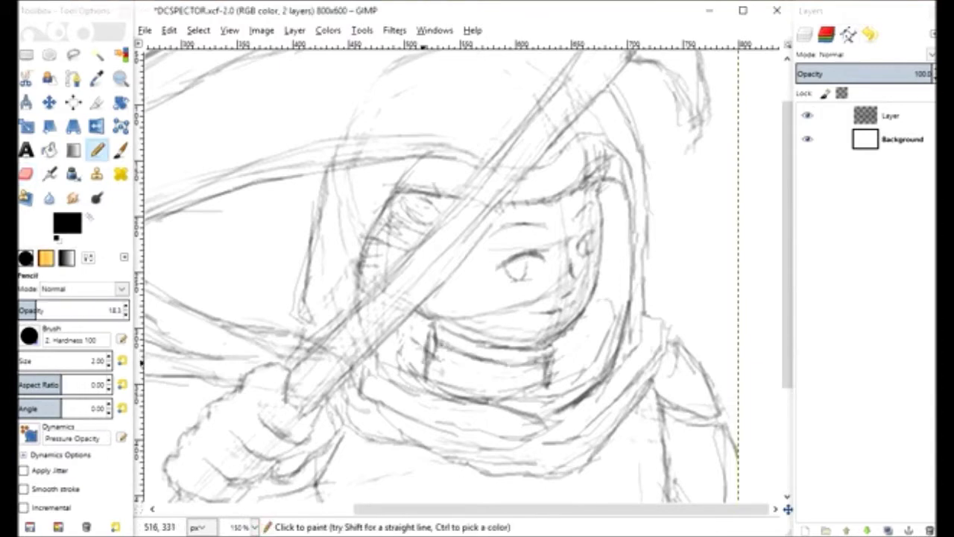
Zoom back out to 66.7% and add a new layer, Layer #1.
{"action": "key", "text": "shift+ctrl+j"}
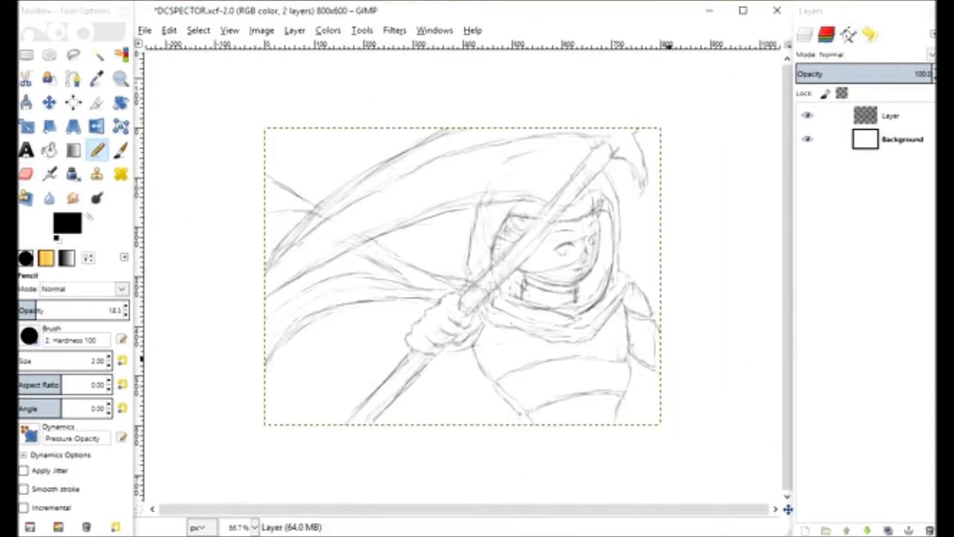
{"action": "key", "text": "shift+ctrl+n"}
{"action": "key", "text": "Return"}
Draw a straight path along the staff and stroke it in black.
{"action": "left_click", "coordinate": [73, 78]}
{"action": "key", "text": "z"}
{"action": "key", "text": "b"}
{"action": "left_click", "coordinate": [332, 428]}
{"action": "left_click", "coordinate": [601, 144]}
{"action": "left_click_drag", "start_coordinate": [332, 428], "coordinate": [318, 434]}
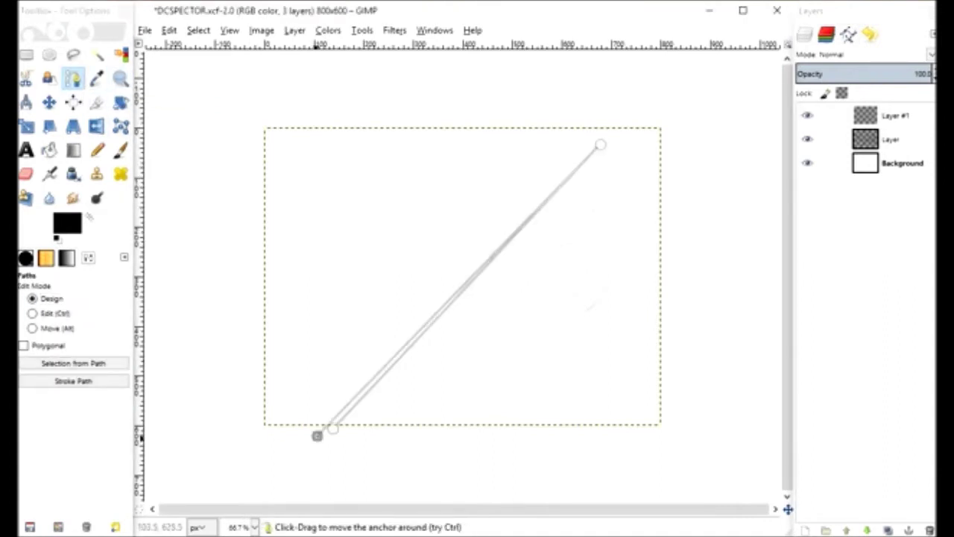
{"action": "left_click", "coordinate": [73, 380]}
Paint a thicker staff line and a thin parallel second line, then save.
{"action": "key", "text": "p"}
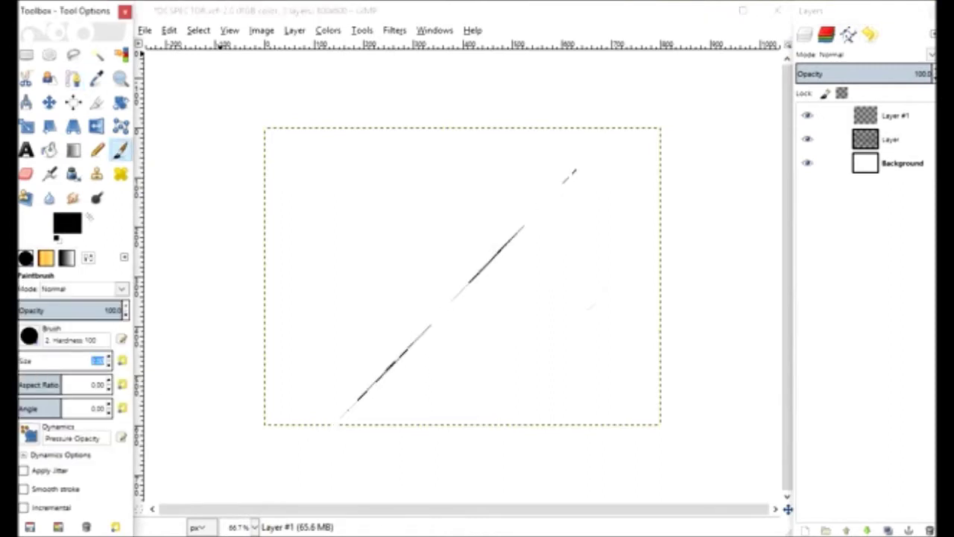
{"action": "mouse_move", "coordinate": [333, 422]}
{"action": "left_mouse_down"}
{"action": "mouse_move", "coordinate": [485, 267]}
{"action": "mouse_move", "coordinate": [610, 170]}
{"action": "left_mouse_up"}
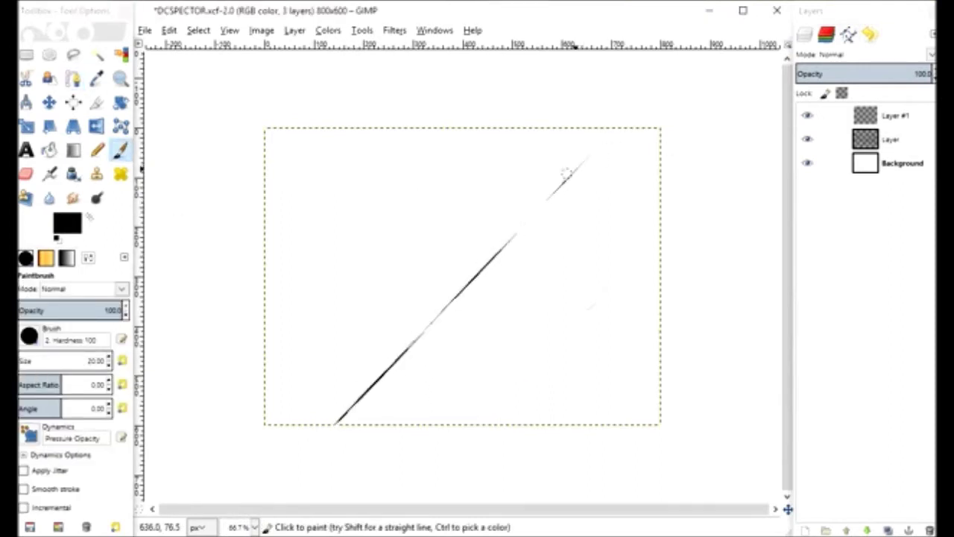
{"action": "key", "text": "b"}
{"action": "left_click", "coordinate": [356, 435]}
{"action": "left_click", "coordinate": [121, 150]}
{"action": "left_click_drag", "start_coordinate": [365, 423], "coordinate": [613, 157]}
{"action": "key", "text": "ctrl+s"}
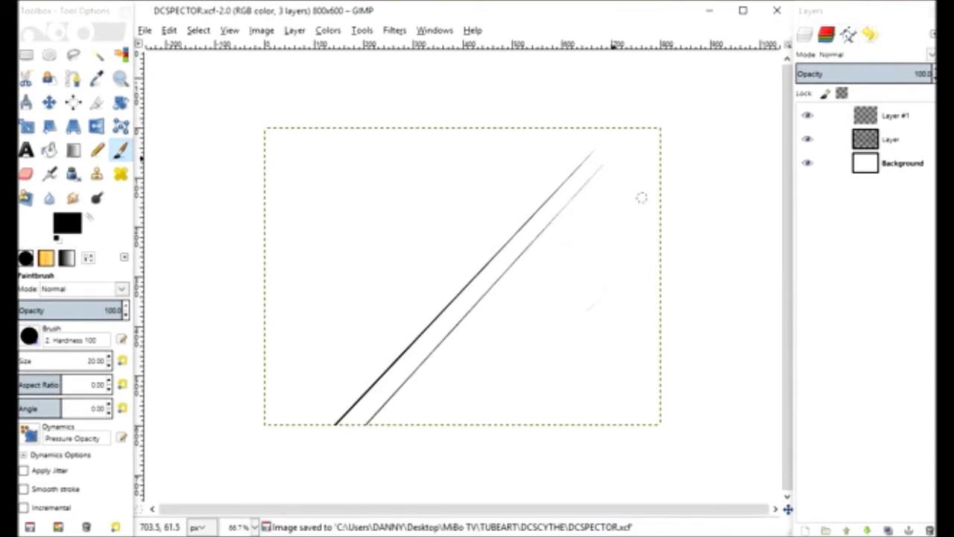
{"action": "left_click", "coordinate": [72, 78]}
Lay out curved paths tracing the scythe blade's arcs from the staff top leftward.
{"action": "left_click_drag", "start_coordinate": [256, 305], "coordinate": [242, 315]}
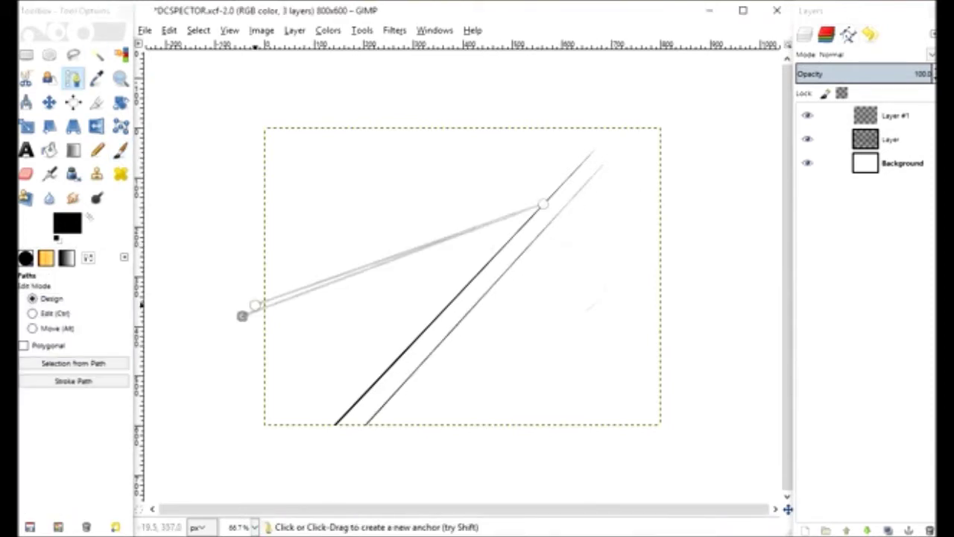
{"action": "left_click_drag", "start_coordinate": [439, 224], "coordinate": [424, 215]}
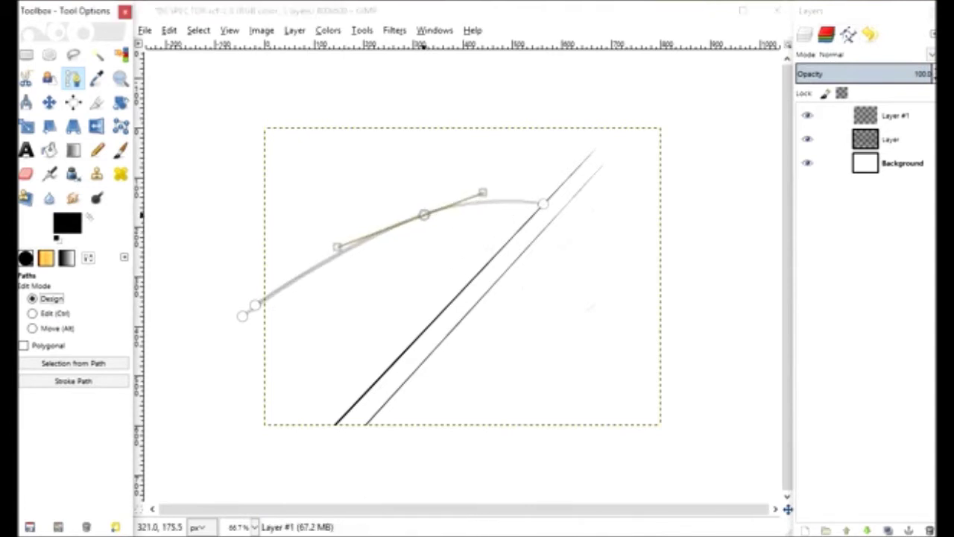
{"action": "left_click", "coordinate": [593, 151]}
{"action": "left_click_drag", "start_coordinate": [254, 285], "coordinate": [242, 291]}
{"action": "left_click_drag", "start_coordinate": [424, 216], "coordinate": [434, 155]}
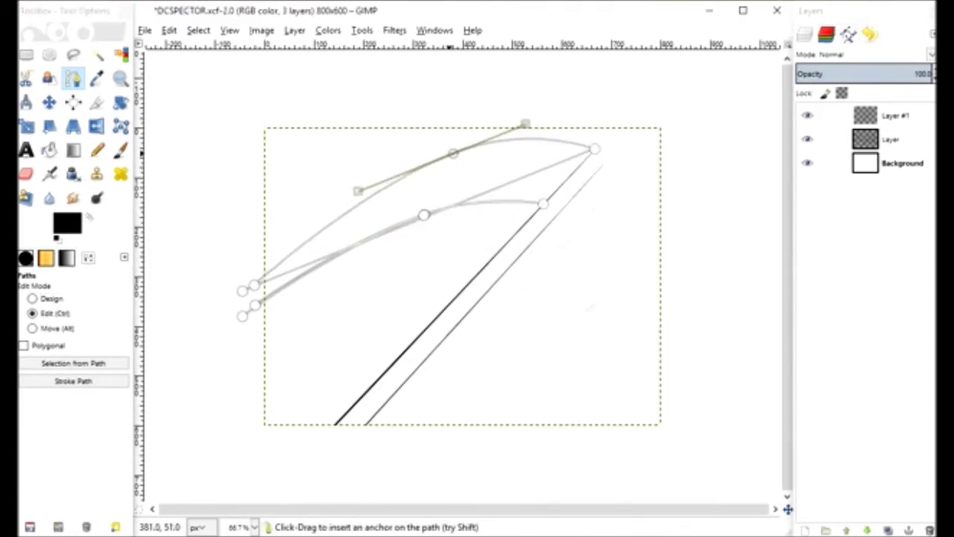
{"action": "left_click_drag", "start_coordinate": [505, 127], "coordinate": [530, 114]}
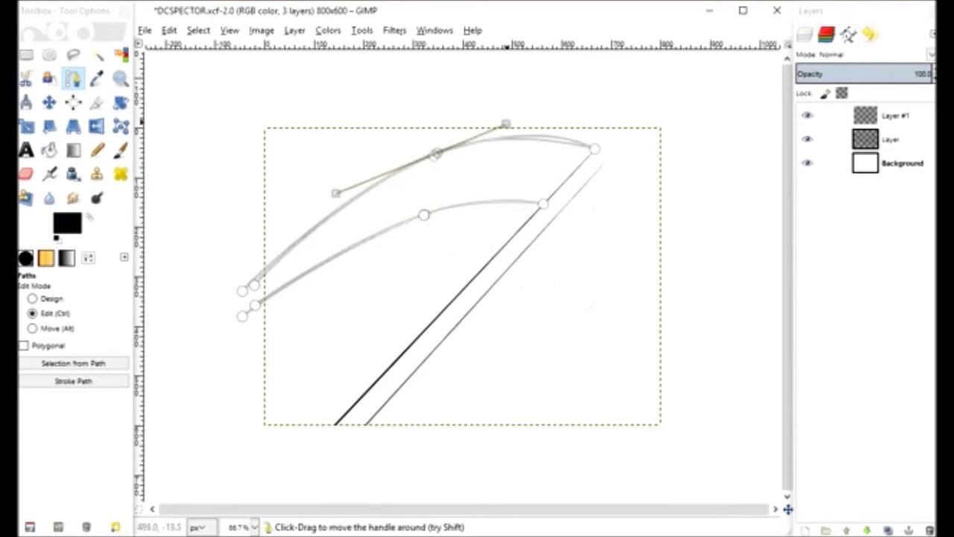
{"action": "left_click_drag", "start_coordinate": [238, 256], "coordinate": [214, 262]}
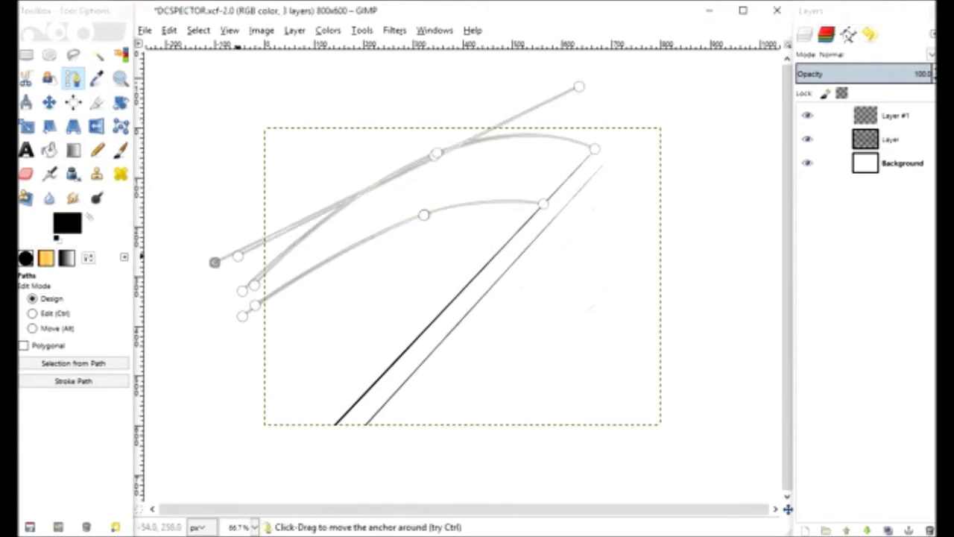
{"action": "left_click_drag", "start_coordinate": [475, 135], "coordinate": [462, 118]}
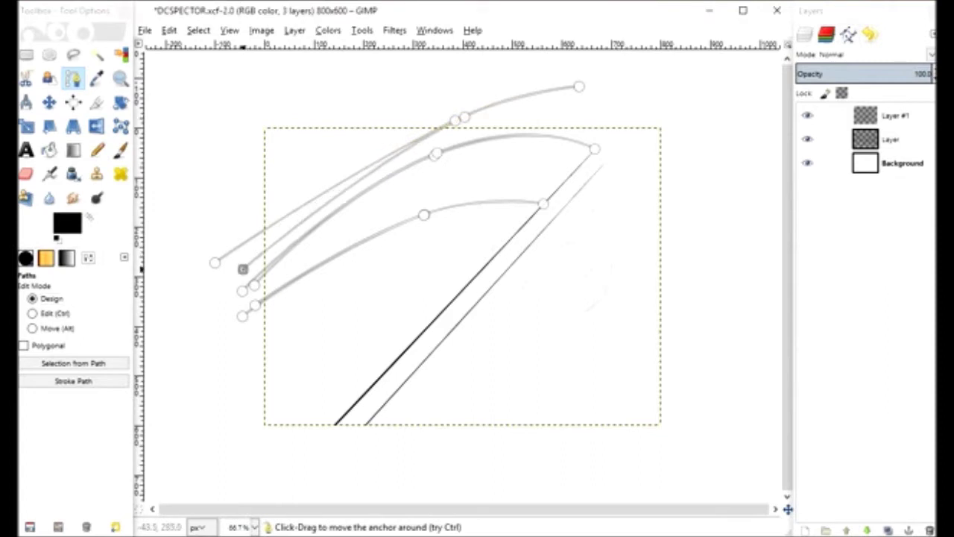
{"action": "left_click_drag", "start_coordinate": [234, 265], "coordinate": [249, 279]}
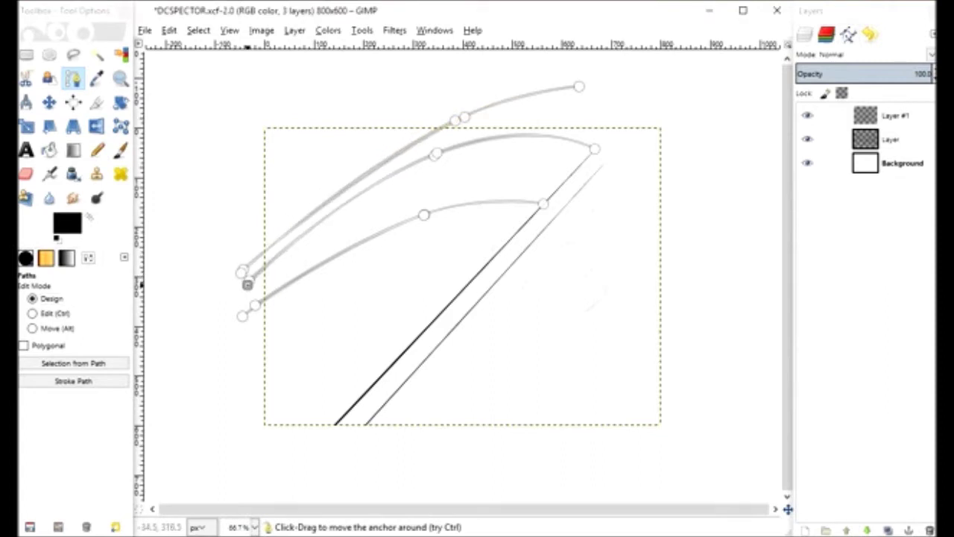
Ink the blade curves with solid black 50 px brush strokes.
{"action": "key", "text": "p"}
{"action": "left_click_drag", "start_coordinate": [292, 229], "coordinate": [440, 128]}
{"action": "left_click_drag", "start_coordinate": [268, 263], "coordinate": [440, 128]}
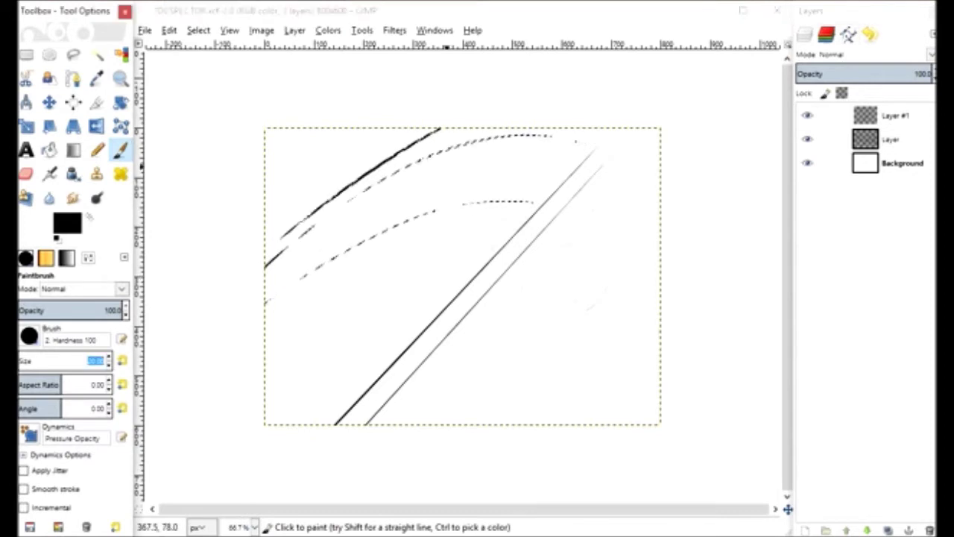
{"action": "left_click_drag", "start_coordinate": [551, 136], "coordinate": [405, 177]}
{"action": "key", "text": "ctrl+z"}
{"action": "left_click", "coordinate": [72, 78]}
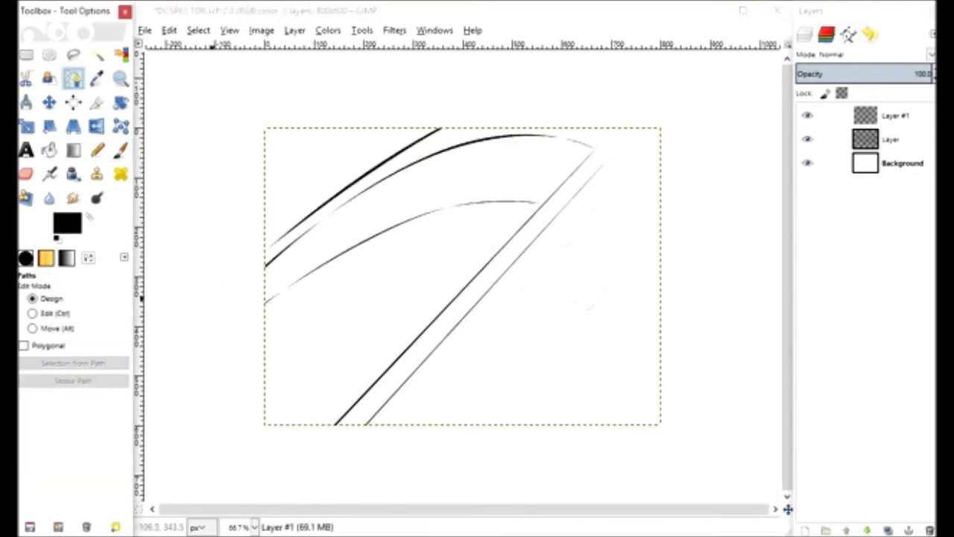
{"action": "left_click", "coordinate": [469, 281]}
Bend a new path into two lower curves and paint along them.
{"action": "left_click_drag", "start_coordinate": [469, 281], "coordinate": [249, 163]}
{"action": "left_click", "coordinate": [408, 263], "text": "ctrl"}
{"action": "left_click_drag", "start_coordinate": [409, 263], "coordinate": [302, 180]}
{"action": "left_click", "coordinate": [250, 372]}
{"action": "left_click_drag", "start_coordinate": [250, 375], "coordinate": [270, 316]}
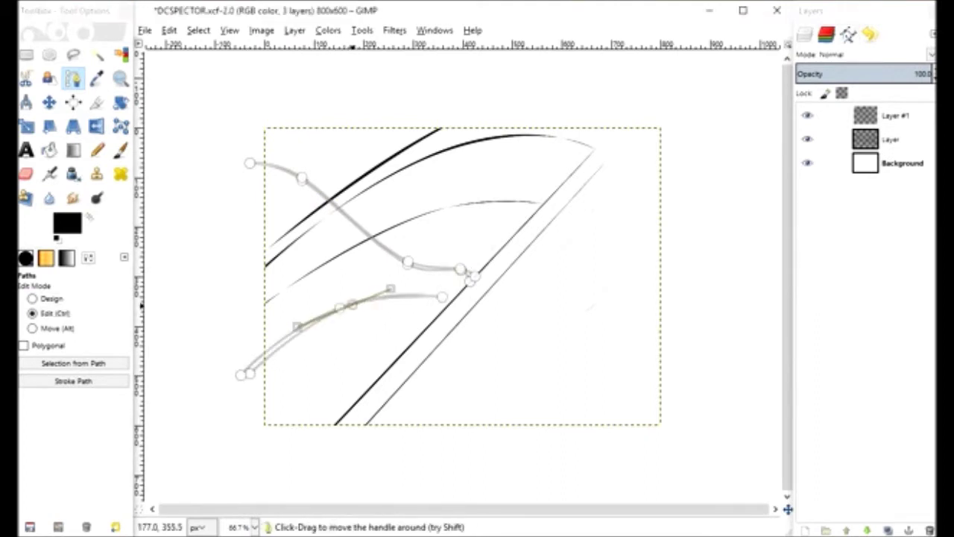
{"action": "left_click", "coordinate": [73, 363]}
{"action": "key", "text": "p"}
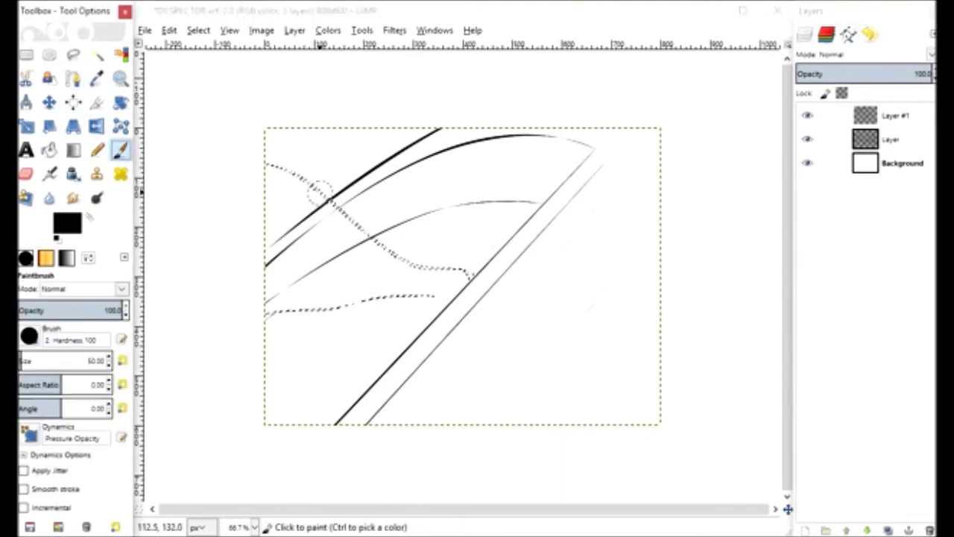
{"action": "left_click_drag", "start_coordinate": [471, 275], "coordinate": [373, 247]}
{"action": "left_click_drag", "start_coordinate": [436, 296], "coordinate": [266, 314]}
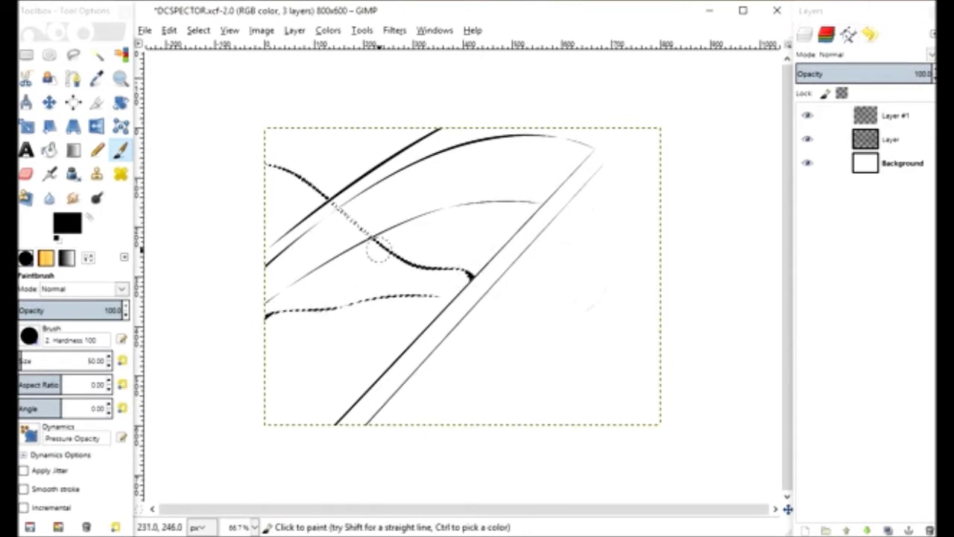
Draw a curved path along the lower-left hood for inking with the brush.
{"action": "left_click", "coordinate": [72, 79]}
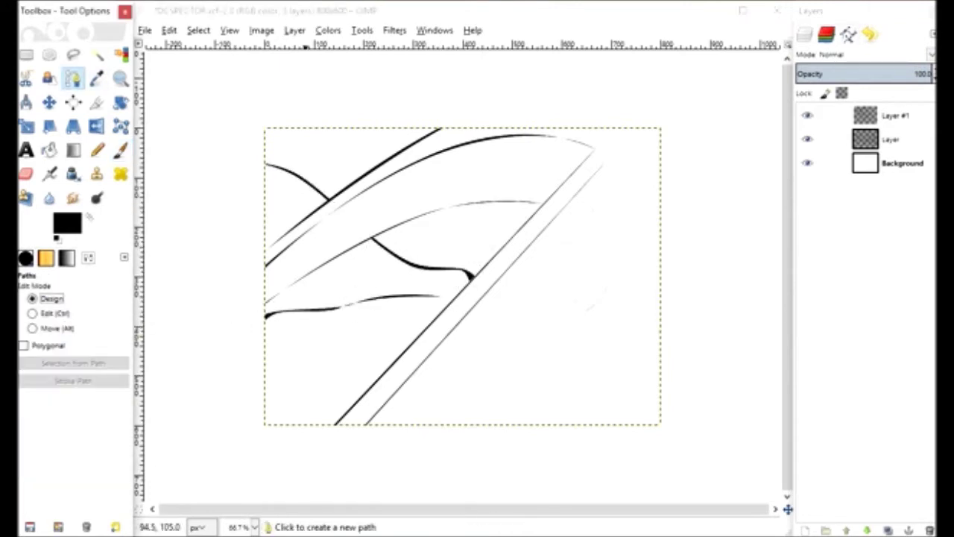
{"action": "left_click_drag", "start_coordinate": [256, 208], "coordinate": [240, 202]}
{"action": "left_click_drag", "start_coordinate": [357, 258], "coordinate": [359, 268]}
{"action": "left_click", "coordinate": [284, 291]}
{"action": "left_click", "coordinate": [241, 306]}
{"action": "left_click_drag", "start_coordinate": [262, 299], "coordinate": [313, 280]}
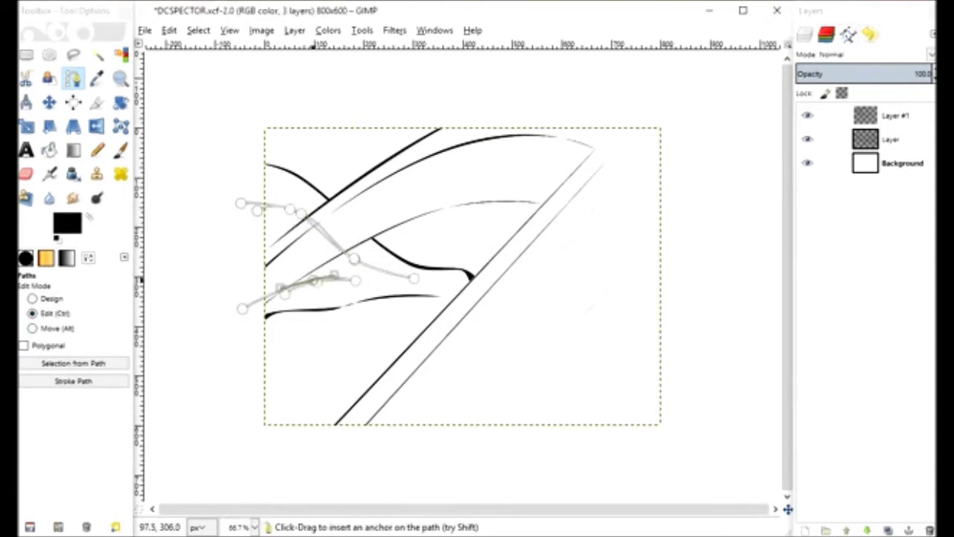
{"action": "left_click", "coordinate": [120, 149]}
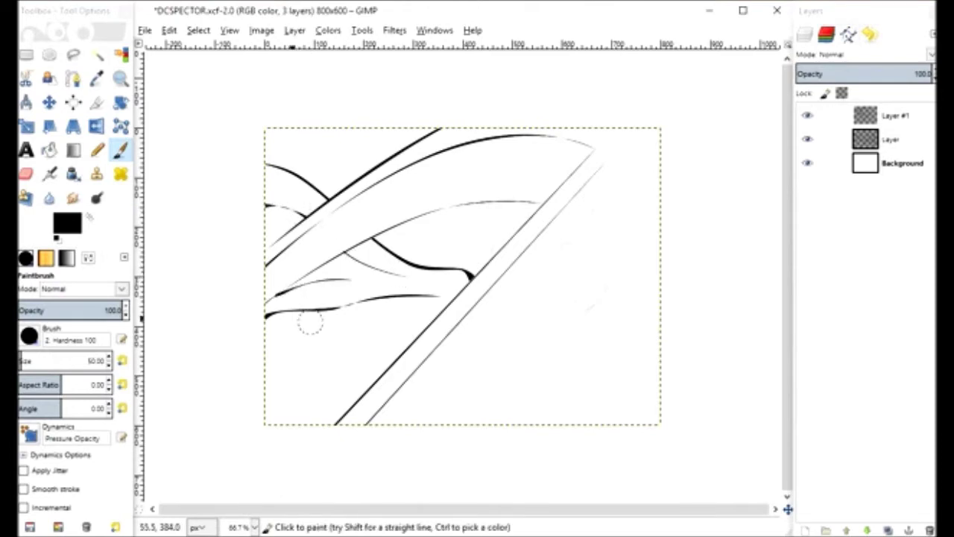
Zoom in on the hood's left edge and start a freehand selection near the line.
{"action": "key", "text": "z"}
{"action": "left_click", "coordinate": [358, 223]}
{"action": "left_click", "coordinate": [357, 224]}
{"action": "key", "text": "f"}
{"action": "left_click", "coordinate": [473, 162]}
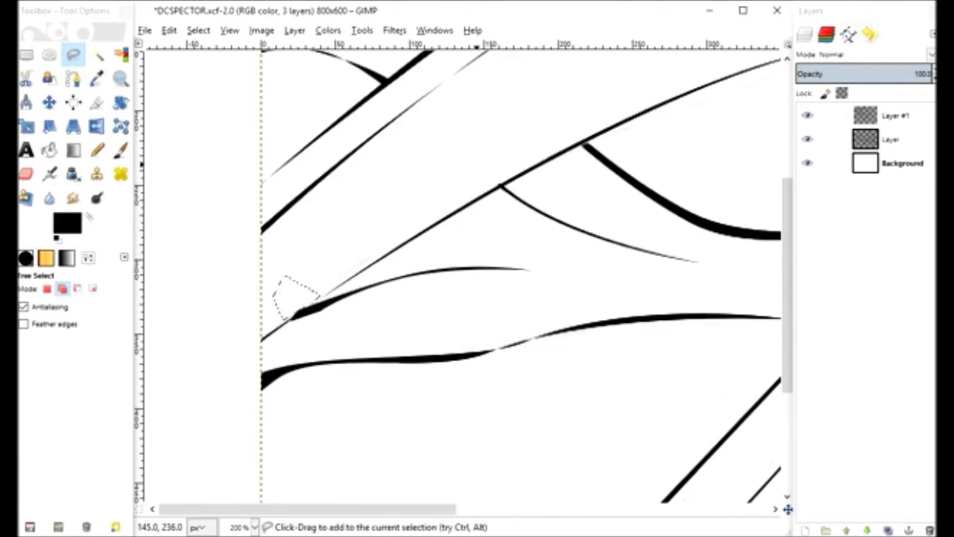
Zoom in on the top end of the staff and save the image.
{"action": "left_click", "coordinate": [239, 527]}
{"action": "left_click", "coordinate": [246, 454]}
{"action": "key", "text": "z"}
{"action": "left_click", "coordinate": [619, 149]}
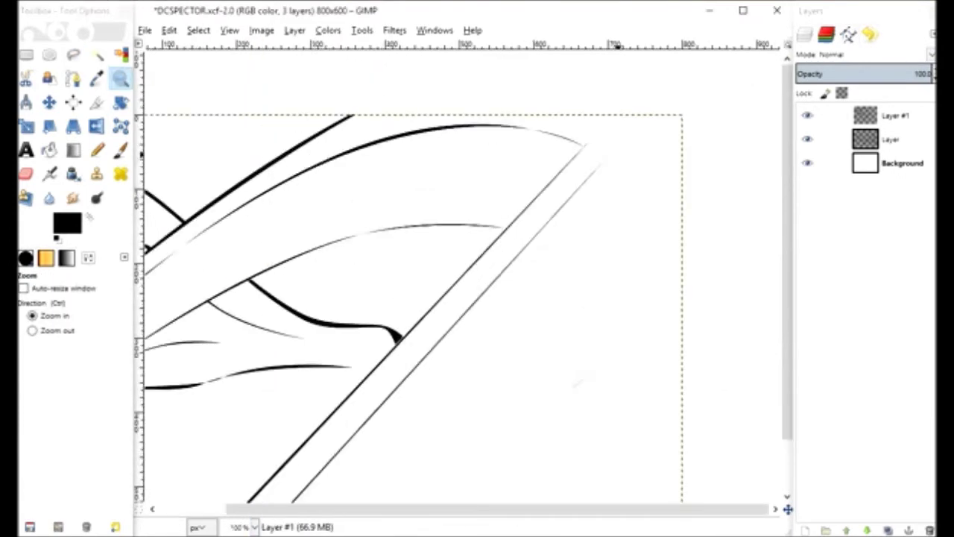
{"action": "left_click", "coordinate": [708, 86]}
{"action": "key", "text": "b"}
{"action": "key", "text": "ctrl+s"}
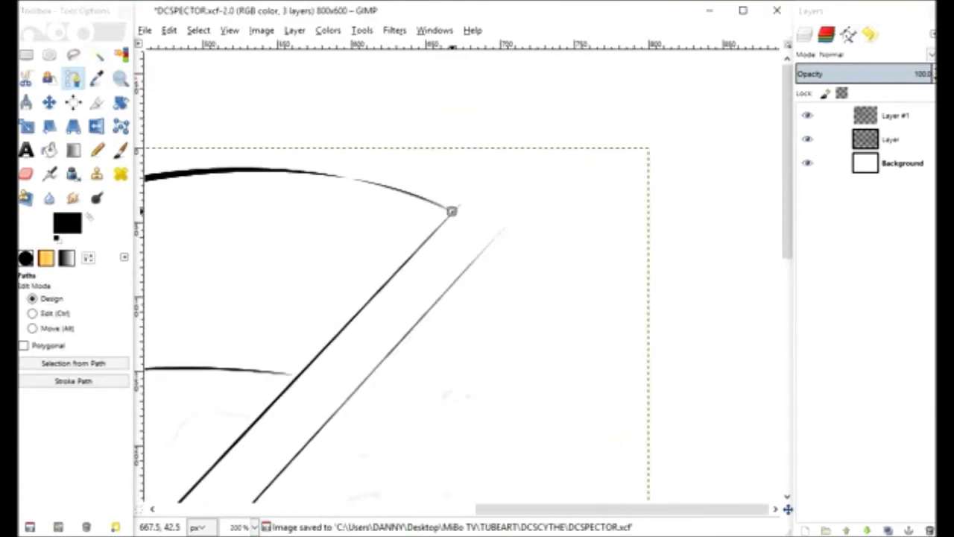
Trace the inner curve of the scythe blade from the staff top and ink it black.
{"action": "left_click_drag", "start_coordinate": [452, 211], "coordinate": [483, 200]}
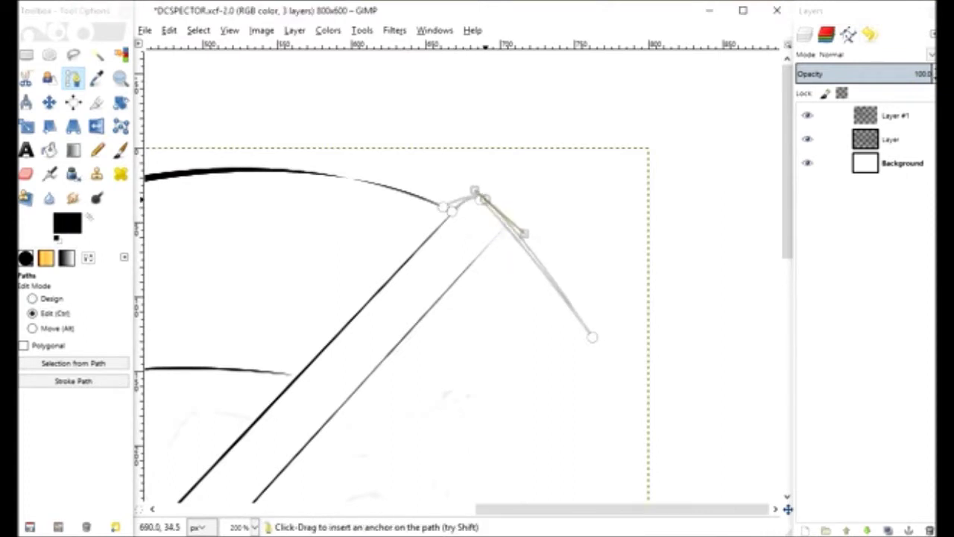
{"action": "left_click_drag", "start_coordinate": [544, 270], "coordinate": [546, 236]}
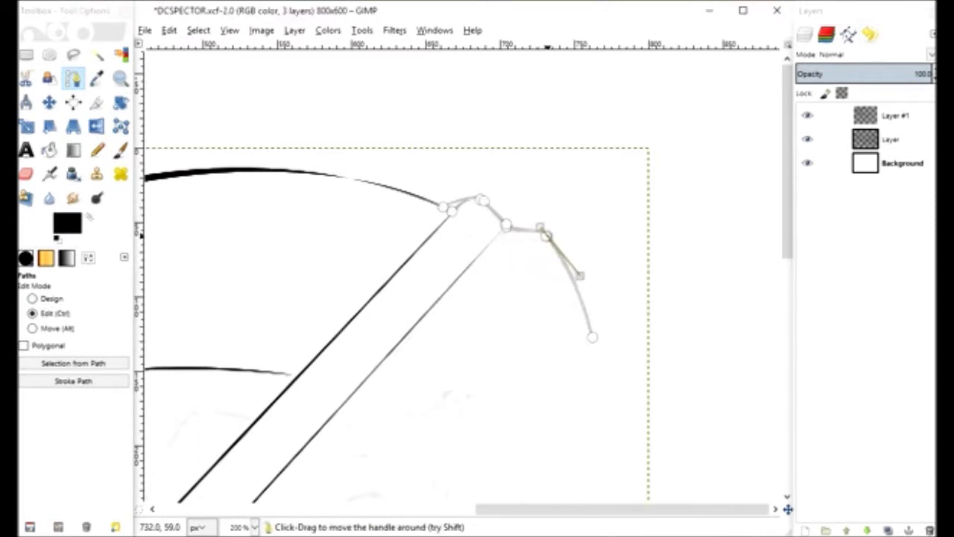
{"action": "key", "text": "p"}
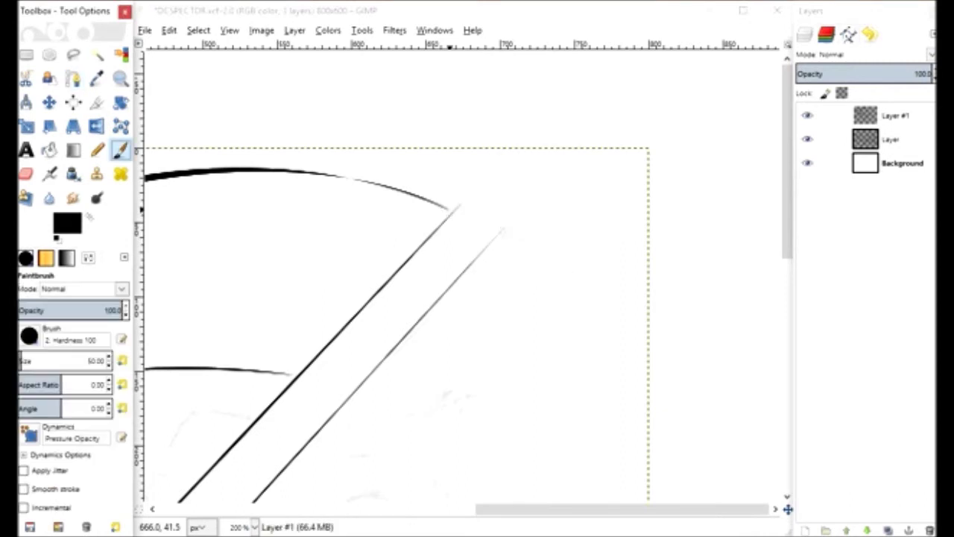
{"action": "left_click", "coordinate": [72, 79]}
{"action": "left_click", "coordinate": [445, 209]}
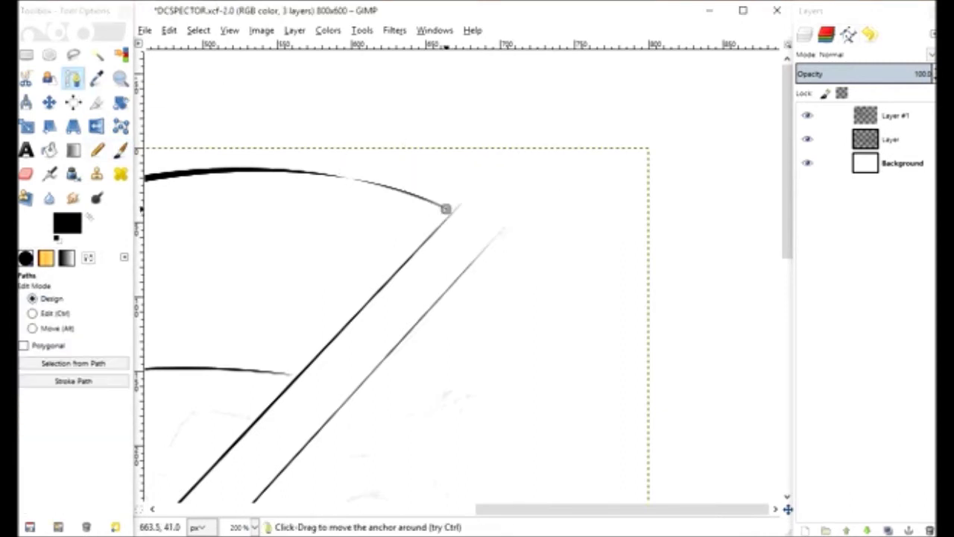
{"action": "mouse_move", "coordinate": [460, 213]}
{"action": "left_mouse_down"}
{"action": "mouse_move", "coordinate": [470, 198]}
{"action": "mouse_move", "coordinate": [507, 234]}
{"action": "left_mouse_up"}
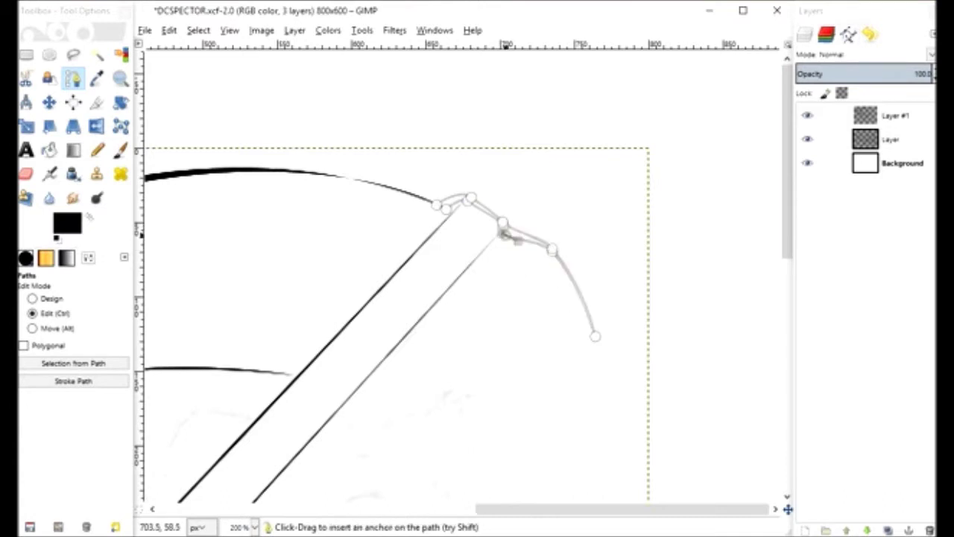
{"action": "key", "text": "ctrl"}
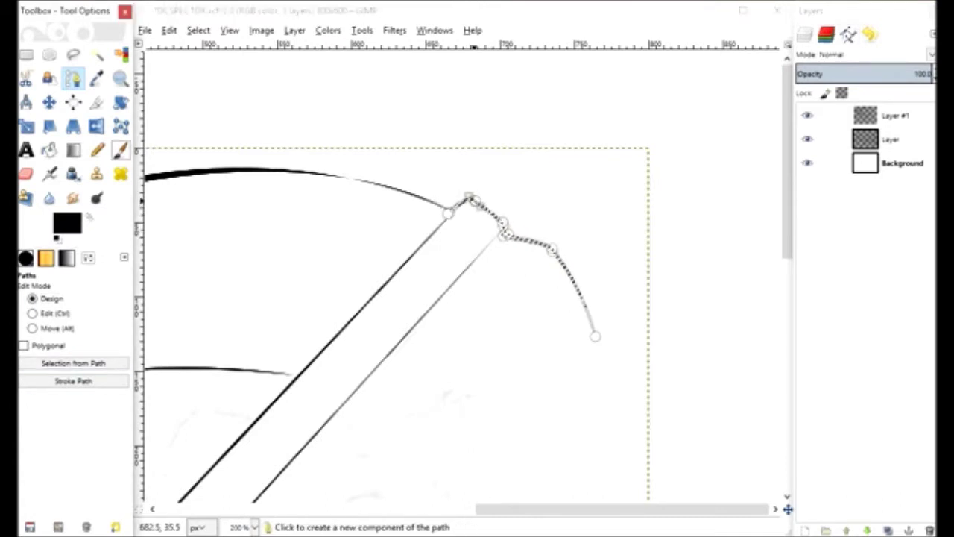
{"action": "key", "text": "p"}
Trace and ink the blade's outer edge up to its tip, then save.
{"action": "key", "text": "f"}
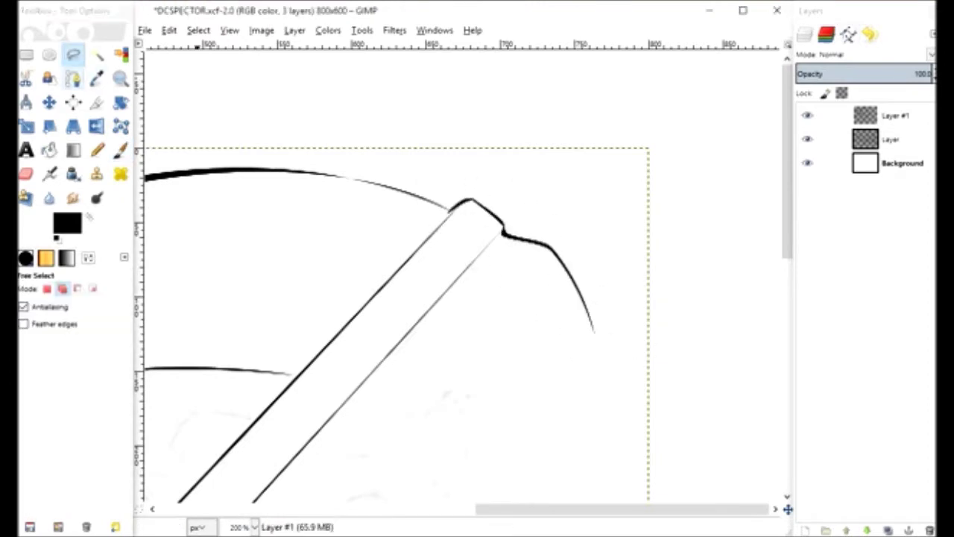
{"action": "key", "text": "b"}
{"action": "left_click_drag", "start_coordinate": [596, 331], "coordinate": [572, 171]}
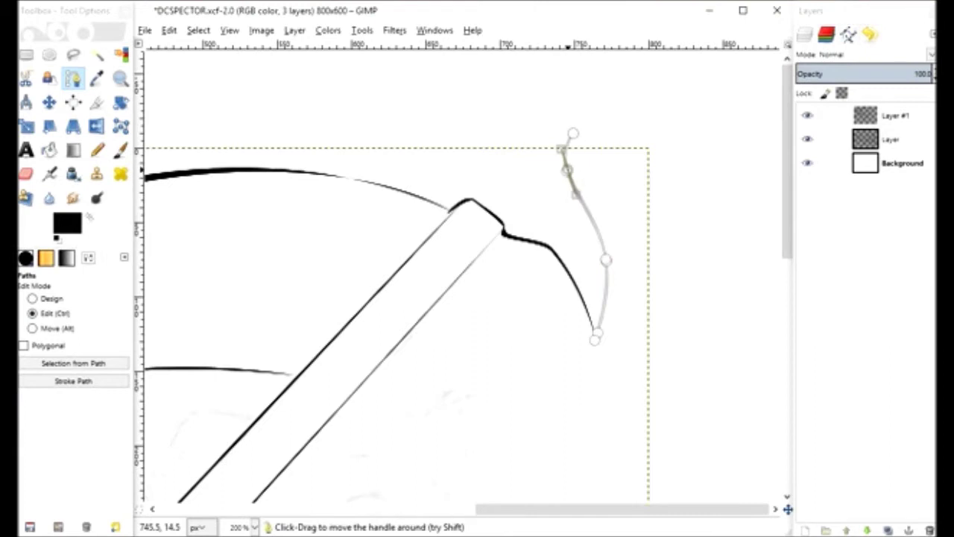
{"action": "key", "text": "p"}
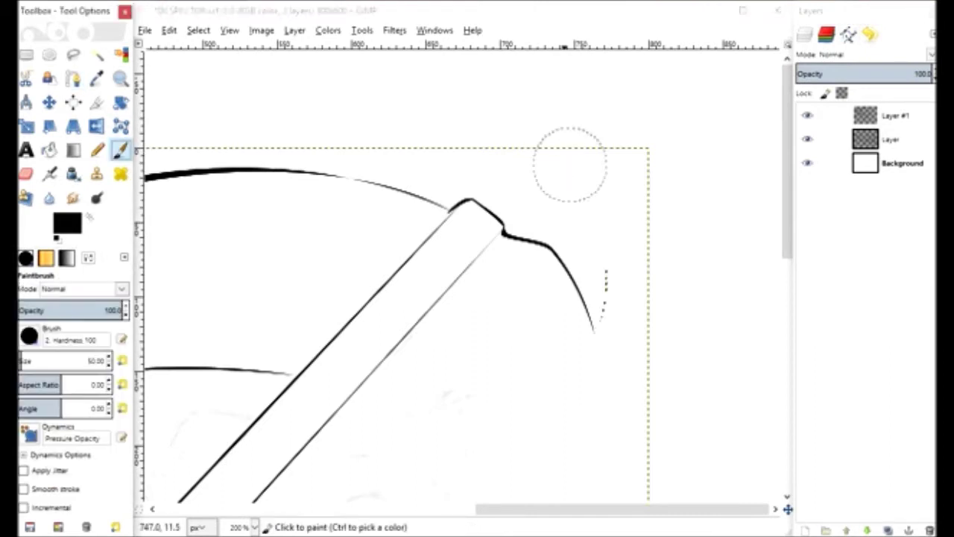
{"action": "left_click_drag", "start_coordinate": [583, 149], "coordinate": [603, 324]}
{"action": "key", "text": "ctrl+s"}
Undo a stray brush dot and erase a section of both staff lines.
{"action": "scroll", "coordinate": [589, 173], "scroll_direction": "down", "scroll_amount": 5}
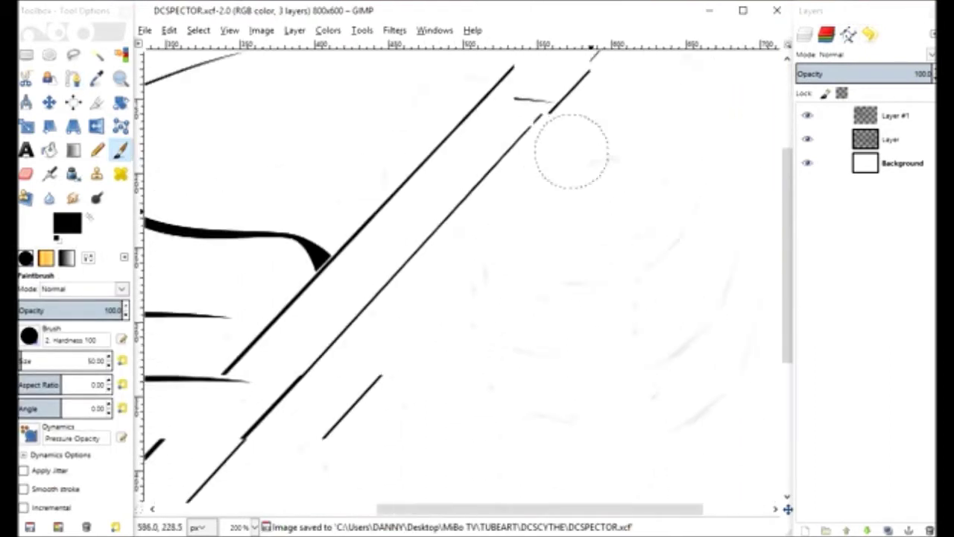
{"action": "scroll", "coordinate": [571, 149], "scroll_direction": "left", "scroll_amount": 3}
{"action": "left_click", "coordinate": [443, 182]}
{"action": "key", "text": "ctrl+z"}
{"action": "key", "text": "shift+e"}
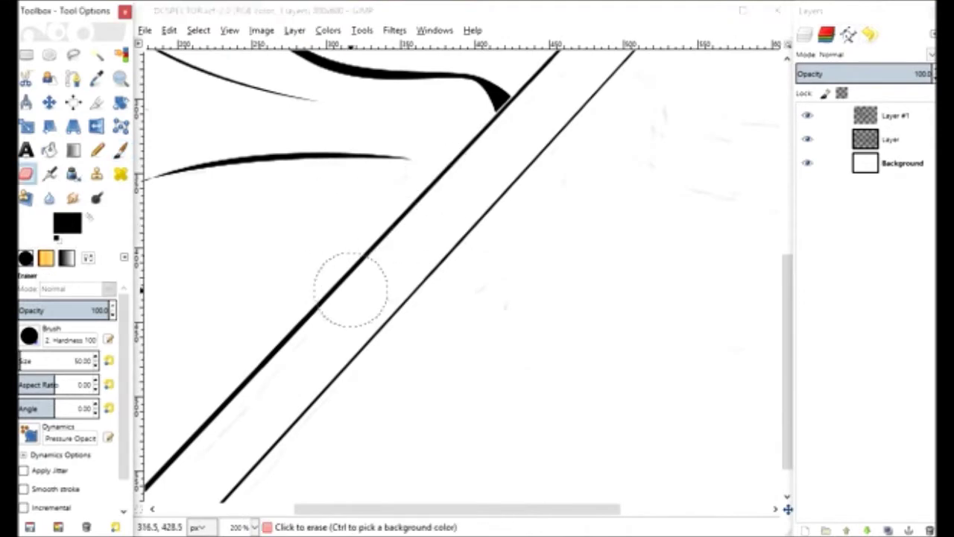
{"action": "left_click", "coordinate": [350, 289]}
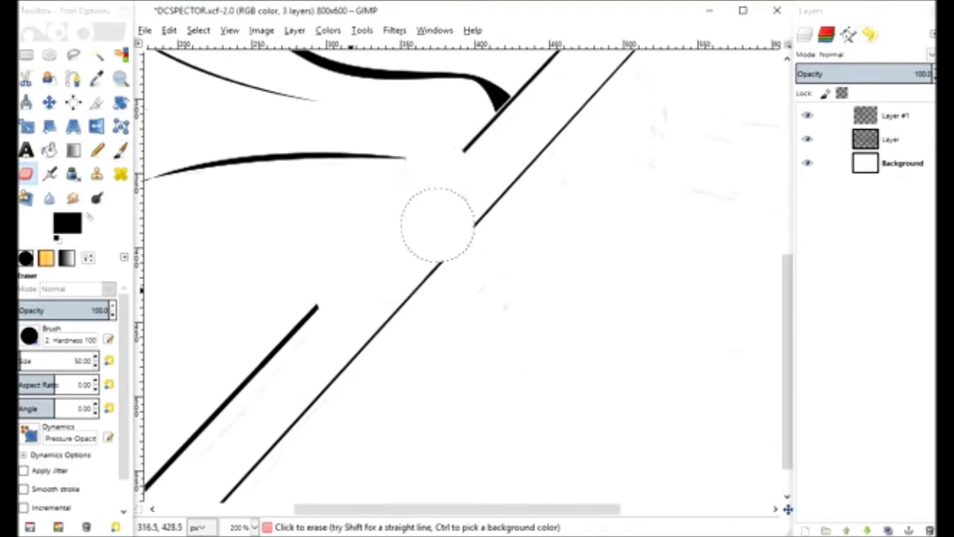
{"action": "left_click_drag", "start_coordinate": [421, 248], "coordinate": [386, 293]}
Trace the top and bottom edges of the hand outline across the staff gap.
{"action": "key", "text": "b"}
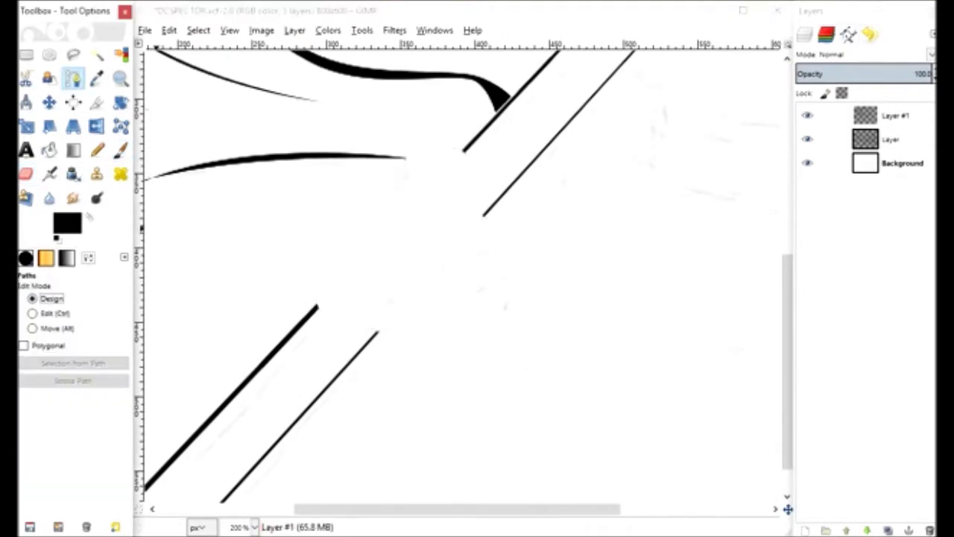
{"action": "key", "text": "ctrl+s"}
{"action": "mouse_move", "coordinate": [440, 175]}
{"action": "left_mouse_down"}
{"action": "mouse_move", "coordinate": [417, 158]}
{"action": "mouse_move", "coordinate": [368, 200]}
{"action": "left_mouse_up"}
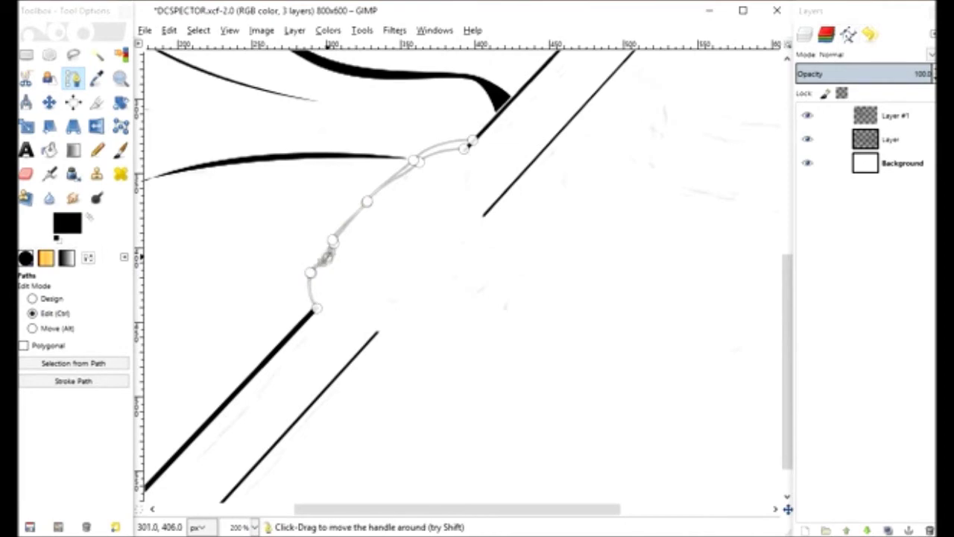
{"action": "left_click", "coordinate": [415, 158]}
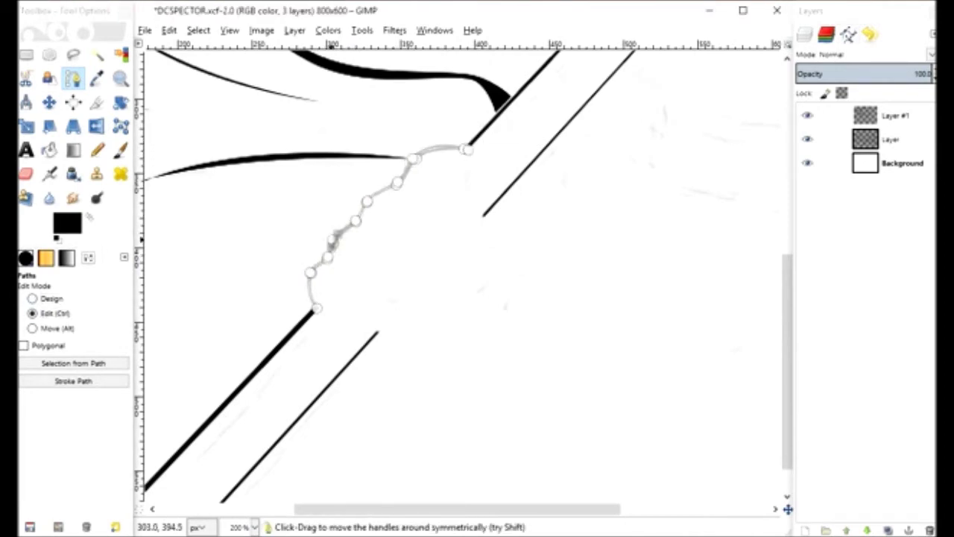
{"action": "left_click", "coordinate": [312, 308]}
{"action": "left_click", "coordinate": [425, 306]}
{"action": "left_click_drag", "start_coordinate": [401, 307], "coordinate": [398, 334]}
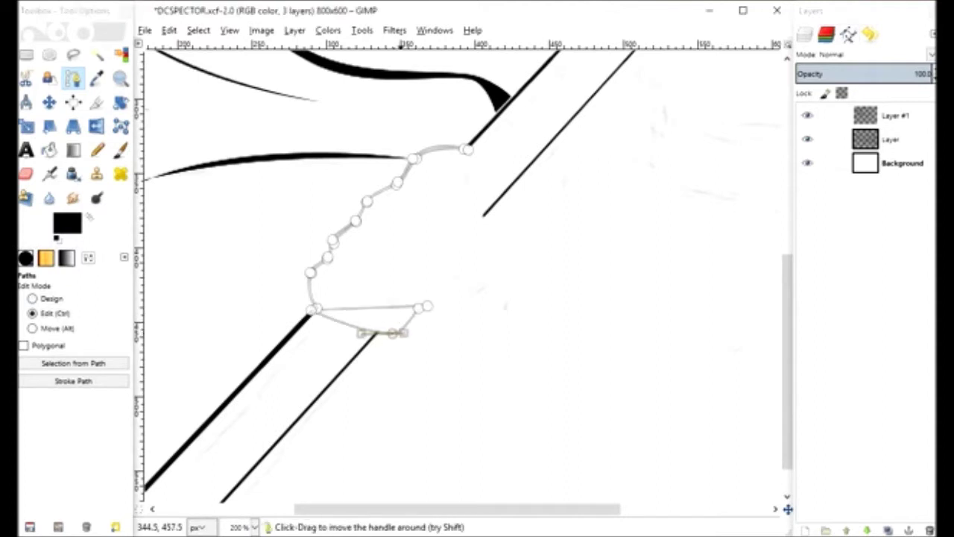
{"action": "left_click", "coordinate": [390, 333], "text": "ctrl"}
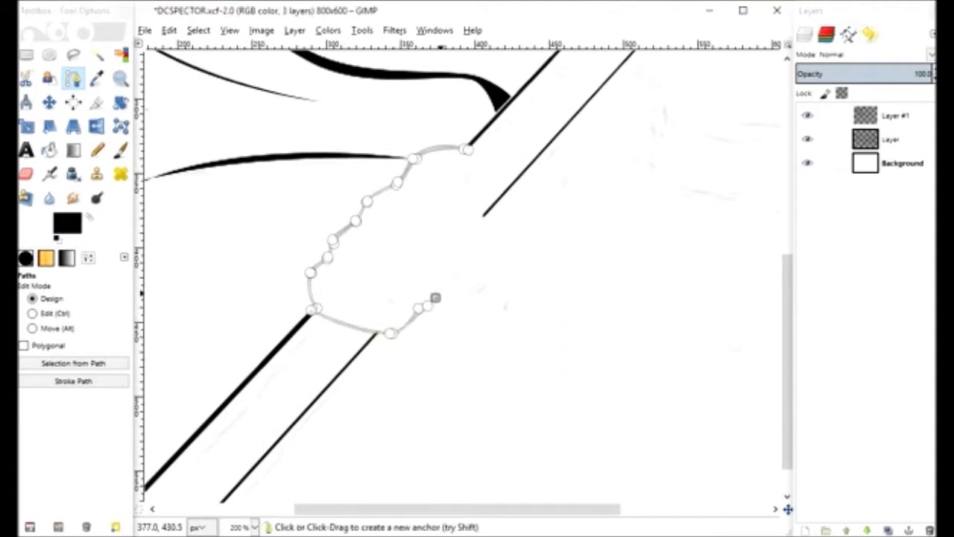
{"action": "left_click", "coordinate": [426, 304], "text": "ctrl"}
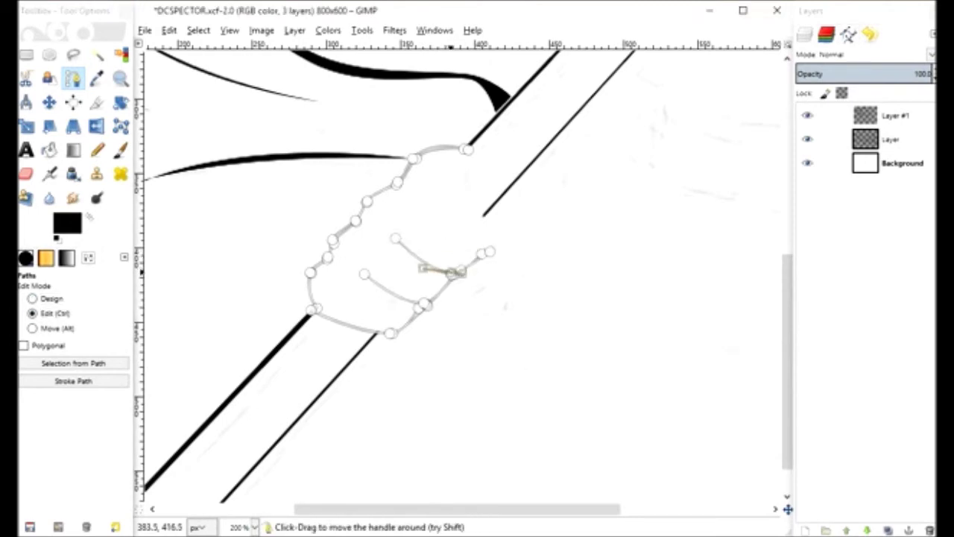
Add the knuckle finger line and thumb outline, then ink the hand path in black.
{"action": "left_click", "coordinate": [514, 182], "text": "shift"}
{"action": "left_click", "coordinate": [486, 250], "text": "ctrl"}
{"action": "left_click_drag", "start_coordinate": [490, 240], "coordinate": [516, 213]}
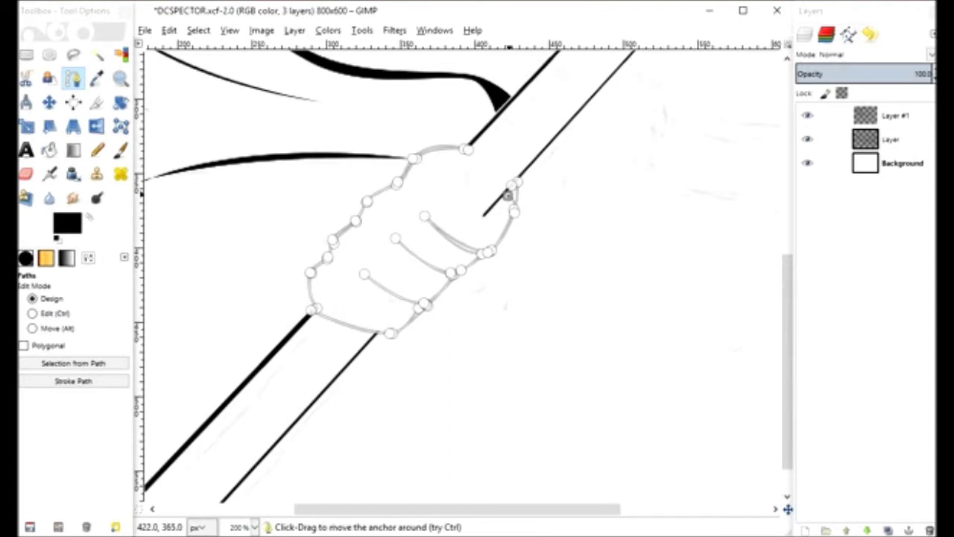
{"action": "left_click", "coordinate": [475, 136]}
{"action": "left_click", "coordinate": [485, 215]}
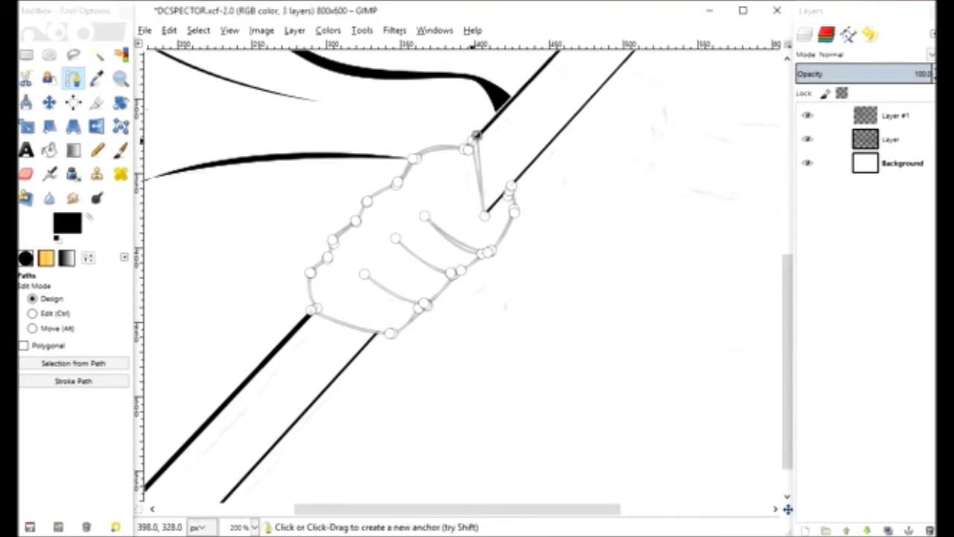
{"action": "left_click_drag", "start_coordinate": [478, 186], "coordinate": [464, 195]}
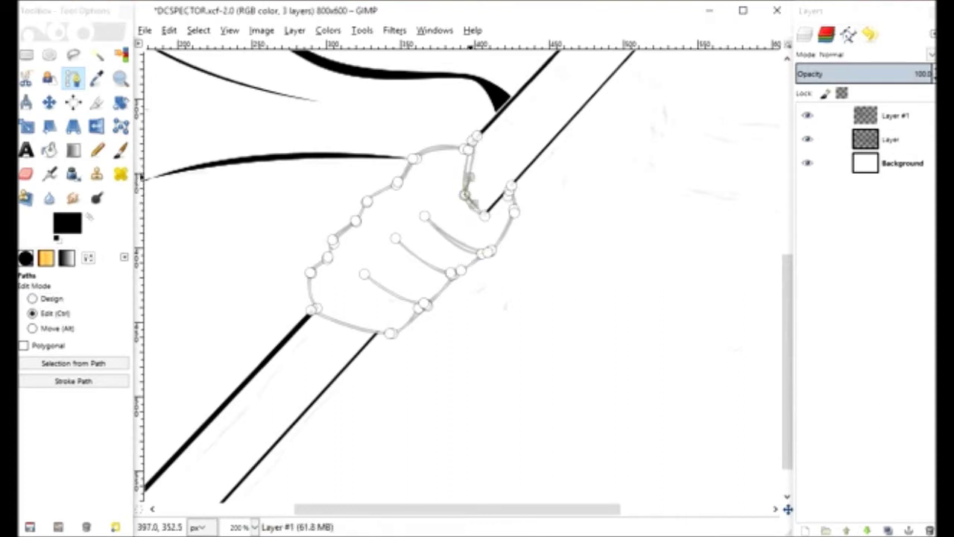
{"action": "left_click_drag", "start_coordinate": [475, 136], "coordinate": [466, 150]}
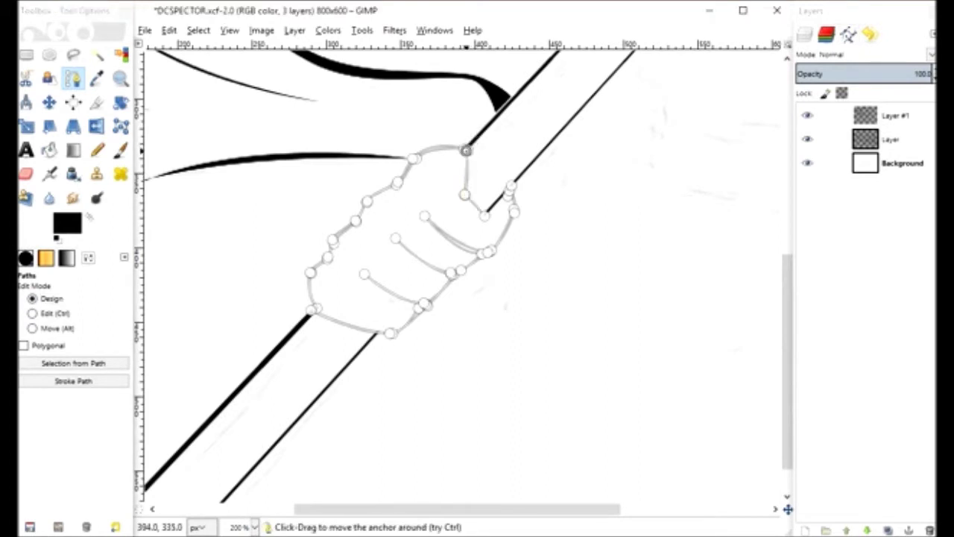
{"action": "left_click", "coordinate": [73, 363]}
{"action": "left_click", "coordinate": [120, 150]}
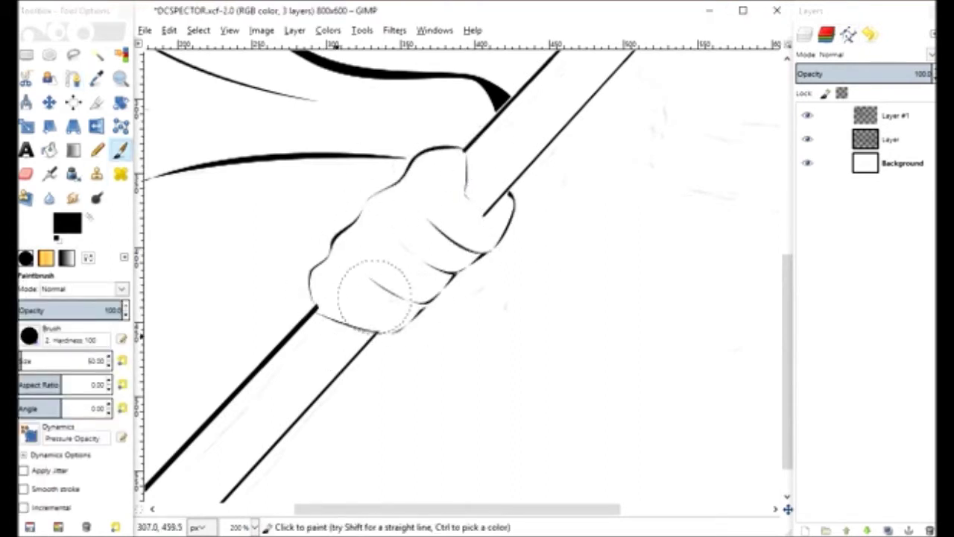
{"action": "key", "text": "b"}
Add the extra finger curve, ink it in black and save.
{"action": "left_click_drag", "start_coordinate": [477, 237], "coordinate": [529, 258]}
{"action": "left_click", "coordinate": [505, 272]}
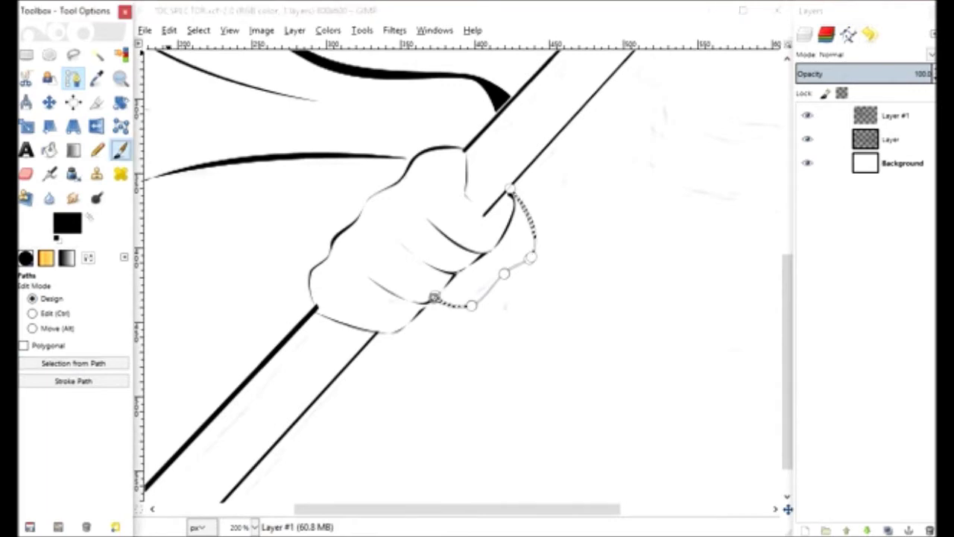
{"action": "key", "text": "p"}
{"action": "key", "text": "ctrl+s"}
Move the fingers to a new layer, narrow its width from 80 to 75, merge down and save.
{"action": "key", "text": "f"}
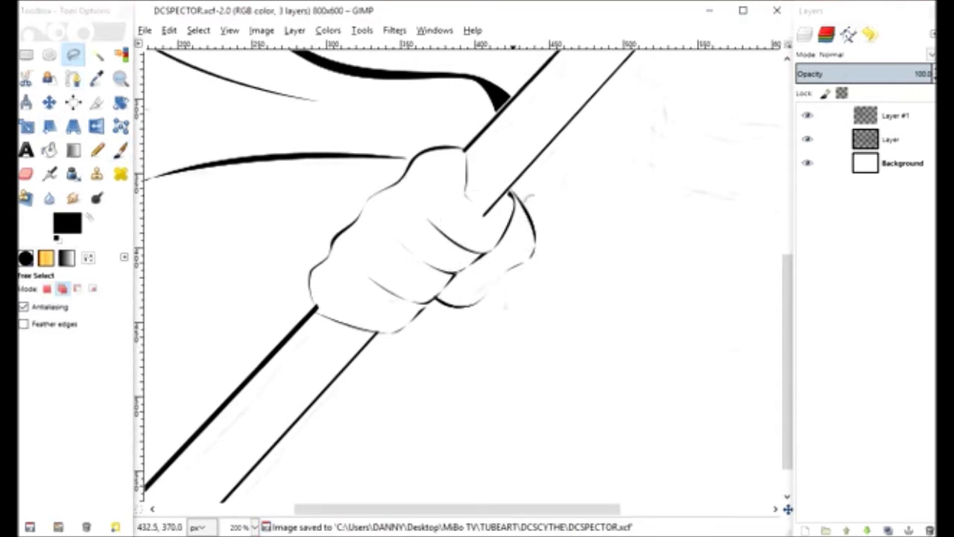
{"action": "key", "text": "ctrl+x"}
{"action": "key", "text": "ctrl+v"}
{"action": "key", "text": "ctrl+shift+n"}
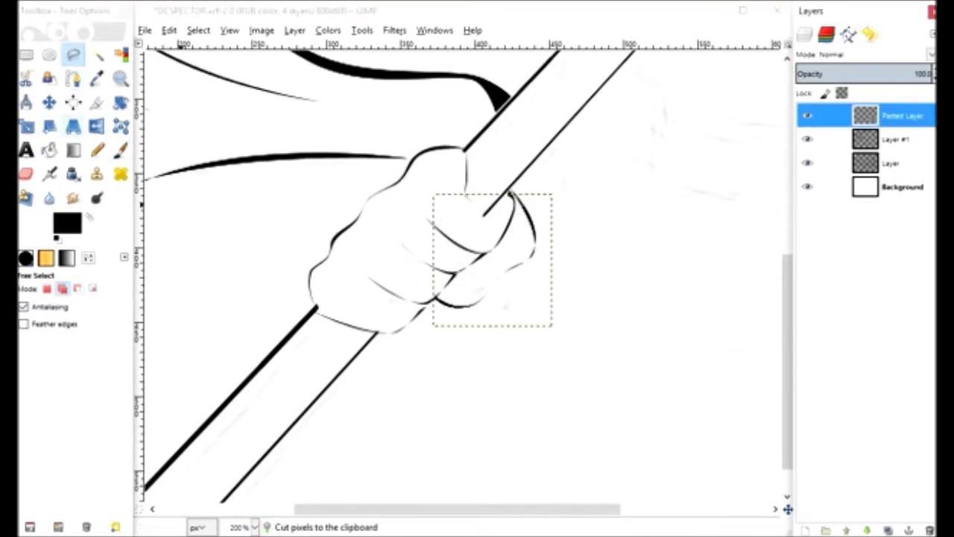
{"action": "key", "text": "shift+t"}
{"action": "left_click", "coordinate": [499, 261]}
{"action": "left_click_drag", "start_coordinate": [498, 261], "coordinate": [571, 236]}
{"action": "key", "text": "Return"}
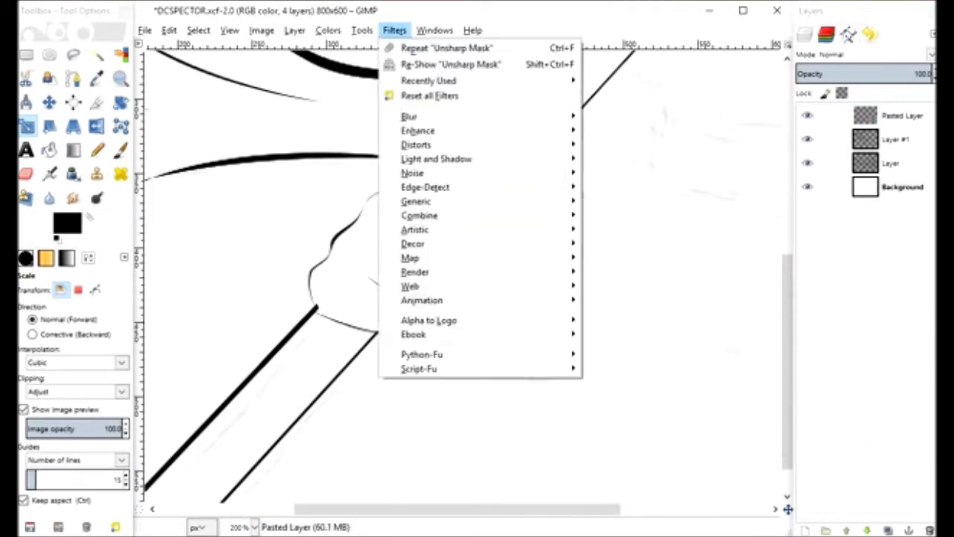
{"action": "right_click", "coordinate": [894, 116]}
{"action": "left_click", "coordinate": [810, 230]}
{"action": "key", "text": "shift+ctrl+j"}
{"action": "key", "text": "ctrl+s"}
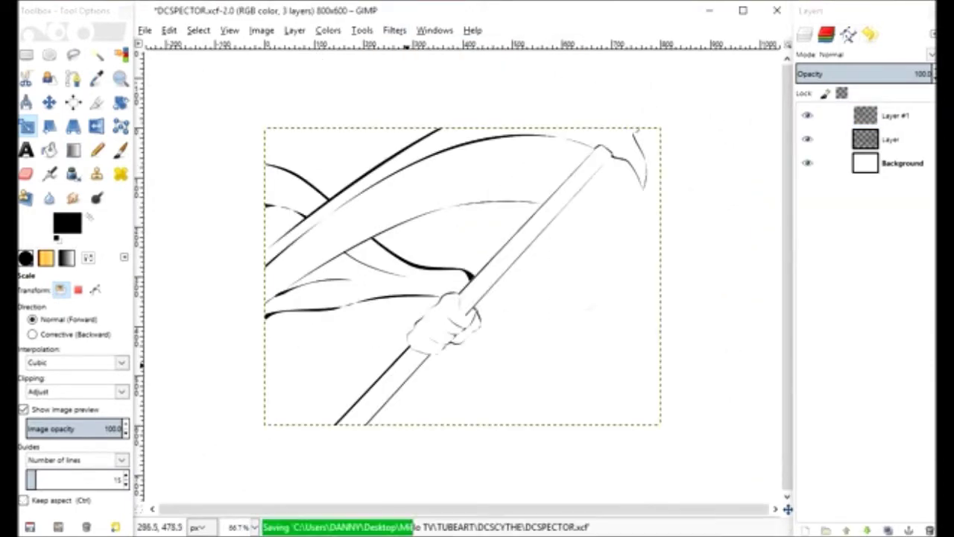
Zoom in on the hood area to 150%.
{"action": "key", "text": "z"}
{"action": "left_click", "coordinate": [513, 271]}
{"action": "left_click", "coordinate": [364, 277]}
{"action": "key", "text": "b"}
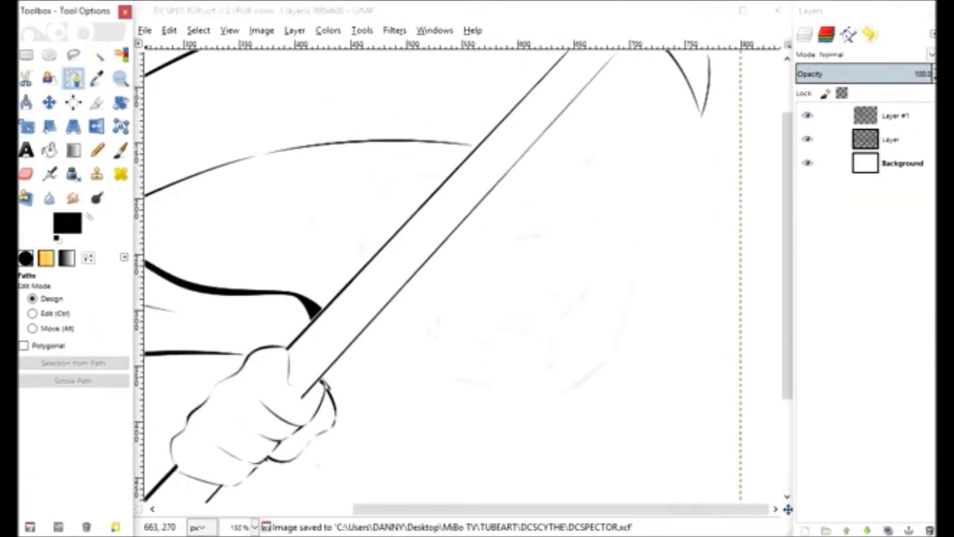
Trace the rounded face shape and the curve running up the hood's left side.
{"action": "left_click", "coordinate": [623, 163]}
{"action": "left_click", "coordinate": [401, 174]}
{"action": "left_click", "coordinate": [359, 269], "text": "ctrl"}
{"action": "left_click_drag", "start_coordinate": [514, 169], "coordinate": [546, 184]}
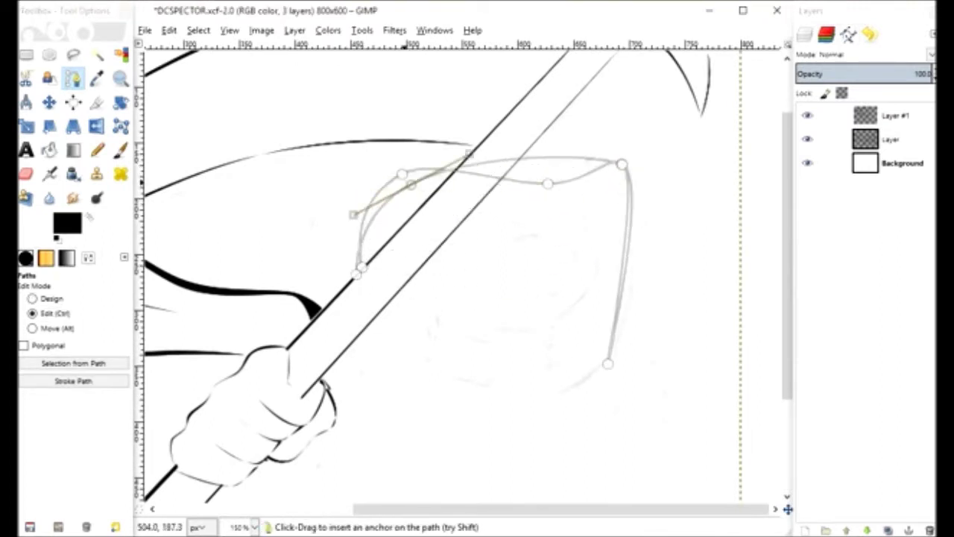
{"action": "left_click_drag", "start_coordinate": [607, 363], "coordinate": [572, 380]}
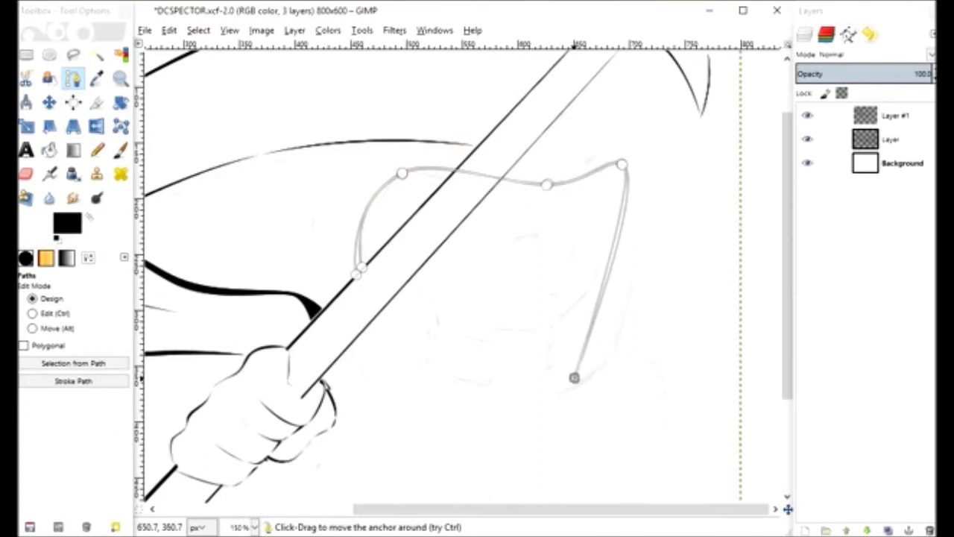
{"action": "left_click", "coordinate": [631, 310]}
{"action": "left_click", "coordinate": [360, 267]}
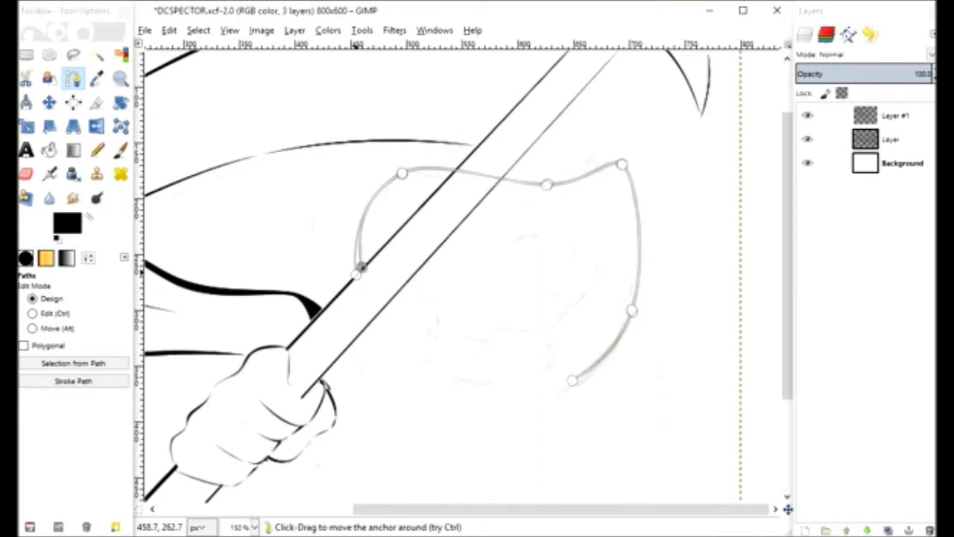
{"action": "left_click_drag", "start_coordinate": [355, 275], "coordinate": [340, 139]}
{"action": "left_click_drag", "start_coordinate": [310, 208], "coordinate": [303, 190]}
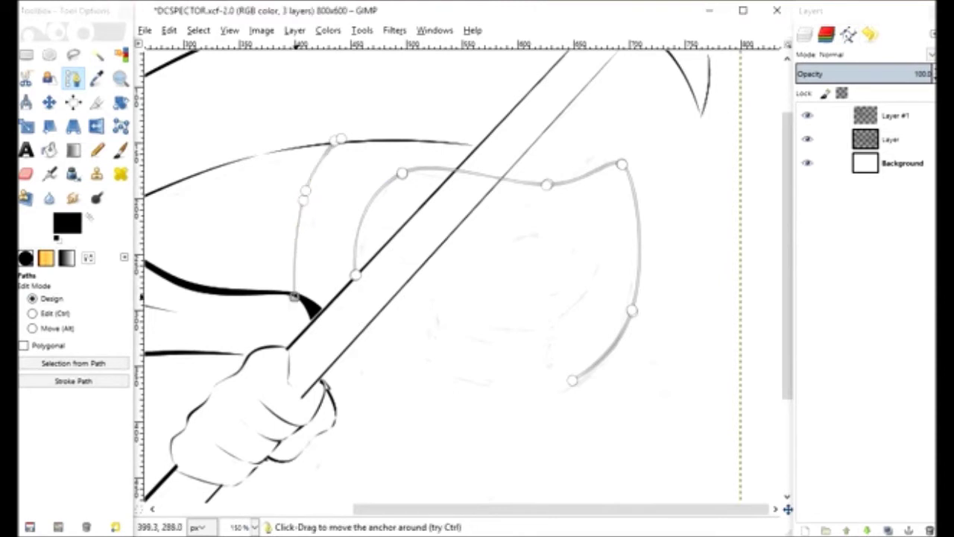
{"action": "left_click", "coordinate": [303, 192]}
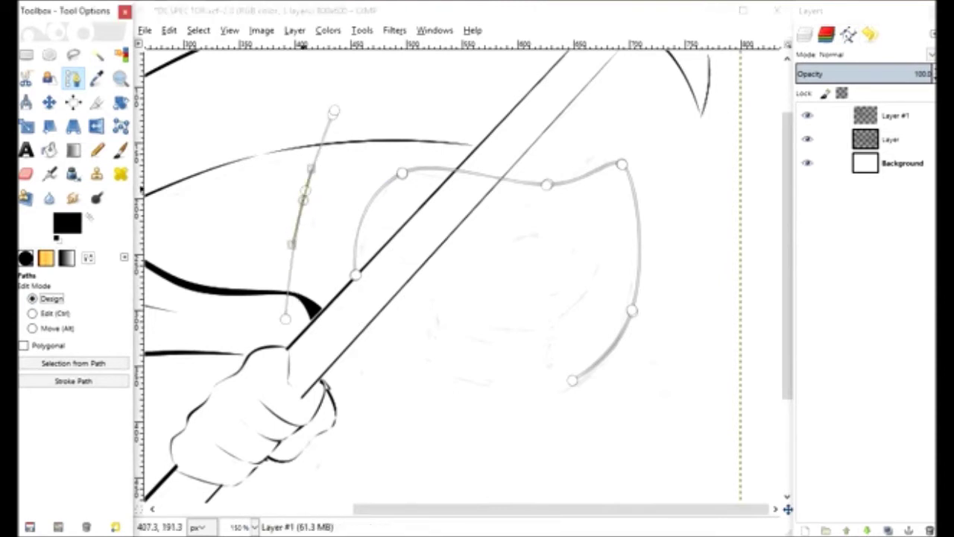
Trace and curve the first two cloth fold lines below the face.
{"action": "left_click", "coordinate": [343, 351]}
{"action": "left_click", "coordinate": [571, 407]}
{"action": "left_click_drag", "start_coordinate": [447, 377], "coordinate": [442, 397]}
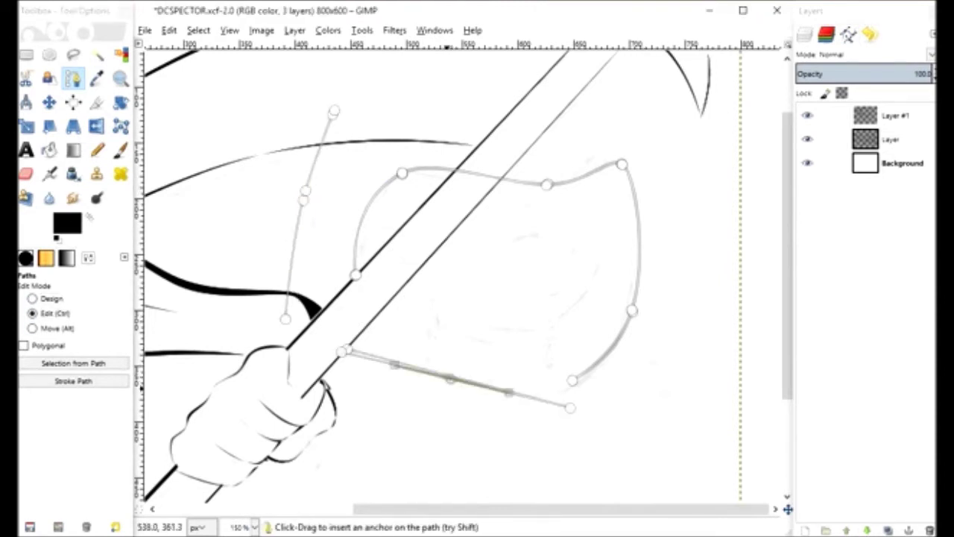
{"action": "left_click", "coordinate": [364, 328]}
{"action": "left_click_drag", "start_coordinate": [462, 357], "coordinate": [447, 380]}
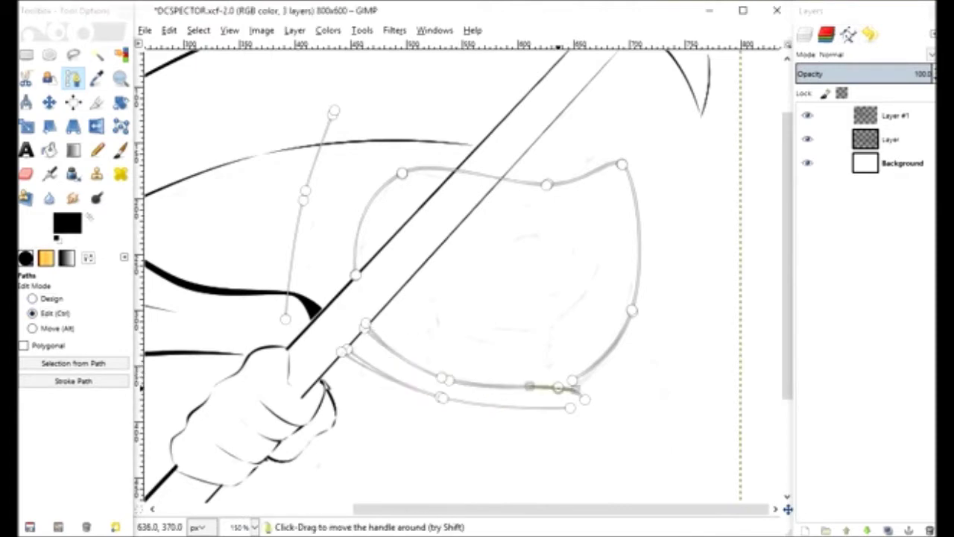
{"action": "left_click_drag", "start_coordinate": [356, 330], "coordinate": [406, 374]}
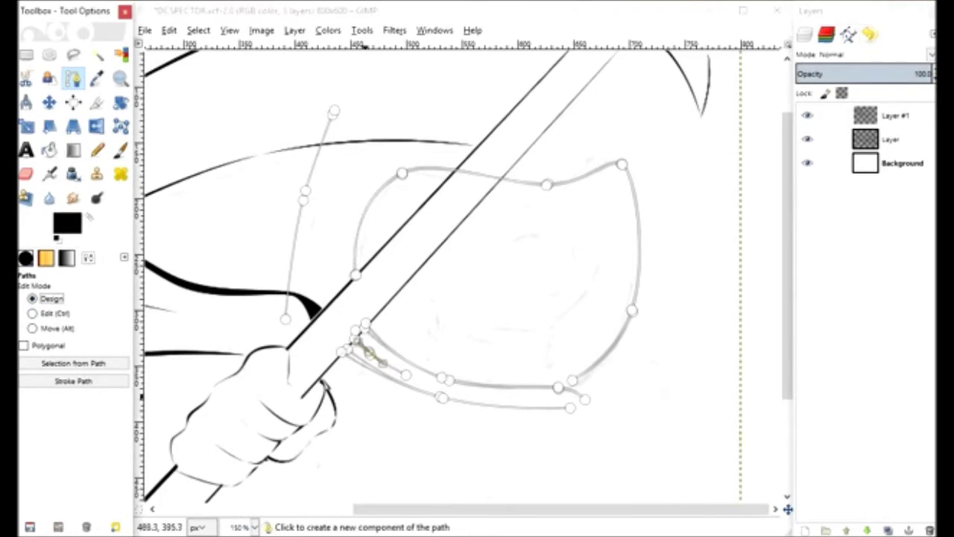
Add further fold strands beneath and reshape the folds' right end.
{"action": "left_click", "coordinate": [325, 359]}
{"action": "left_click", "coordinate": [421, 431]}
{"action": "left_click_drag", "start_coordinate": [384, 417], "coordinate": [365, 421]}
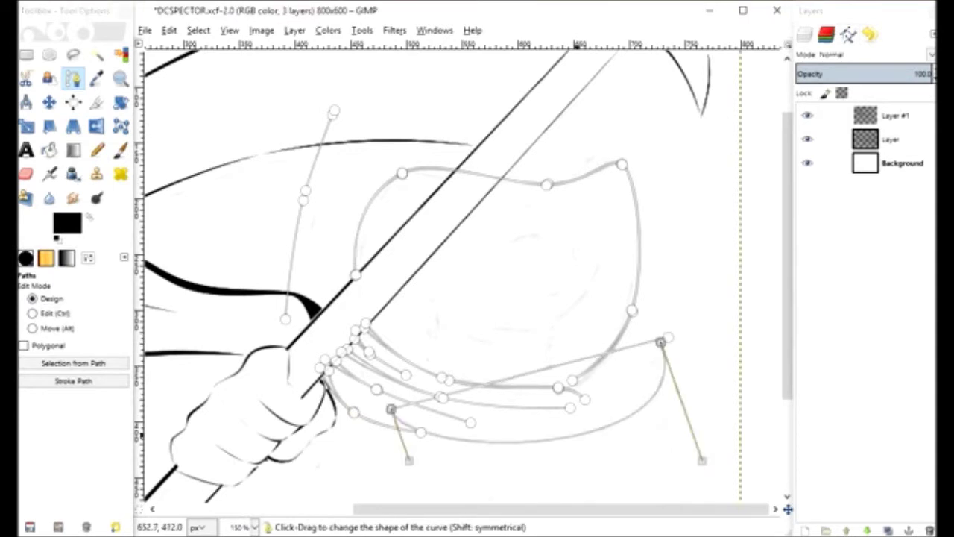
{"action": "left_click", "coordinate": [561, 410], "text": "ctrl"}
{"action": "mouse_move", "coordinate": [560, 411]}
{"action": "left_mouse_down"}
{"action": "mouse_move", "coordinate": [566, 455]}
{"action": "mouse_move", "coordinate": [509, 447]}
{"action": "left_mouse_up"}
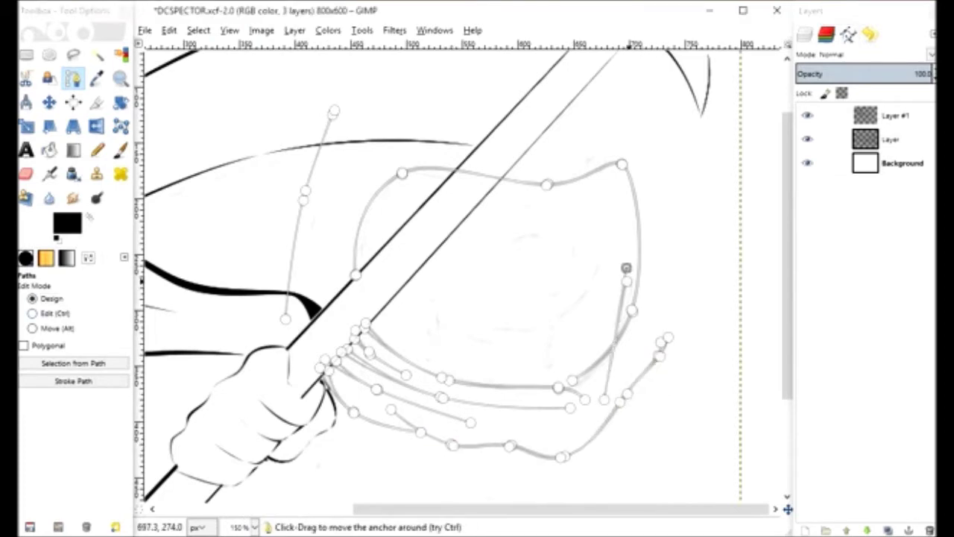
{"action": "left_click_drag", "start_coordinate": [636, 273], "coordinate": [663, 299]}
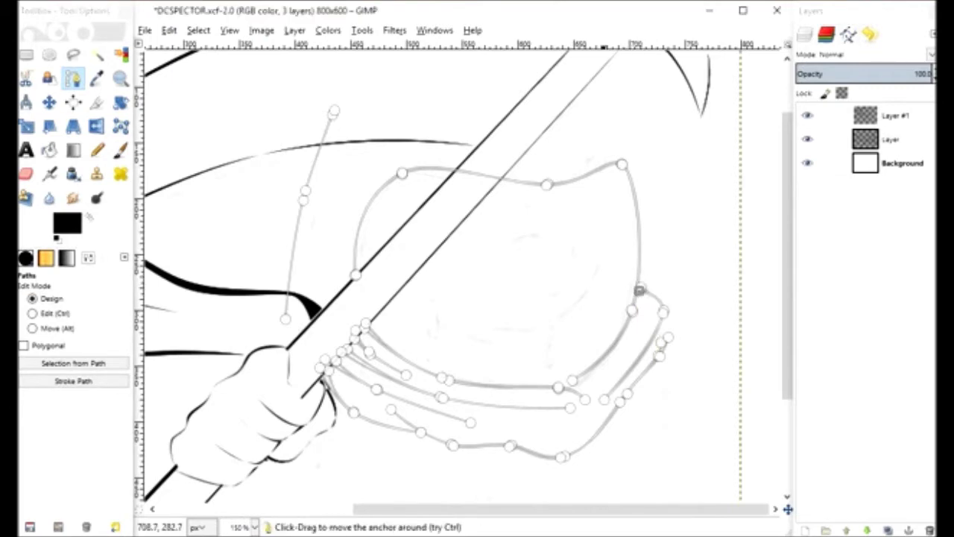
{"action": "left_click", "coordinate": [444, 379]}
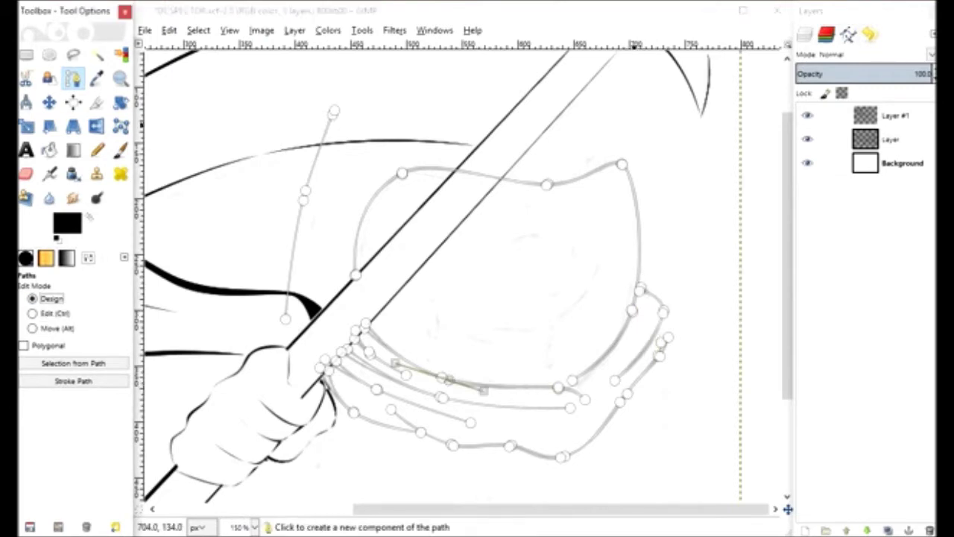
Trace the arc along the hood's top and turn the paths into a selection.
{"action": "scroll", "coordinate": [337, 174], "scroll_direction": "up", "scroll_amount": 2}
{"action": "left_click", "coordinate": [328, 161]}
{"action": "left_click_drag", "start_coordinate": [417, 219], "coordinate": [587, 106]}
{"action": "key", "text": "shift+v"}
Brush black along the face outline and scarf folds, deselect, and save DCSPECTOR.xcf.
{"action": "key", "text": "p"}
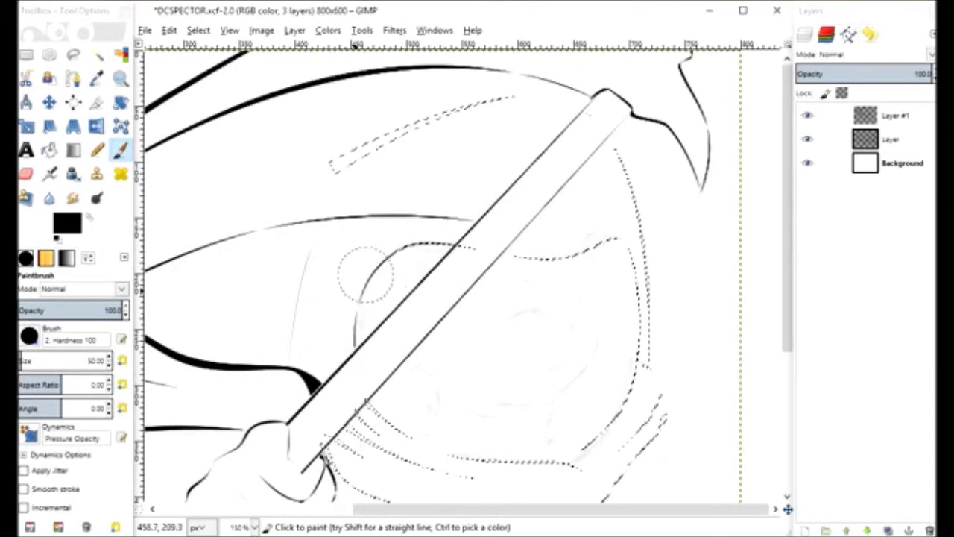
{"action": "scroll", "coordinate": [291, 319], "scroll_direction": "right", "scroll_amount": 2}
{"action": "scroll", "coordinate": [291, 319], "scroll_direction": "down", "scroll_amount": 1}
{"action": "mouse_move", "coordinate": [566, 195]}
{"action": "left_mouse_down"}
{"action": "mouse_move", "coordinate": [555, 418]}
{"action": "mouse_move", "coordinate": [528, 443]}
{"action": "left_mouse_up"}
{"action": "scroll", "coordinate": [528, 442], "scroll_direction": "down", "scroll_amount": 2}
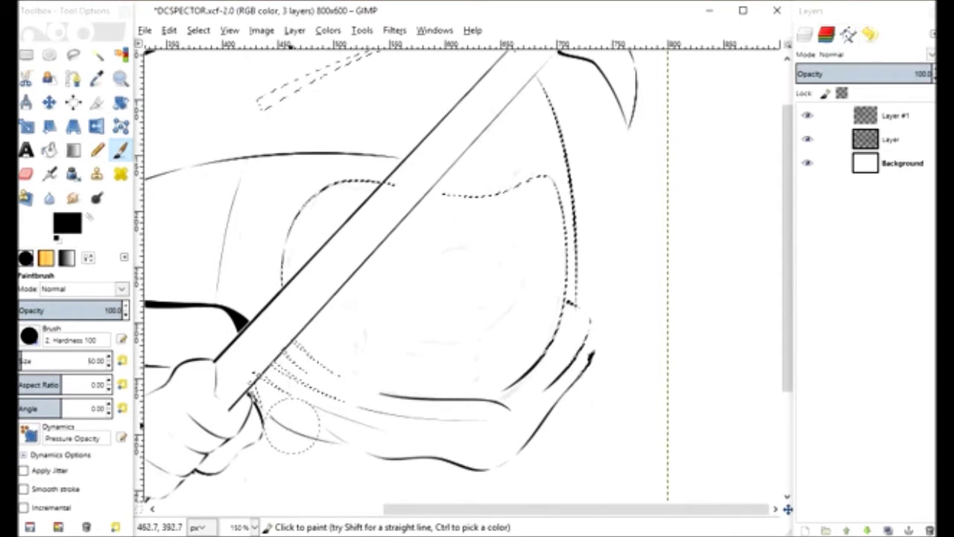
{"action": "left_click_drag", "start_coordinate": [552, 112], "coordinate": [557, 237]}
{"action": "left_click_drag", "start_coordinate": [474, 208], "coordinate": [425, 195]}
{"action": "key", "text": "ctrl+shift+a"}
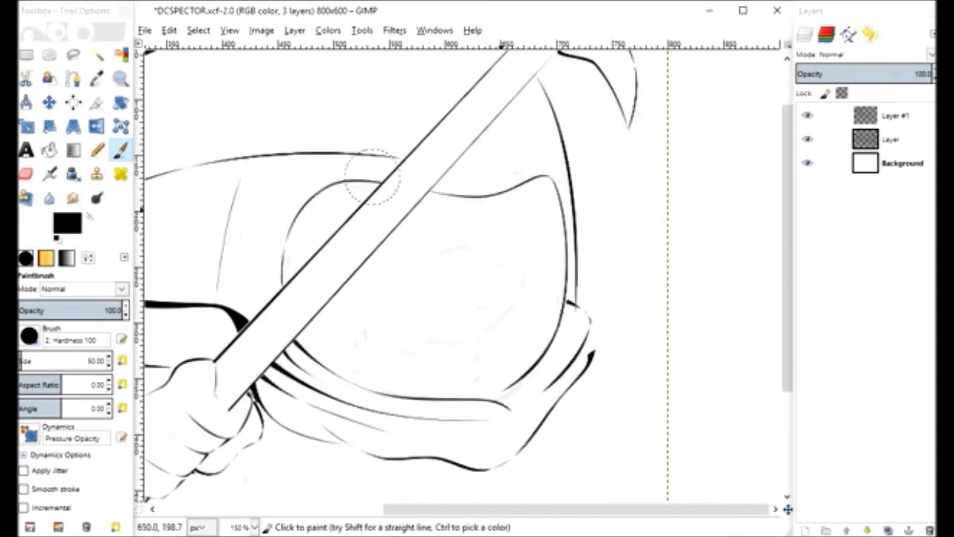
{"action": "key", "text": "ctrl+s"}
{"action": "scroll", "coordinate": [694, 218], "scroll_direction": "down", "scroll_amount": 4}
{"action": "scroll", "coordinate": [692, 174], "scroll_direction": "down", "scroll_amount": 4}
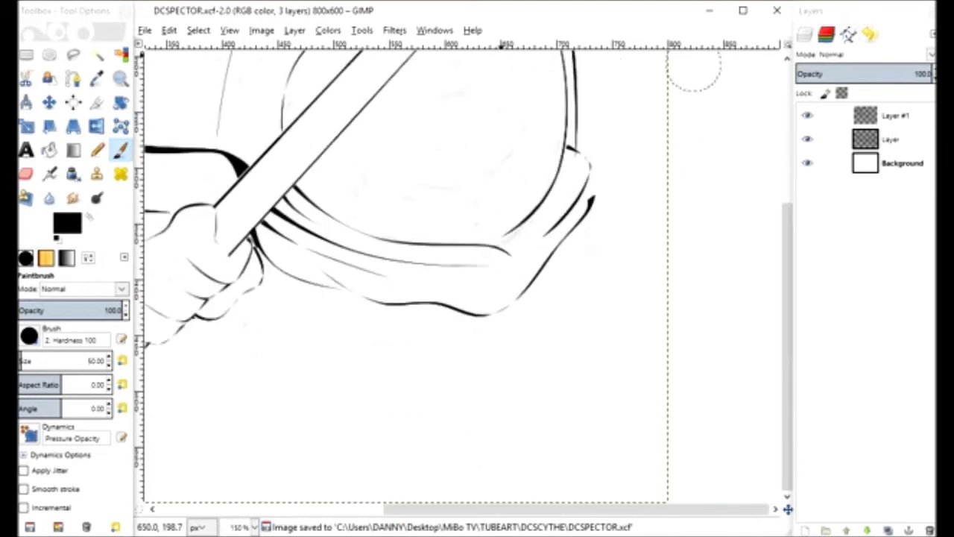
Draw a curved path line beneath the fingers of the hand.
{"action": "left_click", "coordinate": [73, 78]}
{"action": "scroll", "coordinate": [451, 291], "scroll_direction": "down", "scroll_amount": 3}
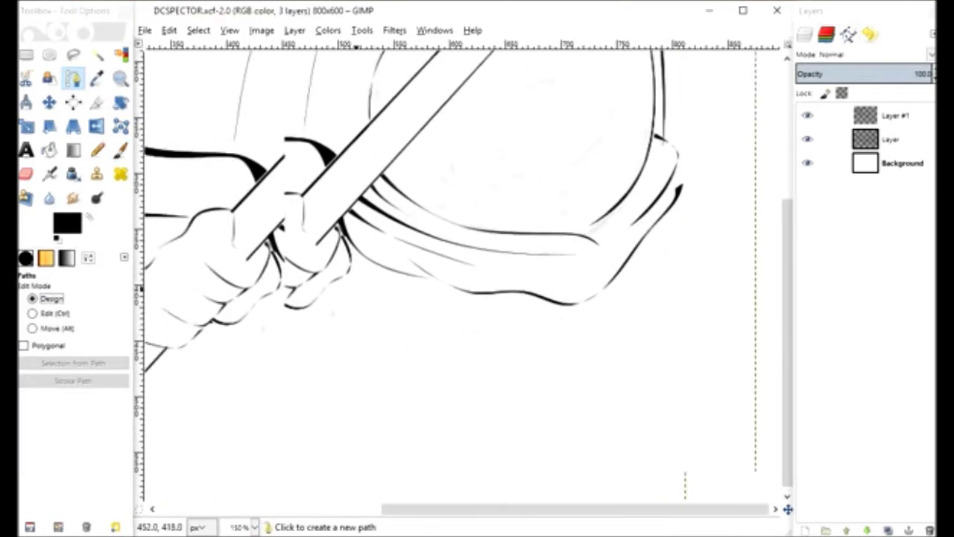
{"action": "scroll", "coordinate": [417, 246], "scroll_direction": "left", "scroll_amount": 5}
{"action": "left_click", "coordinate": [300, 282]}
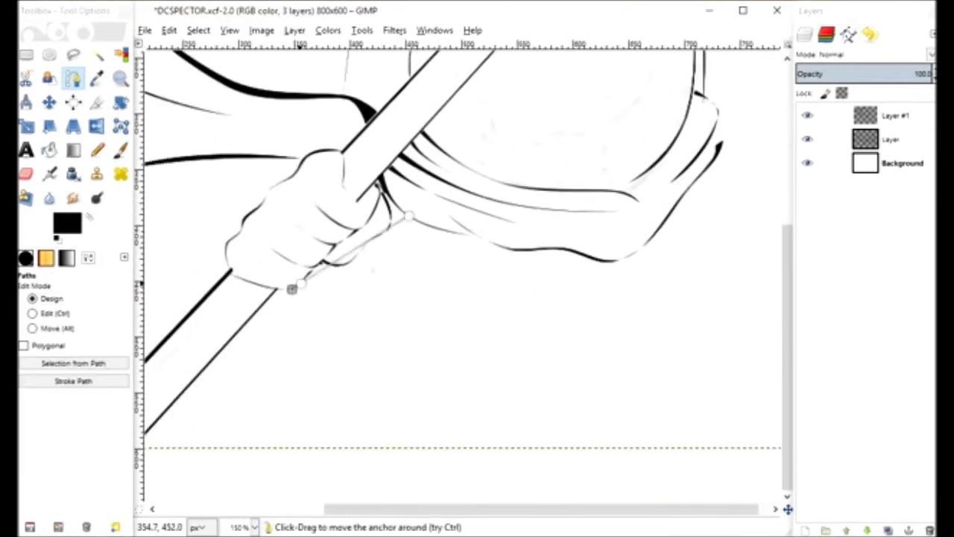
{"action": "left_click_drag", "start_coordinate": [354, 249], "coordinate": [371, 262]}
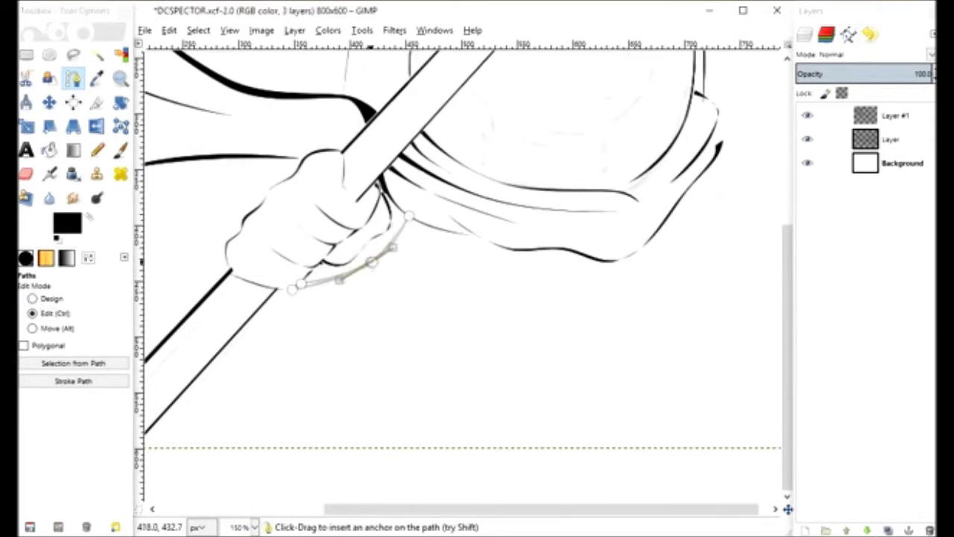
{"action": "left_click_drag", "start_coordinate": [329, 286], "coordinate": [326, 286]}
Add a large curve below the cloth and stroke the paths with the Paintbrush.
{"action": "left_click", "coordinate": [498, 431]}
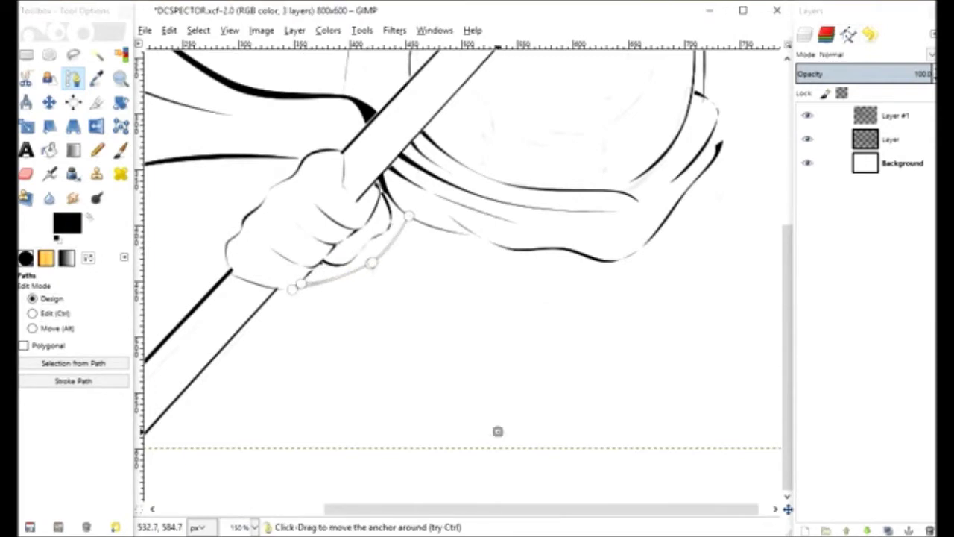
{"action": "mouse_move", "coordinate": [500, 437]}
{"action": "left_mouse_down"}
{"action": "mouse_move", "coordinate": [435, 340]}
{"action": "mouse_move", "coordinate": [394, 363]}
{"action": "left_mouse_up"}
{"action": "left_click", "coordinate": [666, 288], "text": "ctrl"}
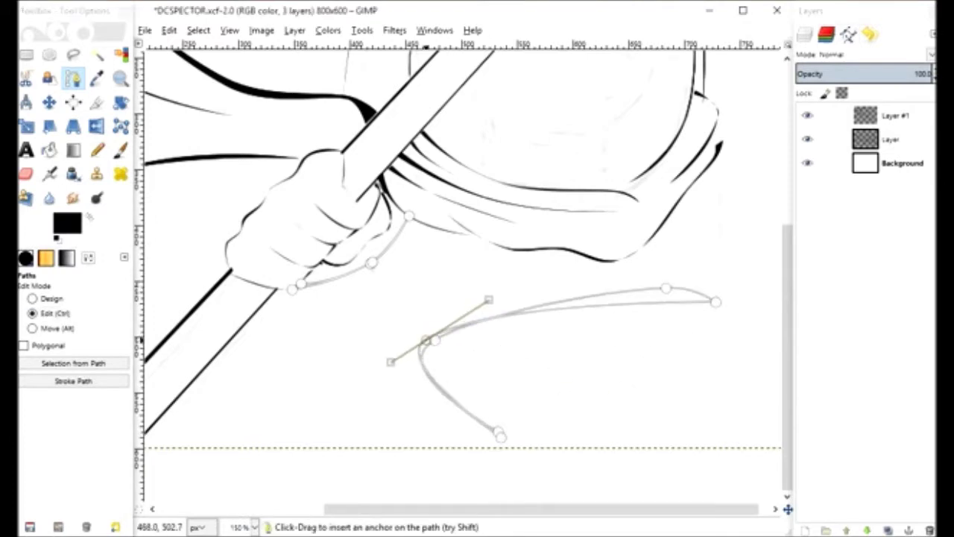
{"action": "left_click_drag", "start_coordinate": [498, 434], "coordinate": [460, 412]}
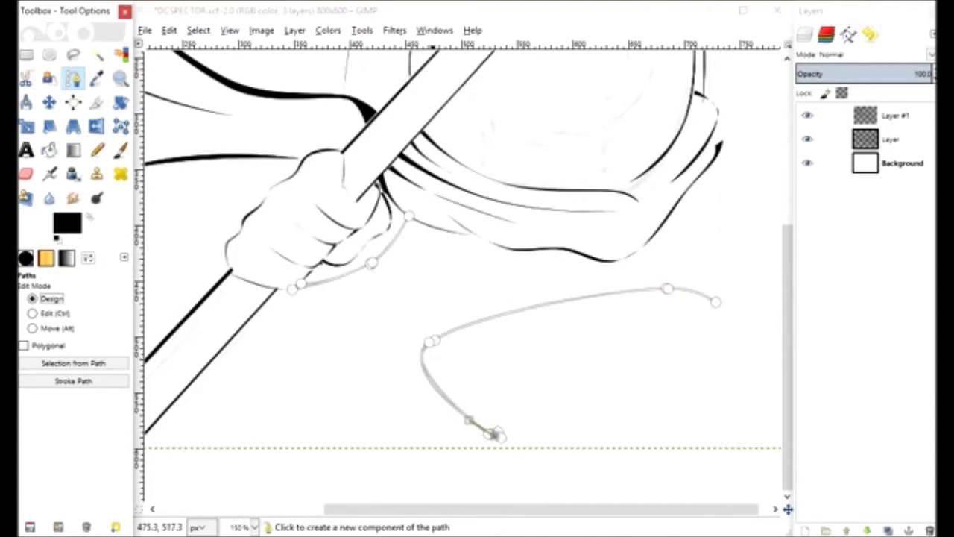
{"action": "left_click", "coordinate": [495, 433]}
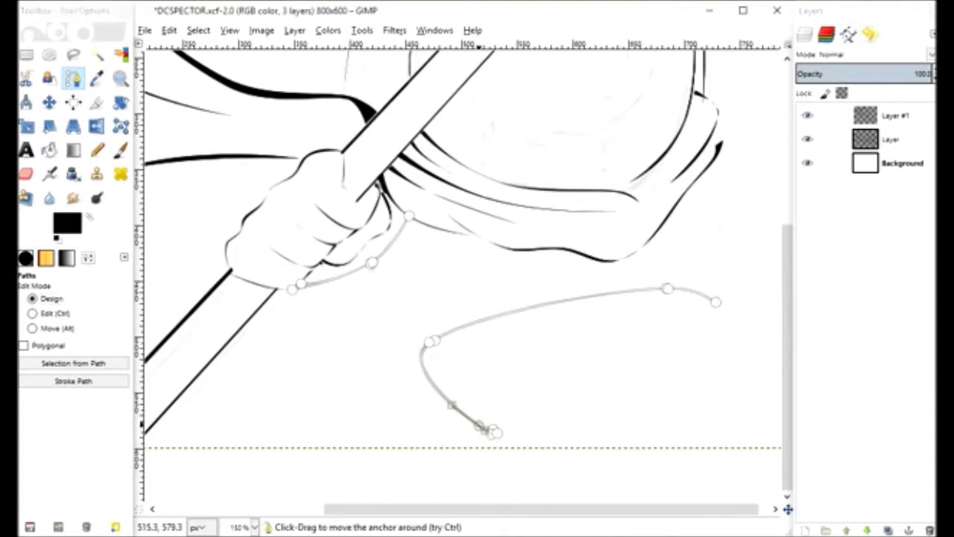
{"action": "left_click", "coordinate": [73, 362]}
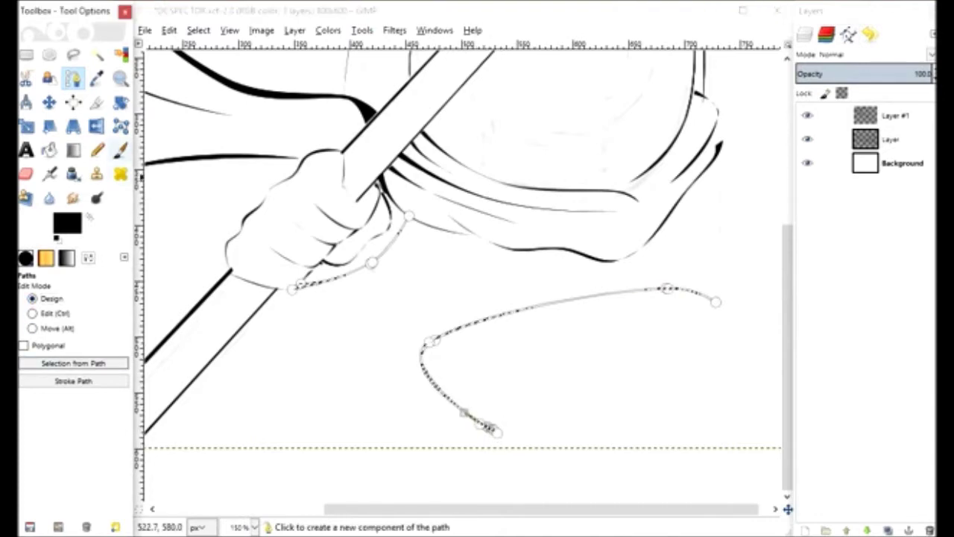
{"action": "key", "text": "p"}
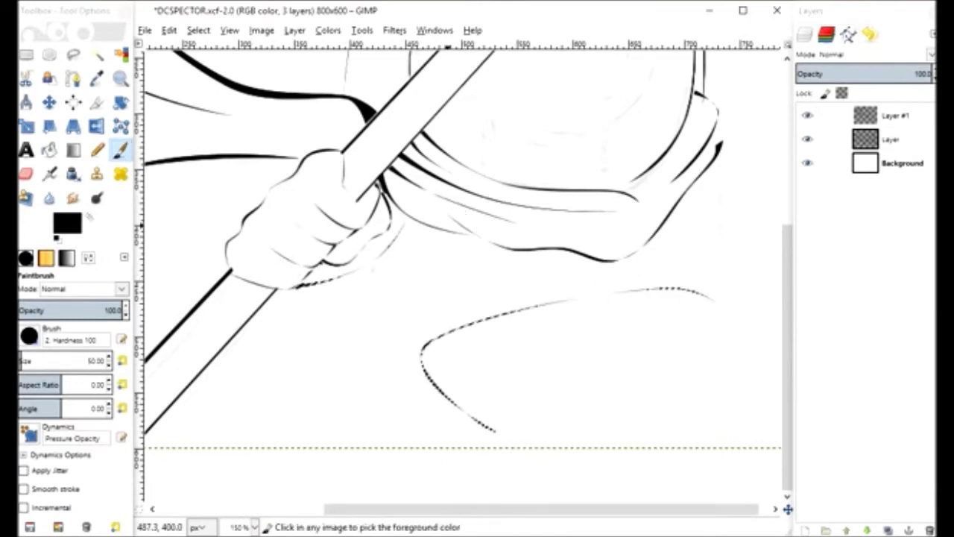
Draw the curved lower hem line and its right-side extension, then ink them.
{"action": "left_click", "coordinate": [73, 78]}
{"action": "left_click", "coordinate": [493, 429]}
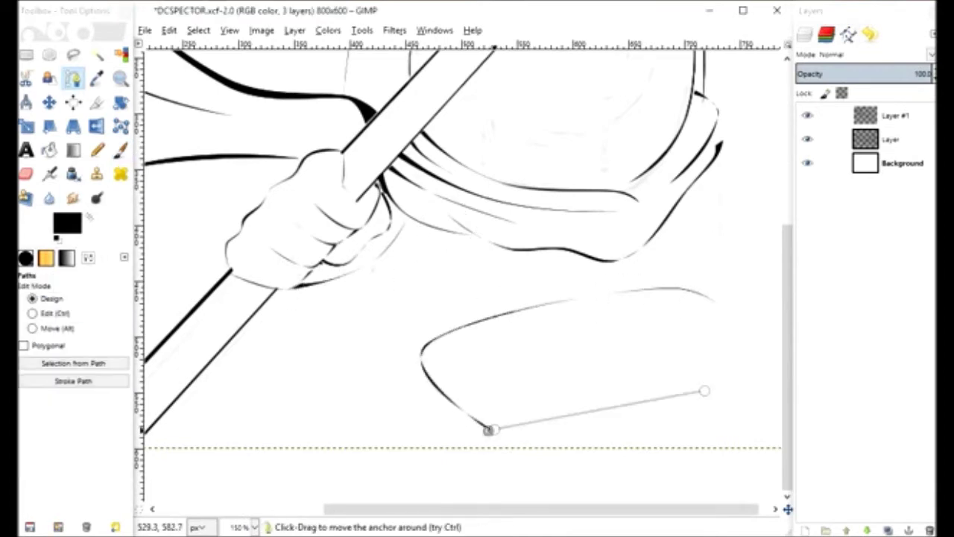
{"action": "left_click", "coordinate": [507, 424], "text": "ctrl"}
{"action": "left_click", "coordinate": [608, 383], "text": "ctrl"}
{"action": "left_click_drag", "start_coordinate": [614, 383], "coordinate": [645, 380]}
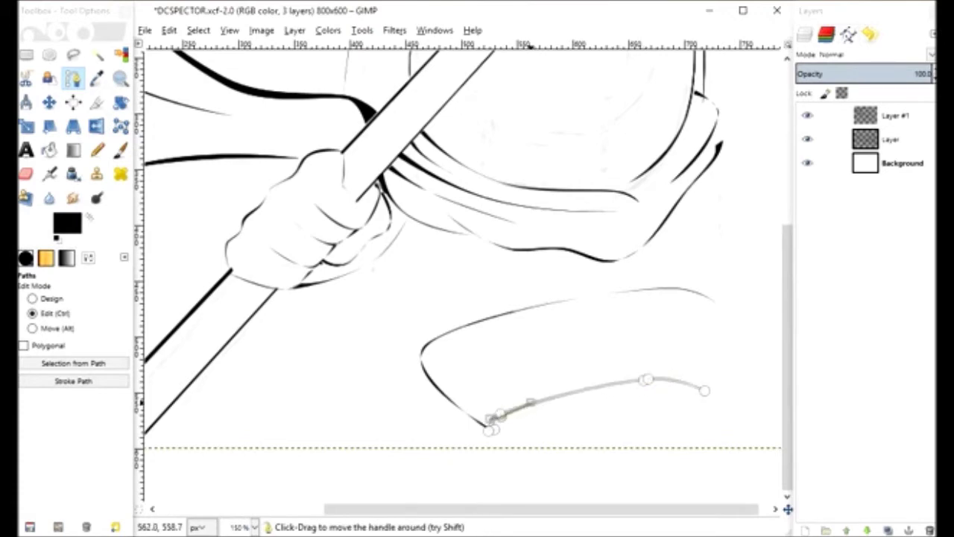
{"action": "left_click", "coordinate": [715, 298]}
{"action": "left_click_drag", "start_coordinate": [710, 342], "coordinate": [728, 343]}
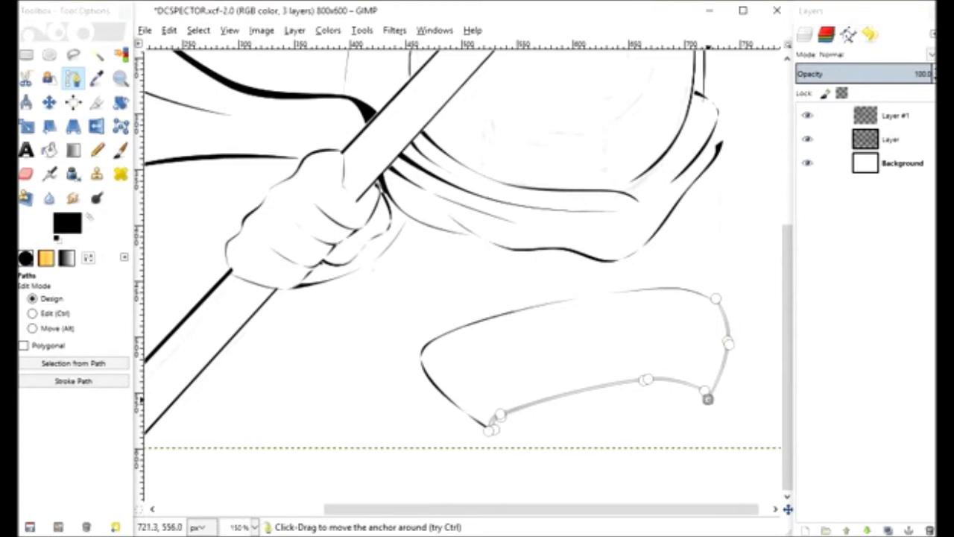
{"action": "left_click", "coordinate": [119, 150]}
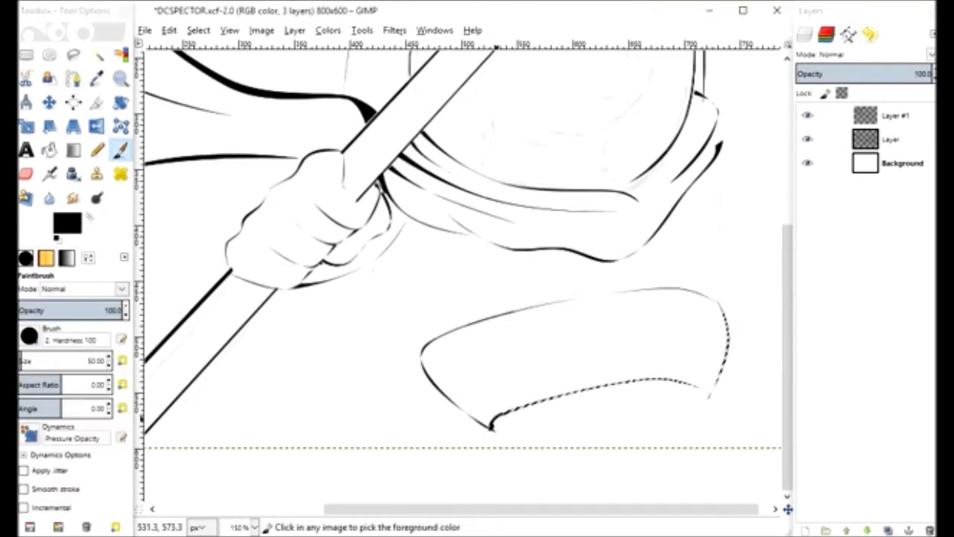
Touch up with the Eraser, then start a fresh path curving along the robe's side.
{"action": "key", "text": "shift+e"}
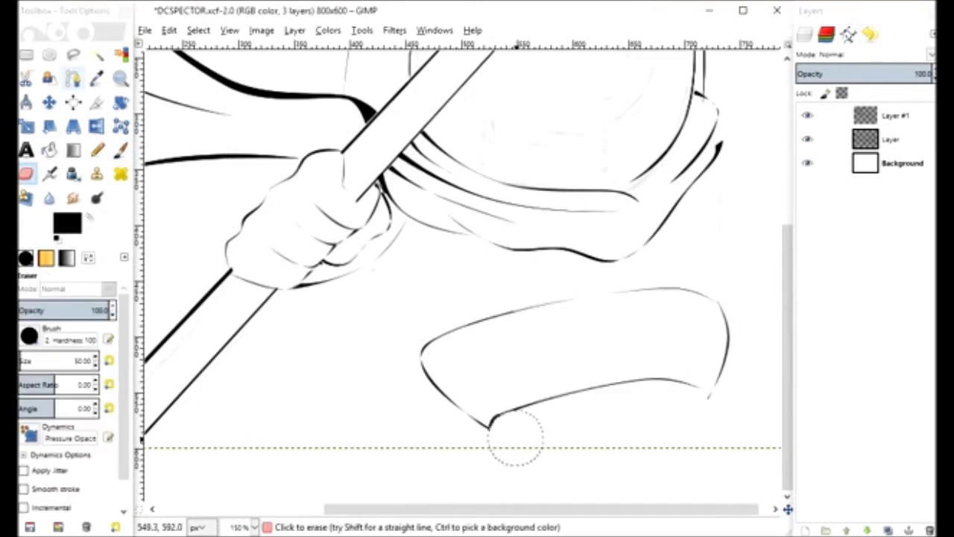
{"action": "key", "text": "b"}
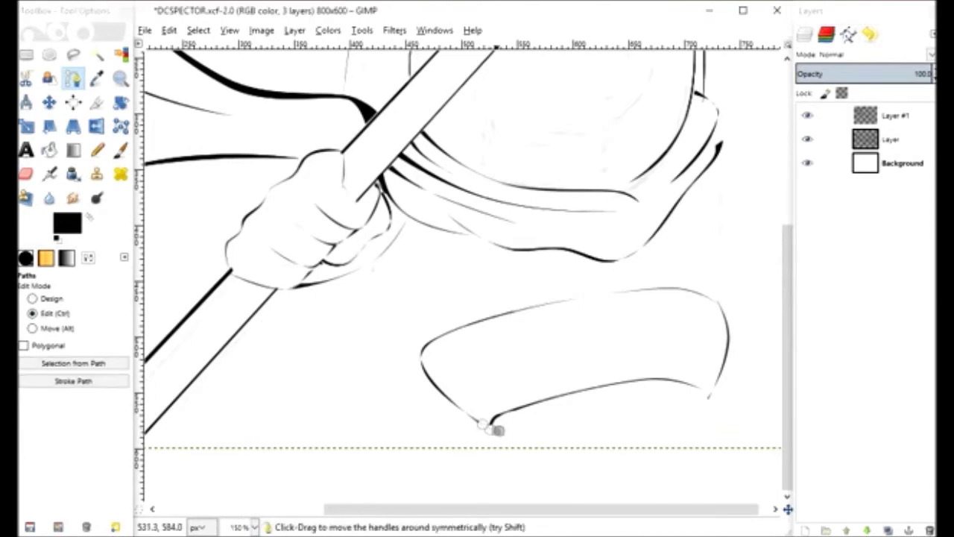
{"action": "key", "text": "p"}
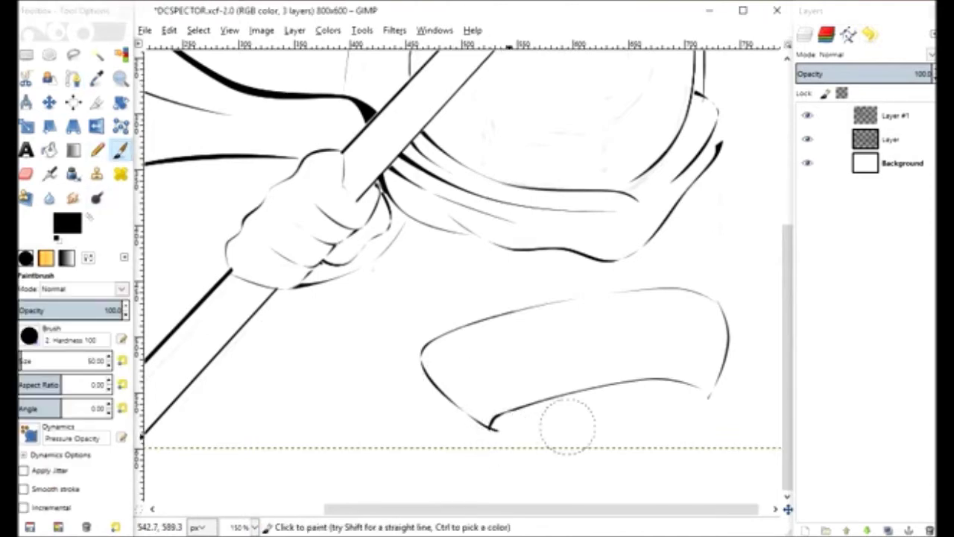
{"action": "key", "text": "b"}
{"action": "key", "text": "ctrl"}
{"action": "left_click", "coordinate": [32, 313]}
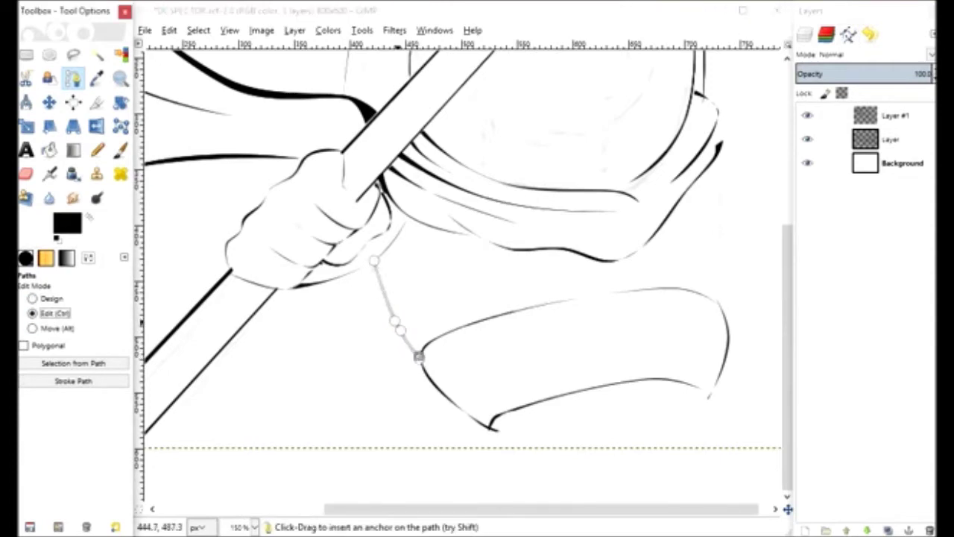
{"action": "left_click", "coordinate": [717, 301]}
{"action": "left_click_drag", "start_coordinate": [723, 314], "coordinate": [720, 246]}
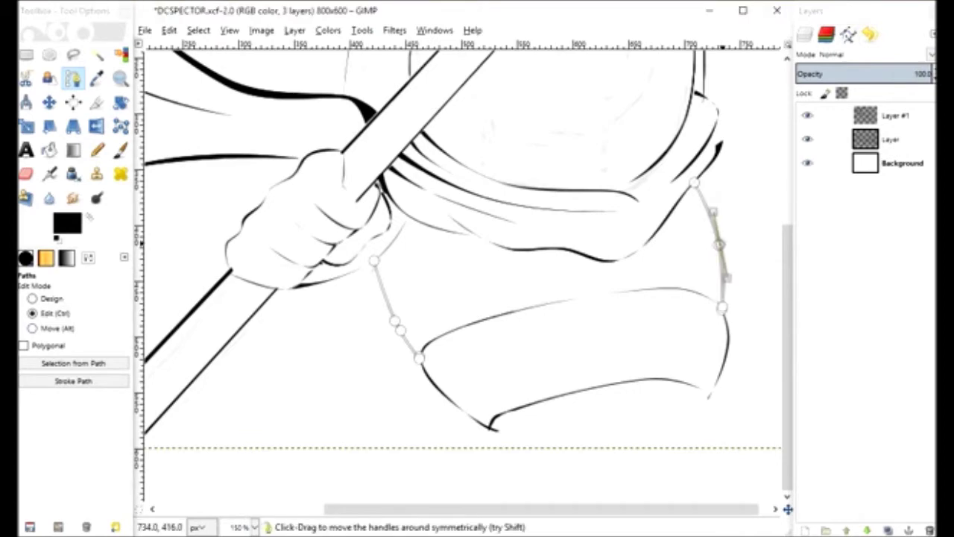
Add side lines down from both hem corners and ink them.
{"action": "left_click", "coordinate": [492, 421]}
{"action": "left_click", "coordinate": [522, 458]}
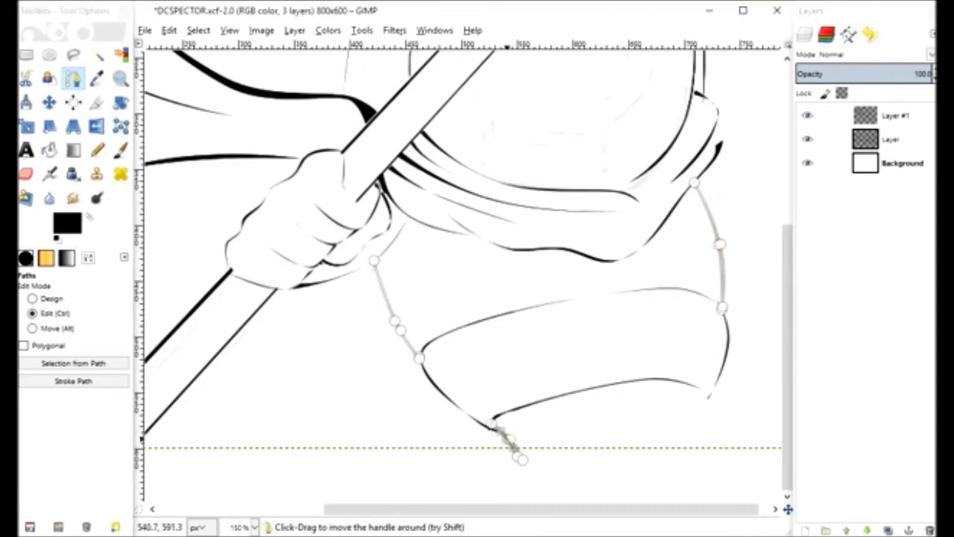
{"action": "left_click", "coordinate": [705, 393], "text": "shift"}
{"action": "left_click", "coordinate": [683, 467]}
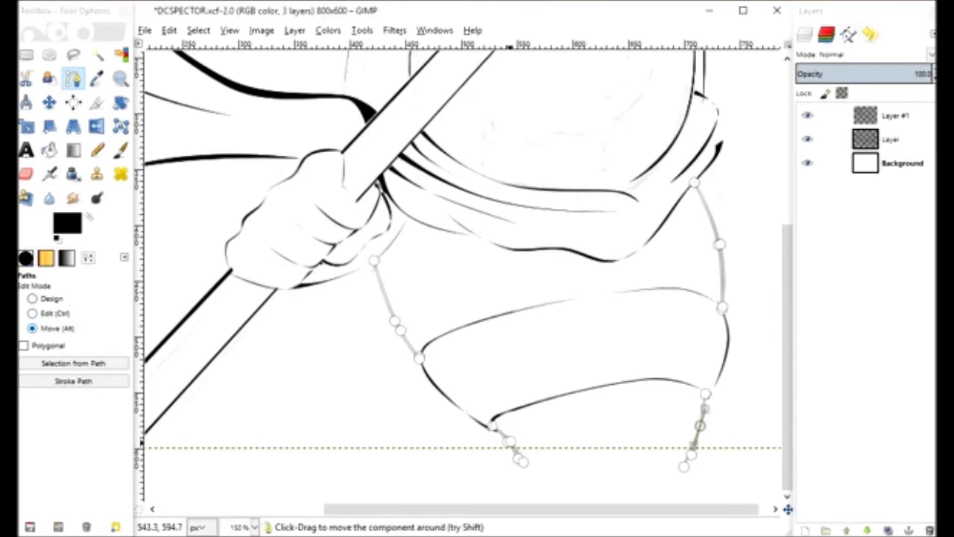
{"action": "left_click", "coordinate": [73, 363]}
{"action": "left_click", "coordinate": [119, 150]}
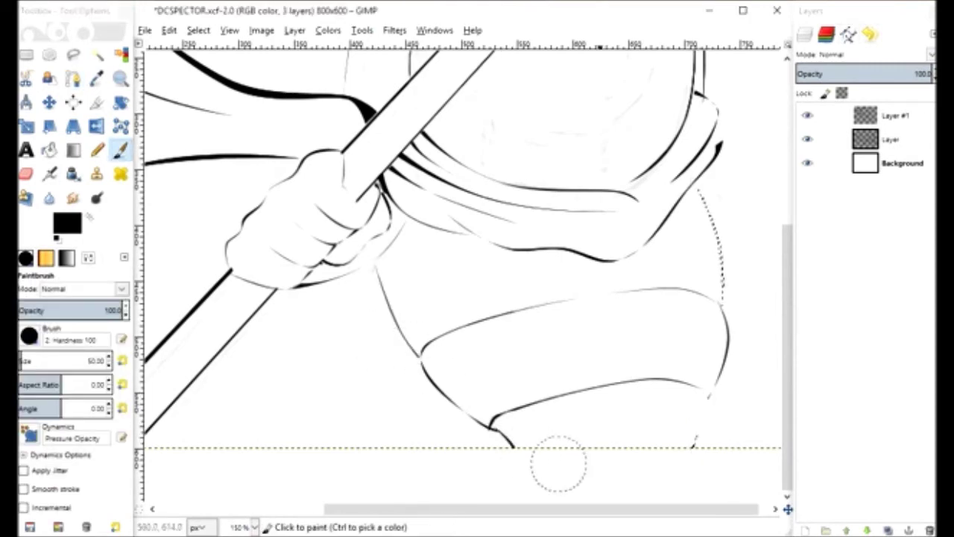
Paint the robe's right side line darker.
{"action": "left_click_drag", "start_coordinate": [720, 302], "coordinate": [711, 200]}
{"action": "left_click", "coordinate": [73, 78]}
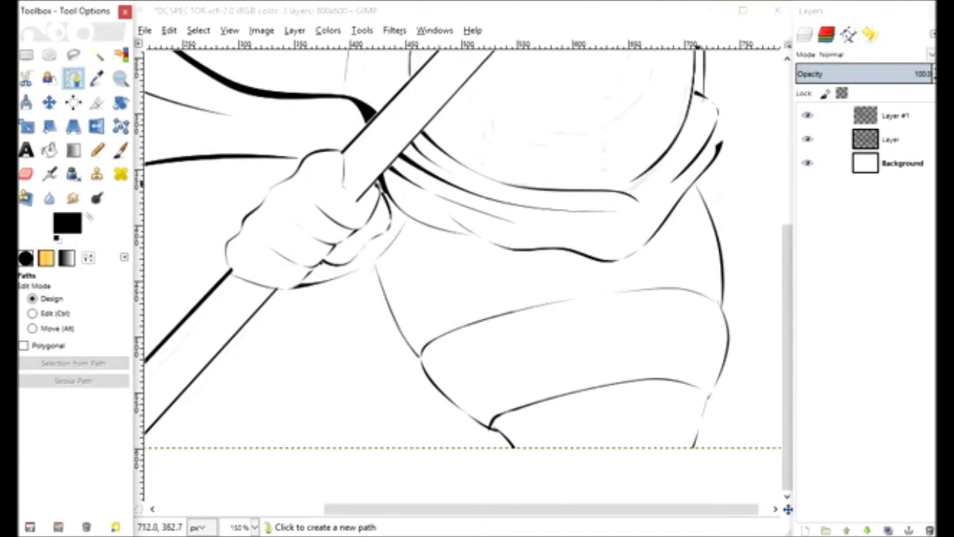
{"action": "key", "text": "m"}
{"action": "key", "text": "b"}
{"action": "scroll", "coordinate": [607, 410], "scroll_direction": "up", "scroll_amount": 2}
{"action": "scroll", "coordinate": [608, 410], "scroll_direction": "right", "scroll_amount": 4}
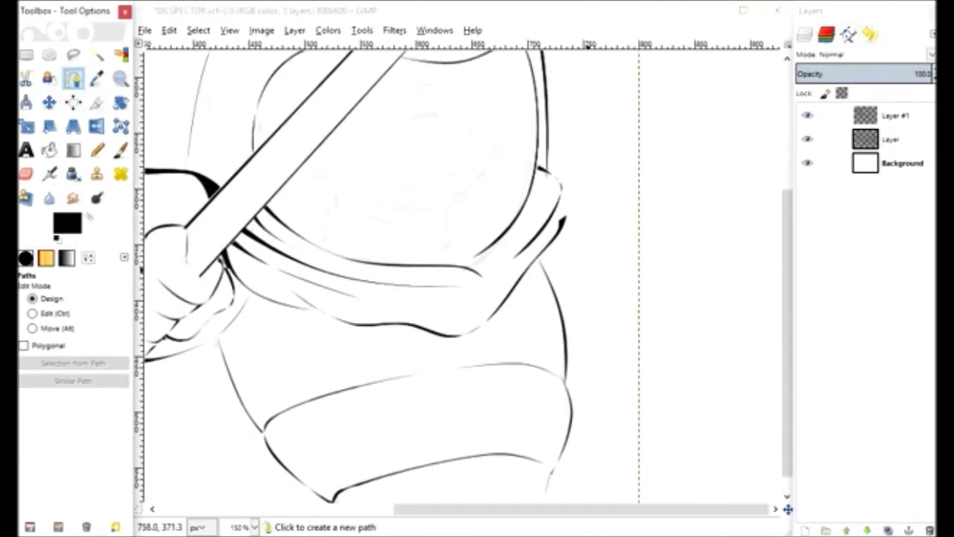
Draw the pointed flap beside the sash, ink it, and refine its lower edge.
{"action": "left_click", "coordinate": [559, 184]}
{"action": "left_click_drag", "start_coordinate": [555, 177], "coordinate": [567, 192]}
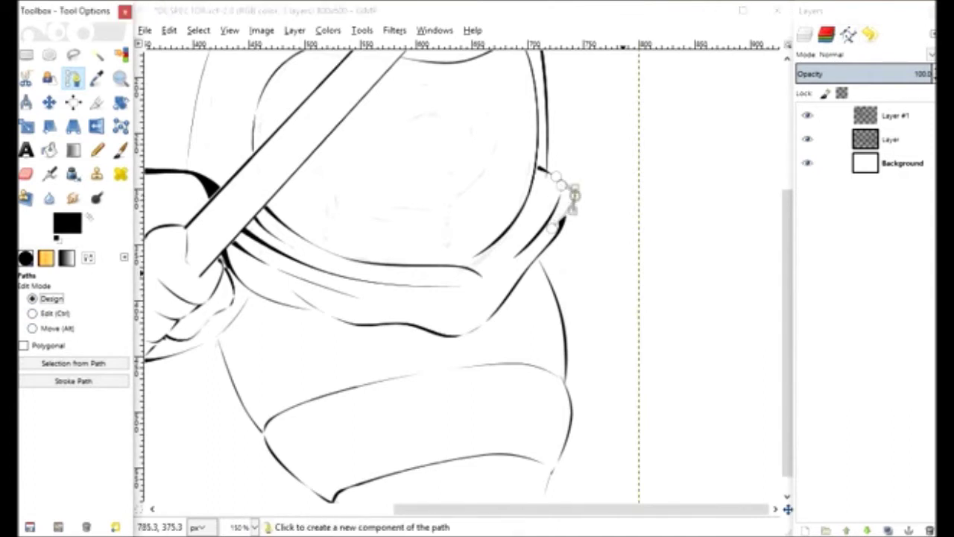
{"action": "left_click", "coordinate": [601, 233], "text": "ctrl"}
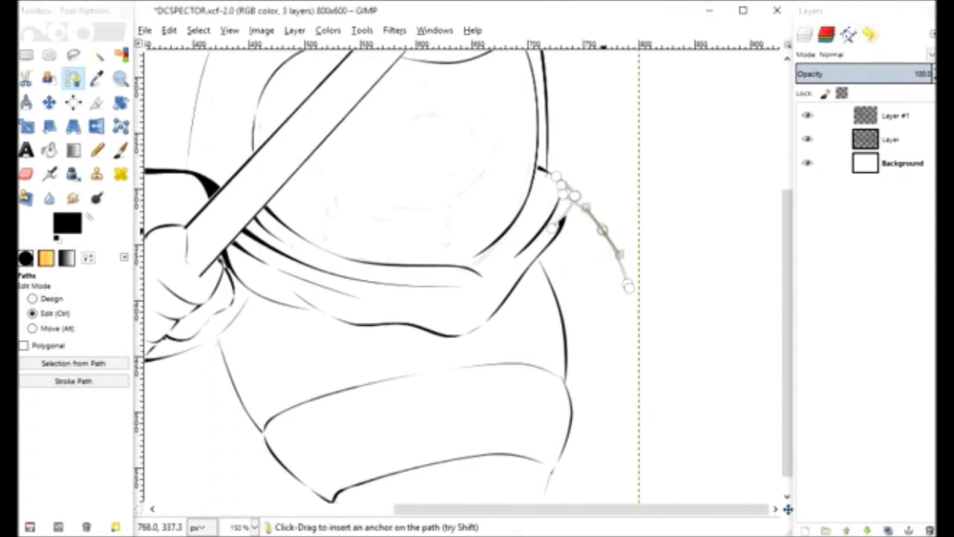
{"action": "left_click", "coordinate": [589, 281], "text": "ctrl"}
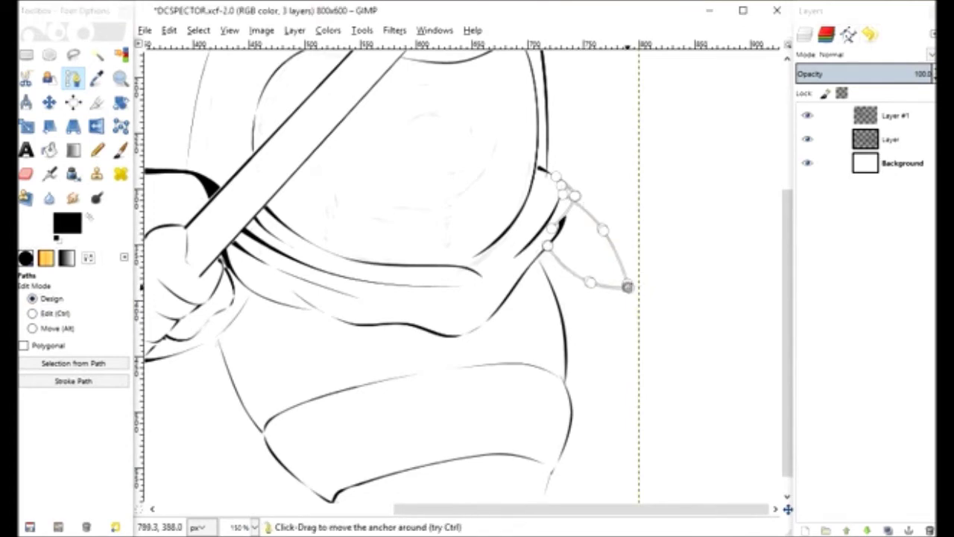
{"action": "key", "text": "p"}
{"action": "left_click_drag", "start_coordinate": [596, 278], "coordinate": [594, 277]}
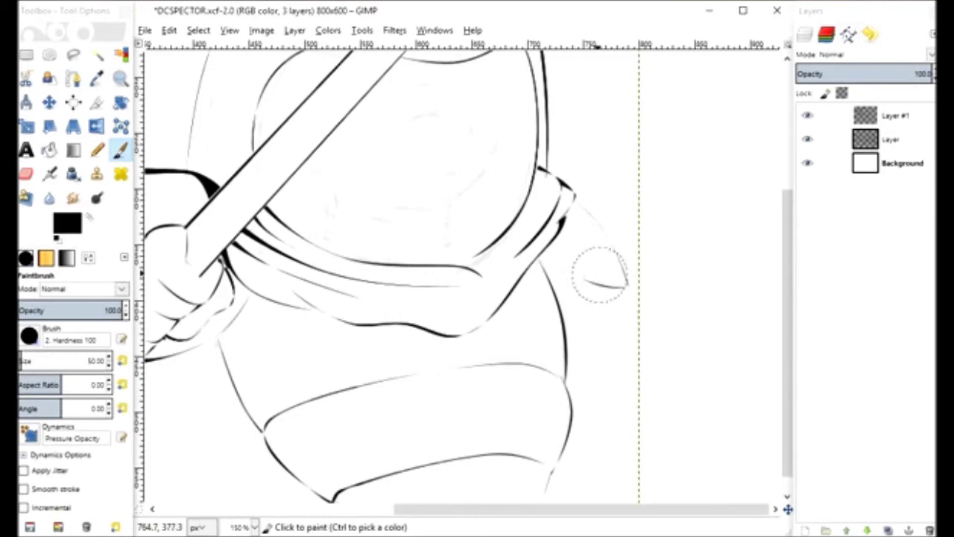
{"action": "key", "text": "b"}
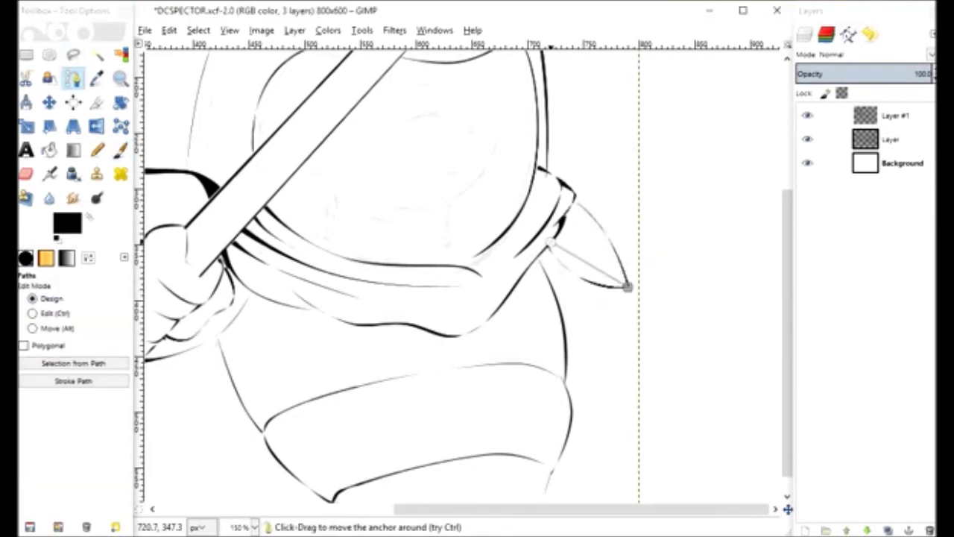
{"action": "left_click_drag", "start_coordinate": [552, 237], "coordinate": [563, 248]}
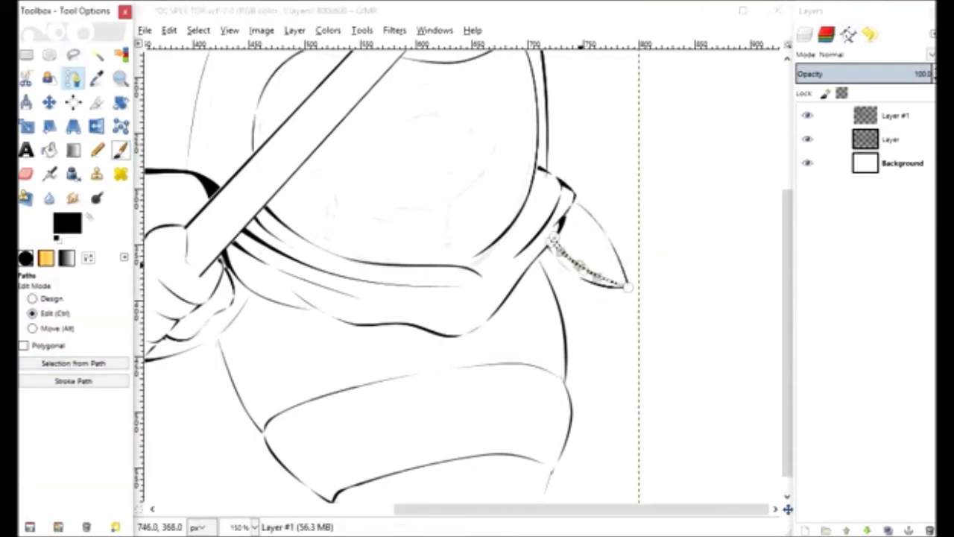
{"action": "key", "text": "p"}
Sketch another curved path line below the flap and save DCSPECTOR.xcf.
{"action": "key", "text": "b"}
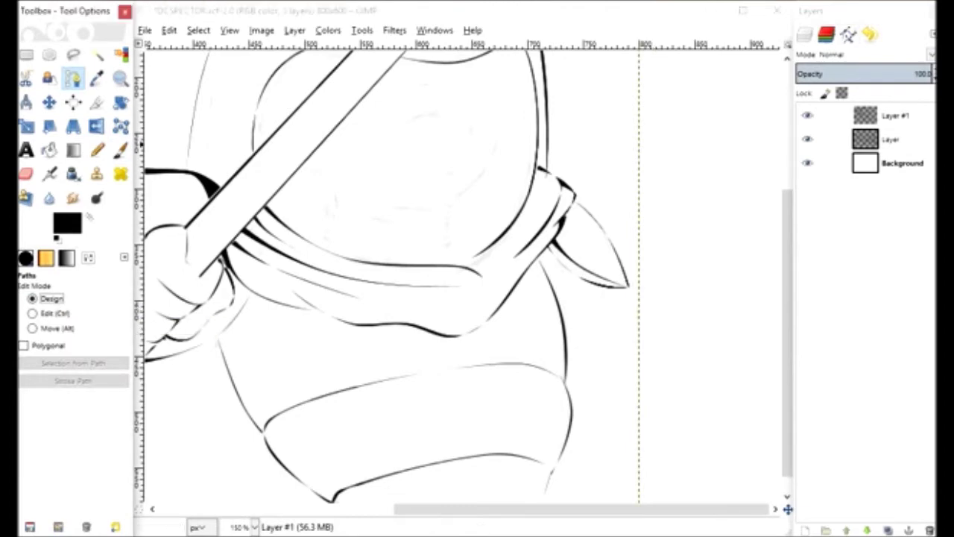
{"action": "left_click_drag", "start_coordinate": [566, 361], "coordinate": [648, 412]}
{"action": "left_click_drag", "start_coordinate": [626, 285], "coordinate": [657, 345]}
{"action": "key", "text": "p"}
{"action": "key", "text": "ctrl+s"}
{"action": "scroll", "coordinate": [237, 145], "scroll_direction": "up", "scroll_amount": 3}
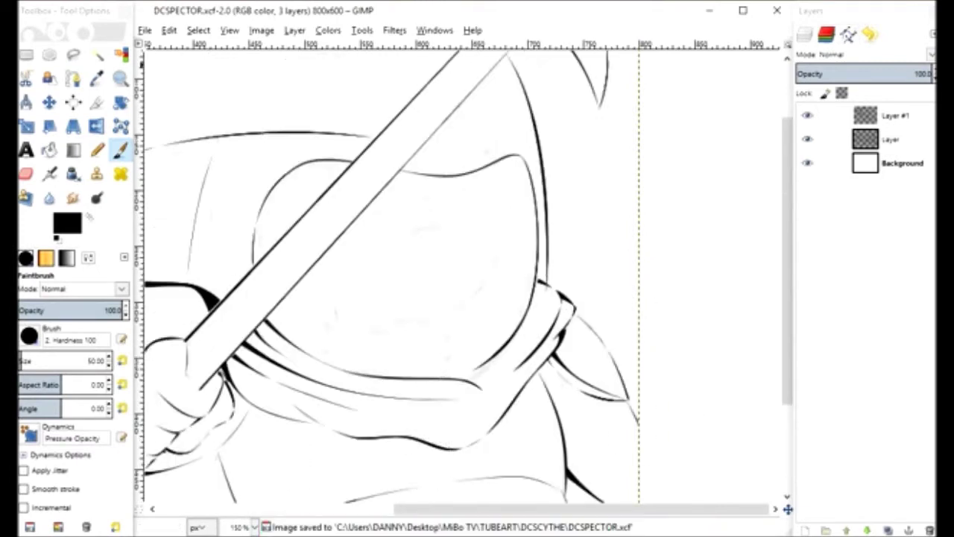
Zoom in on the face and ink a curve along the hood's inner rim.
{"action": "key", "text": "z"}
{"action": "left_click", "coordinate": [411, 259]}
{"action": "key", "text": "b"}
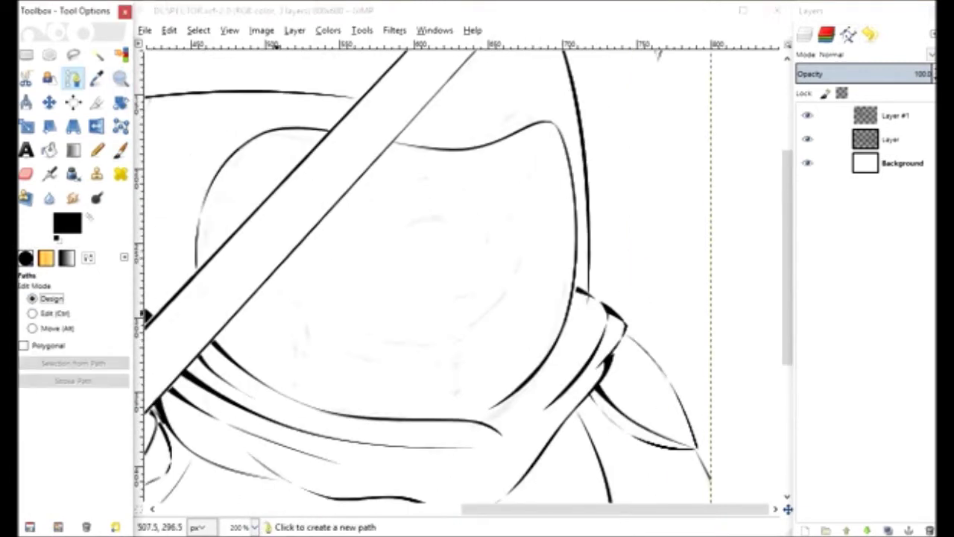
{"action": "left_click", "coordinate": [304, 302]}
{"action": "left_click", "coordinate": [526, 129]}
{"action": "left_click_drag", "start_coordinate": [405, 288], "coordinate": [485, 330]}
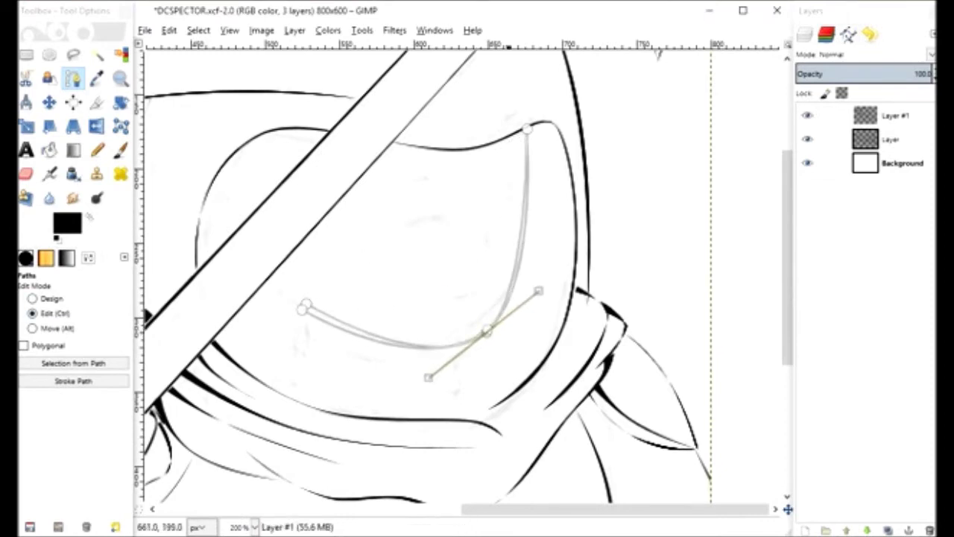
{"action": "left_click", "coordinate": [73, 363]}
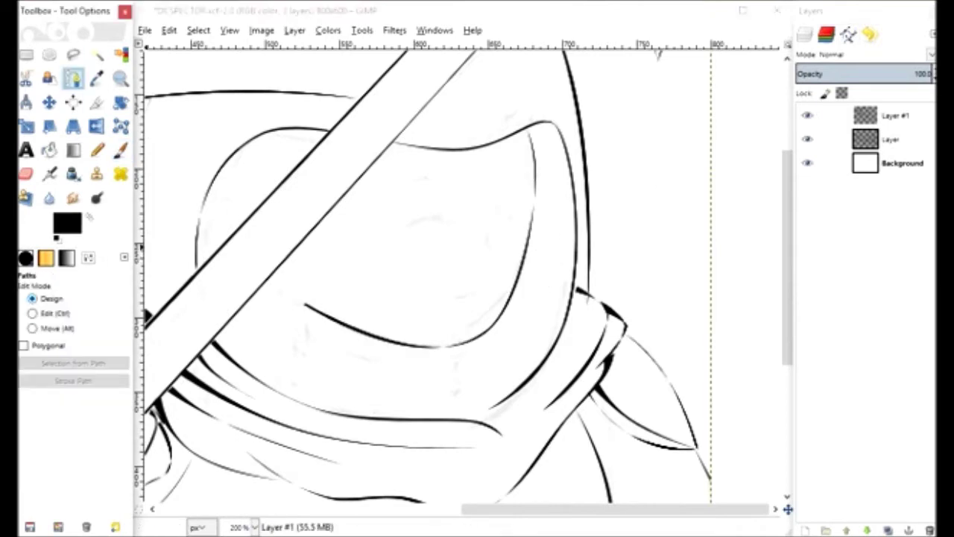
Outline a curved shape below the hood curve and paint it via selection.
{"action": "left_click", "coordinate": [295, 320]}
{"action": "left_click", "coordinate": [468, 353]}
{"action": "left_click_drag", "start_coordinate": [381, 337], "coordinate": [387, 362]}
{"action": "left_click_drag", "start_coordinate": [291, 398], "coordinate": [289, 355]}
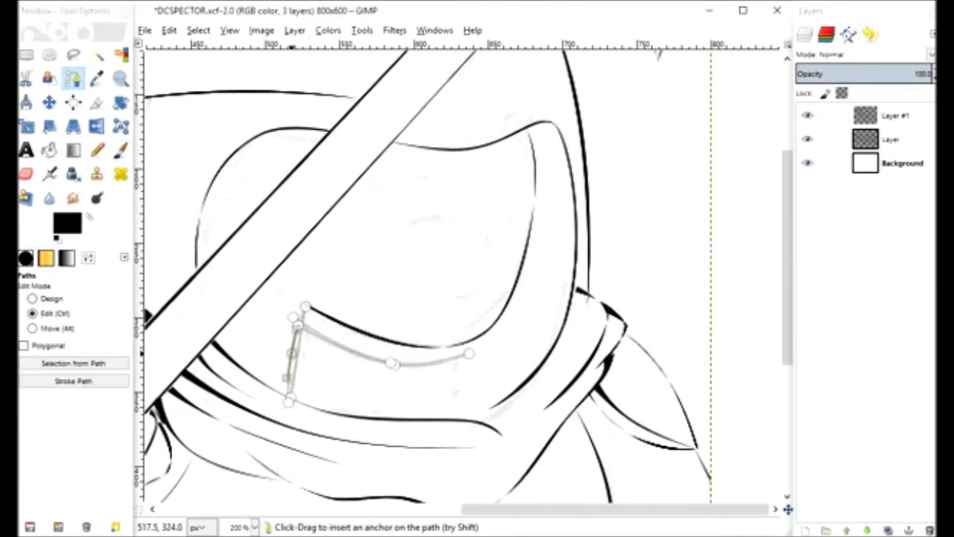
{"action": "left_click_drag", "start_coordinate": [457, 382], "coordinate": [463, 382]}
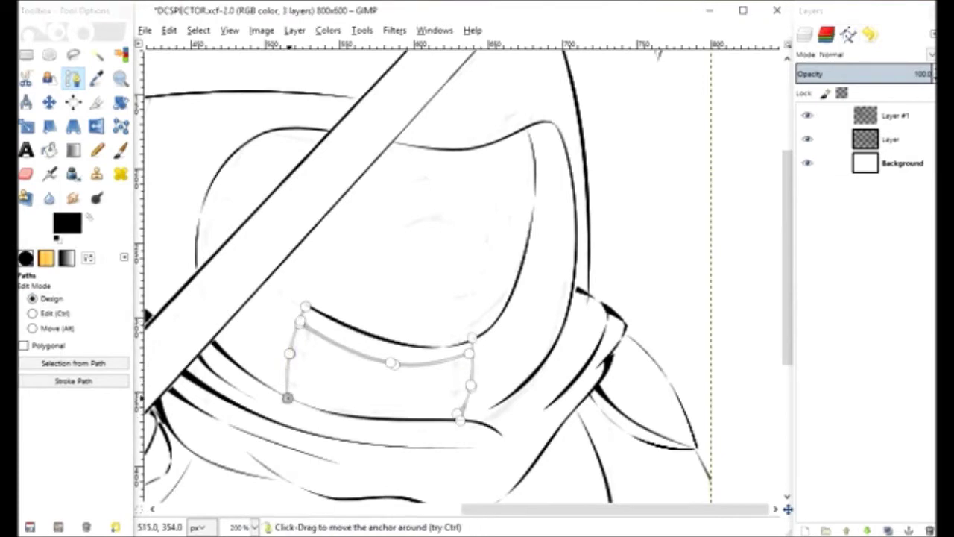
{"action": "key", "text": "shift+v"}
{"action": "key", "text": "p"}
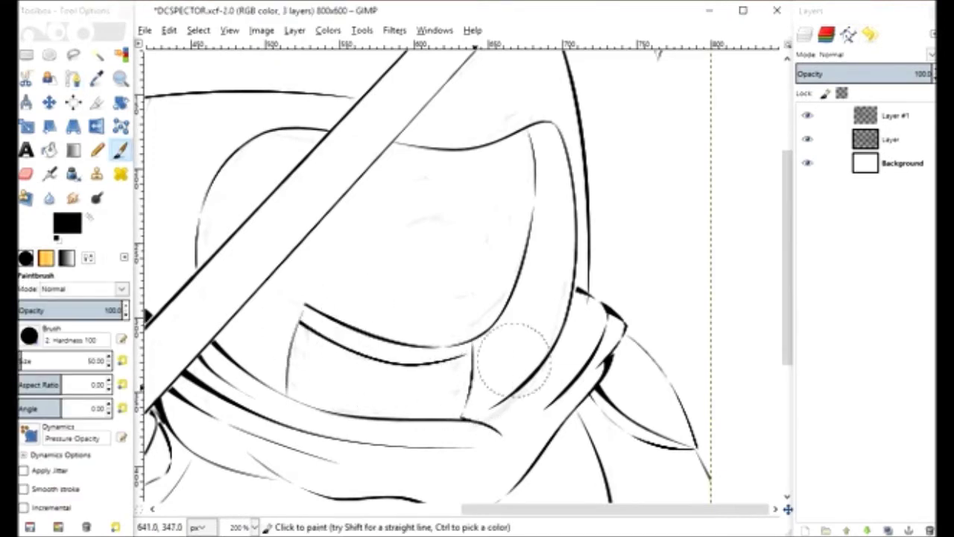
Paint a curved line beside the eye through a path selection, deselect, and save.
{"action": "key", "text": "b"}
{"action": "left_click", "coordinate": [302, 231]}
{"action": "left_click", "coordinate": [306, 304]}
{"action": "mouse_move", "coordinate": [304, 268]}
{"action": "left_mouse_down"}
{"action": "mouse_move", "coordinate": [282, 240]}
{"action": "mouse_move", "coordinate": [294, 240]}
{"action": "left_mouse_up"}
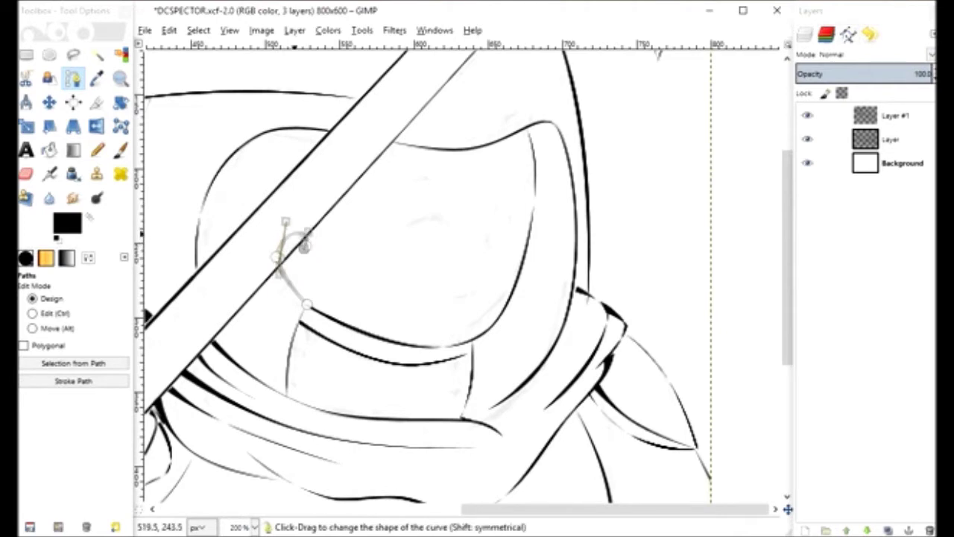
{"action": "key", "text": "shift+v"}
{"action": "key", "text": "p"}
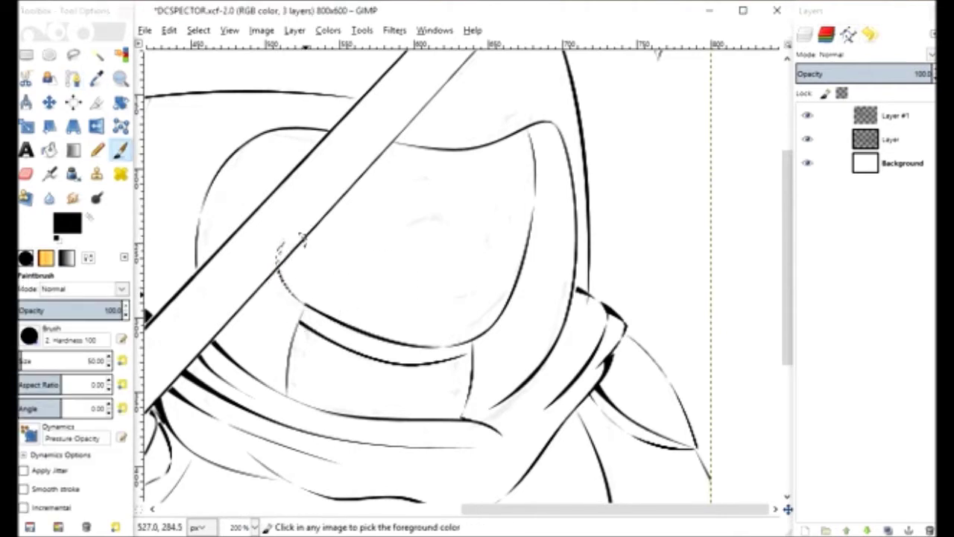
{"action": "key", "text": "ctrl+shift+a"}
{"action": "key", "text": "b"}
{"action": "key", "text": "ctrl+s"}
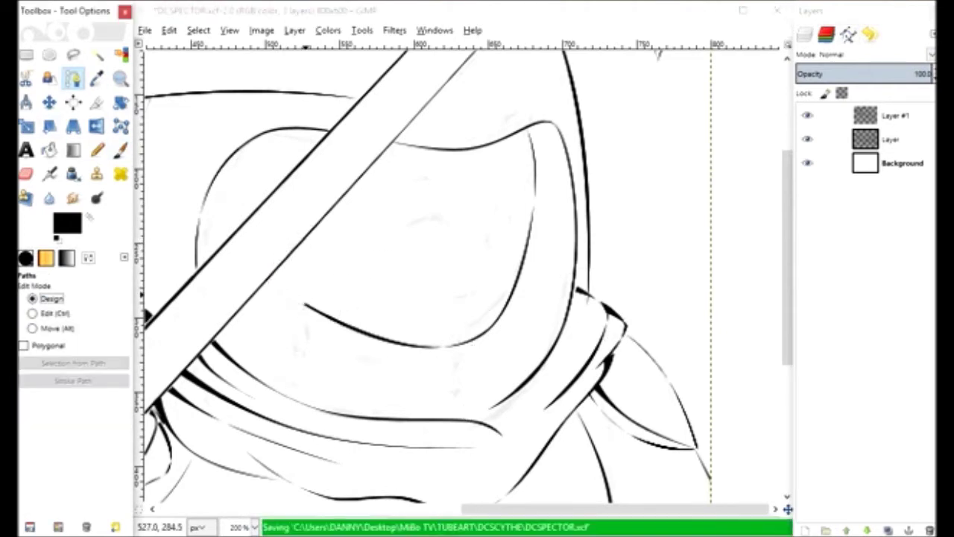
Redraw the curve from the eye corner to the lower lid, ink it, and deselect.
{"action": "left_click_drag", "start_coordinate": [299, 298], "coordinate": [286, 392]}
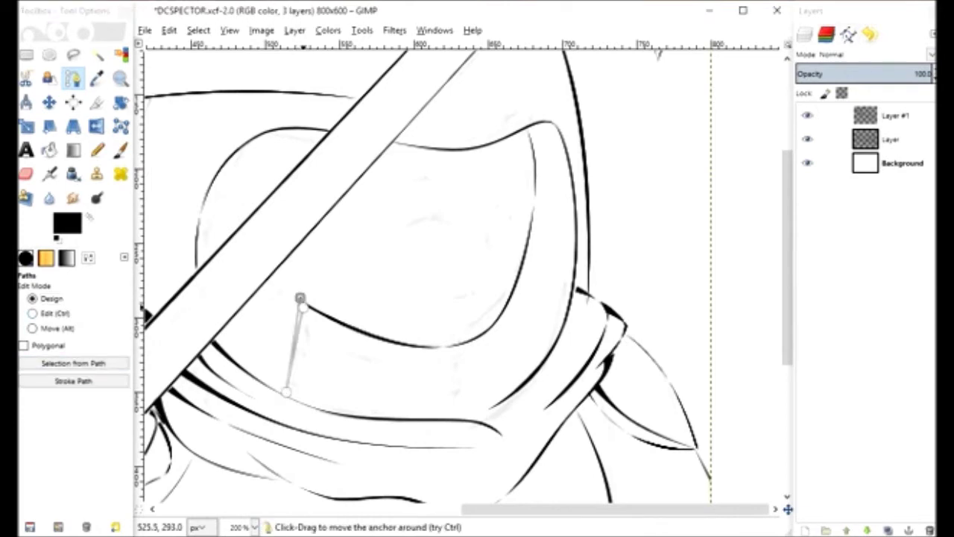
{"action": "key", "text": "ctrl+z"}
{"action": "left_click", "coordinate": [314, 237]}
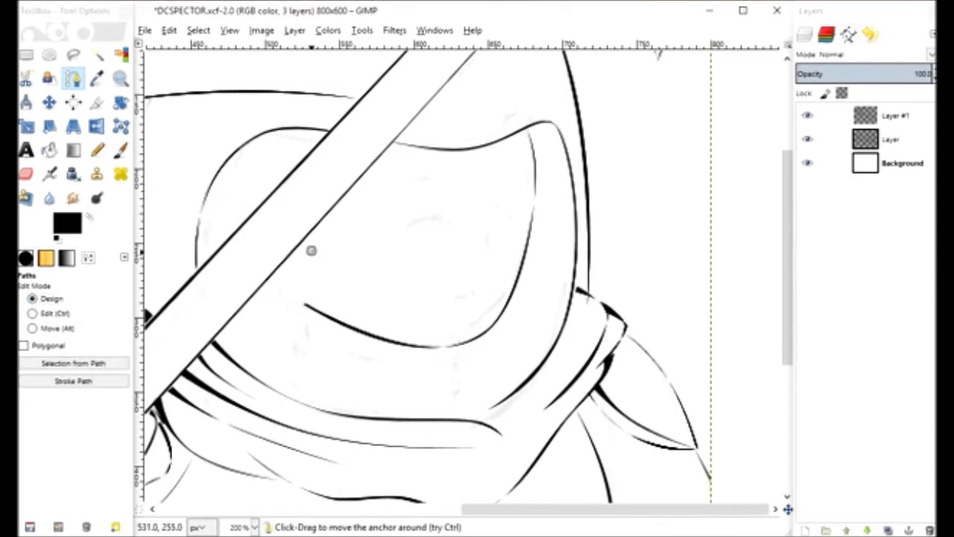
{"action": "left_click", "coordinate": [305, 302]}
{"action": "left_click_drag", "start_coordinate": [314, 237], "coordinate": [282, 247]}
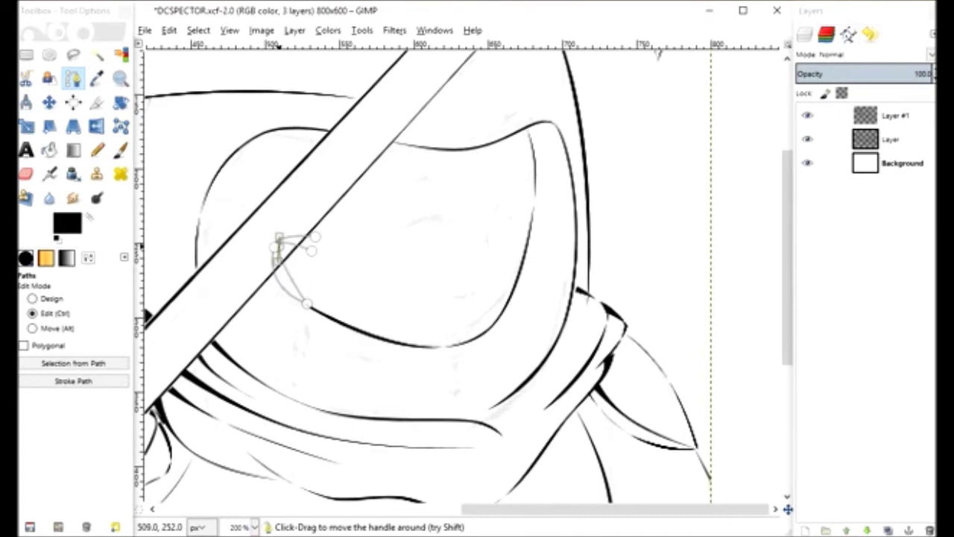
{"action": "left_click", "coordinate": [73, 363]}
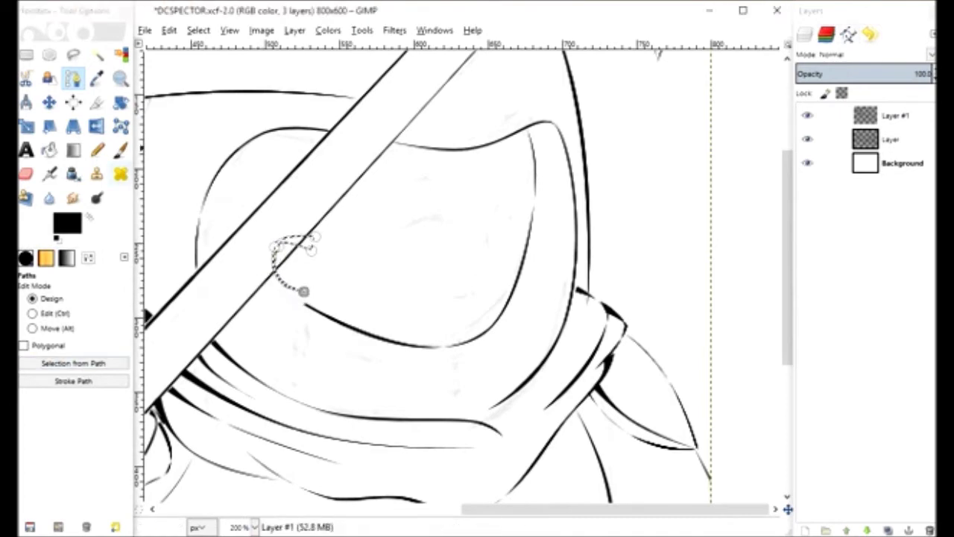
{"action": "left_click", "coordinate": [120, 150]}
{"action": "key", "text": "ctrl+shift+a"}
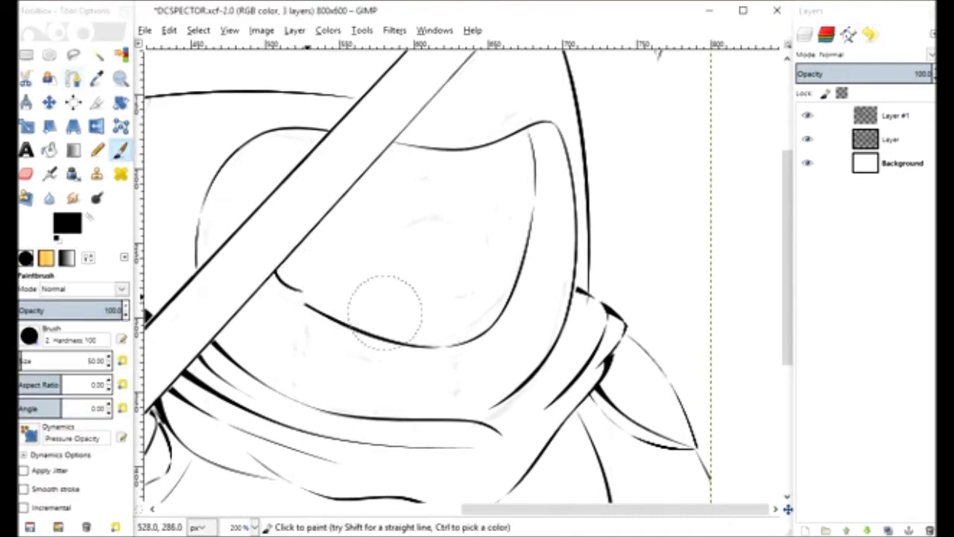
{"action": "left_click", "coordinate": [73, 78]}
{"action": "left_click", "coordinate": [295, 314]}
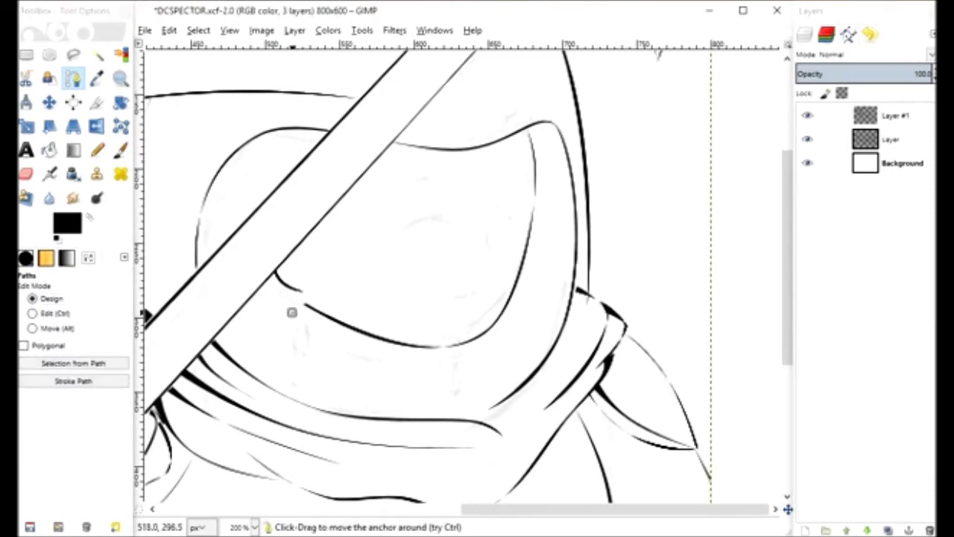
Shape the fold path curves beneath the eye.
{"action": "left_click_drag", "start_coordinate": [411, 393], "coordinate": [415, 383]}
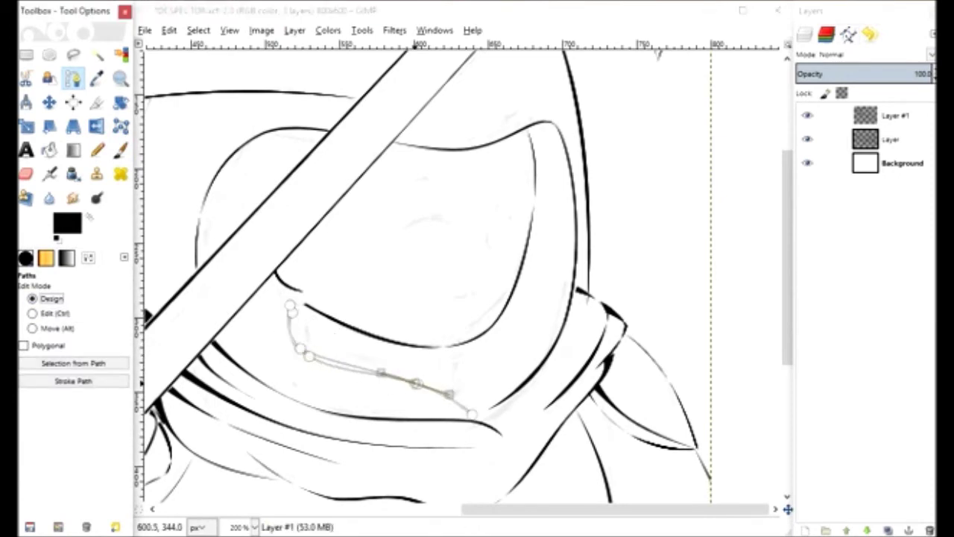
{"action": "mouse_move", "coordinate": [279, 313]}
{"action": "left_mouse_down"}
{"action": "mouse_move", "coordinate": [283, 372]}
{"action": "mouse_move", "coordinate": [306, 381]}
{"action": "left_mouse_up"}
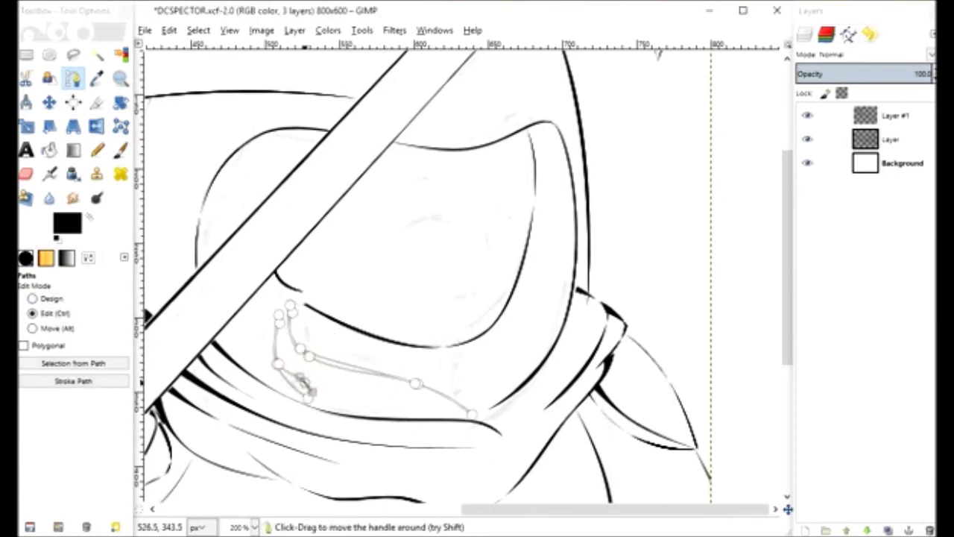
{"action": "mouse_move", "coordinate": [427, 396]}
{"action": "left_mouse_down"}
{"action": "mouse_move", "coordinate": [518, 286]}
{"action": "mouse_move", "coordinate": [504, 289]}
{"action": "mouse_move", "coordinate": [475, 362]}
{"action": "left_mouse_up"}
{"action": "left_click_drag", "start_coordinate": [515, 285], "coordinate": [518, 370]}
{"action": "left_click_drag", "start_coordinate": [514, 277], "coordinate": [533, 347]}
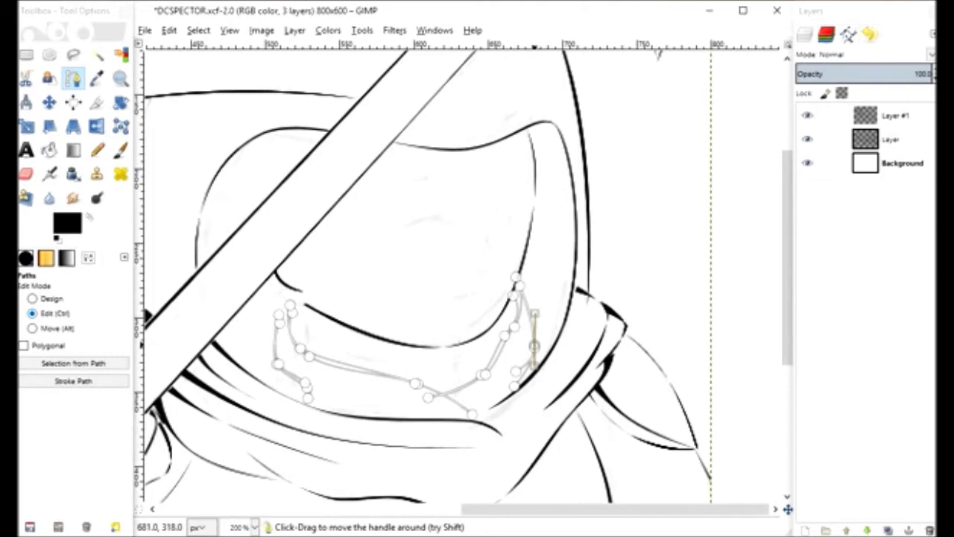
{"action": "mouse_move", "coordinate": [339, 412]}
{"action": "left_mouse_down"}
{"action": "mouse_move", "coordinate": [261, 381]}
{"action": "mouse_move", "coordinate": [281, 401]}
{"action": "left_mouse_up"}
{"action": "left_click", "coordinate": [410, 415], "text": "ctrl"}
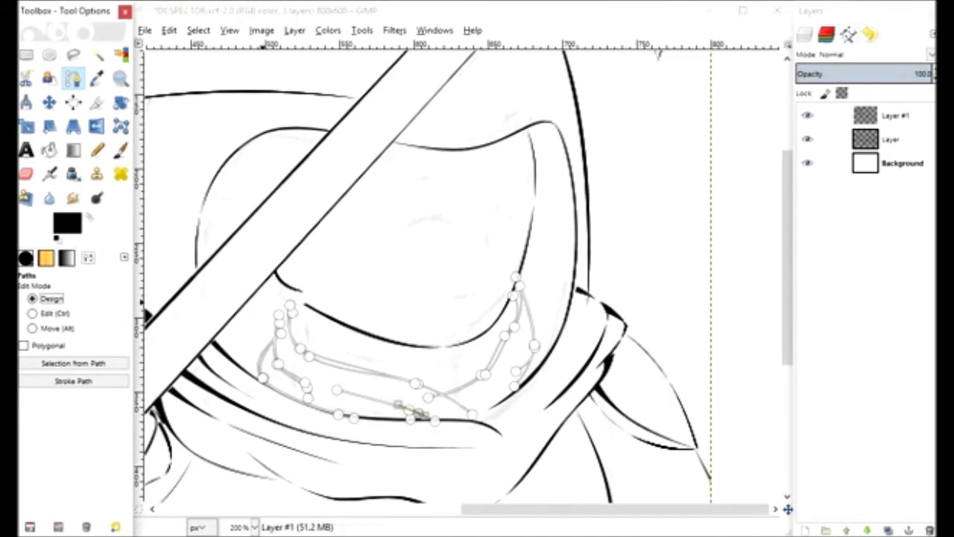
{"action": "left_click", "coordinate": [514, 275]}
Ink the fold lines below the eye from the path selection.
{"action": "left_click", "coordinate": [73, 362]}
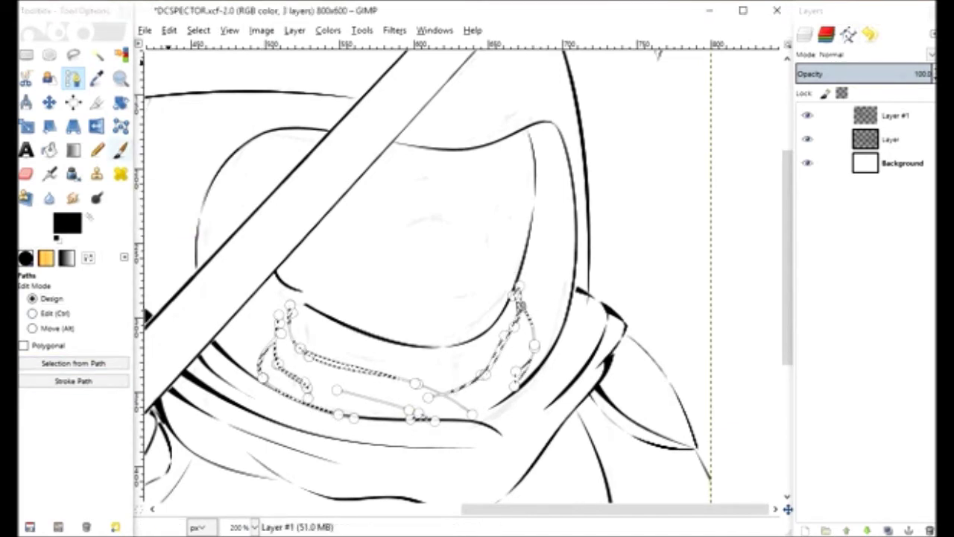
{"action": "left_click", "coordinate": [120, 150]}
{"action": "left_click_drag", "start_coordinate": [290, 313], "coordinate": [307, 387]}
{"action": "left_click_drag", "start_coordinate": [518, 294], "coordinate": [521, 380]}
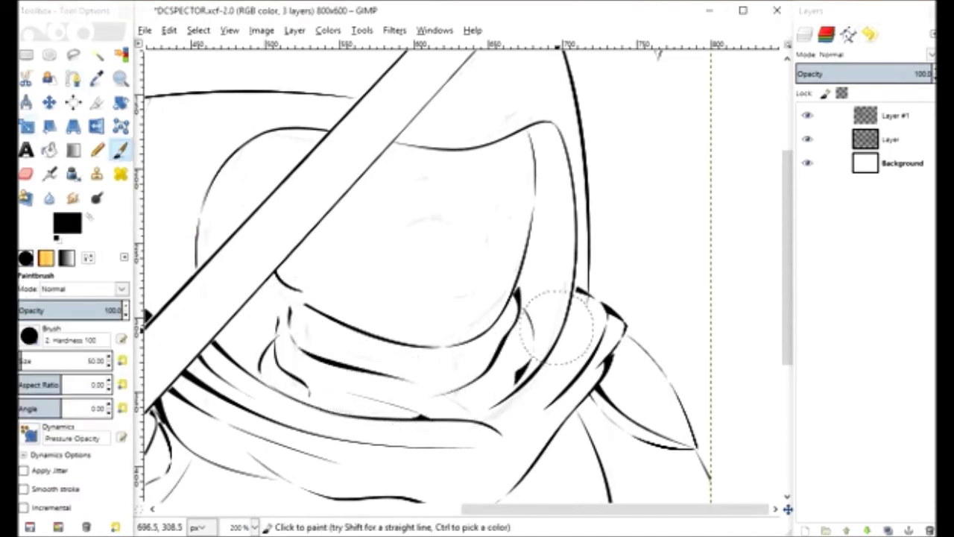
{"action": "key", "text": "f"}
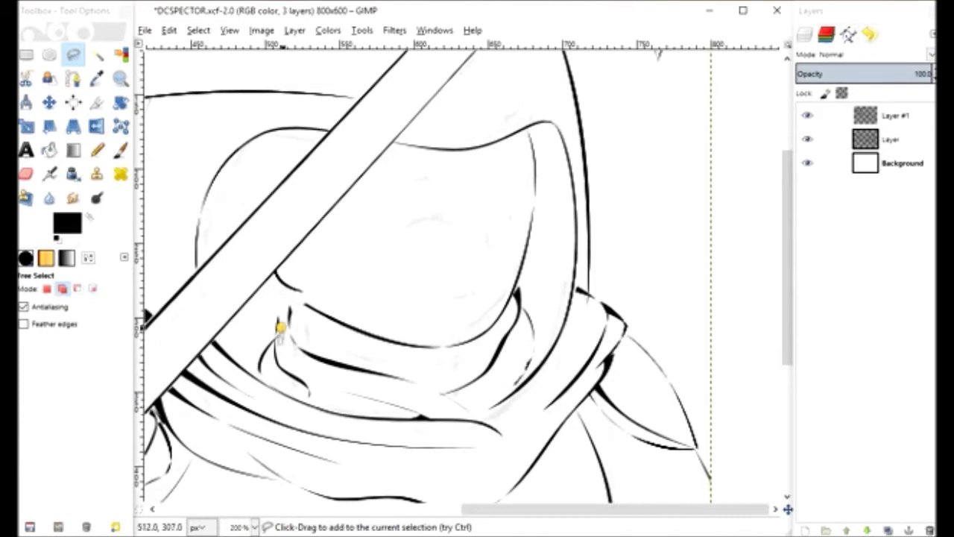
{"action": "key", "text": "b"}
Draw path pieces on the left and right folds and ink them.
{"action": "left_click", "coordinate": [272, 336]}
{"action": "left_click", "coordinate": [277, 306]}
{"action": "left_click", "coordinate": [291, 294]}
{"action": "left_click", "coordinate": [302, 289]}
{"action": "left_click", "coordinate": [277, 305]}
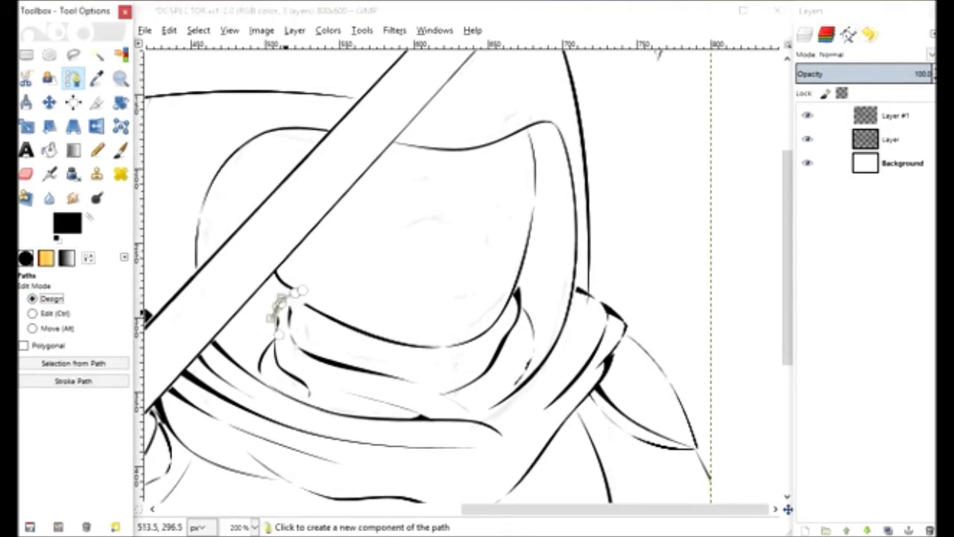
{"action": "left_click", "coordinate": [289, 319]}
{"action": "left_click", "coordinate": [525, 309], "text": "shift"}
{"action": "left_click", "coordinate": [548, 351]}
{"action": "left_click", "coordinate": [73, 380], "text": "shift"}
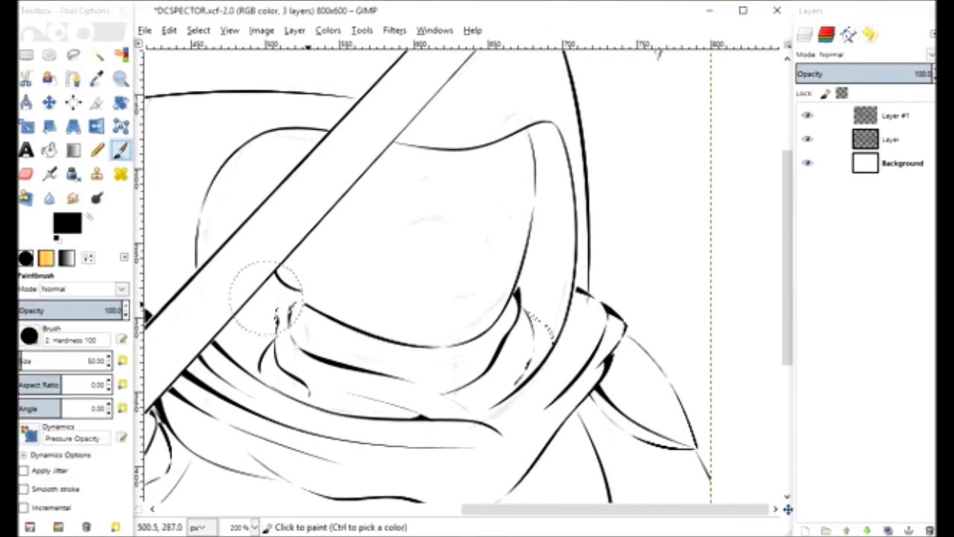
Ink a short fold line right of the face and save.
{"action": "key", "text": "f"}
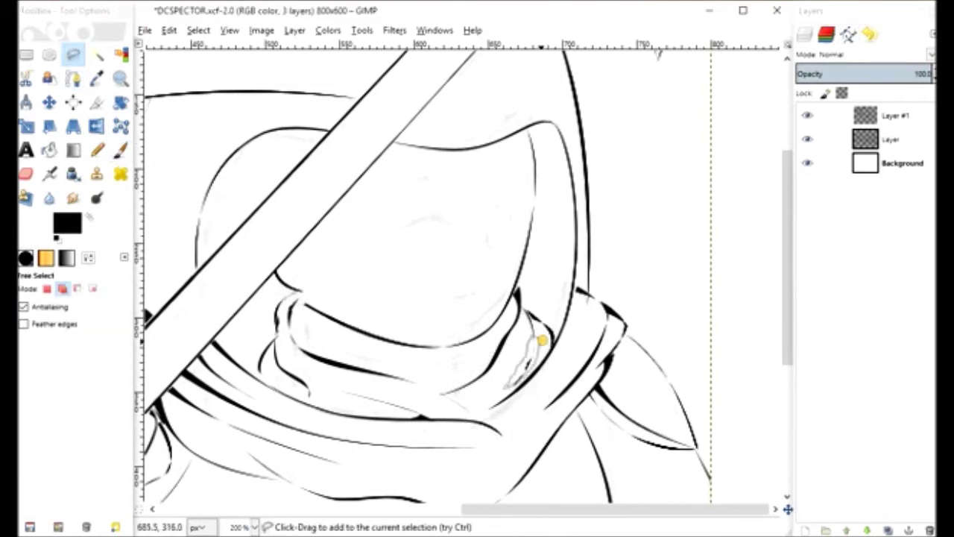
{"action": "left_click", "coordinate": [73, 78]}
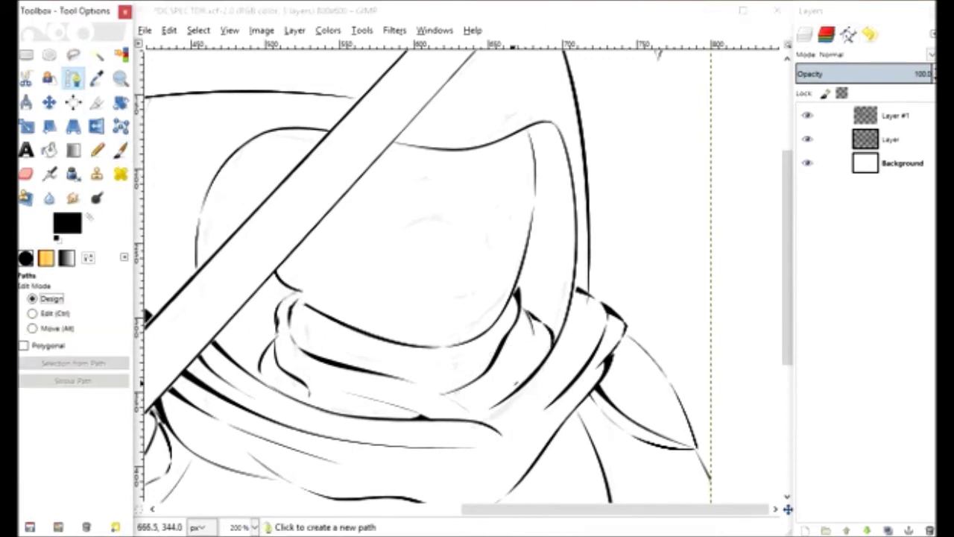
{"action": "left_click", "coordinate": [530, 336]}
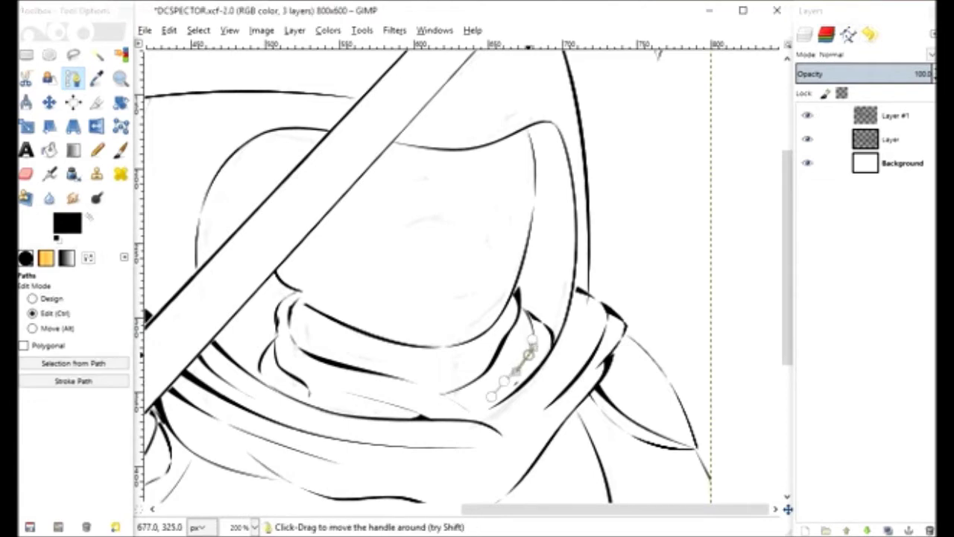
{"action": "key", "text": "p"}
{"action": "left_click_drag", "start_coordinate": [531, 331], "coordinate": [518, 377]}
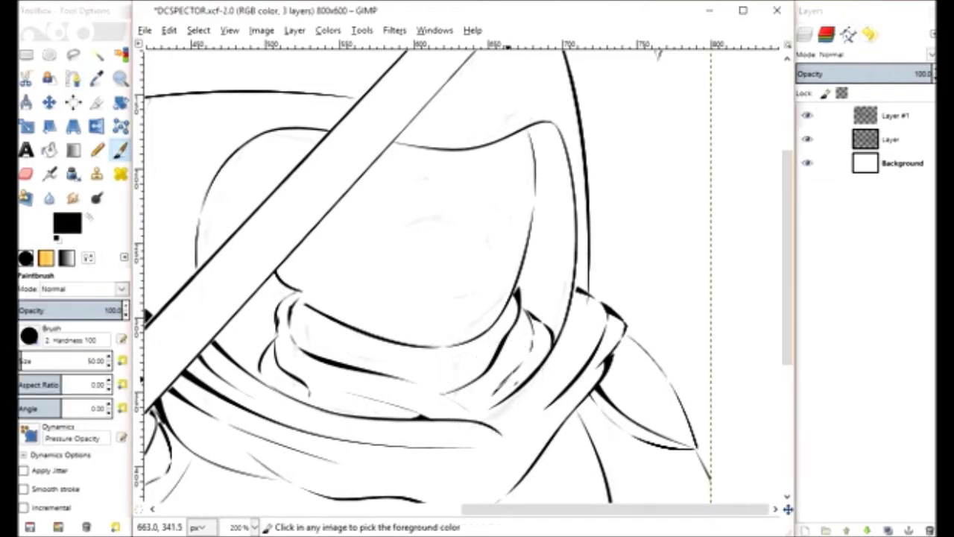
{"action": "key", "text": "ctrl+s"}
Curve the left and middle fold paths and paint them.
{"action": "key", "text": "f"}
{"action": "left_click", "coordinate": [73, 78]}
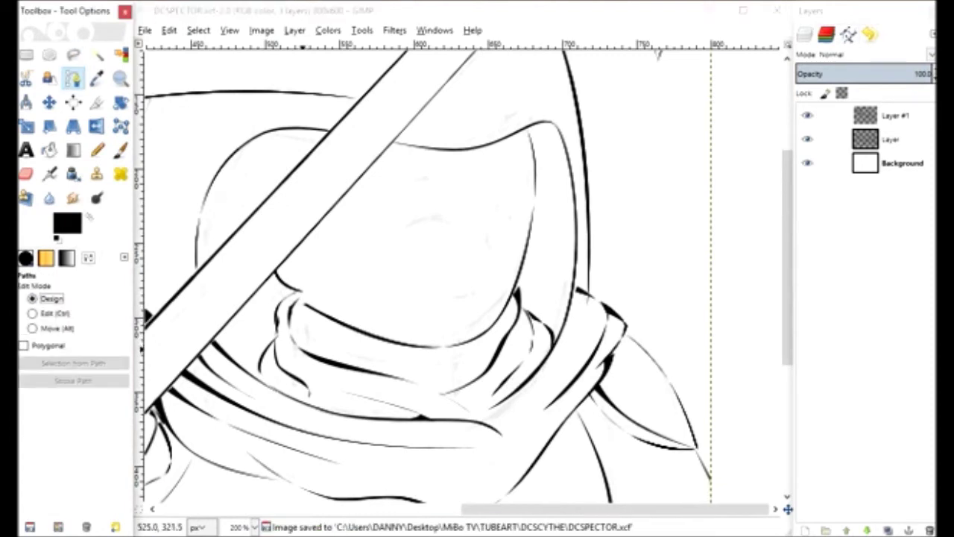
{"action": "left_click", "coordinate": [304, 325]}
{"action": "left_click_drag", "start_coordinate": [304, 325], "coordinate": [302, 310]}
{"action": "left_click_drag", "start_coordinate": [474, 365], "coordinate": [477, 343]}
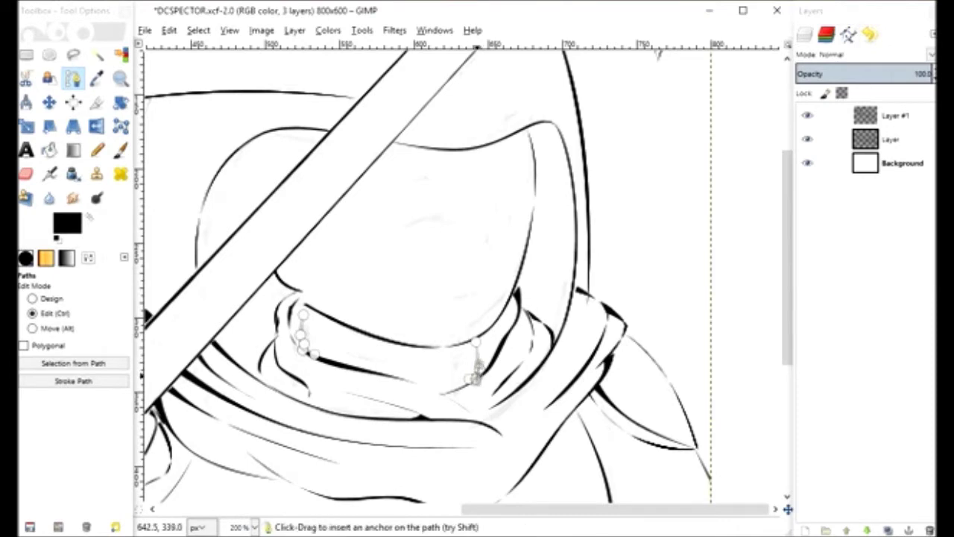
{"action": "left_click", "coordinate": [120, 150]}
{"action": "left_click", "coordinate": [73, 78]}
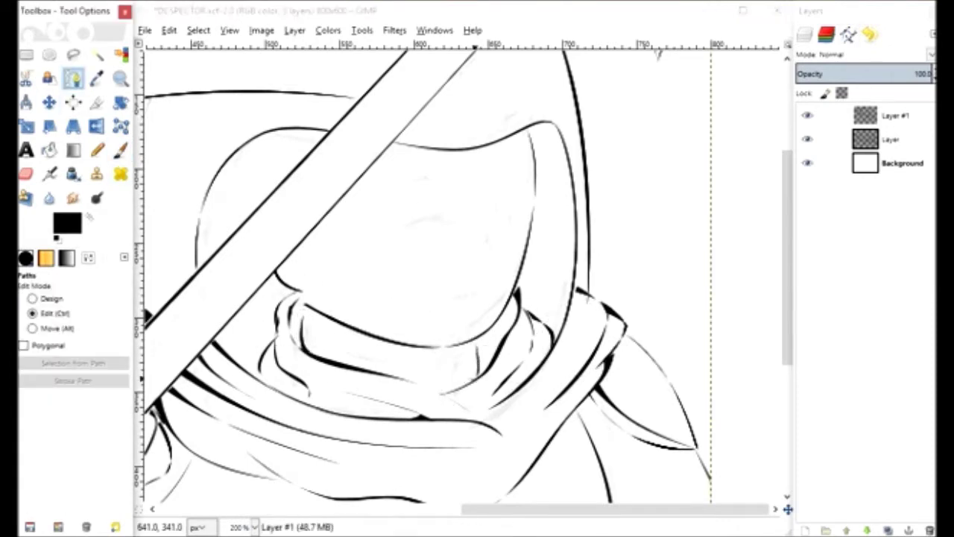
Trace a curve along the hood's upper-left edge, save, and start a face path.
{"action": "left_click_drag", "start_coordinate": [201, 210], "coordinate": [224, 229]}
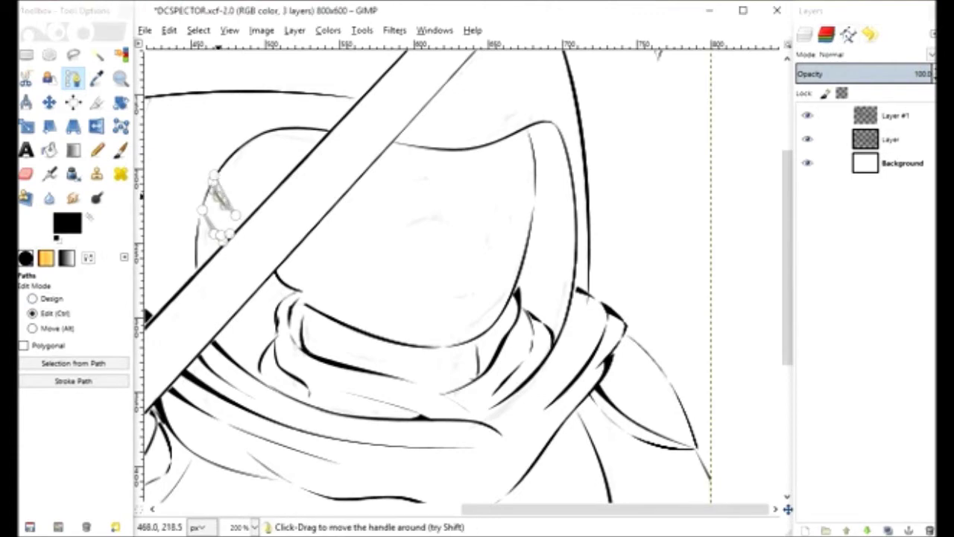
{"action": "left_click", "coordinate": [218, 196]}
{"action": "left_click_drag", "start_coordinate": [285, 171], "coordinate": [264, 154]}
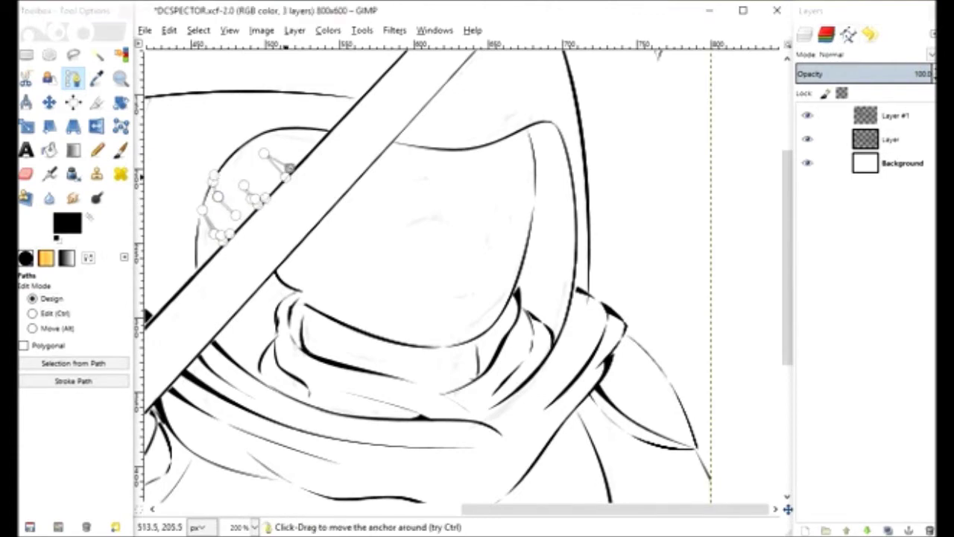
{"action": "left_click", "coordinate": [245, 140]}
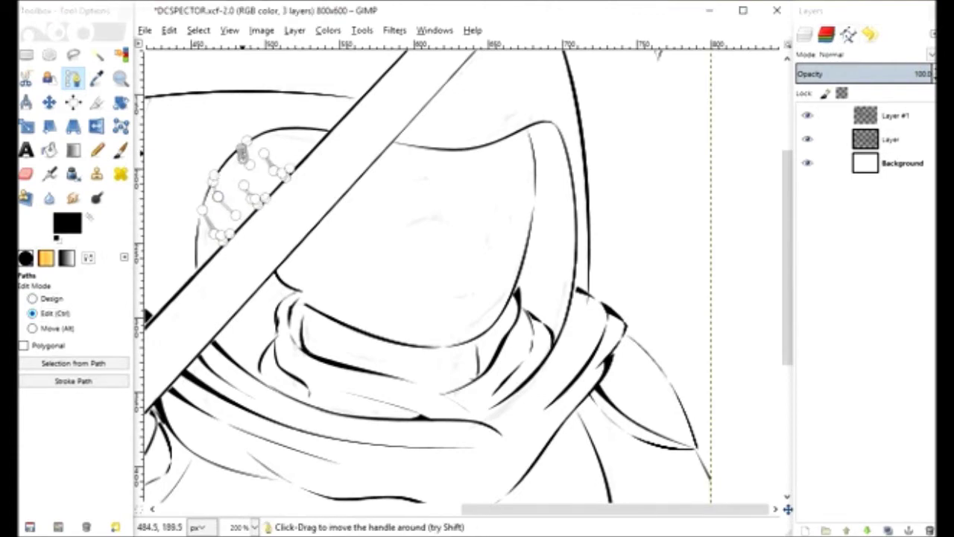
{"action": "left_click", "coordinate": [302, 152]}
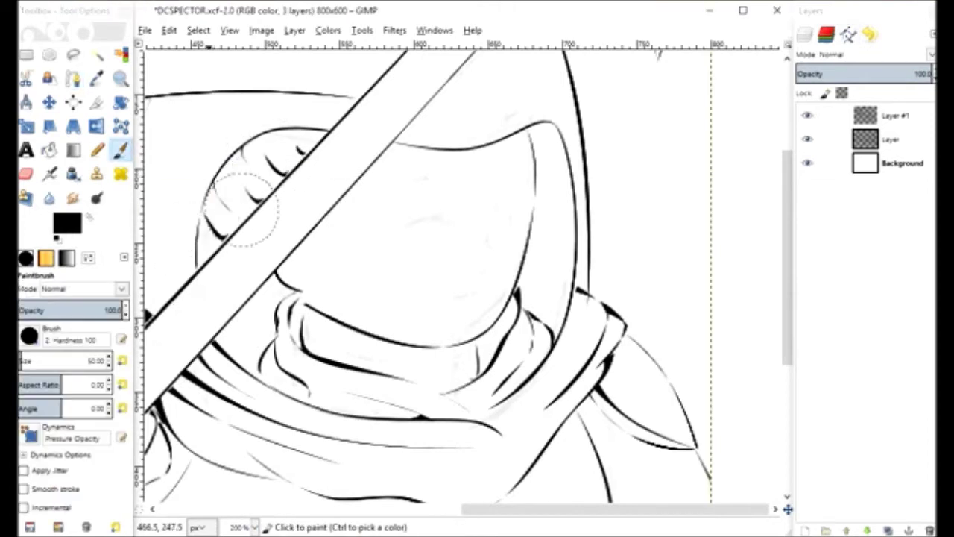
{"action": "key", "text": "ctrl+s"}
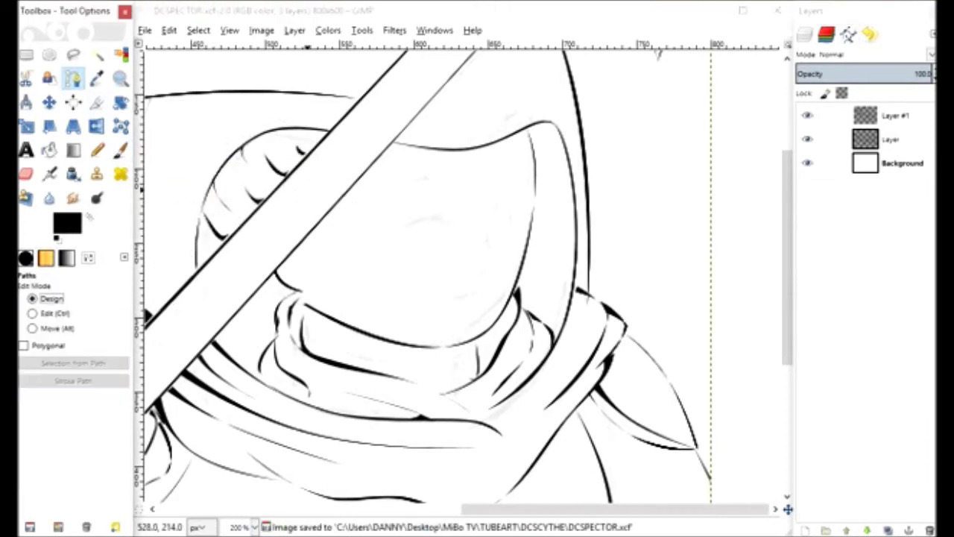
{"action": "left_click_drag", "start_coordinate": [489, 237], "coordinate": [479, 200]}
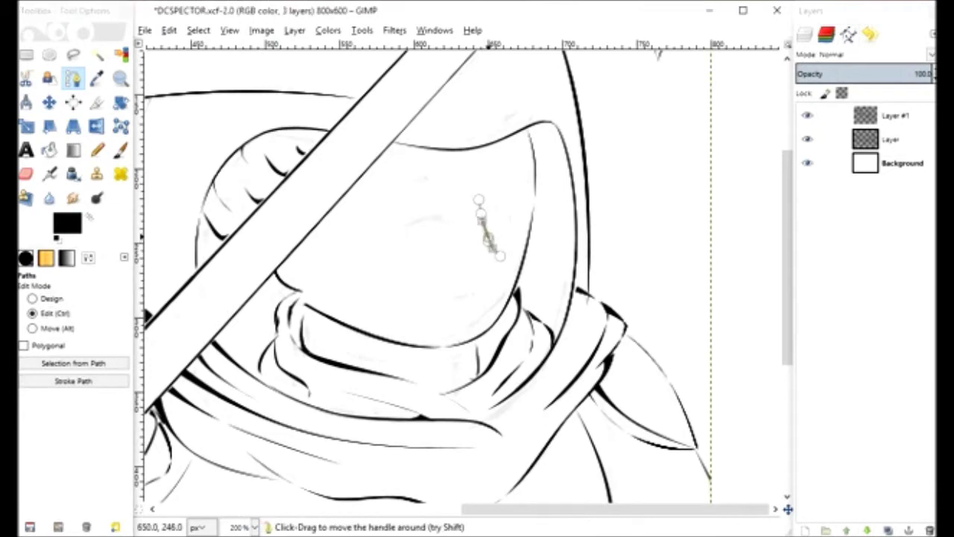
Draw the eyebrow path and bend the left eye line into a curve.
{"action": "left_click_drag", "start_coordinate": [485, 271], "coordinate": [473, 275]}
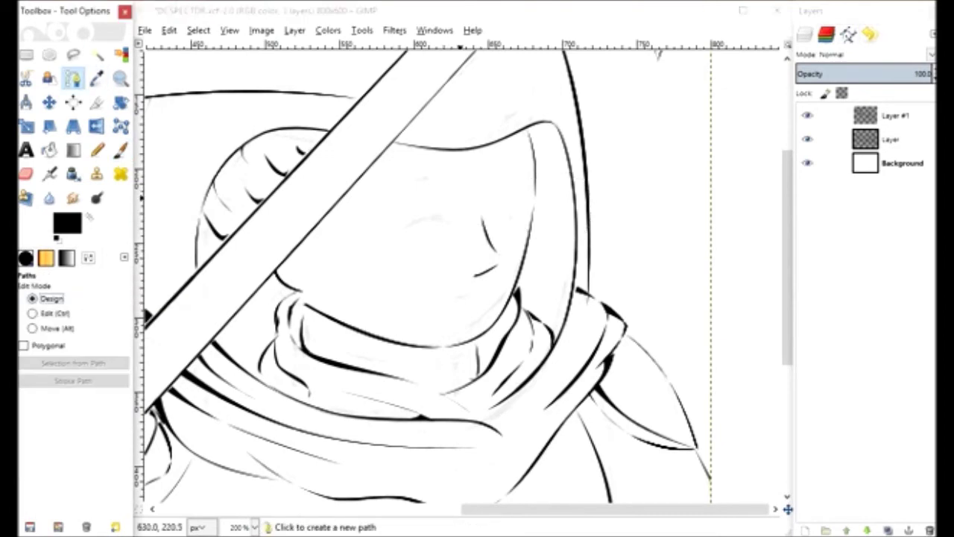
{"action": "left_click", "coordinate": [464, 198]}
{"action": "left_click", "coordinate": [377, 201]}
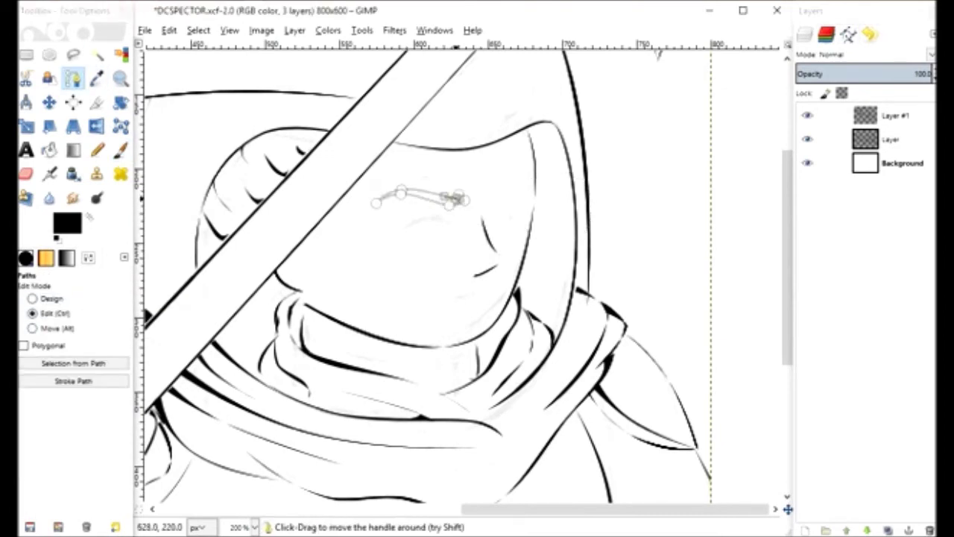
{"action": "key", "text": "ctrl"}
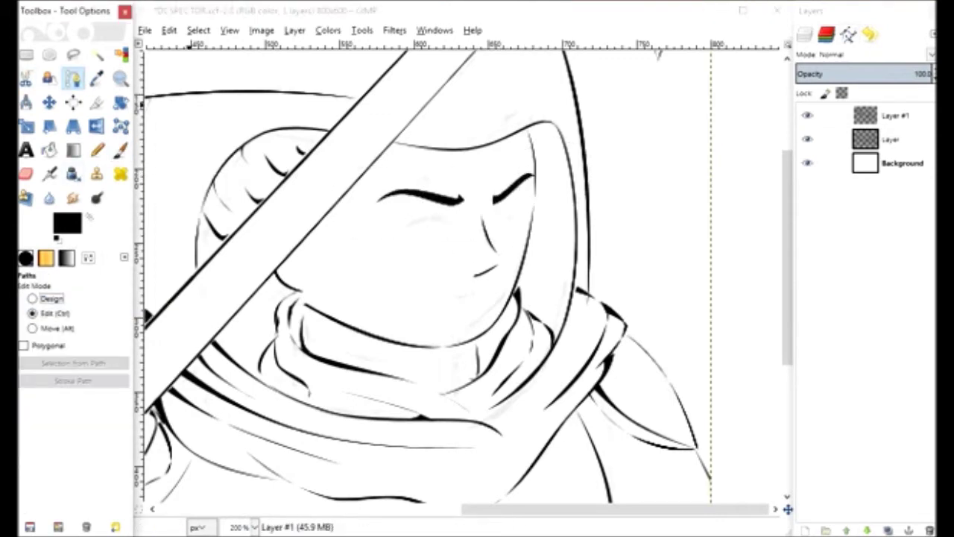
{"action": "left_click", "coordinate": [387, 234]}
{"action": "left_click", "coordinate": [457, 220]}
{"action": "left_click_drag", "start_coordinate": [388, 235], "coordinate": [444, 222]}
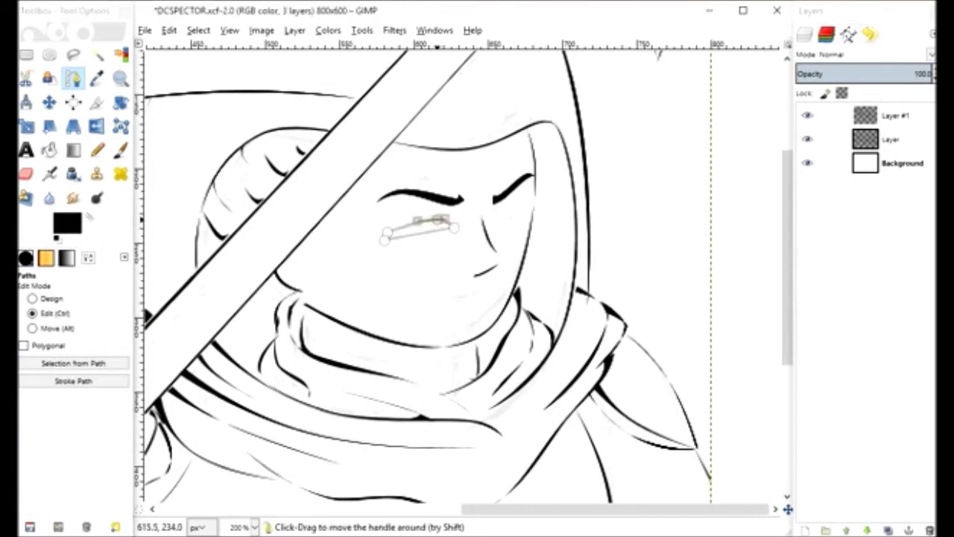
Shape curved paths outlining the left and right eyes.
{"action": "left_click", "coordinate": [494, 215], "text": "shift"}
{"action": "left_click", "coordinate": [527, 198]}
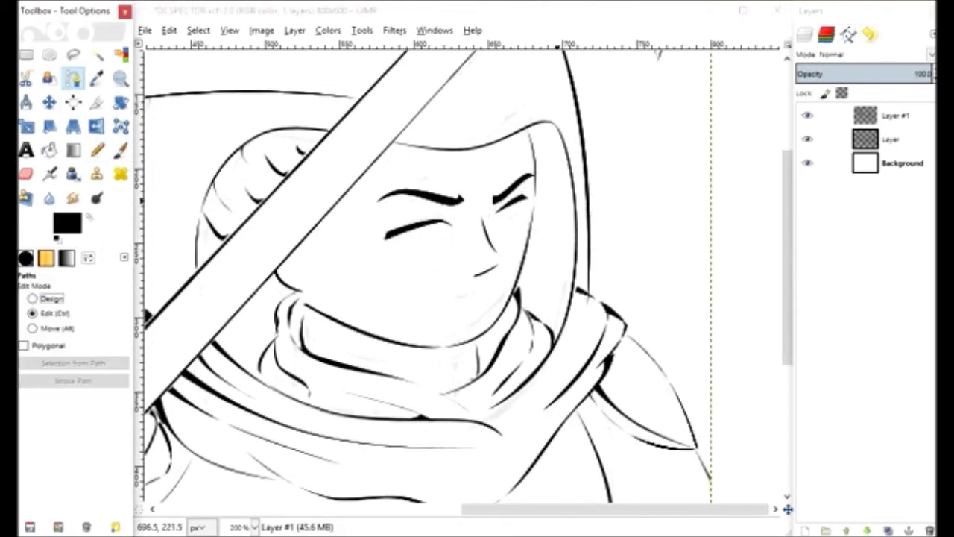
{"action": "left_click_drag", "start_coordinate": [395, 235], "coordinate": [421, 256]}
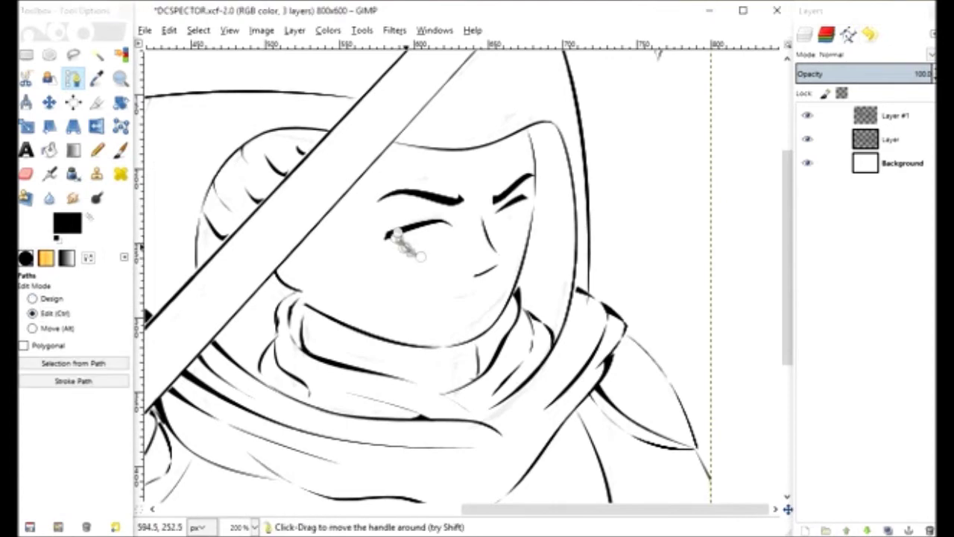
{"action": "left_click", "coordinate": [432, 222]}
{"action": "left_click", "coordinate": [421, 252]}
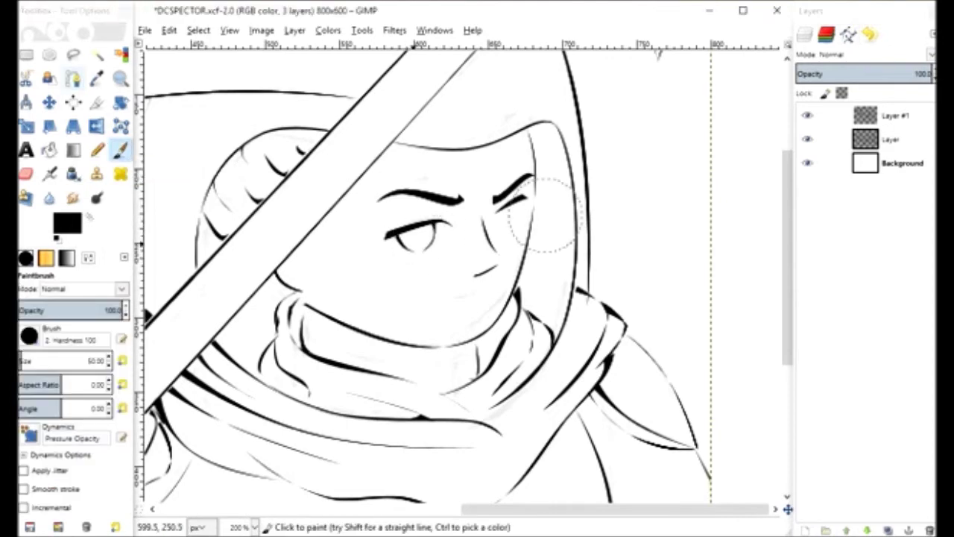
{"action": "key", "text": "b"}
{"action": "left_click", "coordinate": [504, 219]}
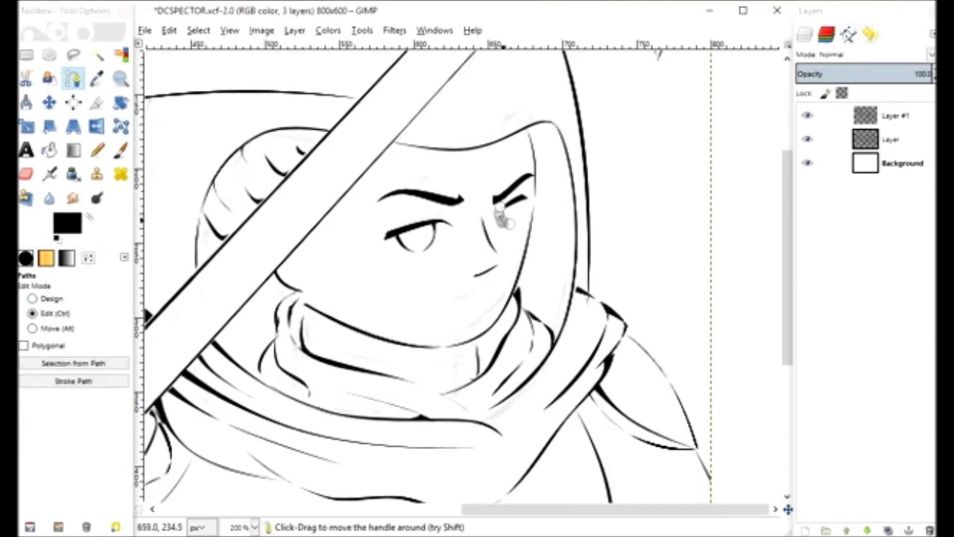
{"action": "left_click", "coordinate": [512, 202]}
{"action": "left_click", "coordinate": [516, 217]}
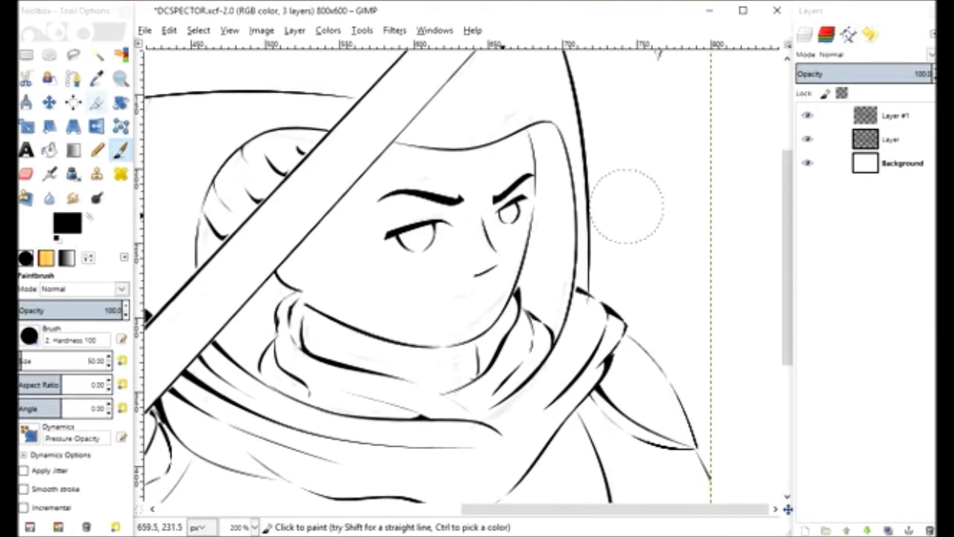
Draw a two-point mouth path and stroke it as a black line.
{"action": "key", "text": "b"}
{"action": "left_click", "coordinate": [430, 291]}
{"action": "left_click", "coordinate": [496, 284]}
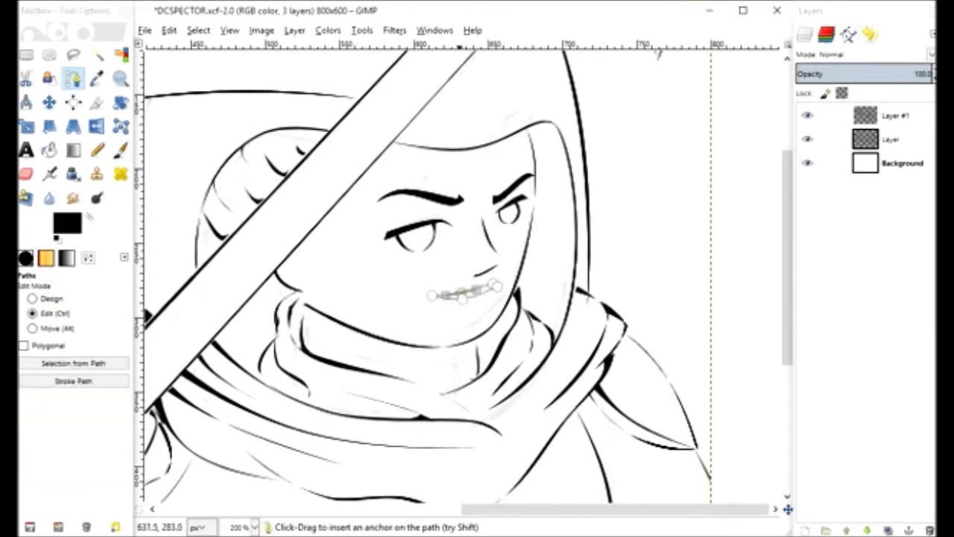
{"action": "key", "text": "Return"}
{"action": "key", "text": "p"}
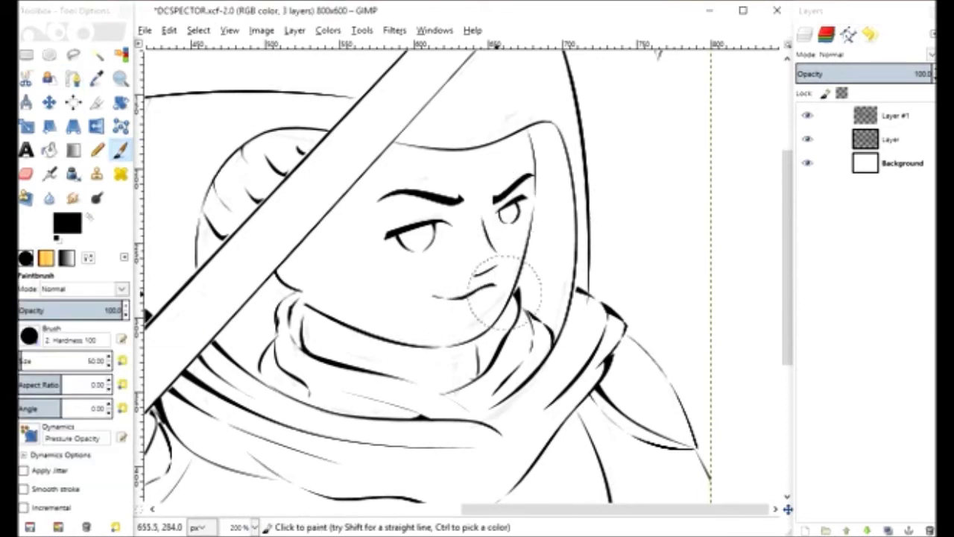
{"action": "key", "text": "b"}
Add a short line on the forehead and save the drawing.
{"action": "left_click", "coordinate": [387, 141]}
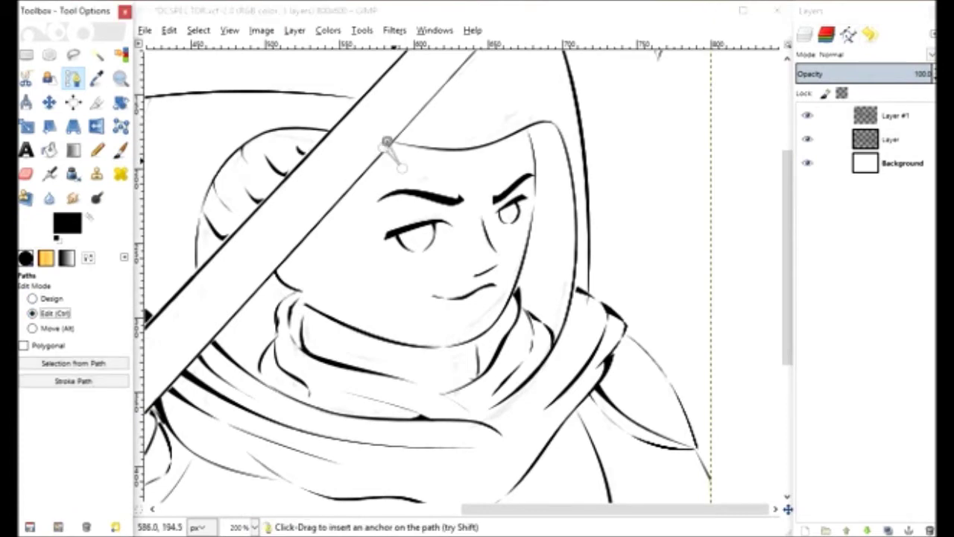
{"action": "left_click", "coordinate": [415, 144]}
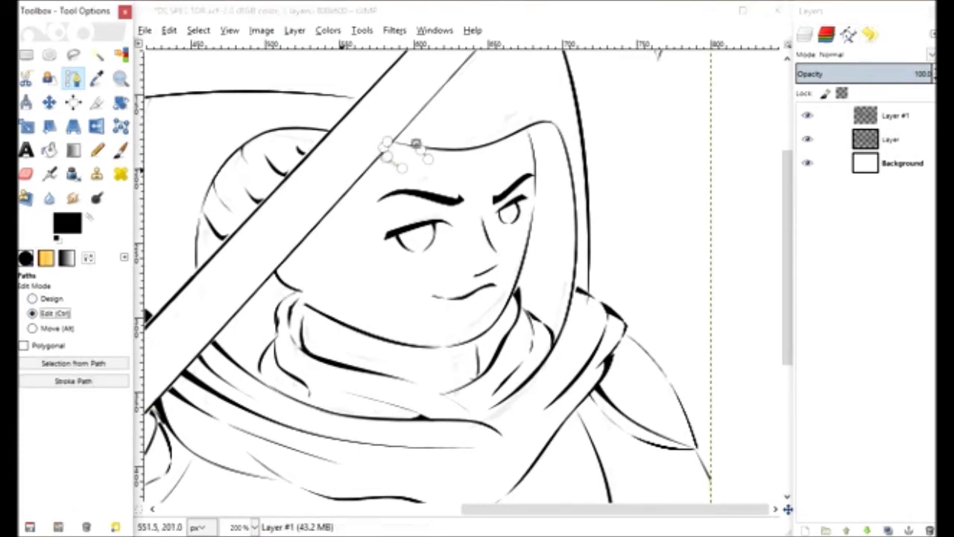
{"action": "key", "text": "p"}
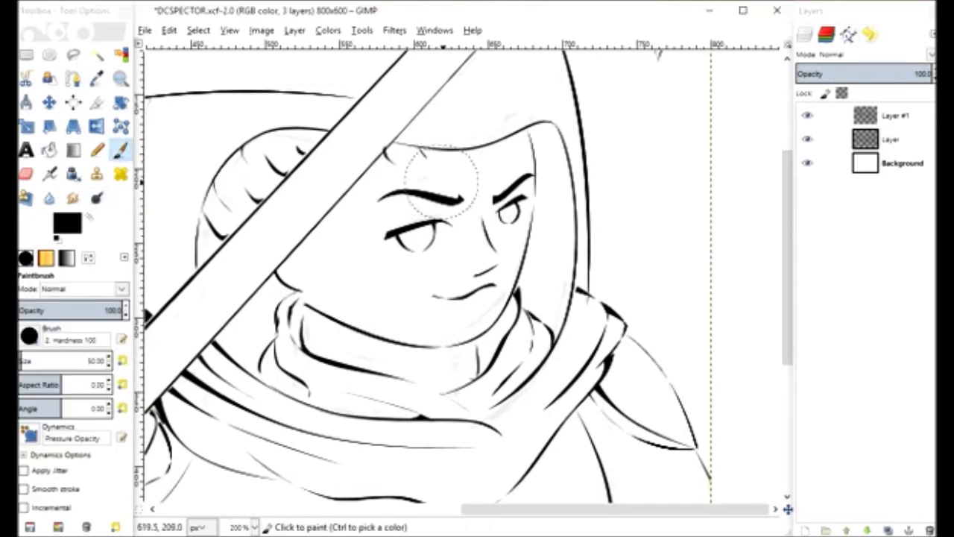
{"action": "key", "text": "ctrl+s"}
Trace the hood's inner rim above the forehead, save DCSPECTOR.xcf, and fit the image in view.
{"action": "left_click", "coordinate": [73, 78]}
{"action": "left_click", "coordinate": [501, 147]}
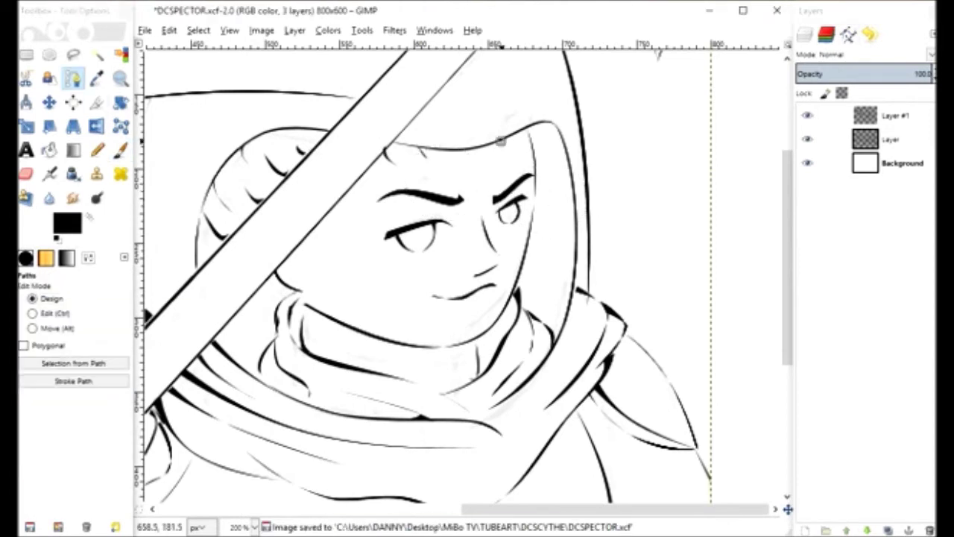
{"action": "left_click", "coordinate": [524, 131]}
{"action": "left_click", "coordinate": [525, 136], "text": "ctrl"}
{"action": "left_click", "coordinate": [120, 150]}
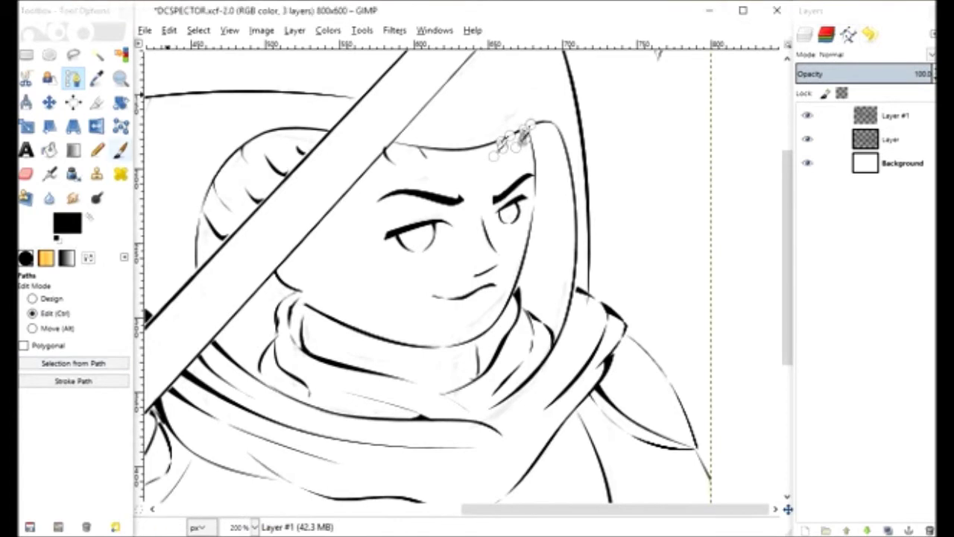
{"action": "key", "text": "ctrl+s"}
{"action": "key", "text": "minus"}
{"action": "key", "text": "minus"}
{"action": "key", "text": "minus"}
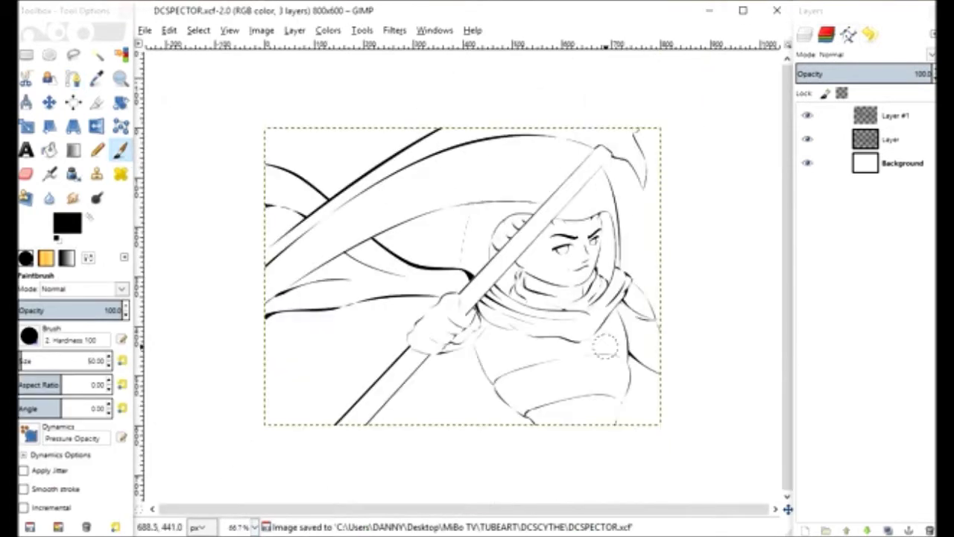
On a new layer, paint the hood and scarf flat dark red 8e0000.
{"action": "left_click", "coordinate": [894, 115]}
{"action": "key", "text": "ctrl+s"}
{"action": "key", "text": "shift+ctrl+n"}
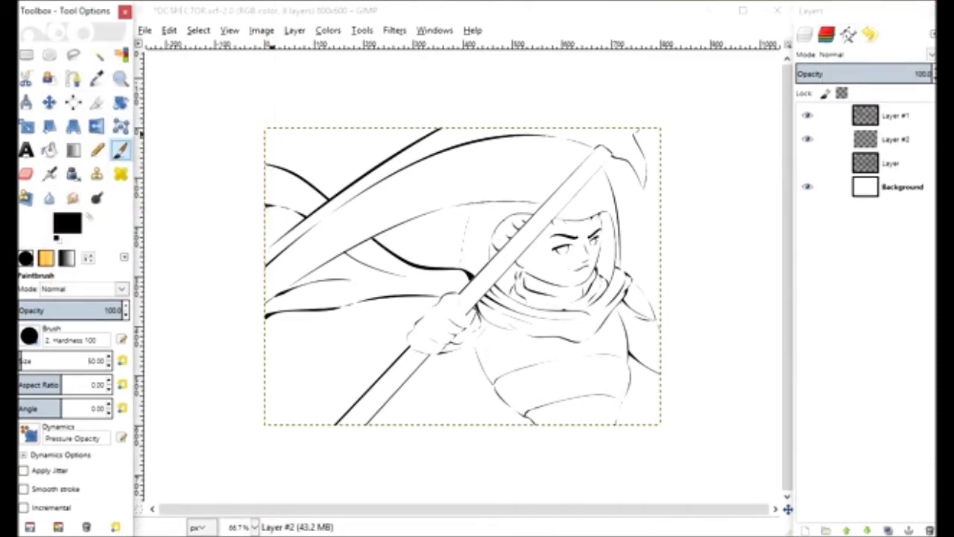
{"action": "left_click", "coordinate": [67, 222]}
{"action": "left_click", "coordinate": [85, 189]}
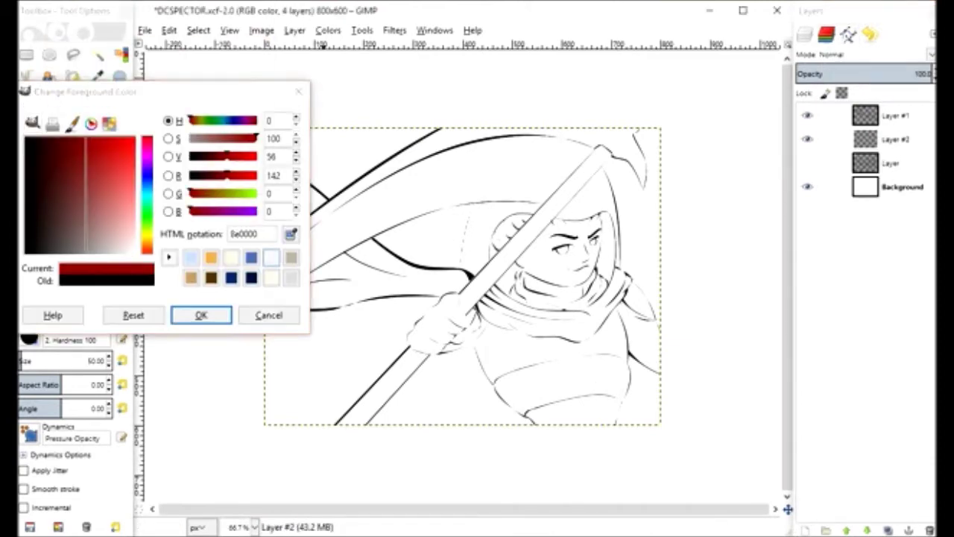
{"action": "left_click", "coordinate": [202, 315]}
{"action": "mouse_move", "coordinate": [306, 204]}
{"action": "left_mouse_down"}
{"action": "mouse_move", "coordinate": [269, 240]}
{"action": "mouse_move", "coordinate": [260, 203]}
{"action": "mouse_move", "coordinate": [272, 292]}
{"action": "mouse_move", "coordinate": [456, 284]}
{"action": "mouse_move", "coordinate": [324, 278]}
{"action": "mouse_move", "coordinate": [493, 287]}
{"action": "mouse_move", "coordinate": [595, 315]}
{"action": "mouse_move", "coordinate": [603, 288]}
{"action": "mouse_move", "coordinate": [530, 299]}
{"action": "mouse_move", "coordinate": [614, 269]}
{"action": "mouse_move", "coordinate": [585, 183]}
{"action": "mouse_move", "coordinate": [490, 226]}
{"action": "mouse_move", "coordinate": [511, 275]}
{"action": "left_mouse_up"}
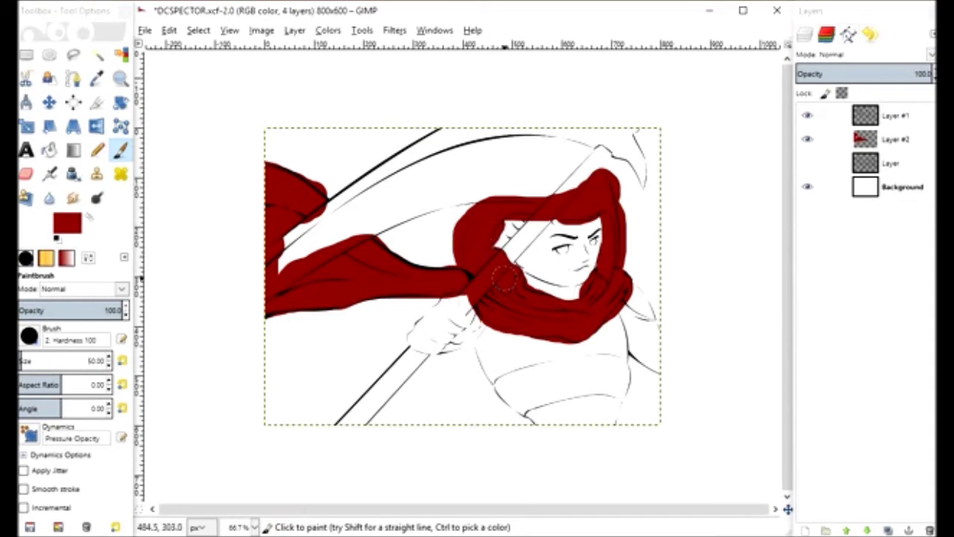
On another new layer, paint a darker red 30 px band along the scythe blade's top edge.
{"action": "key", "text": "shift+ctrl+n"}
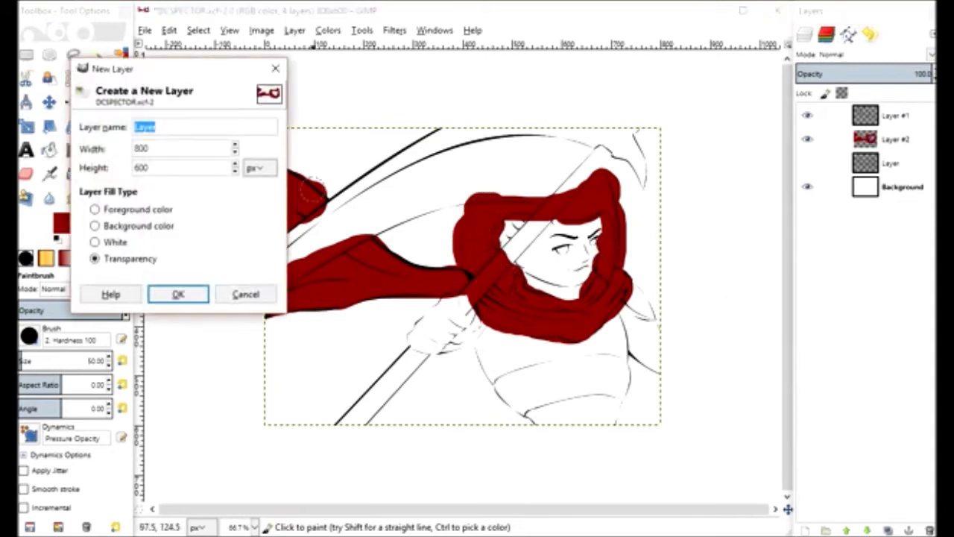
{"action": "key", "text": "Return"}
{"action": "left_click", "coordinate": [67, 222]}
{"action": "left_click", "coordinate": [200, 315]}
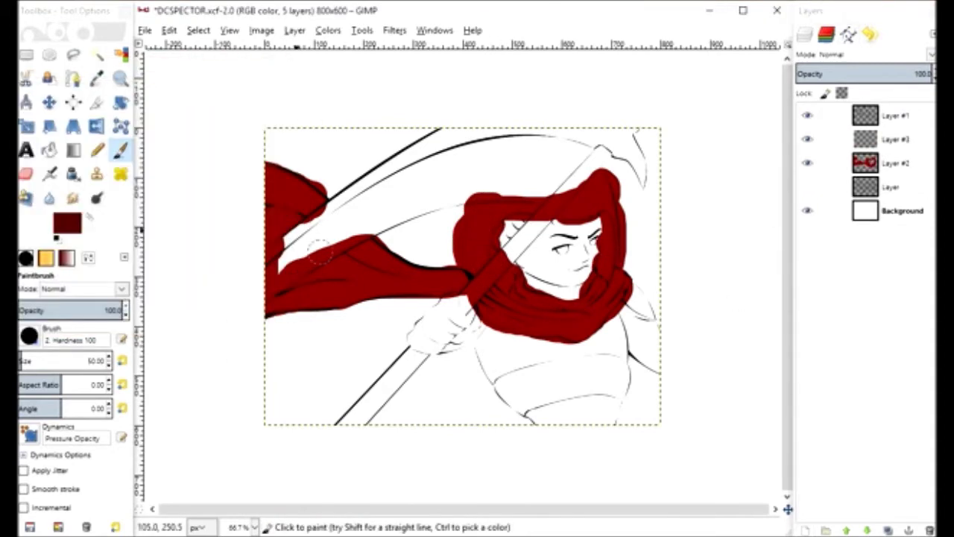
{"action": "type", "text": "30"}
{"action": "key", "text": "Return"}
{"action": "mouse_move", "coordinate": [268, 252]}
{"action": "left_mouse_down"}
{"action": "mouse_move", "coordinate": [445, 139]}
{"action": "mouse_move", "coordinate": [581, 135]}
{"action": "mouse_move", "coordinate": [639, 173]}
{"action": "mouse_move", "coordinate": [620, 144]}
{"action": "left_mouse_up"}
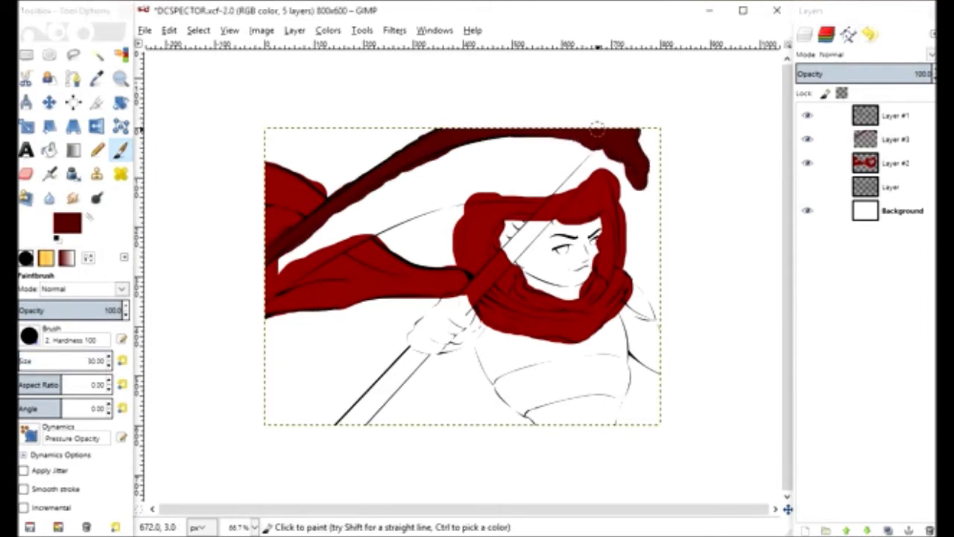
Add another new layer for the next flat colour.
{"action": "key", "text": "shift+ctrl+n"}
{"action": "key", "text": "Return"}
{"action": "left_click", "coordinate": [67, 223]}
{"action": "left_click", "coordinate": [26, 161]}
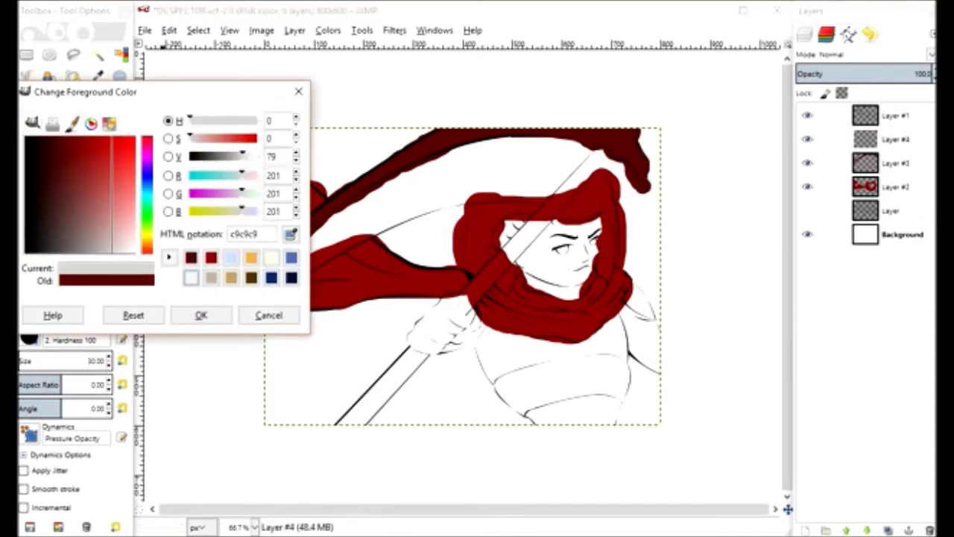
Paint the scythe blade flat light grey c9c9c9.
{"action": "left_click", "coordinate": [294, 30]}
{"action": "mouse_move", "coordinate": [254, 291]}
{"action": "left_mouse_down"}
{"action": "mouse_move", "coordinate": [277, 260]}
{"action": "mouse_move", "coordinate": [313, 246]}
{"action": "left_mouse_up"}
{"action": "left_click_drag", "start_coordinate": [284, 298], "coordinate": [393, 215]}
{"action": "mouse_move", "coordinate": [387, 216]}
{"action": "left_mouse_down"}
{"action": "mouse_move", "coordinate": [330, 225]}
{"action": "mouse_move", "coordinate": [403, 195]}
{"action": "mouse_move", "coordinate": [525, 195]}
{"action": "mouse_move", "coordinate": [577, 168]}
{"action": "mouse_move", "coordinate": [533, 148]}
{"action": "mouse_move", "coordinate": [447, 164]}
{"action": "mouse_move", "coordinate": [518, 187]}
{"action": "mouse_move", "coordinate": [553, 166]}
{"action": "left_mouse_up"}
On a new layer, set the paint colour to yellow f1cb49, undoing a first staff stroke.
{"action": "key", "text": "shift+ctrl+n"}
{"action": "key", "text": "Return"}
{"action": "left_click", "coordinate": [26, 257]}
{"action": "left_click", "coordinate": [147, 201]}
{"action": "mouse_move", "coordinate": [112, 172]}
{"action": "left_mouse_down"}
{"action": "mouse_move", "coordinate": [133, 183]}
{"action": "mouse_move", "coordinate": [129, 171]}
{"action": "left_mouse_up"}
{"action": "left_click", "coordinate": [147, 237]}
{"action": "left_click", "coordinate": [202, 314]}
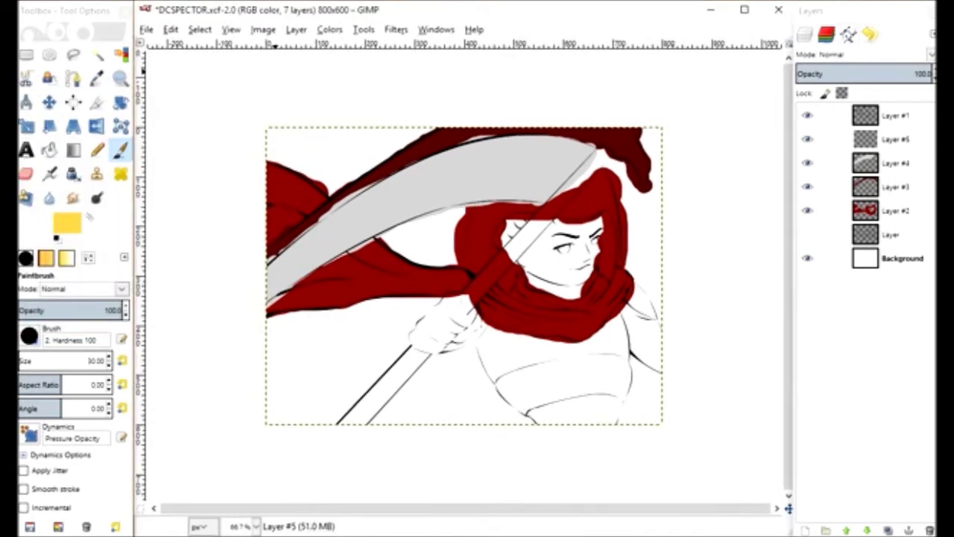
{"action": "left_click_drag", "start_coordinate": [410, 356], "coordinate": [368, 415]}
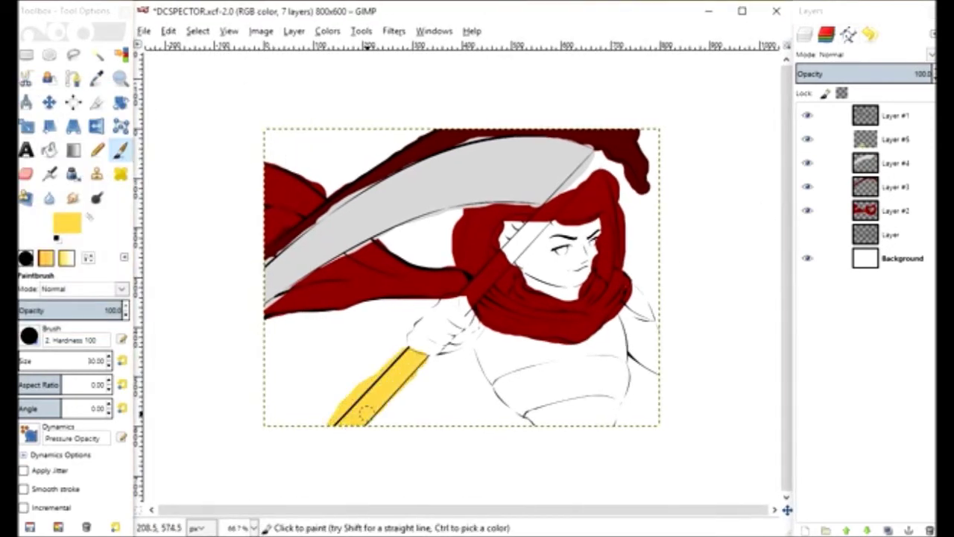
{"action": "key", "text": "ctrl+z"}
Paint the staff, shoulder pad and chest armour flat yellow.
{"action": "left_click", "coordinate": [25, 257]}
{"action": "left_click", "coordinate": [201, 314]}
{"action": "left_click_drag", "start_coordinate": [407, 352], "coordinate": [418, 362]}
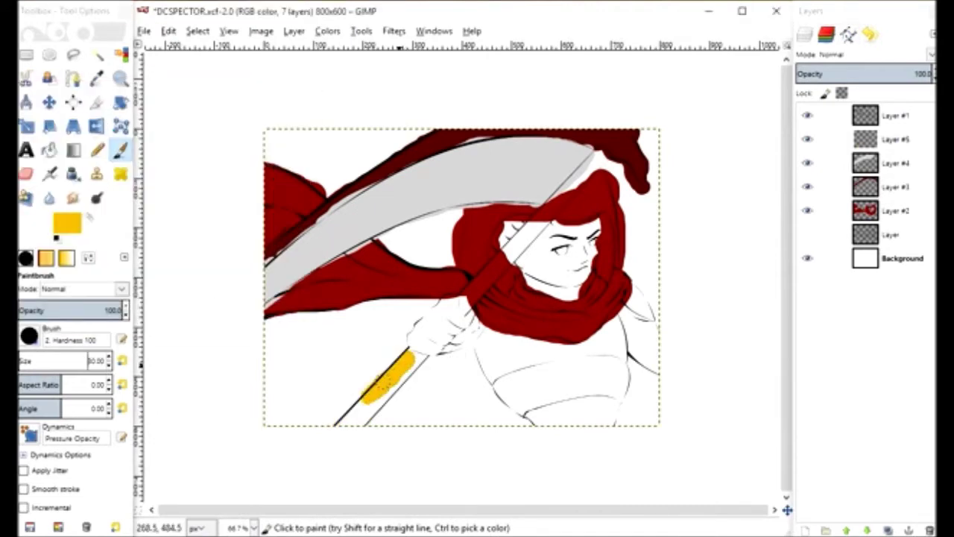
{"action": "left_click_drag", "start_coordinate": [460, 304], "coordinate": [600, 154]}
{"action": "left_click_drag", "start_coordinate": [628, 301], "coordinate": [653, 315]}
{"action": "mouse_move", "coordinate": [483, 328]}
{"action": "left_mouse_down"}
{"action": "mouse_move", "coordinate": [511, 397]}
{"action": "mouse_move", "coordinate": [612, 390]}
{"action": "mouse_move", "coordinate": [605, 333]}
{"action": "mouse_move", "coordinate": [515, 335]}
{"action": "mouse_move", "coordinate": [507, 388]}
{"action": "mouse_move", "coordinate": [566, 402]}
{"action": "mouse_move", "coordinate": [619, 342]}
{"action": "mouse_move", "coordinate": [522, 365]}
{"action": "mouse_move", "coordinate": [531, 376]}
{"action": "left_mouse_up"}
{"action": "key", "text": "shift+ctrl+n"}
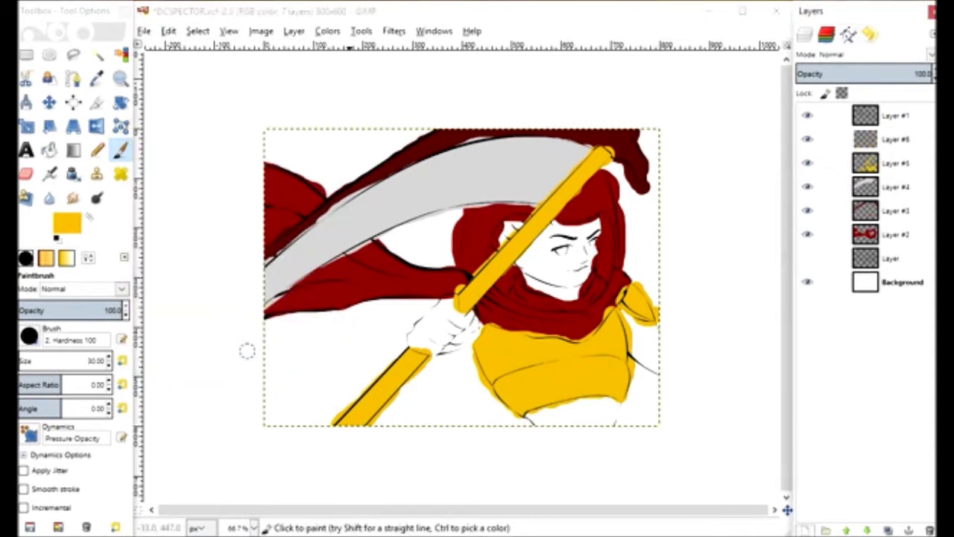
Paint both hands and the belt near-black.
{"action": "left_click", "coordinate": [67, 222]}
{"action": "left_click", "coordinate": [45, 242]}
{"action": "left_click", "coordinate": [200, 315]}
{"action": "mouse_move", "coordinate": [481, 331]}
{"action": "left_mouse_down"}
{"action": "mouse_move", "coordinate": [410, 331]}
{"action": "mouse_move", "coordinate": [457, 333]}
{"action": "mouse_move", "coordinate": [442, 332]}
{"action": "left_mouse_up"}
{"action": "left_click_drag", "start_coordinate": [525, 410], "coordinate": [619, 411]}
{"action": "left_click_drag", "start_coordinate": [619, 311], "coordinate": [658, 362]}
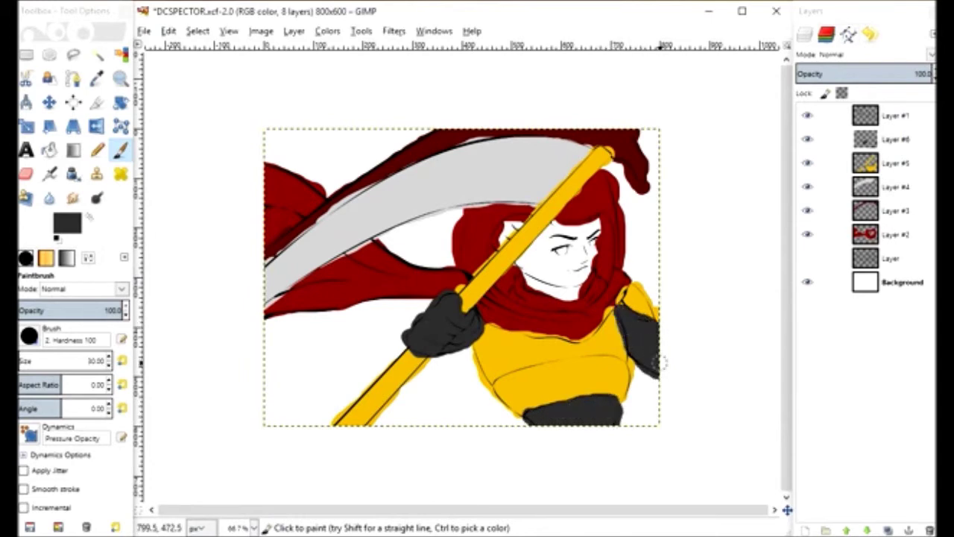
On a new layer, paint the hair dark brown.
{"action": "key", "text": "shift+ctrl+n"}
{"action": "key", "text": "Return"}
{"action": "left_click", "coordinate": [67, 222]}
{"action": "left_click", "coordinate": [114, 197]}
{"action": "left_click", "coordinate": [147, 244]}
{"action": "left_click_drag", "start_coordinate": [104, 186], "coordinate": [104, 218]}
{"action": "left_click", "coordinate": [200, 314]}
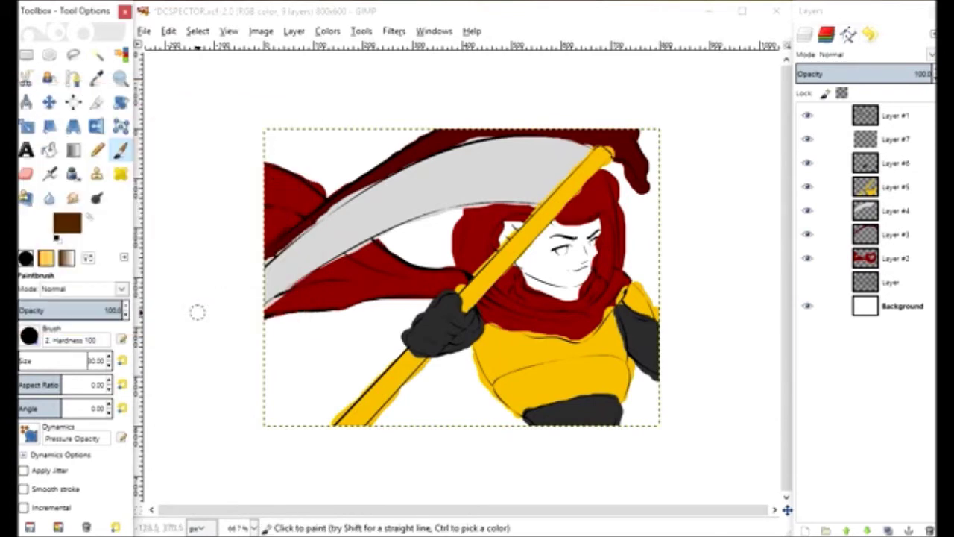
{"action": "left_click", "coordinate": [497, 244]}
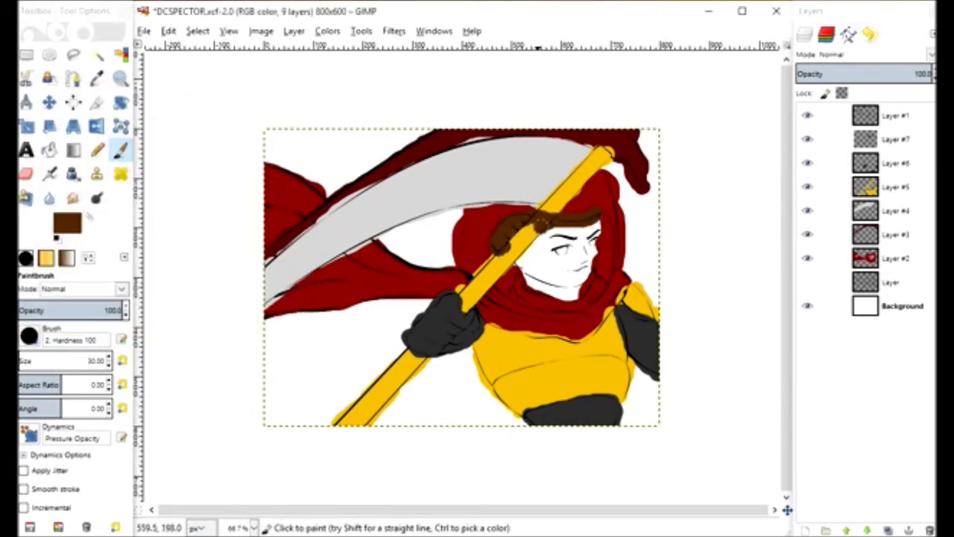
{"action": "left_click_drag", "start_coordinate": [542, 227], "coordinate": [502, 248]}
On a new layer, paint the face and neck cream, move that layer lower, and save.
{"action": "key", "text": "shift+ctrl+n"}
{"action": "key", "text": "Return"}
{"action": "left_click", "coordinate": [67, 222]}
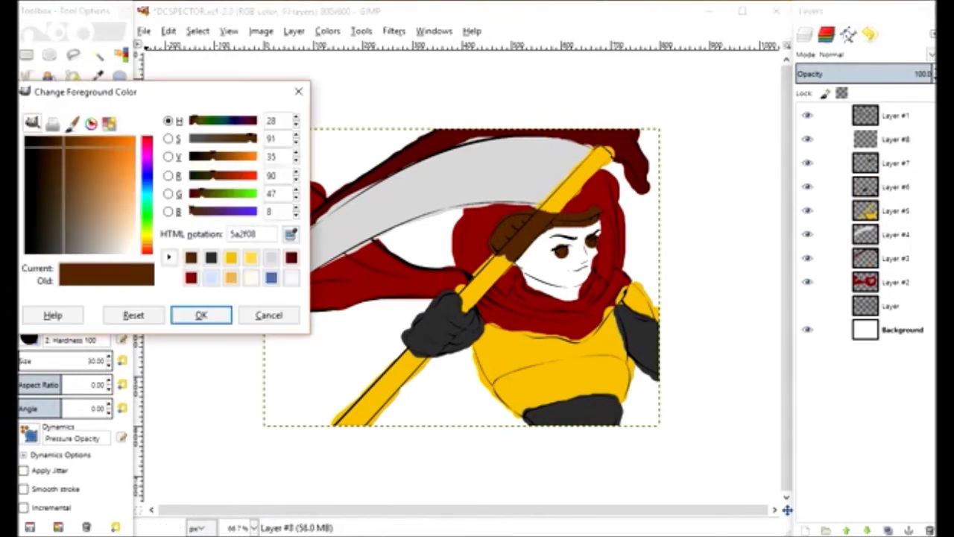
{"action": "mouse_move", "coordinate": [104, 218]}
{"action": "left_mouse_down"}
{"action": "mouse_move", "coordinate": [125, 222]}
{"action": "mouse_move", "coordinate": [125, 233]}
{"action": "left_mouse_up"}
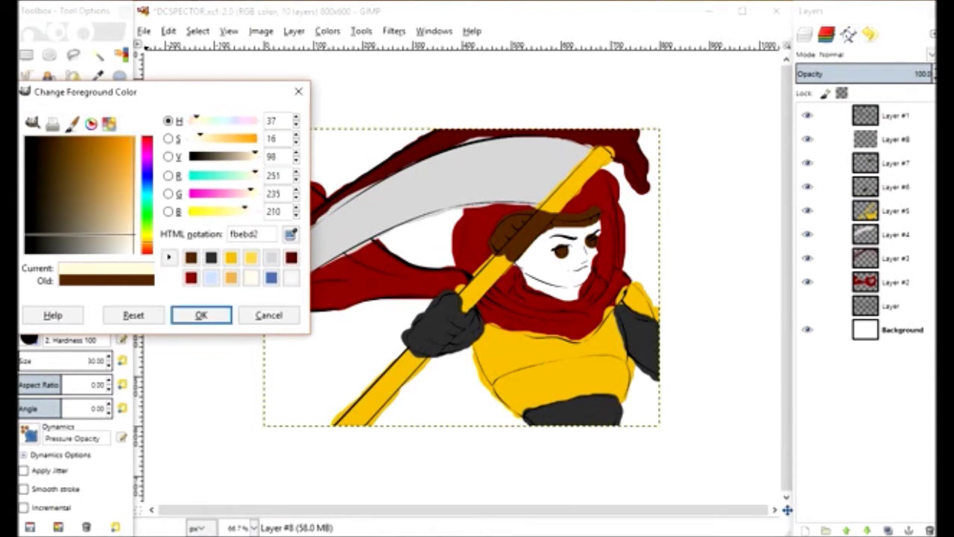
{"action": "left_click", "coordinate": [200, 315]}
{"action": "left_click_drag", "start_coordinate": [560, 277], "coordinate": [566, 295]}
{"action": "mouse_move", "coordinate": [533, 253]}
{"action": "left_mouse_down"}
{"action": "mouse_move", "coordinate": [559, 224]}
{"action": "mouse_move", "coordinate": [570, 276]}
{"action": "left_mouse_up"}
{"action": "mouse_move", "coordinate": [864, 140]}
{"action": "left_mouse_down"}
{"action": "mouse_move", "coordinate": [904, 252]}
{"action": "mouse_move", "coordinate": [879, 173]}
{"action": "left_mouse_up"}
{"action": "key", "text": "ctrl+s"}
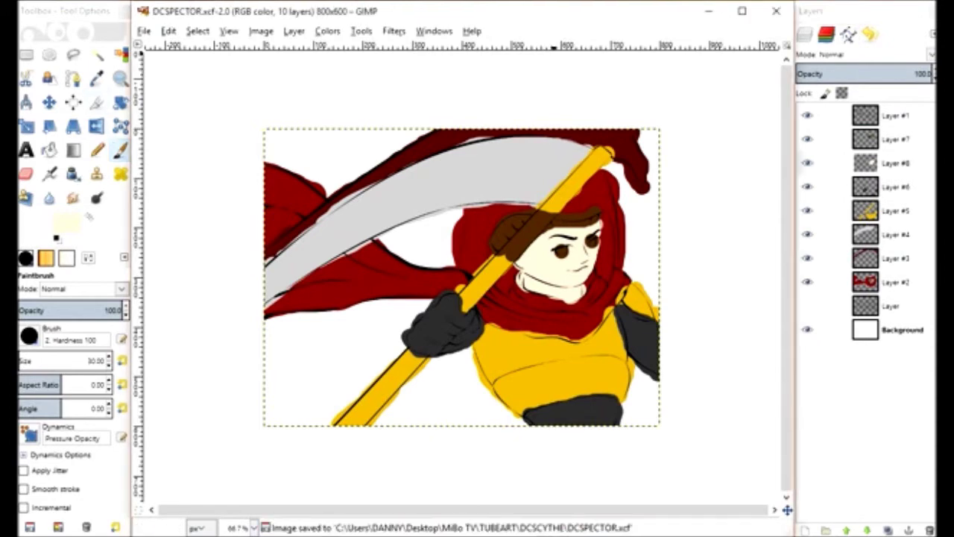
Zoom to 100%, activate the red hood layer, and hide the yellow and dark red layers.
{"action": "key", "text": "z"}
{"action": "left_click", "coordinate": [316, 251]}
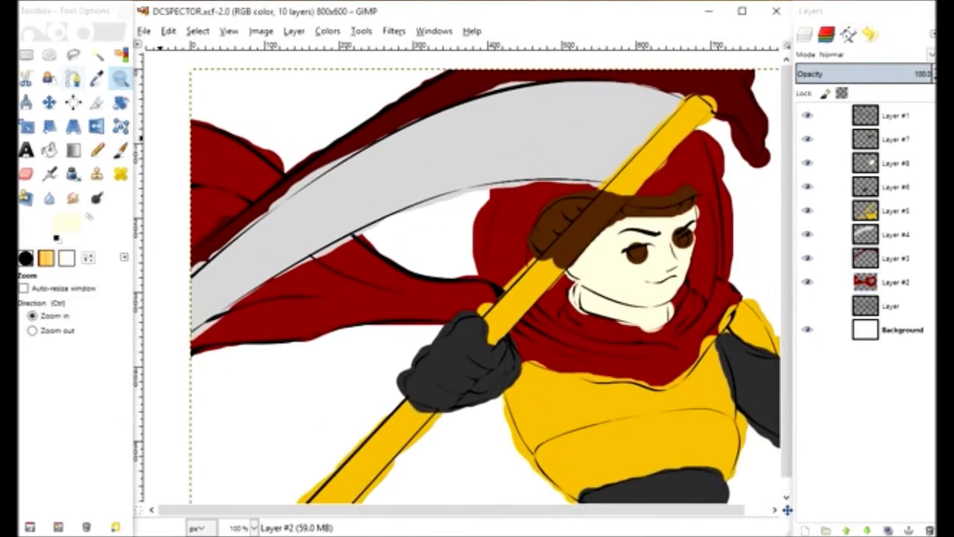
{"action": "key", "text": "u"}
{"action": "left_click", "coordinate": [222, 163]}
{"action": "key", "text": "p"}
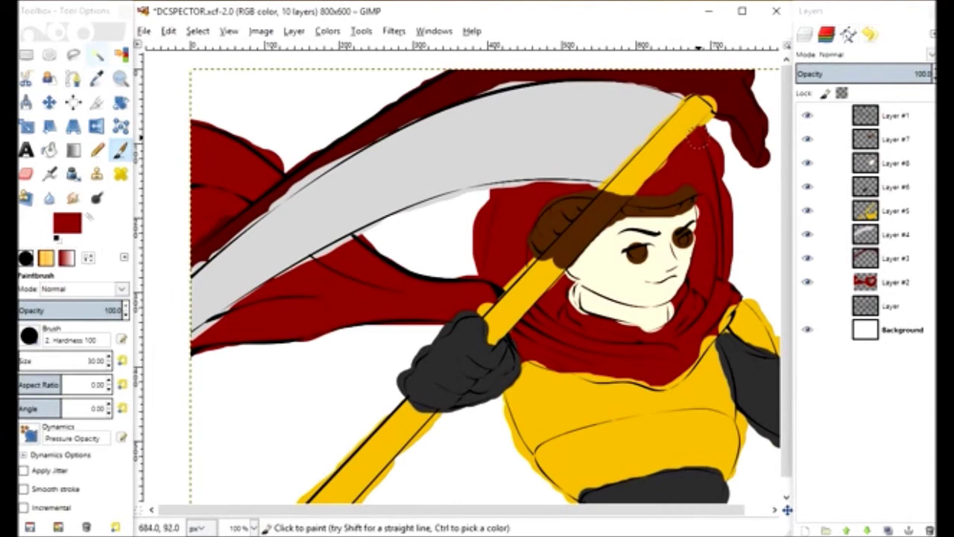
{"action": "left_click", "coordinate": [894, 282]}
{"action": "left_click", "coordinate": [806, 210]}
{"action": "left_click", "coordinate": [806, 258]}
{"action": "left_click", "coordinate": [97, 79]}
Select the red hood and scarf areas and choose the Acrylic 04 brush.
{"action": "left_click", "coordinate": [96, 55]}
{"action": "left_click", "coordinate": [243, 162]}
{"action": "left_click", "coordinate": [119, 149]}
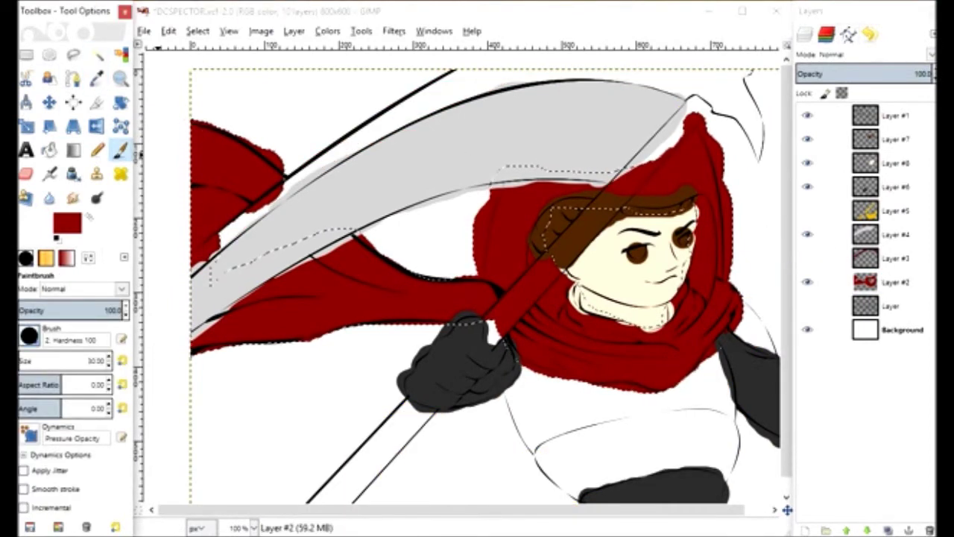
{"action": "left_click", "coordinate": [29, 336]}
{"action": "left_click", "coordinate": [44, 373]}
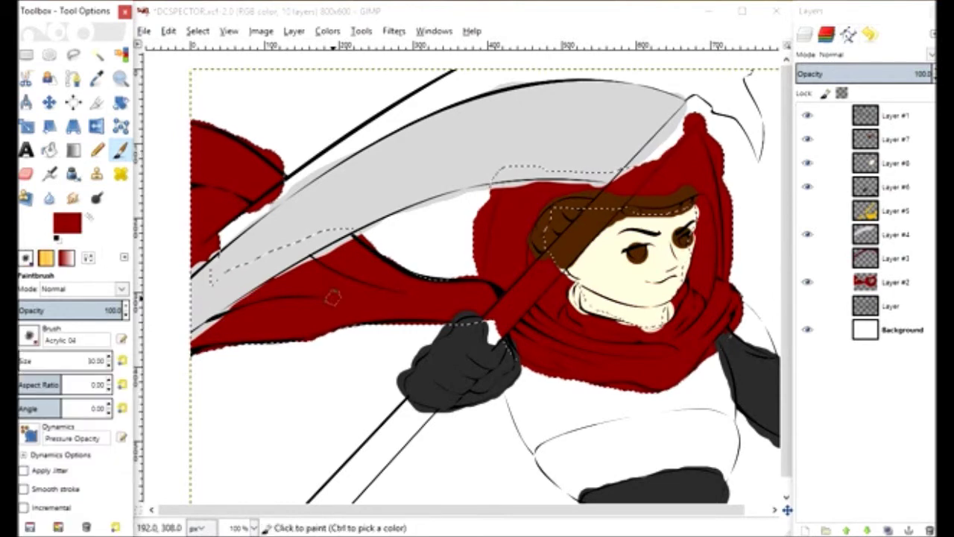
{"action": "left_click_drag", "start_coordinate": [311, 302], "coordinate": [359, 314]}
{"action": "key", "text": "ctrl+z"}
At lower opacity and brush size 20, paint darker shadows into the hood and scarf.
{"action": "left_click", "coordinate": [28, 310]}
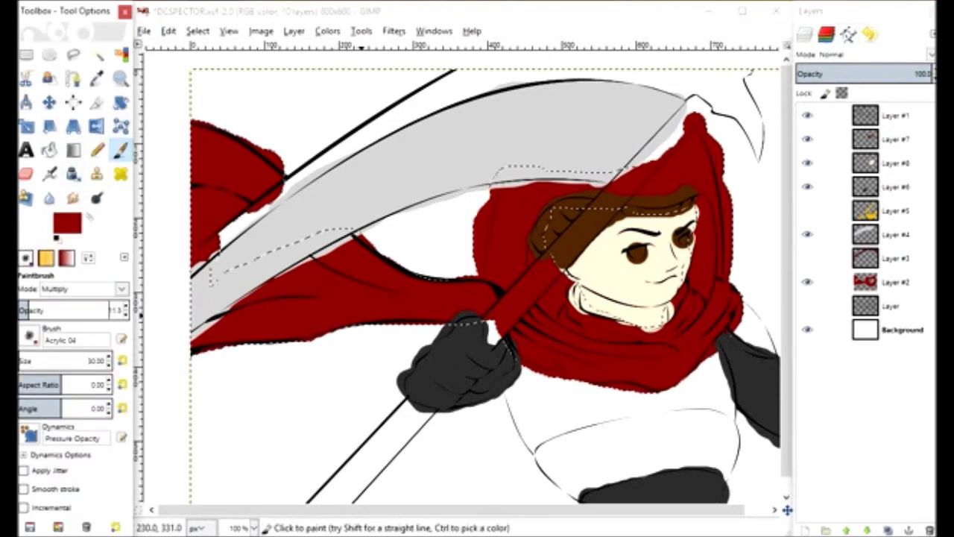
{"action": "left_click", "coordinate": [96, 361]}
{"action": "type", "text": "20"}
{"action": "key", "text": "Return"}
{"action": "left_click", "coordinate": [310, 297]}
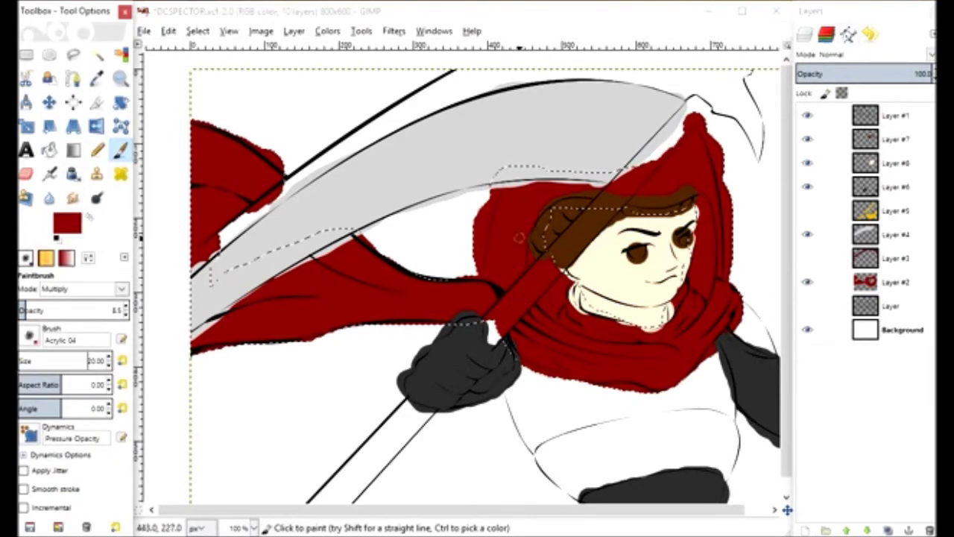
{"action": "left_click_drag", "start_coordinate": [309, 297], "coordinate": [270, 284]}
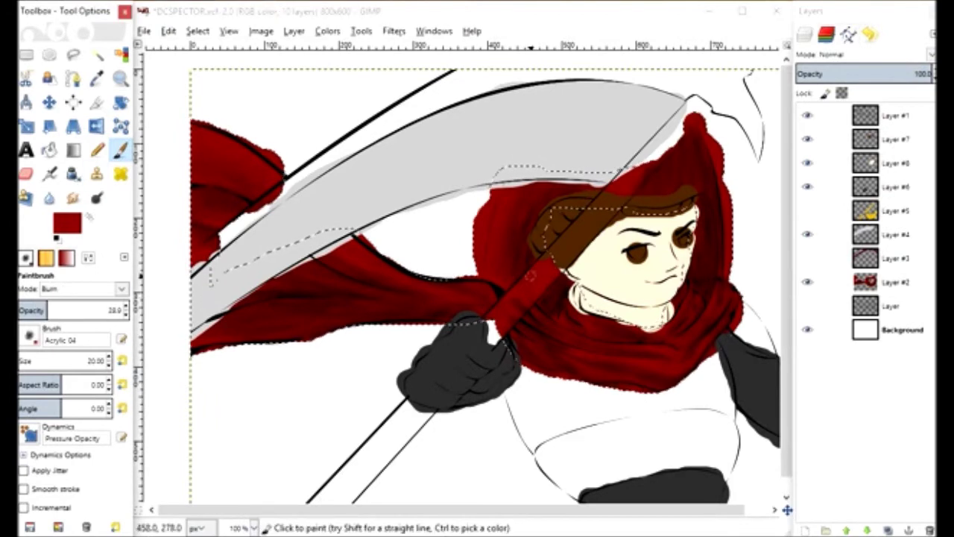
{"action": "left_click", "coordinate": [535, 242]}
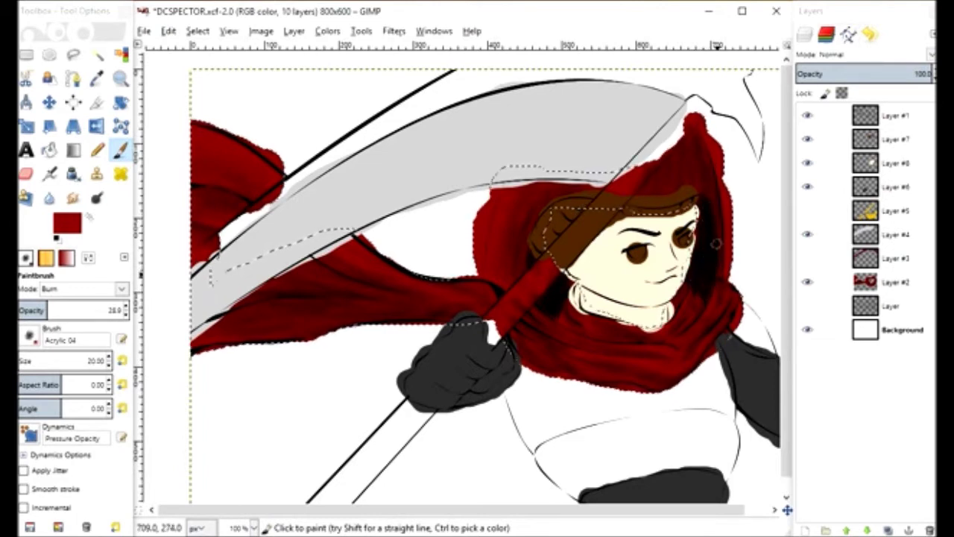
{"action": "key", "text": "less"}
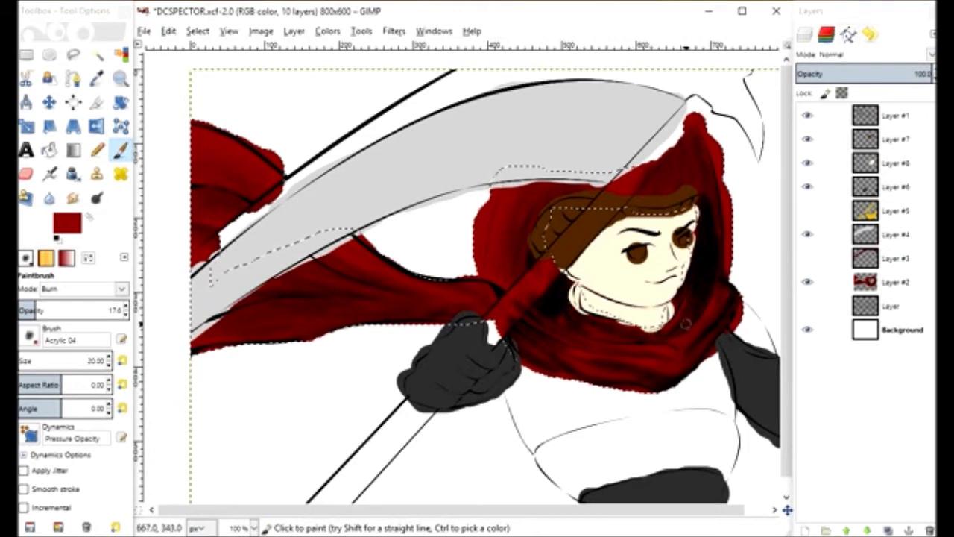
Pan across the hood and cape, hide the cream face layer, and set black as paint colour.
{"action": "scroll", "coordinate": [641, 321], "scroll_direction": "down", "scroll_amount": 2}
{"action": "scroll", "coordinate": [641, 321], "scroll_direction": "left", "scroll_amount": 2}
{"action": "scroll", "coordinate": [522, 254], "scroll_direction": "up", "scroll_amount": 1}
{"action": "scroll", "coordinate": [521, 254], "scroll_direction": "left", "scroll_amount": 2}
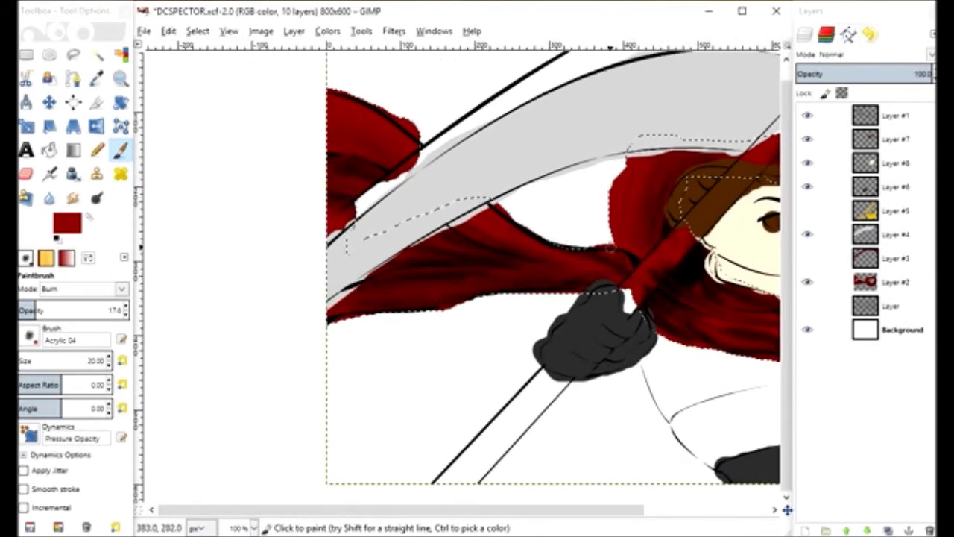
{"action": "scroll", "coordinate": [623, 274], "scroll_direction": "right", "scroll_amount": 6}
{"action": "scroll", "coordinate": [623, 274], "scroll_direction": "down", "scroll_amount": 1}
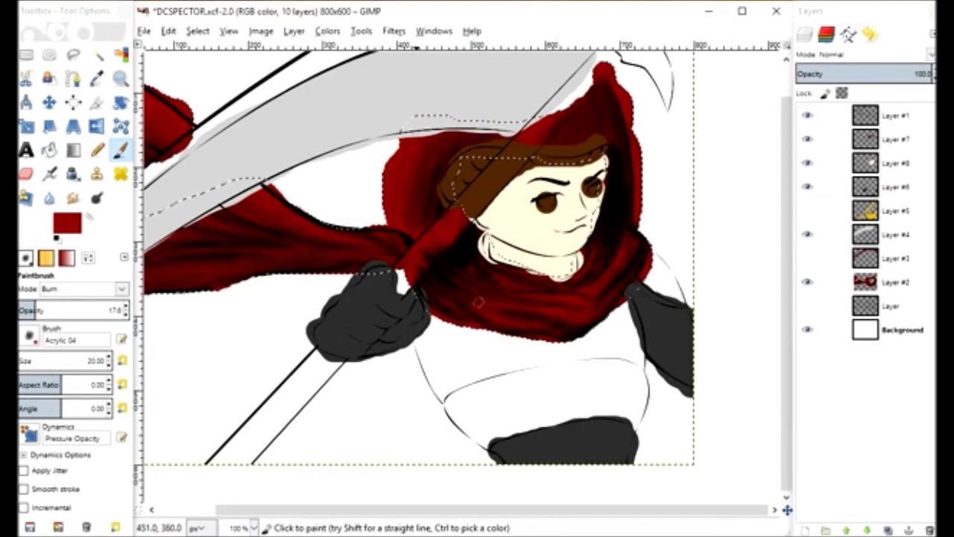
{"action": "left_click", "coordinate": [807, 163]}
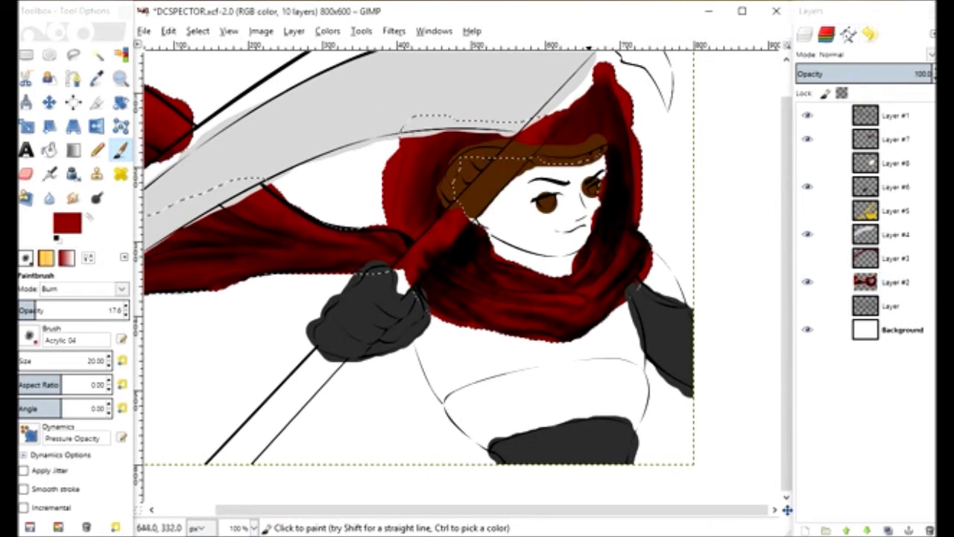
{"action": "key", "text": "d"}
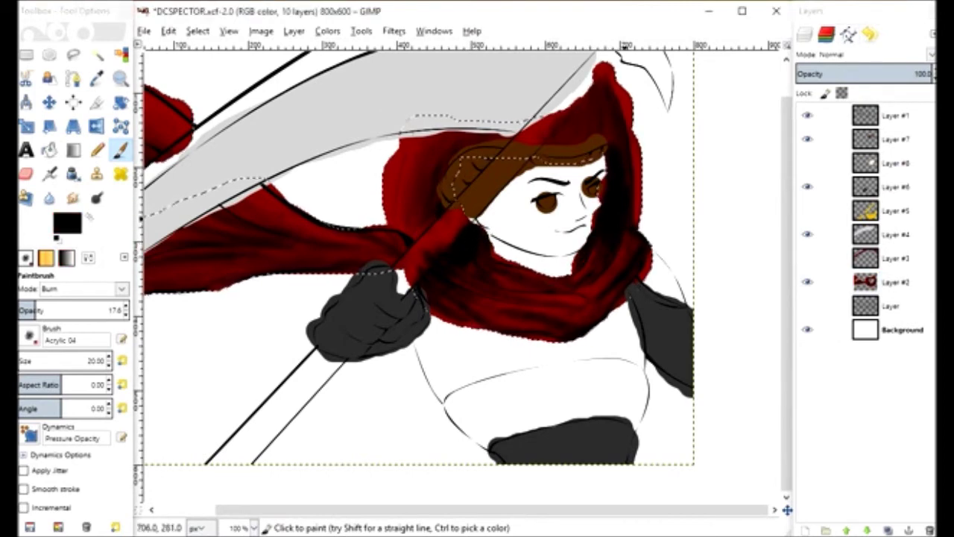
{"action": "left_click", "coordinate": [67, 222]}
Set the foreground colour to deep red 5c0000 and raise the brush opacity.
{"action": "left_click", "coordinate": [191, 278]}
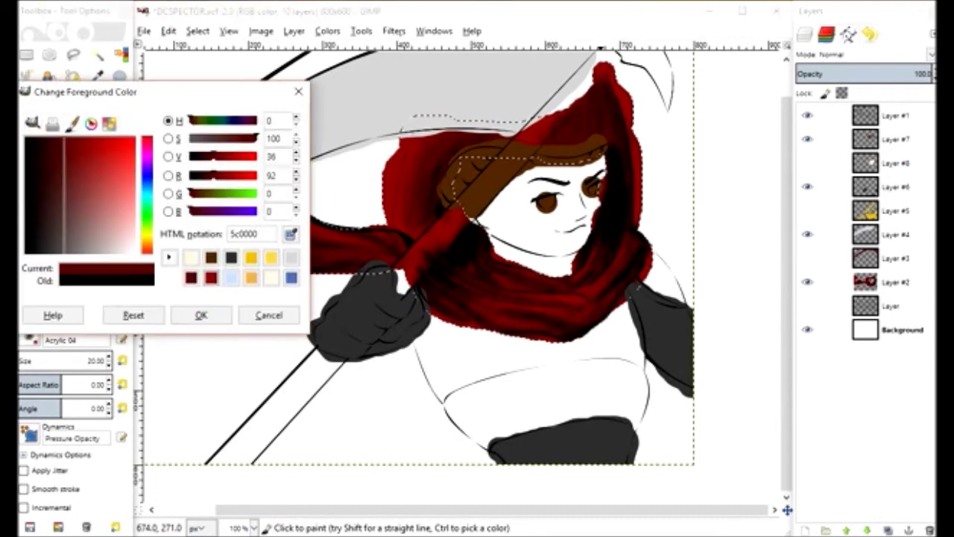
{"action": "left_click", "coordinate": [201, 315]}
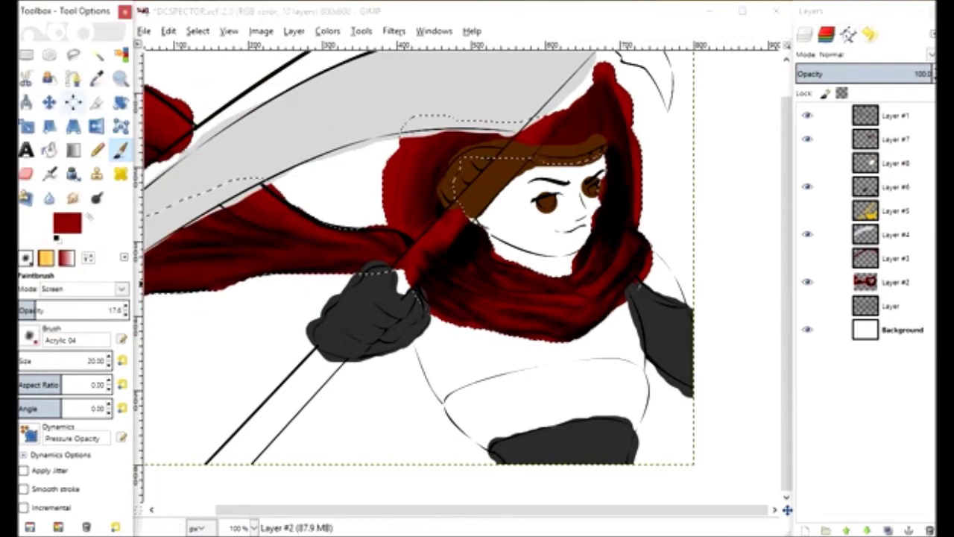
{"action": "left_click", "coordinate": [236, 222]}
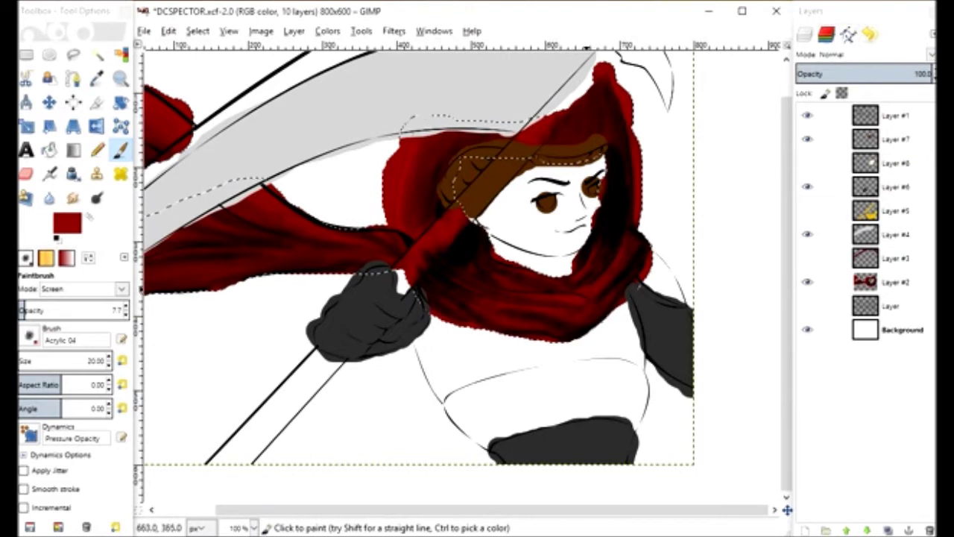
{"action": "key", "text": "greater"}
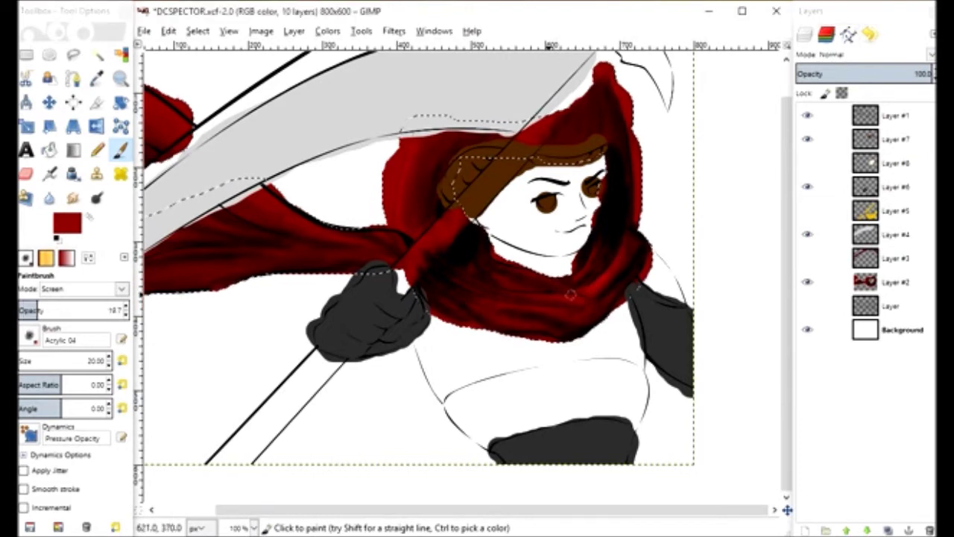
{"action": "scroll", "coordinate": [447, 224], "scroll_direction": "up", "scroll_amount": 1}
{"action": "scroll", "coordinate": [447, 224], "scroll_direction": "left", "scroll_amount": 3}
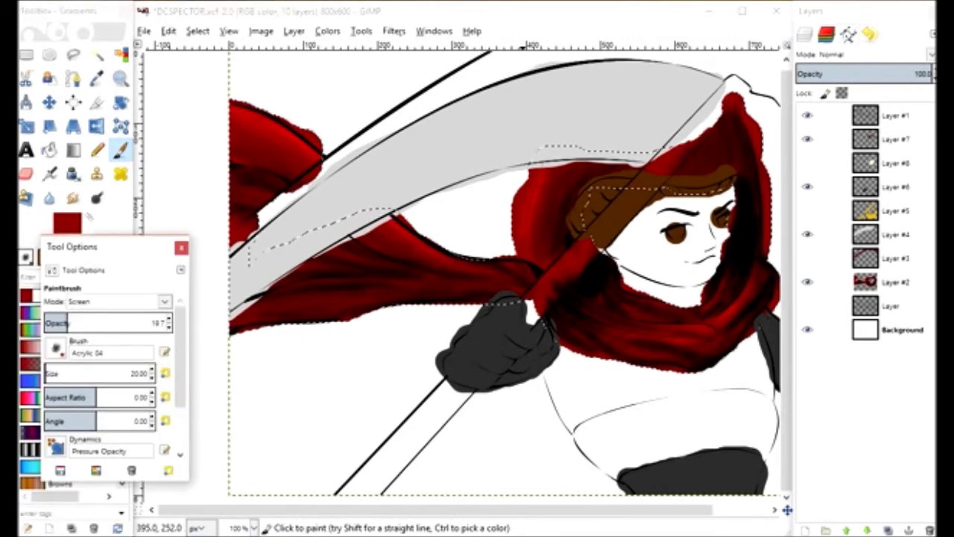
{"action": "scroll", "coordinate": [541, 304], "scroll_direction": "down", "scroll_amount": 1}
{"action": "scroll", "coordinate": [541, 303], "scroll_direction": "right", "scroll_amount": 3}
{"action": "left_click", "coordinate": [572, 292]}
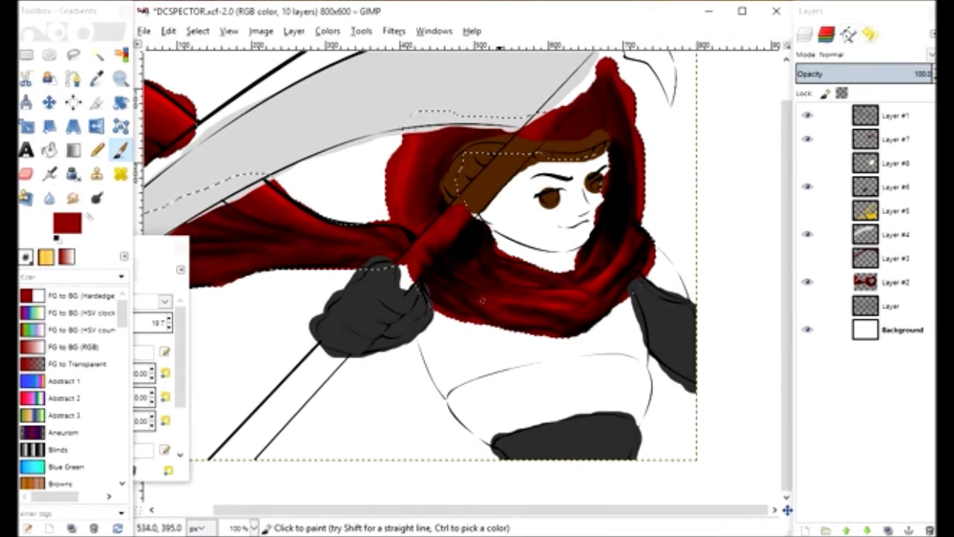
Paint Screen-mode highlights over the hood and scarf folds, then clear the selection and save.
{"action": "left_click", "coordinate": [164, 300]}
{"action": "left_click", "coordinate": [164, 300]}
{"action": "mouse_move", "coordinate": [323, 222]}
{"action": "left_mouse_down"}
{"action": "mouse_move", "coordinate": [378, 232]}
{"action": "mouse_move", "coordinate": [380, 194]}
{"action": "left_mouse_up"}
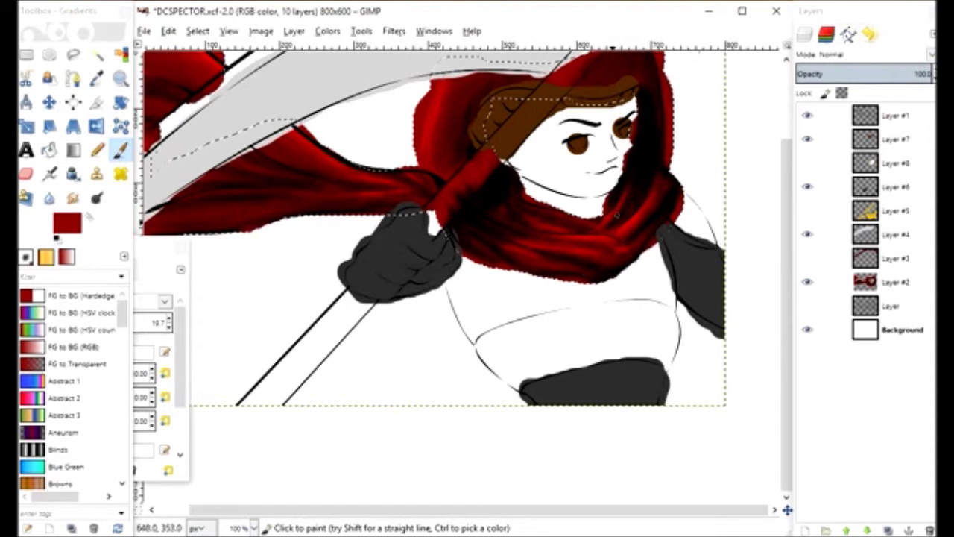
{"action": "key", "text": "bracketright"}
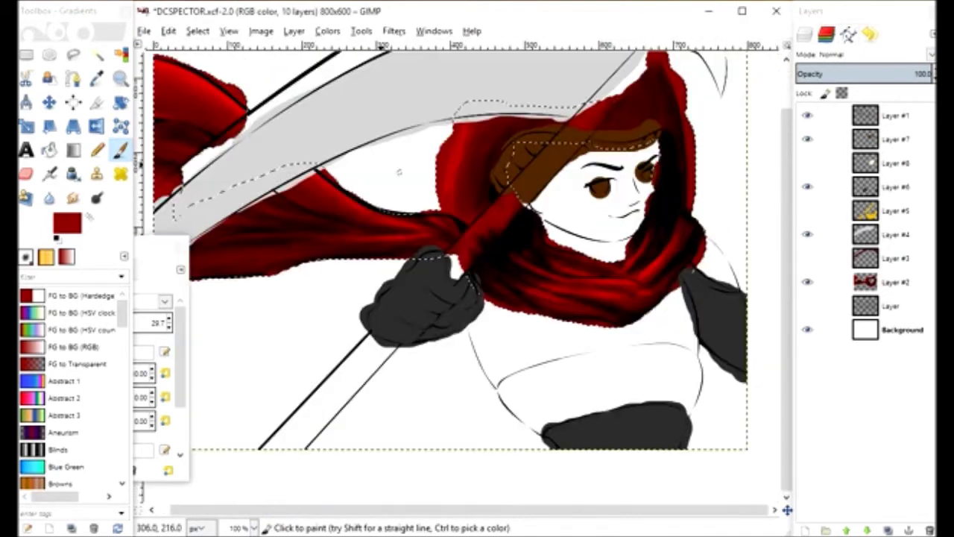
{"action": "key", "text": "ctrl+shift+a"}
{"action": "key", "text": "ctrl+s"}
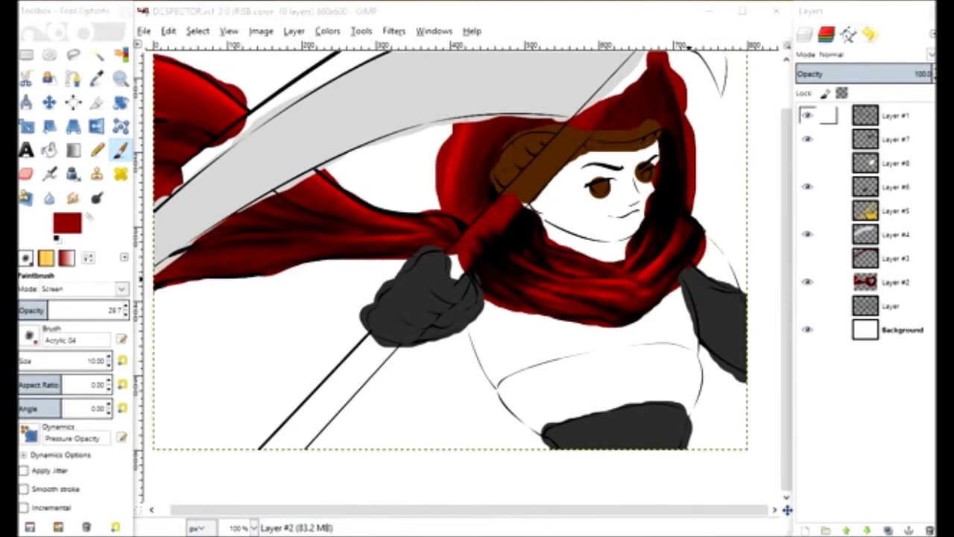
Paint a yellow collar under the face on the armor layer with a hard pentagon brush at full Normal opacity.
{"action": "left_click", "coordinate": [894, 210]}
{"action": "left_click", "coordinate": [806, 210]}
{"action": "left_click", "coordinate": [478, 248], "text": "ctrl"}
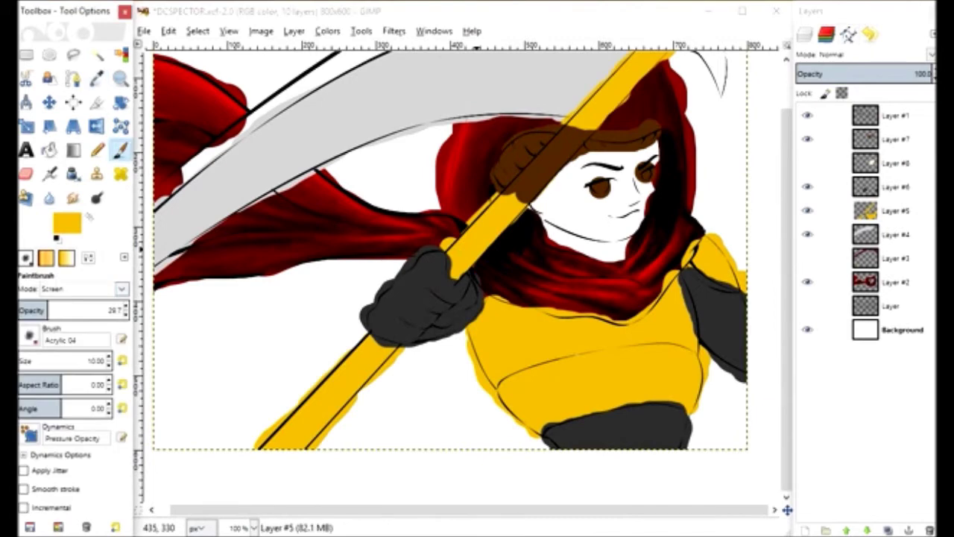
{"action": "left_click", "coordinate": [71, 288]}
{"action": "left_click", "coordinate": [60, 10]}
{"action": "left_click_drag", "start_coordinate": [53, 310], "coordinate": [127, 310]}
{"action": "left_click", "coordinate": [29, 335]}
{"action": "left_click", "coordinate": [125, 395]}
{"action": "left_click_drag", "start_coordinate": [544, 227], "coordinate": [629, 252]}
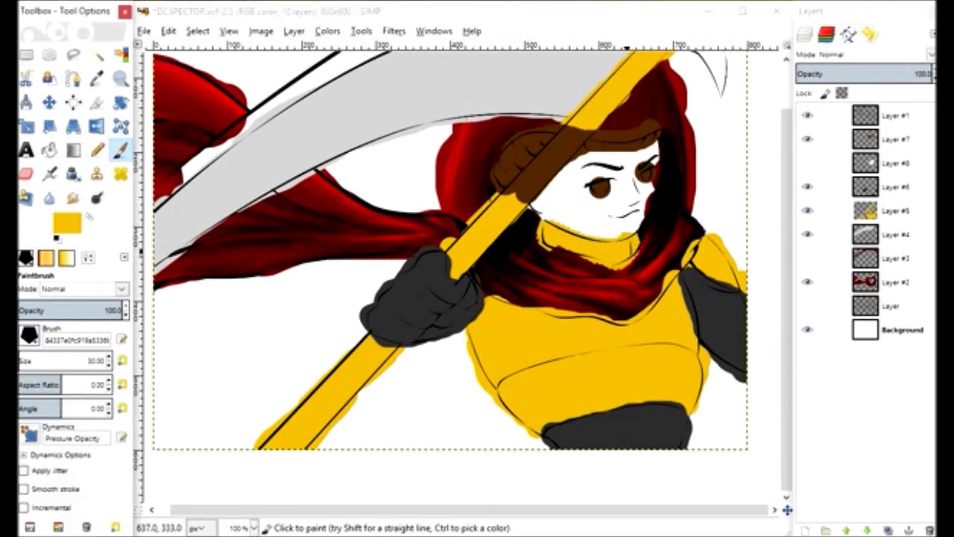
Restore the Acrylic 04 brush, activate the red hood and cape layer, and zoom to 200%.
{"action": "left_click", "coordinate": [30, 335]}
{"action": "scroll", "coordinate": [82, 440], "scroll_direction": "down", "scroll_amount": 3}
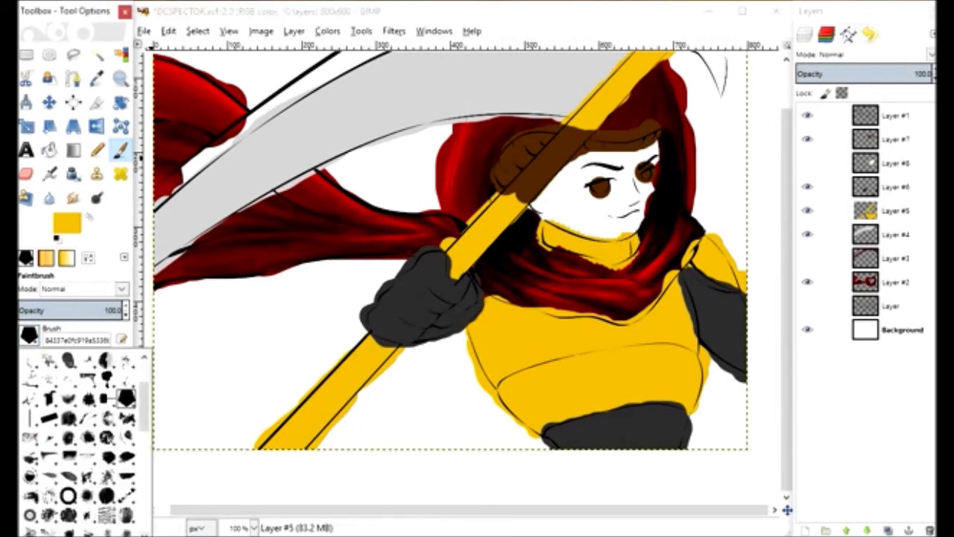
{"action": "left_click", "coordinate": [109, 457]}
{"action": "left_click", "coordinate": [894, 282]}
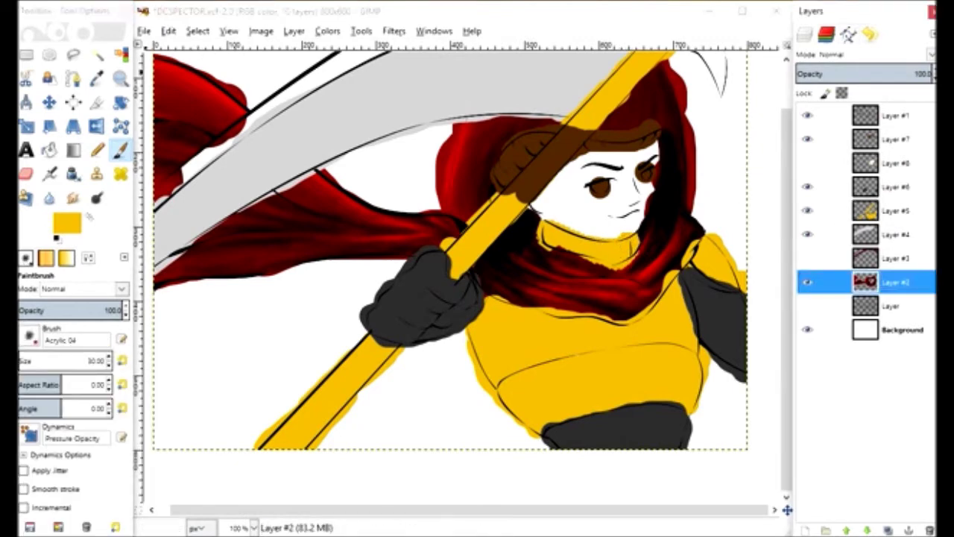
{"action": "key", "text": "f"}
{"action": "key", "text": "2"}
Outline the red overspill along the cape's black edge with Free Select.
{"action": "left_click", "coordinate": [235, 152]}
{"action": "left_click", "coordinate": [317, 176]}
{"action": "left_click", "coordinate": [343, 185]}
{"action": "left_click", "coordinate": [370, 199]}
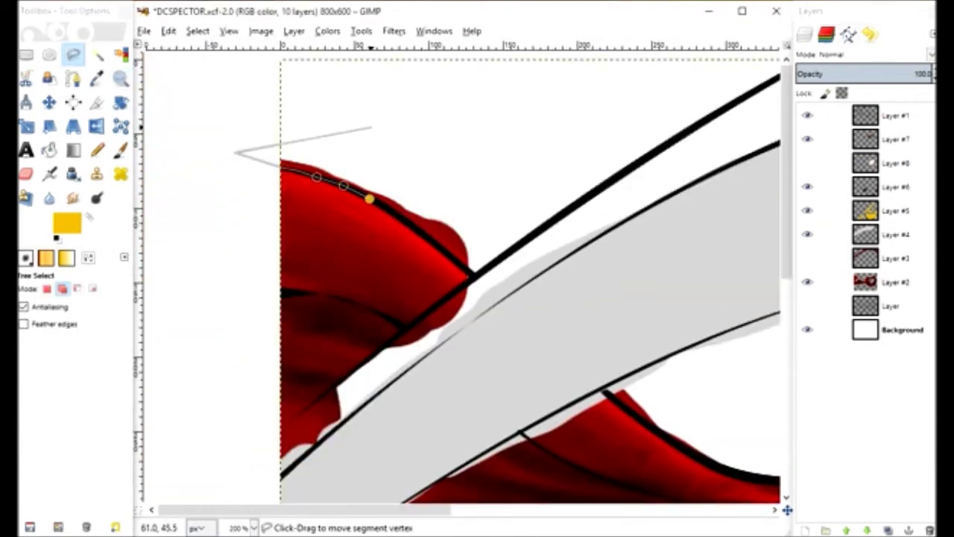
{"action": "left_click", "coordinate": [471, 275]}
{"action": "left_click", "coordinate": [548, 240]}
{"action": "left_click", "coordinate": [507, 140]}
{"action": "left_click", "coordinate": [371, 128]}
{"action": "key", "text": "Return"}
Extend the outline along the white band and delete the red outside the cape edge.
{"action": "left_click", "coordinate": [456, 289]}
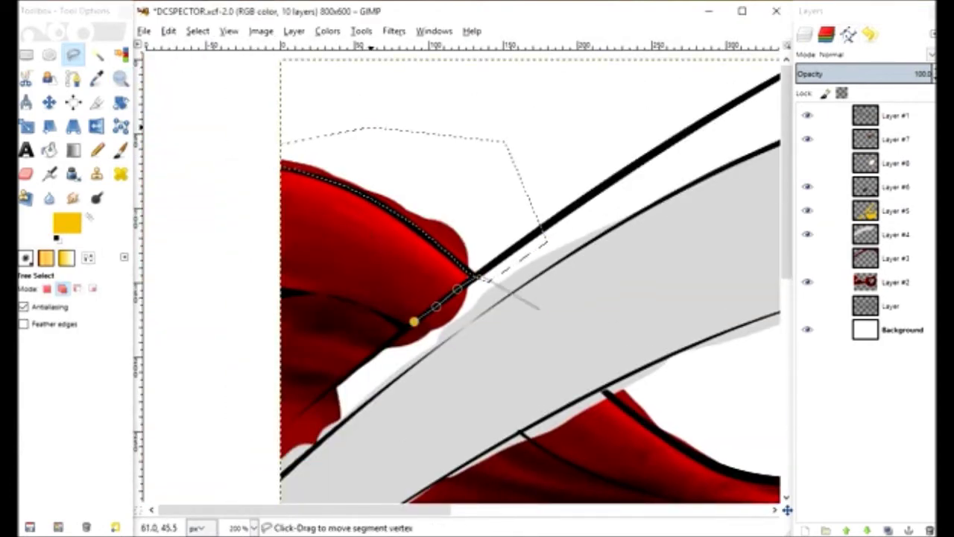
{"action": "left_click", "coordinate": [326, 392]}
{"action": "left_click", "coordinate": [272, 469]}
{"action": "left_click", "coordinate": [341, 469]}
{"action": "key", "text": "Return"}
{"action": "key", "text": "Delete"}
{"action": "key", "text": "ctrl+shift+a"}
Select and delete the stray red below the cape's lower edge.
{"action": "scroll", "coordinate": [456, 283], "scroll_direction": "down", "scroll_amount": 5}
{"action": "scroll", "coordinate": [456, 283], "scroll_direction": "right", "scroll_amount": 2}
{"action": "left_click", "coordinate": [313, 471]}
{"action": "left_click", "coordinate": [178, 490]}
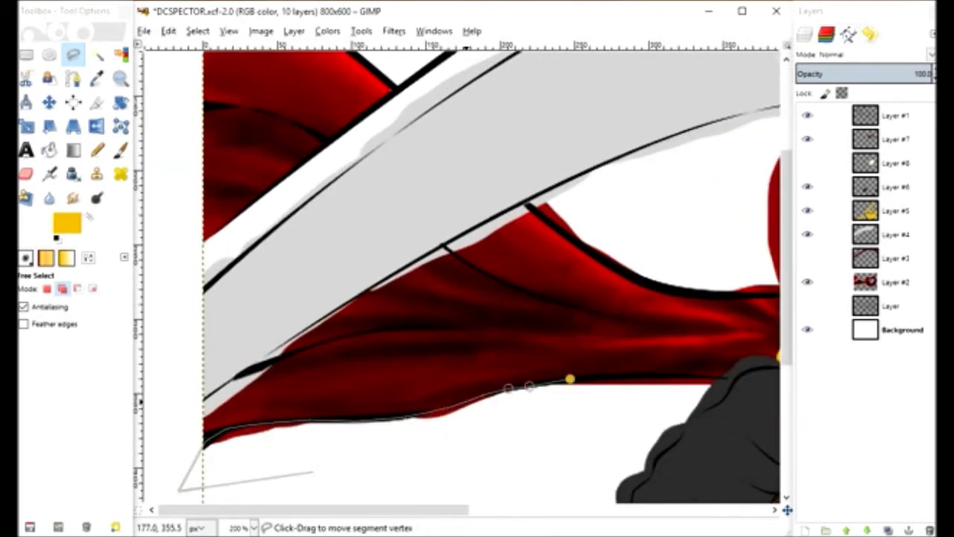
{"action": "left_click", "coordinate": [474, 473]}
{"action": "key", "text": "Return"}
{"action": "key", "text": "Delete"}
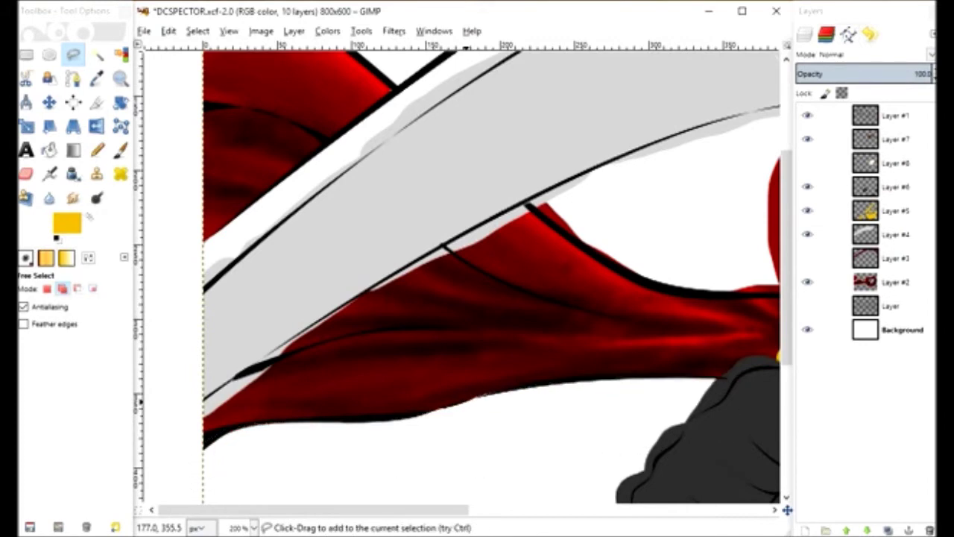
Trace along the blade's black edge and delete the red overlapping the blade.
{"action": "scroll", "coordinate": [451, 192], "scroll_direction": "right", "scroll_amount": 5}
{"action": "left_click", "coordinate": [452, 192]}
{"action": "left_click", "coordinate": [305, 210]}
{"action": "left_click_drag", "start_coordinate": [351, 276], "coordinate": [520, 339]}
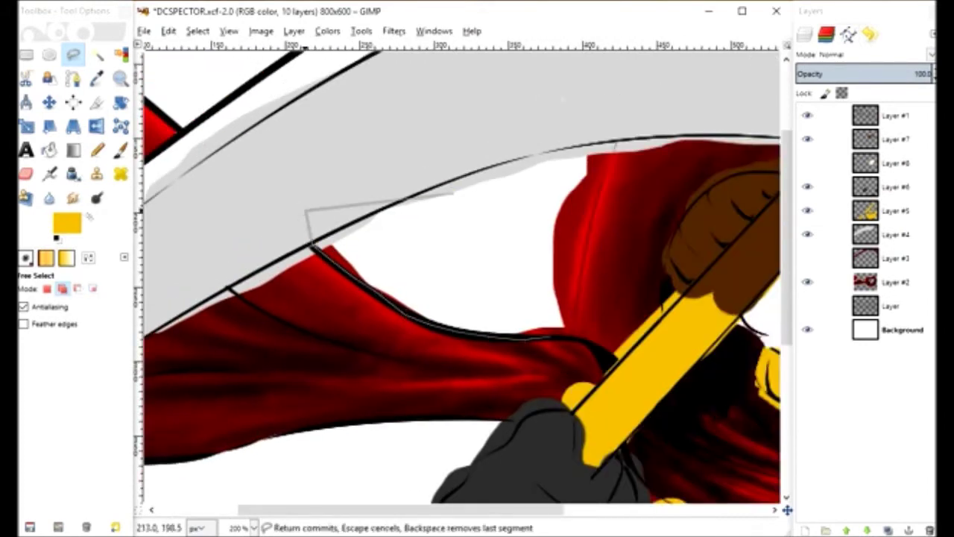
{"action": "left_click", "coordinate": [549, 337]}
{"action": "left_click", "coordinate": [616, 139]}
{"action": "left_click", "coordinate": [370, 89]}
{"action": "key", "text": "Return"}
{"action": "key", "text": "Delete"}
Select and delete the red spilling beyond the hood's right edge.
{"action": "scroll", "coordinate": [370, 89], "scroll_direction": "down", "scroll_amount": 5}
{"action": "scroll", "coordinate": [370, 90], "scroll_direction": "right", "scroll_amount": 5}
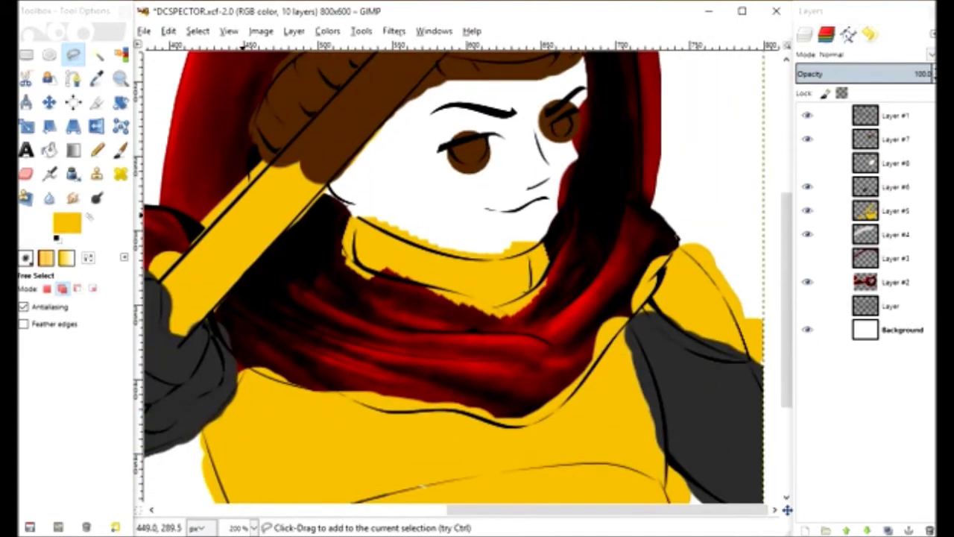
{"action": "scroll", "coordinate": [447, 276], "scroll_direction": "up", "scroll_amount": 5}
{"action": "scroll", "coordinate": [448, 275], "scroll_direction": "right", "scroll_amount": 1}
{"action": "left_click", "coordinate": [681, 187]}
{"action": "left_click", "coordinate": [538, 107]}
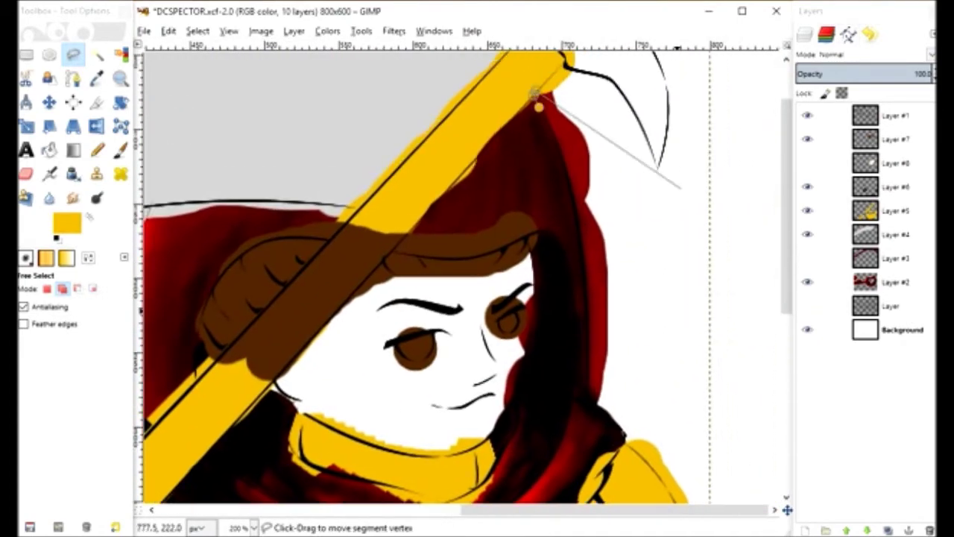
{"action": "mouse_move", "coordinate": [588, 371]}
{"action": "left_mouse_down"}
{"action": "mouse_move", "coordinate": [590, 399]}
{"action": "mouse_move", "coordinate": [632, 451]}
{"action": "left_mouse_up"}
{"action": "left_click", "coordinate": [681, 187]}
{"action": "key", "text": "Return"}
{"action": "key", "text": "Delete"}
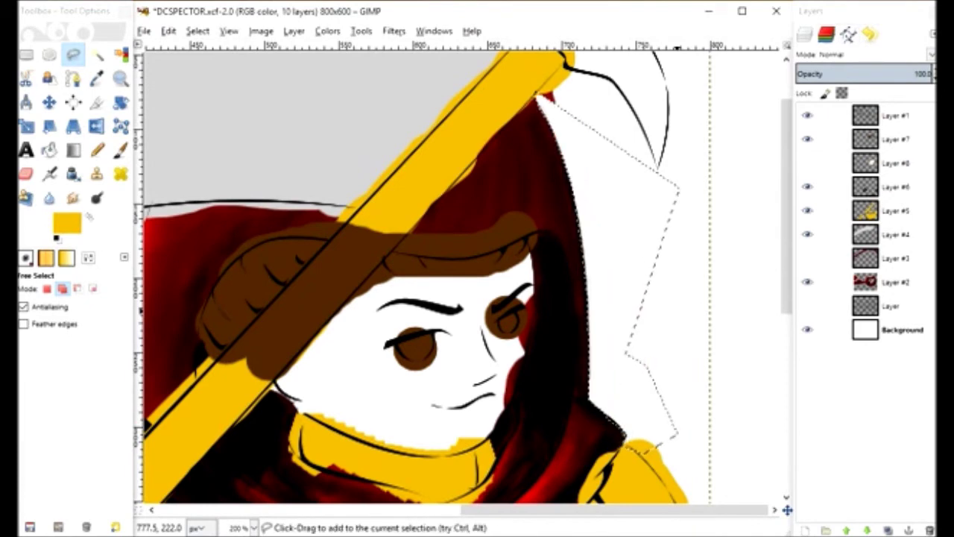
Hide the yellow armor layer and touch up the hood tip using Clone and Free Select.
{"action": "scroll", "coordinate": [448, 276], "scroll_direction": "up", "scroll_amount": 2}
{"action": "left_click", "coordinate": [806, 210]}
{"action": "left_click", "coordinate": [512, 139]}
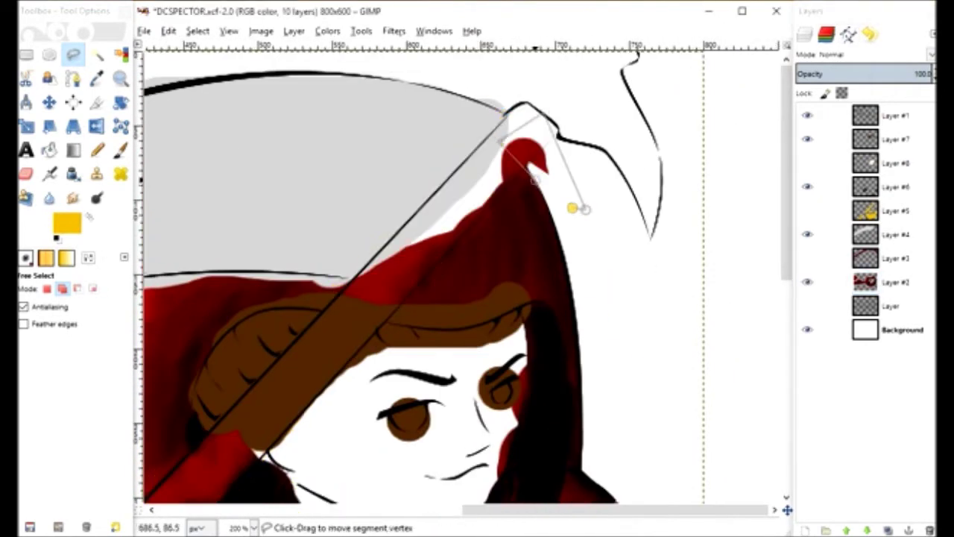
{"action": "left_click", "coordinate": [580, 207]}
{"action": "key", "text": "c"}
{"action": "left_click", "coordinate": [535, 156], "text": "ctrl"}
{"action": "left_click", "coordinate": [521, 175]}
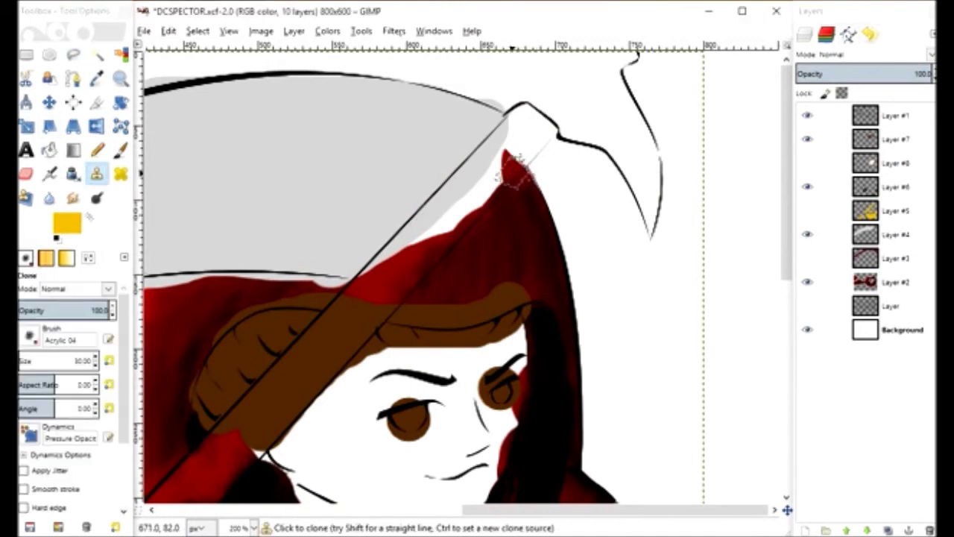
{"action": "left_click", "coordinate": [73, 78]}
{"action": "left_click", "coordinate": [73, 55]}
{"action": "left_click", "coordinate": [534, 160]}
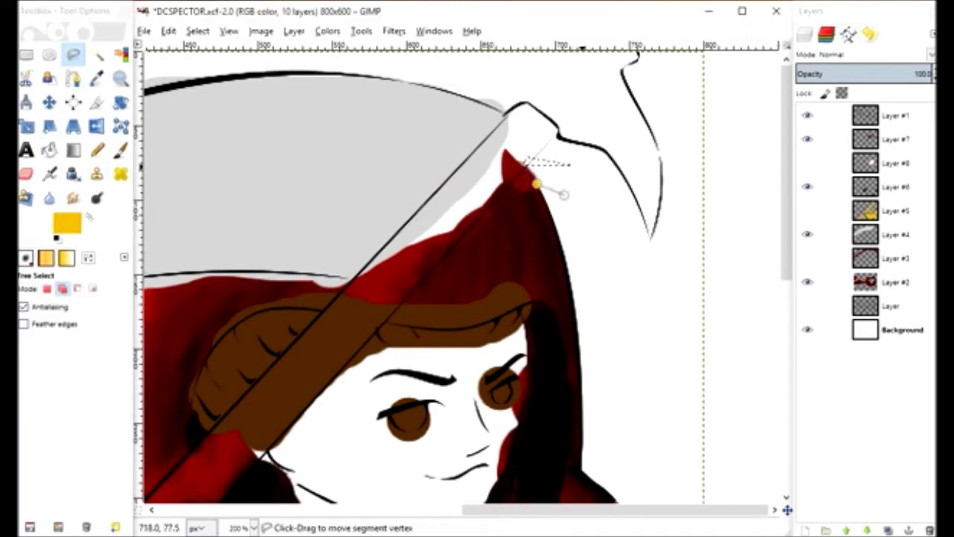
{"action": "scroll", "coordinate": [585, 166], "scroll_direction": "down", "scroll_amount": 5}
{"action": "key", "text": "c"}
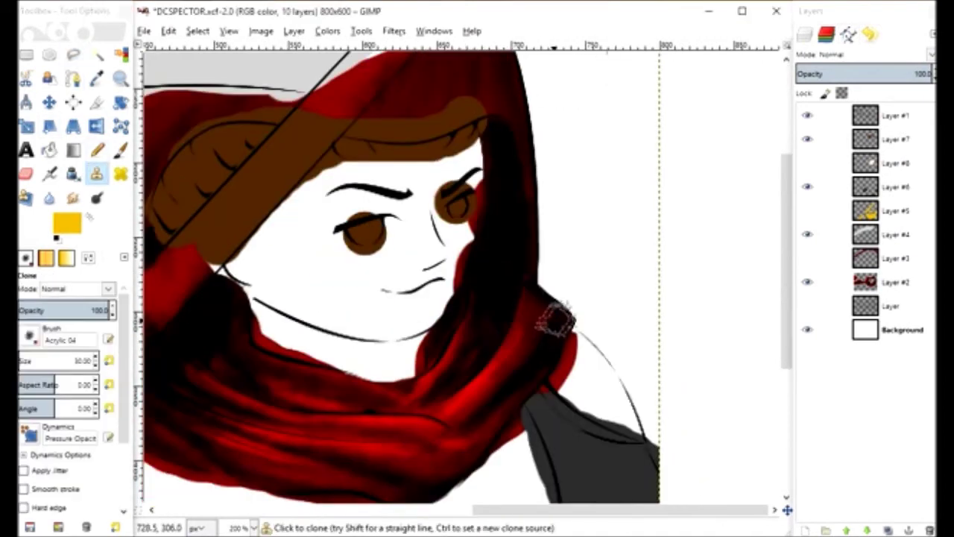
{"action": "key", "text": "f"}
{"action": "left_click", "coordinate": [586, 284]}
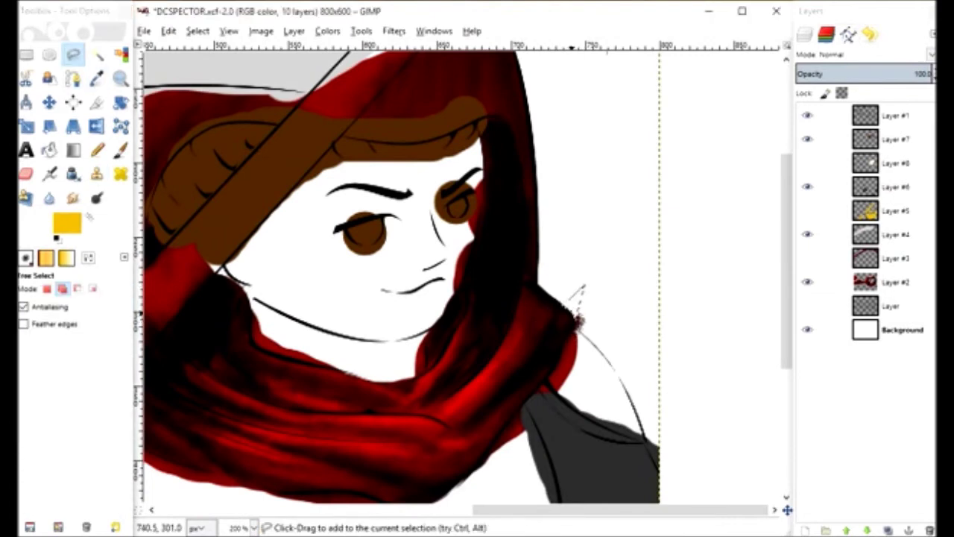
{"action": "left_click", "coordinate": [612, 316]}
{"action": "left_click", "coordinate": [576, 319]}
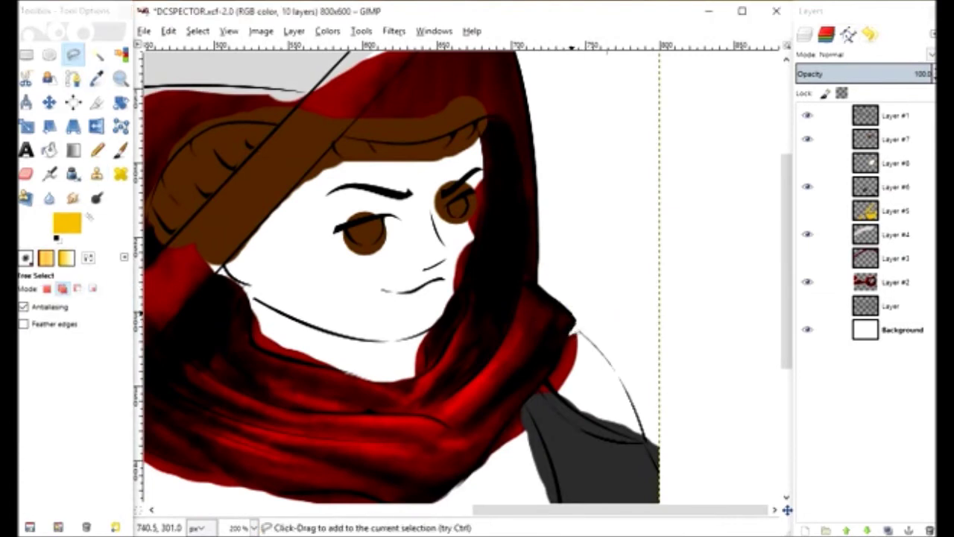
Show the face, armor and red blob layers, view the image at 66.7%, and save.
{"action": "scroll", "coordinate": [575, 319], "scroll_direction": "up", "scroll_amount": 1}
{"action": "scroll", "coordinate": [574, 319], "scroll_direction": "left", "scroll_amount": 3}
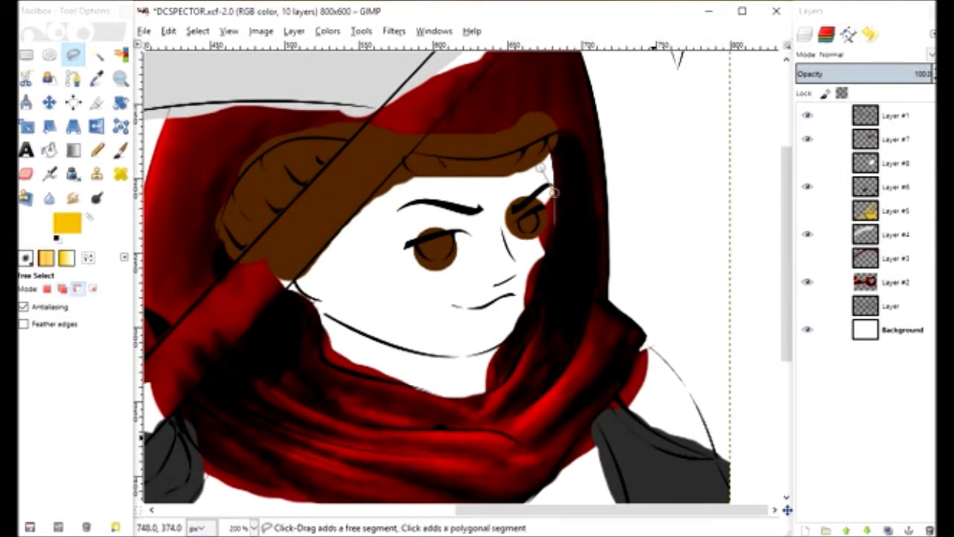
{"action": "left_click", "coordinate": [806, 162]}
{"action": "left_click", "coordinate": [806, 210]}
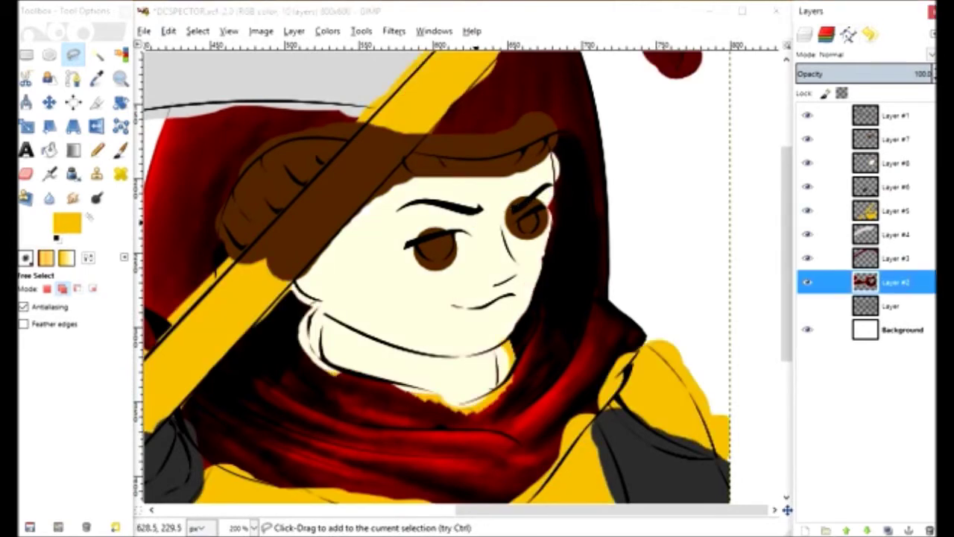
{"action": "left_click", "coordinate": [807, 258]}
{"action": "left_click", "coordinate": [253, 527]}
{"action": "left_click", "coordinate": [242, 456]}
{"action": "key", "text": "ctrl+s"}
{"action": "left_click", "coordinate": [96, 78]}
{"action": "left_click", "coordinate": [120, 79]}
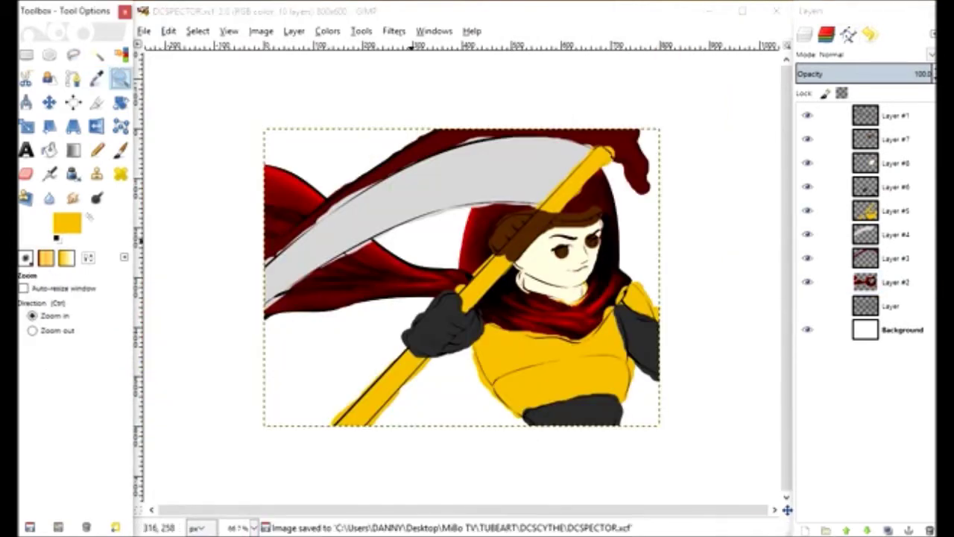
Sample the dark red, select the grey blade region, and hide the grey scythe blade layer.
{"action": "left_click", "coordinate": [406, 265]}
{"action": "left_click", "coordinate": [894, 282]}
{"action": "key", "text": "o"}
{"action": "left_click", "coordinate": [378, 154]}
{"action": "key", "text": "u"}
{"action": "left_click", "coordinate": [379, 153], "text": "shift"}
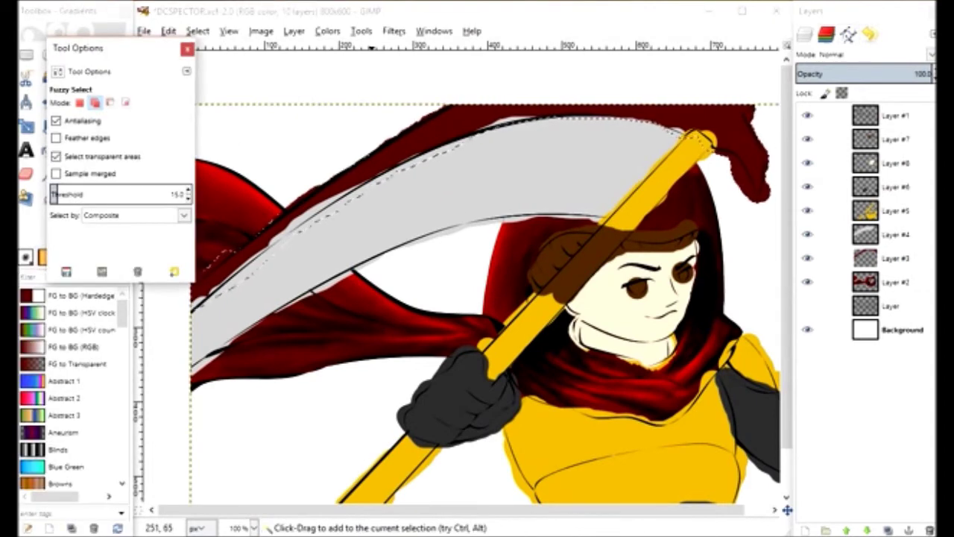
{"action": "key", "text": "p"}
{"action": "left_click", "coordinate": [34, 307]}
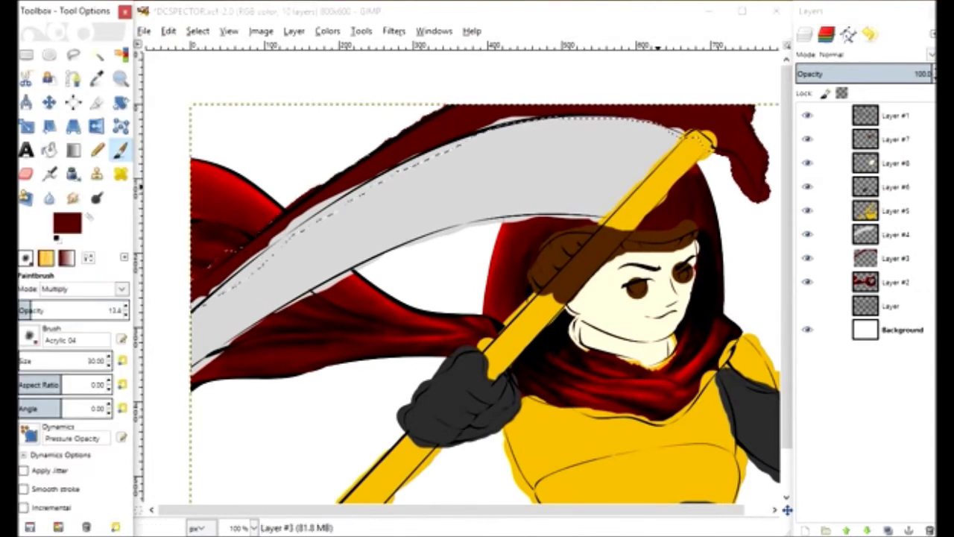
{"action": "left_click", "coordinate": [807, 234]}
Shade the upper cape edge in dark red on the red blob layer at about 30% opacity.
{"action": "left_click", "coordinate": [894, 257]}
{"action": "left_click", "coordinate": [215, 288]}
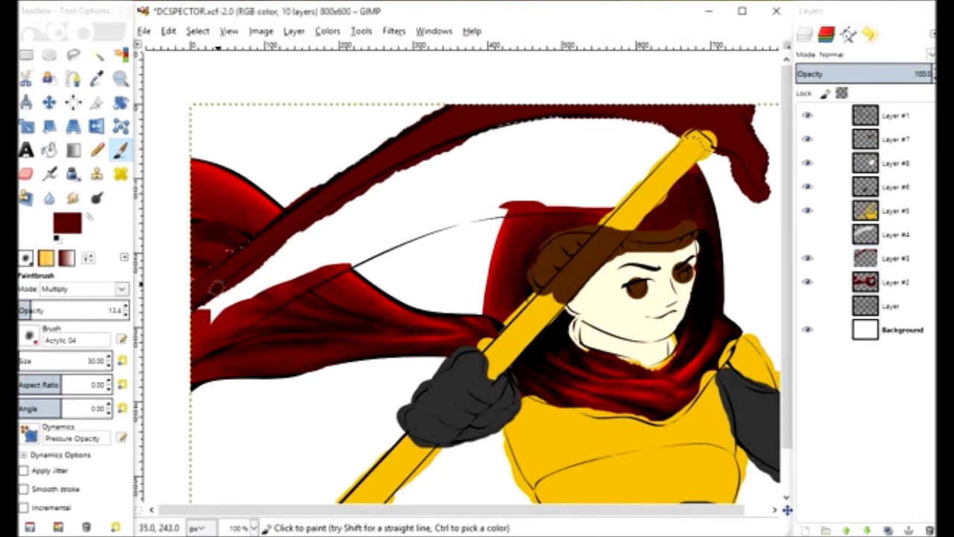
{"action": "left_click", "coordinate": [45, 310]}
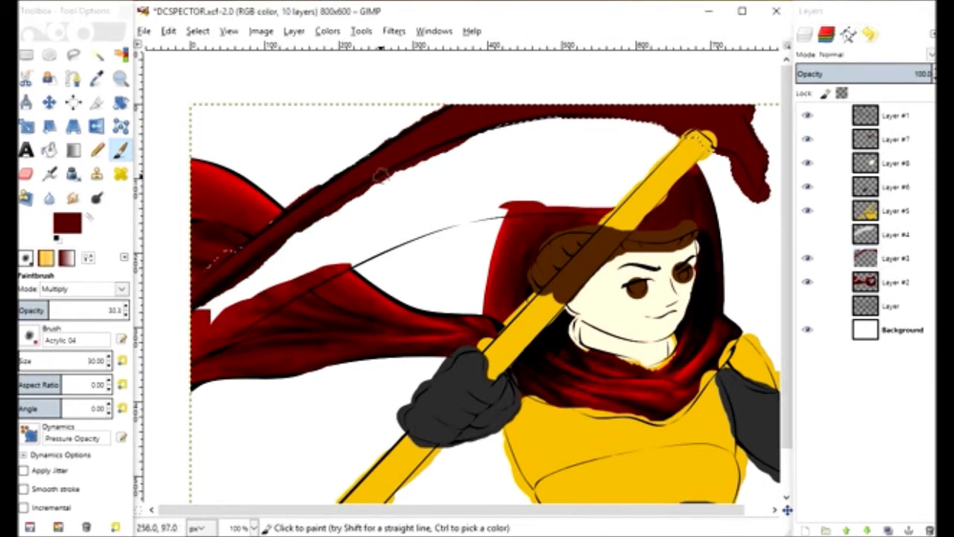
{"action": "left_click_drag", "start_coordinate": [506, 120], "coordinate": [653, 109]}
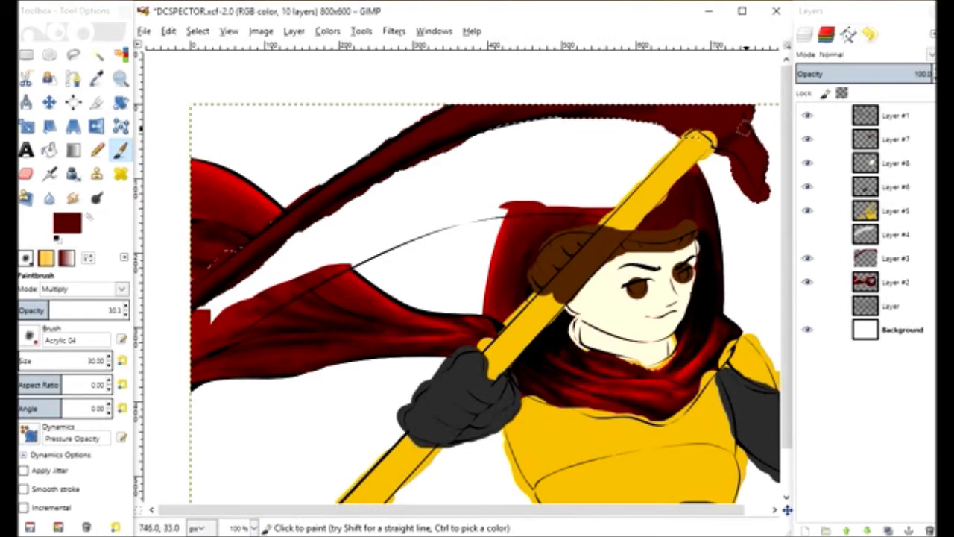
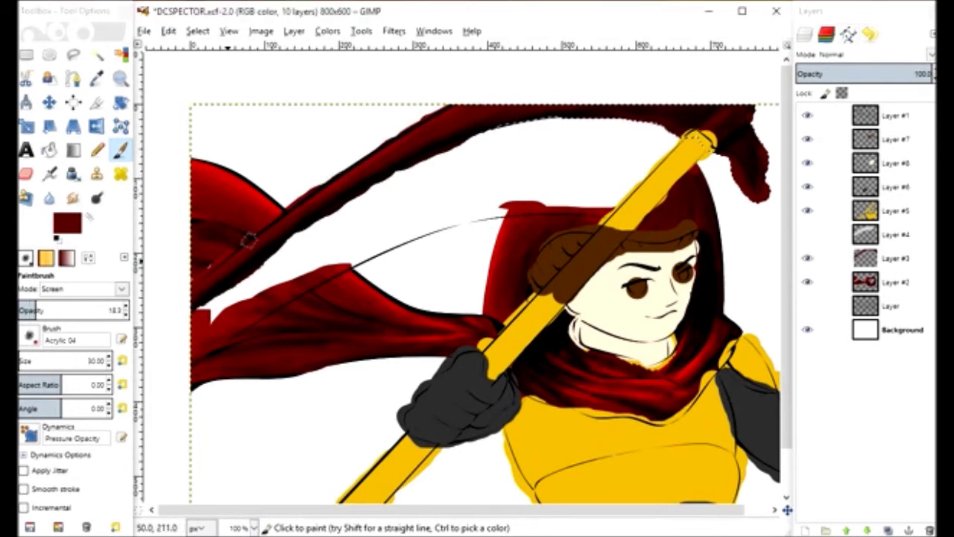
Darken the cape's top edge with a Multiply-mode paintbrush stroke.
{"action": "left_click", "coordinate": [82, 288]}
{"action": "left_click", "coordinate": [75, 296]}
{"action": "left_click", "coordinate": [82, 288]}
{"action": "left_click", "coordinate": [75, 108]}
{"action": "left_click_drag", "start_coordinate": [737, 160], "coordinate": [684, 123]}
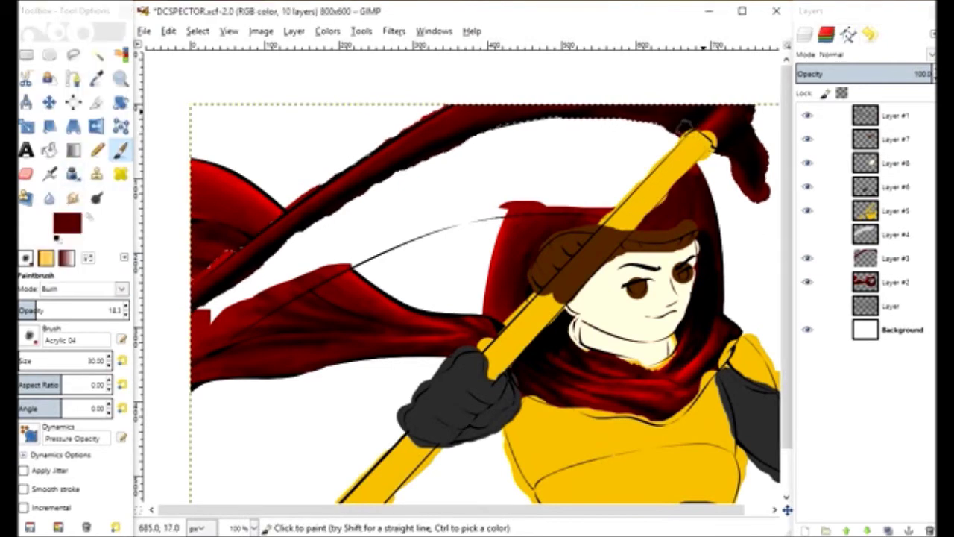
{"action": "left_click", "coordinate": [73, 55]}
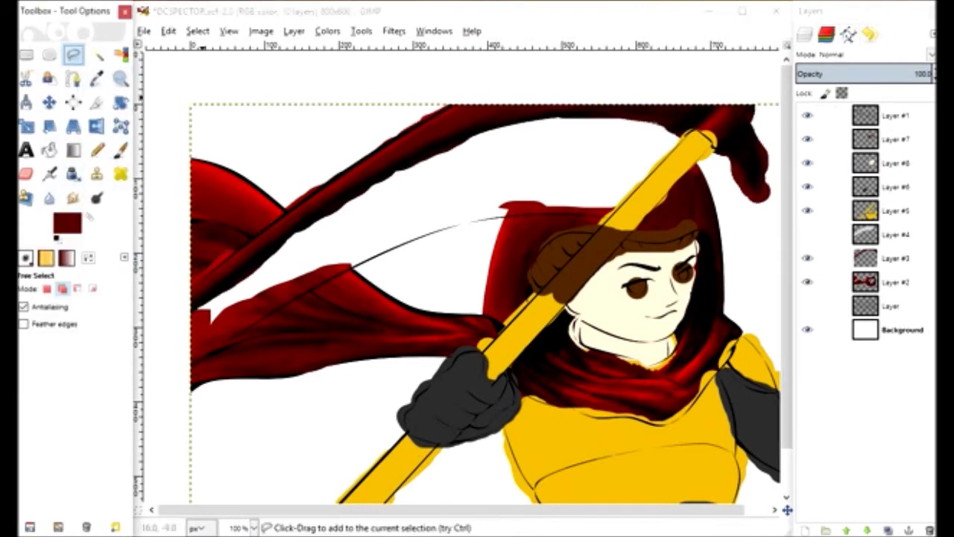
Zoom to 150% and select a sliver along the cape's left edge.
{"action": "left_click", "coordinate": [254, 527]}
{"action": "left_click", "coordinate": [243, 422]}
{"action": "left_click", "coordinate": [182, 348]}
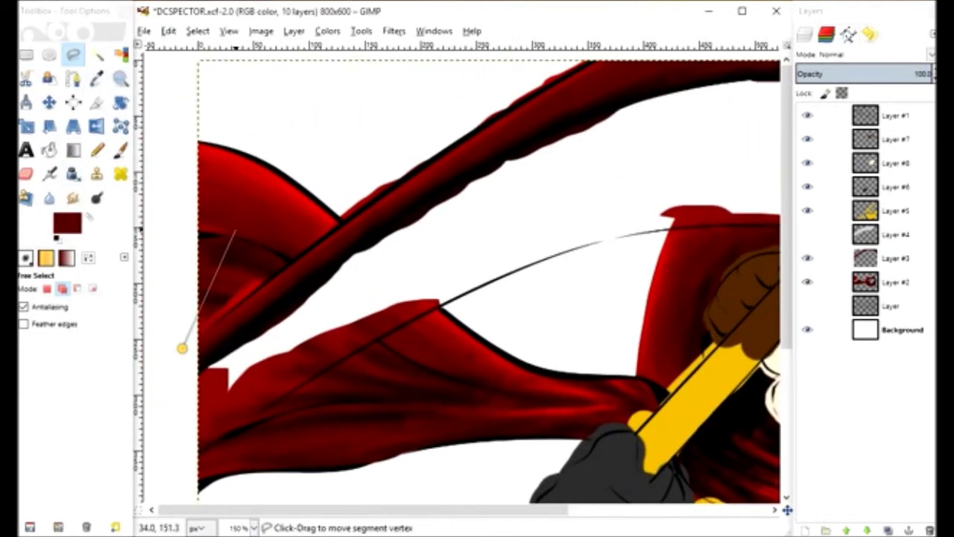
{"action": "key", "text": "Return"}
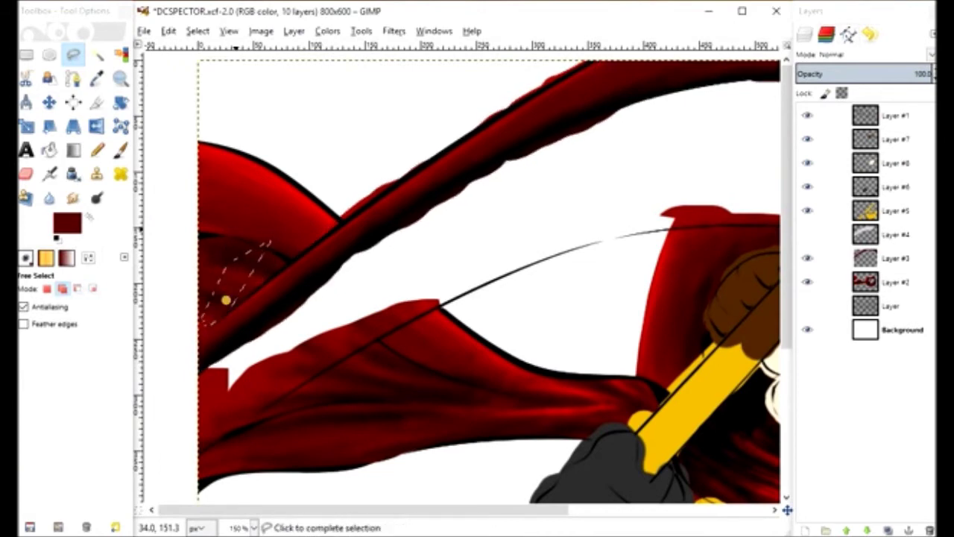
{"action": "left_click_drag", "start_coordinate": [219, 321], "coordinate": [273, 273]}
{"action": "key", "text": "Return"}
Outline a freehand selection along the red band's edge.
{"action": "left_click", "coordinate": [285, 267]}
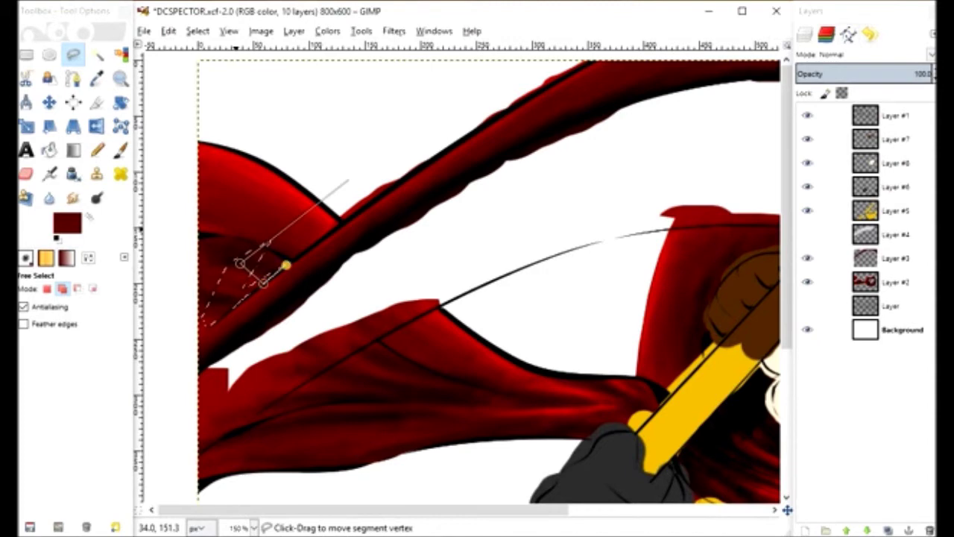
{"action": "left_click", "coordinate": [324, 237]}
{"action": "left_click", "coordinate": [341, 226]}
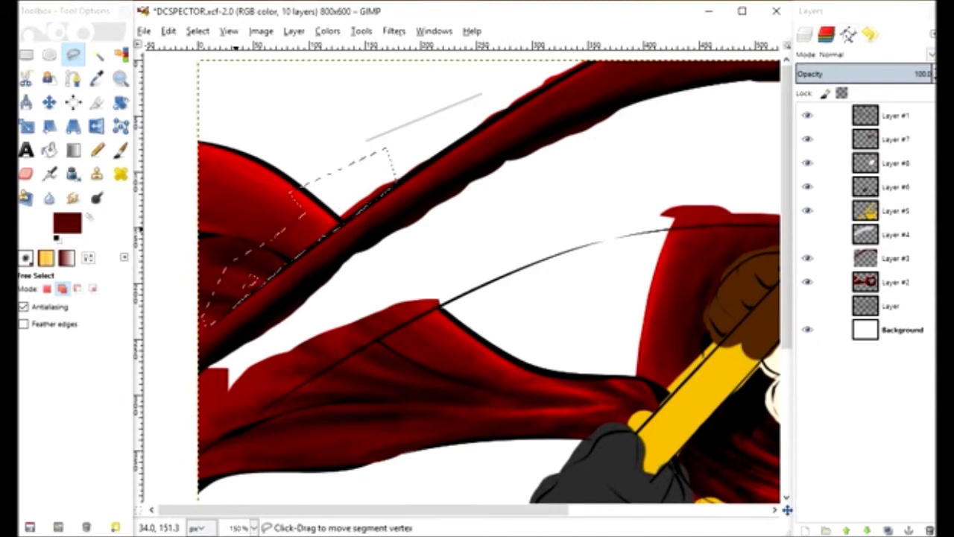
{"action": "left_click", "coordinate": [479, 96]}
{"action": "left_click", "coordinate": [498, 111]}
{"action": "key", "text": "Return"}
{"action": "scroll", "coordinate": [447, 291], "scroll_direction": "up", "scroll_amount": 1}
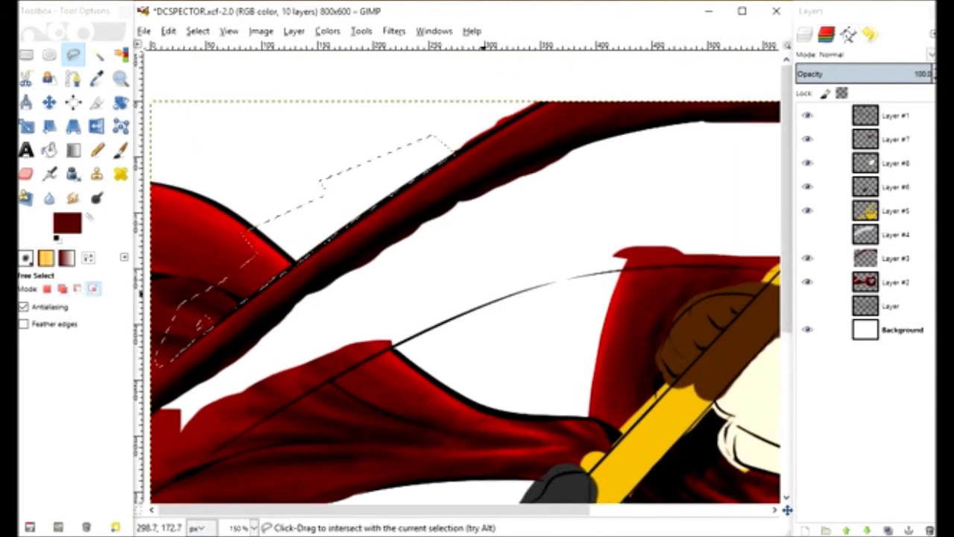
{"action": "scroll", "coordinate": [447, 291], "scroll_direction": "up", "scroll_amount": 2}
Select the red band's upper edge and clone cape texture into it.
{"action": "left_click", "coordinate": [463, 139]}
{"action": "left_click", "coordinate": [321, 195]}
{"action": "left_click", "coordinate": [356, 230]}
{"action": "left_click", "coordinate": [389, 212]}
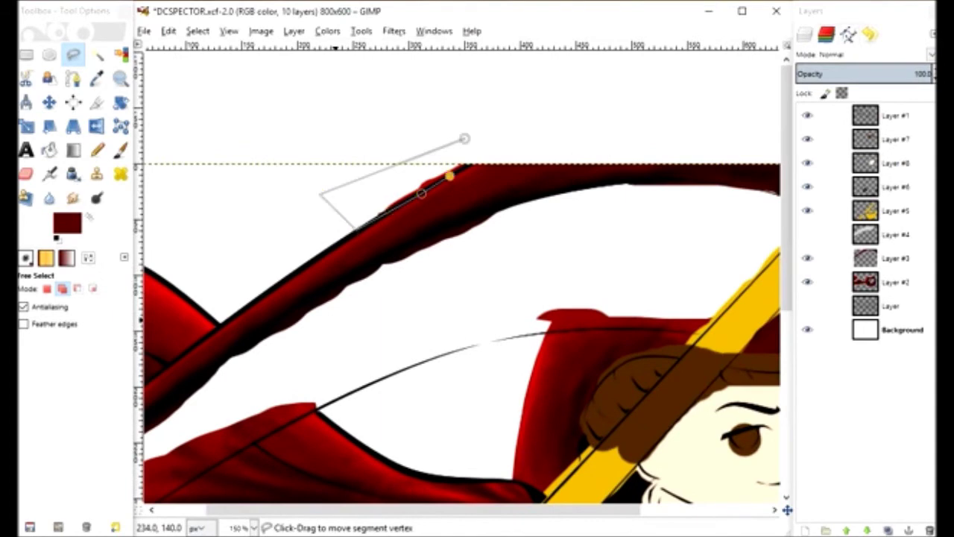
{"action": "key", "text": "Return"}
{"action": "scroll", "coordinate": [447, 298], "scroll_direction": "right", "scroll_amount": 5}
{"action": "key", "text": "c"}
{"action": "left_click_drag", "start_coordinate": [389, 190], "coordinate": [421, 197]}
Select and delete the red bulge on the cape tip's right edge.
{"action": "key", "text": "f"}
{"action": "left_click", "coordinate": [552, 159]}
{"action": "left_click", "coordinate": [545, 185]}
{"action": "left_click", "coordinate": [551, 193]}
{"action": "left_click", "coordinate": [555, 203]}
{"action": "left_click", "coordinate": [561, 212]}
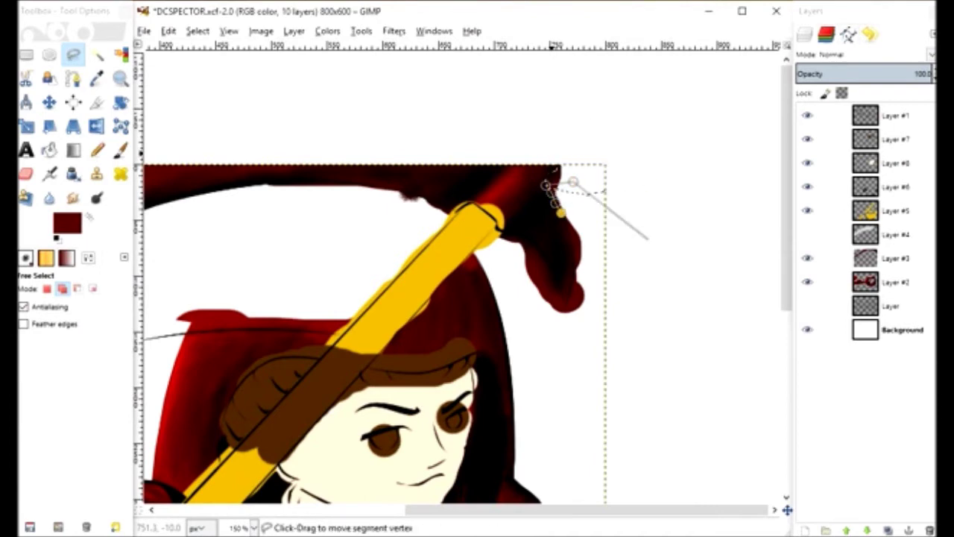
{"action": "key", "text": "Return"}
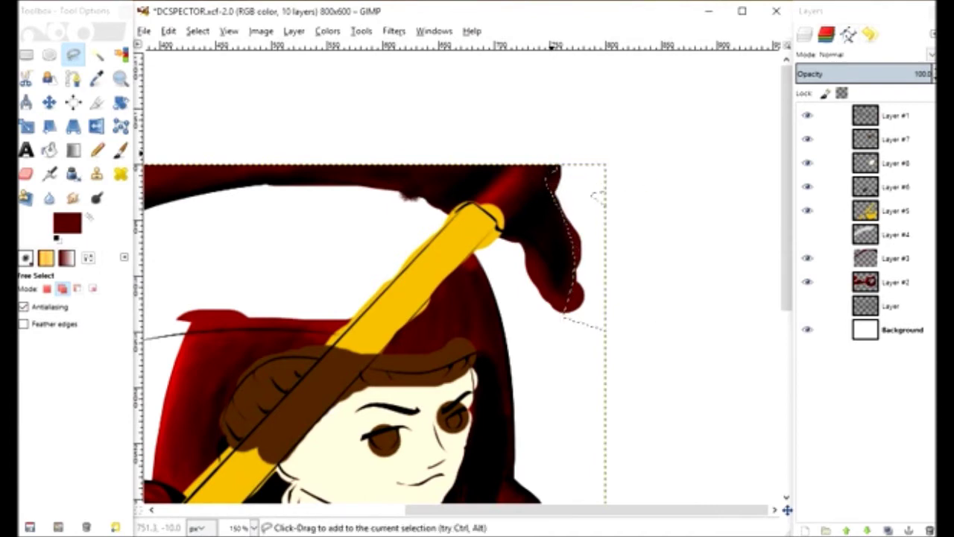
{"action": "key", "text": "Delete"}
Hide Layer #5, select a small area beside the cape tip, then show Layers #5 and #4.
{"action": "left_click", "coordinate": [806, 210]}
{"action": "left_click", "coordinate": [494, 223]}
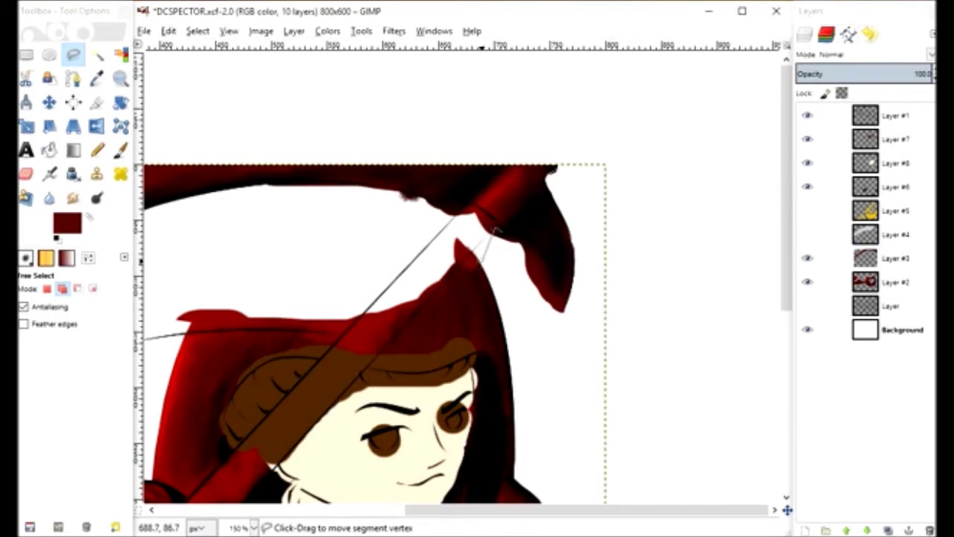
{"action": "left_click", "coordinate": [531, 239]}
{"action": "double_click", "coordinate": [562, 325]}
{"action": "key", "text": "Return"}
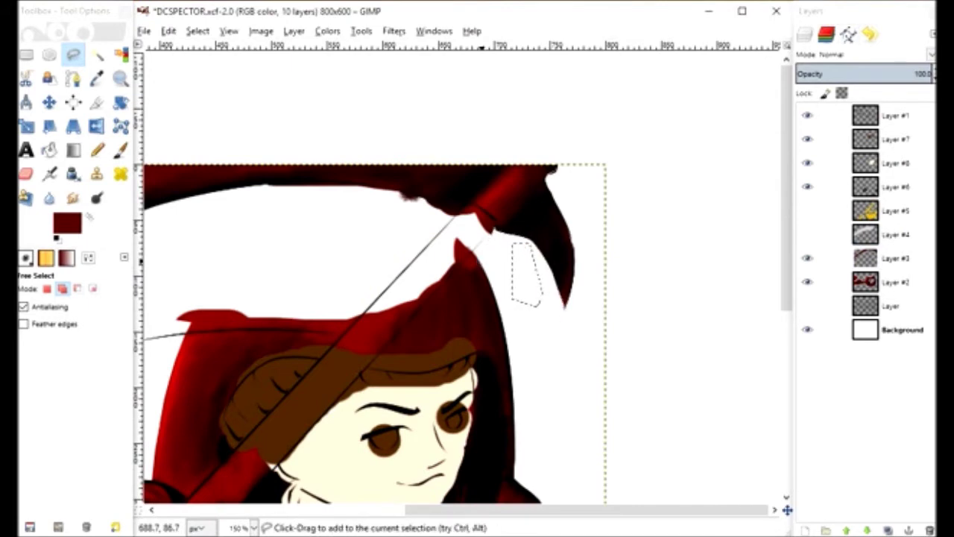
{"action": "left_click", "coordinate": [807, 210]}
{"action": "left_click", "coordinate": [806, 234]}
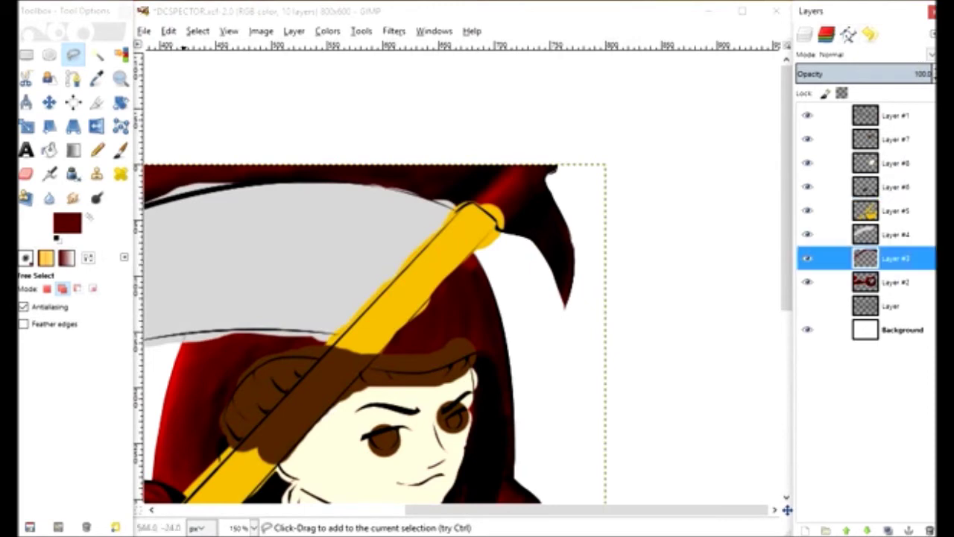
Outline a small selection at the cape tip's corner.
{"action": "key", "text": "c"}
{"action": "key", "text": "f"}
{"action": "left_click", "coordinate": [557, 167]}
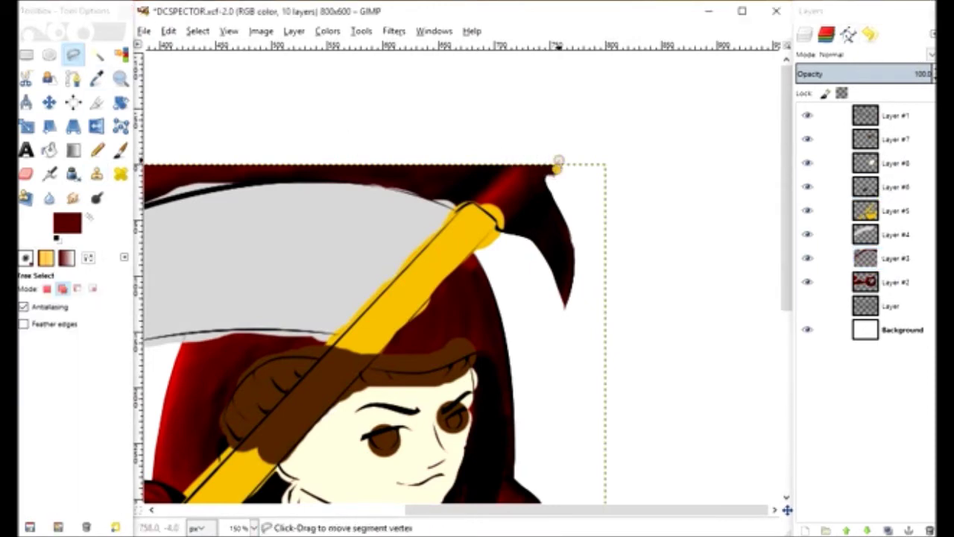
{"action": "double_click", "coordinate": [553, 172]}
Return to 100% zoom, sample the blade's grey, and Fuzzy Select the blade.
{"action": "left_click", "coordinate": [253, 527]}
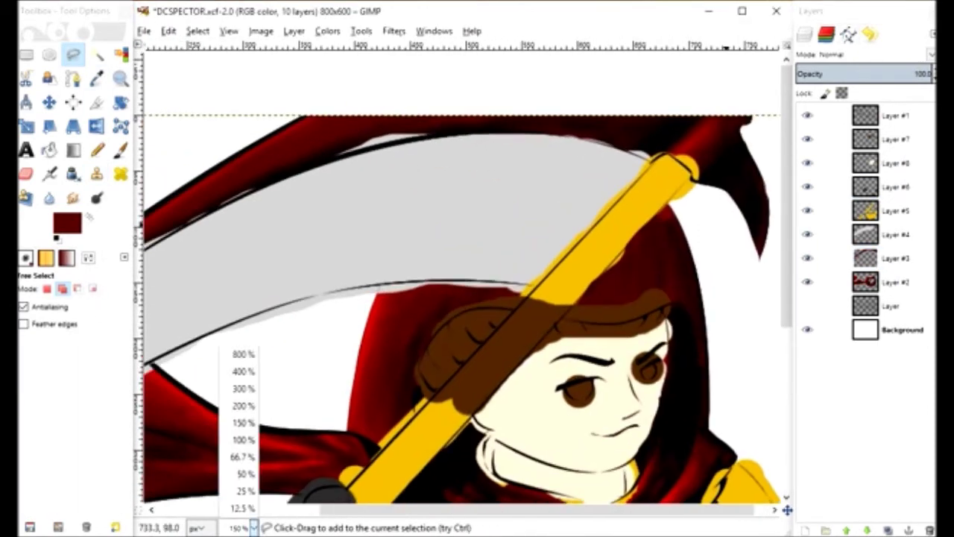
{"action": "left_click", "coordinate": [245, 422]}
{"action": "key", "text": "o"}
{"action": "left_click", "coordinate": [390, 167]}
{"action": "key", "text": "u"}
{"action": "left_click", "coordinate": [119, 149]}
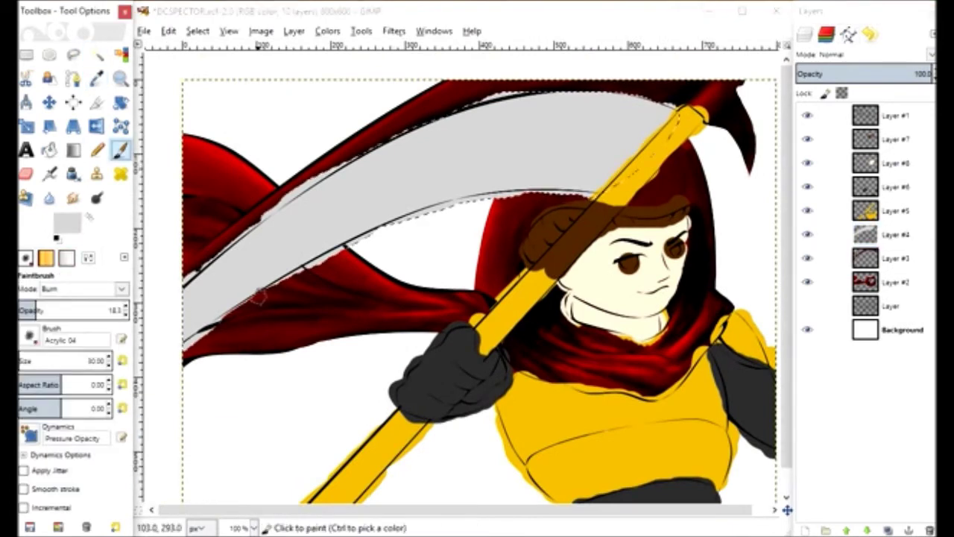
Darken the blade along its length in Multiply mode at 12.7 opacity.
{"action": "left_click", "coordinate": [74, 288]}
{"action": "left_click", "coordinate": [56, 185]}
{"action": "left_click_drag", "start_coordinate": [674, 103], "coordinate": [350, 166]}
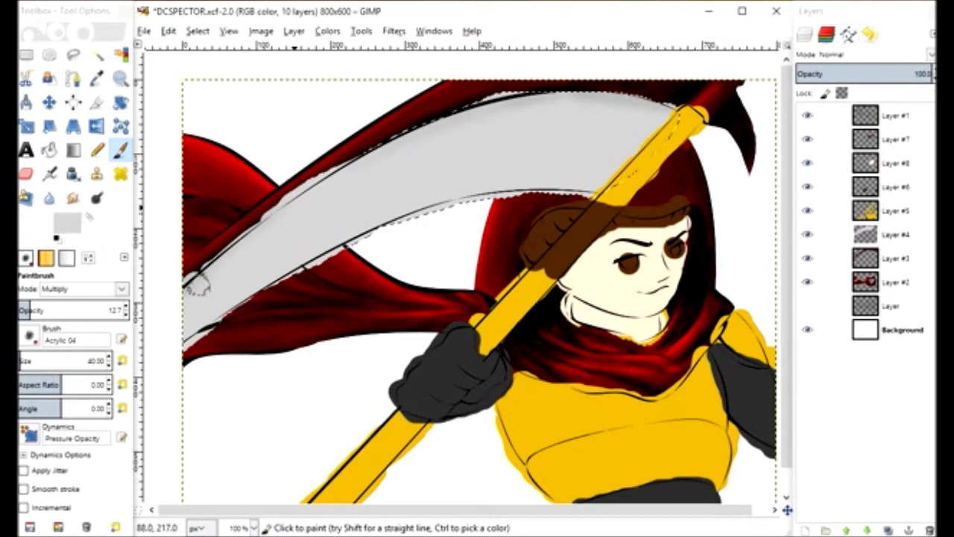
{"action": "left_click_drag", "start_coordinate": [197, 285], "coordinate": [358, 149]}
{"action": "mouse_move", "coordinate": [667, 109]}
{"action": "left_mouse_down"}
{"action": "mouse_move", "coordinate": [353, 242]}
{"action": "mouse_move", "coordinate": [328, 244]}
{"action": "mouse_move", "coordinate": [602, 181]}
{"action": "mouse_move", "coordinate": [591, 108]}
{"action": "left_mouse_up"}
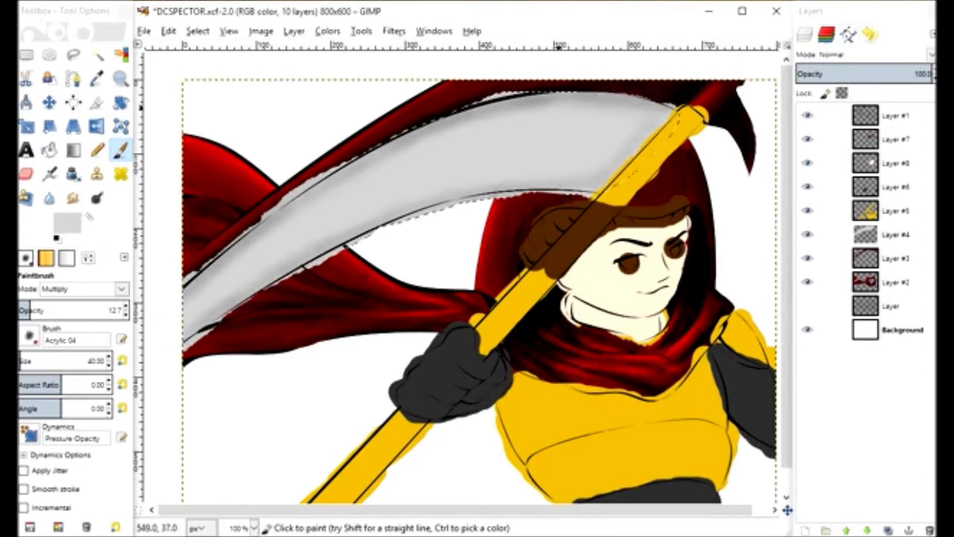
{"action": "left_click_drag", "start_coordinate": [492, 152], "coordinate": [562, 148]}
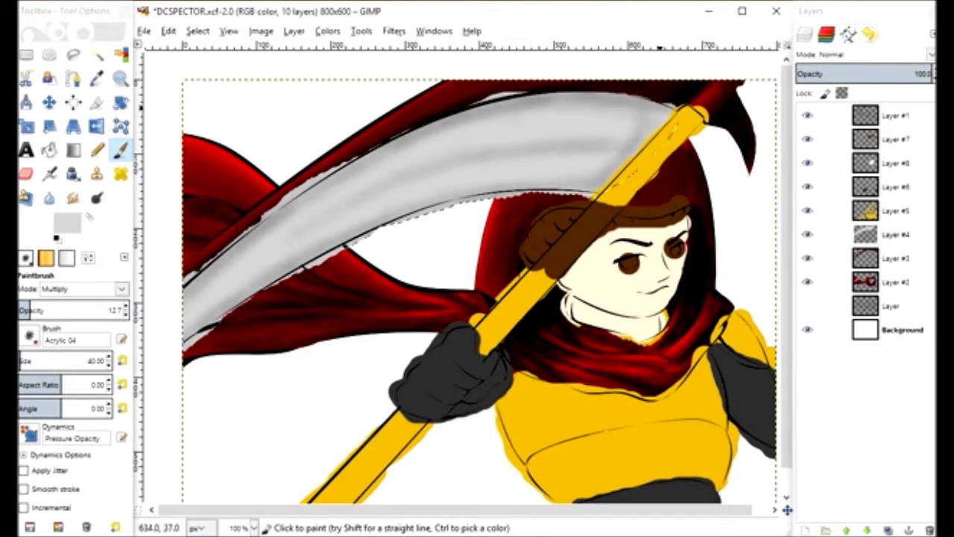
{"action": "left_click_drag", "start_coordinate": [594, 167], "coordinate": [395, 153]}
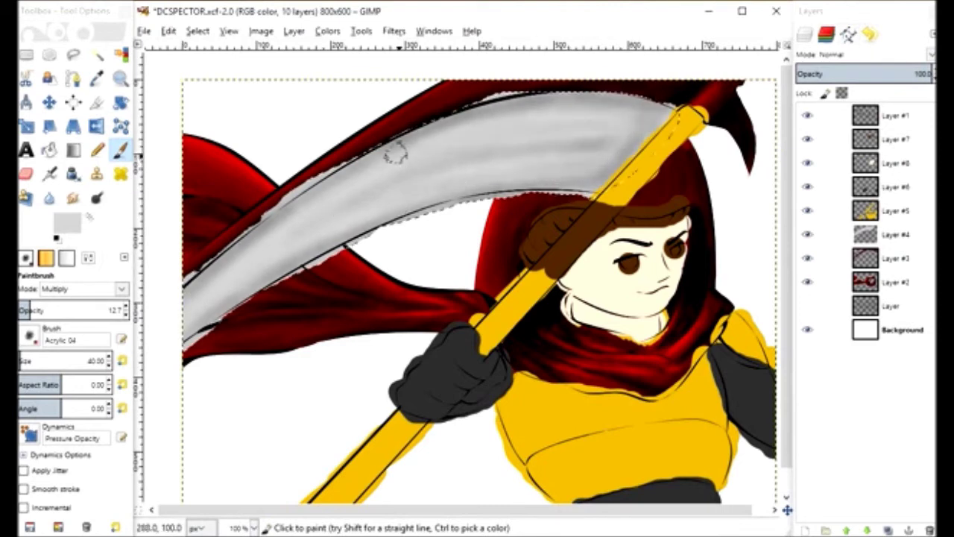
Brighten highlights along the blade in Screen mode at 4.2 opacity.
{"action": "left_click", "coordinate": [82, 288]}
{"action": "left_click", "coordinate": [54, 187]}
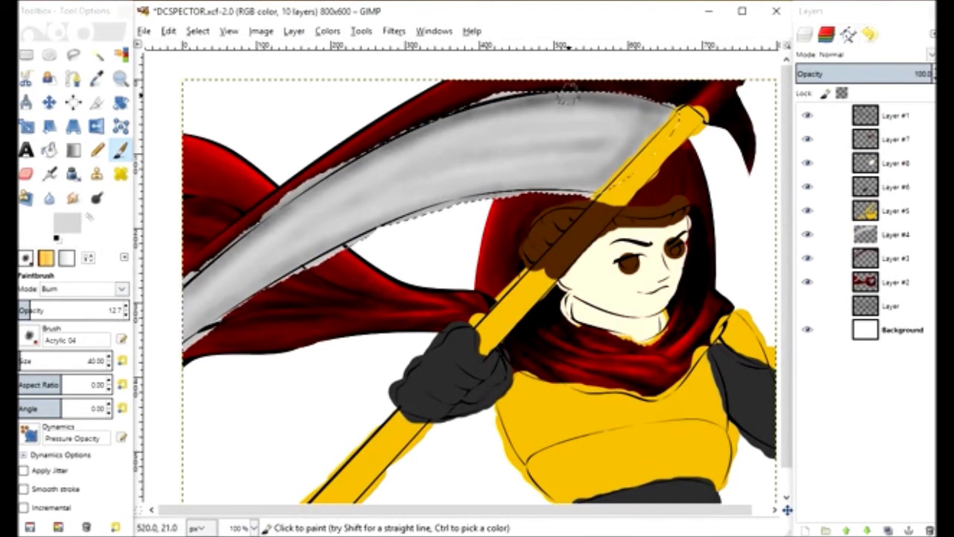
{"action": "left_click", "coordinate": [82, 288]}
{"action": "left_click", "coordinate": [60, 115]}
{"action": "left_click", "coordinate": [23, 310]}
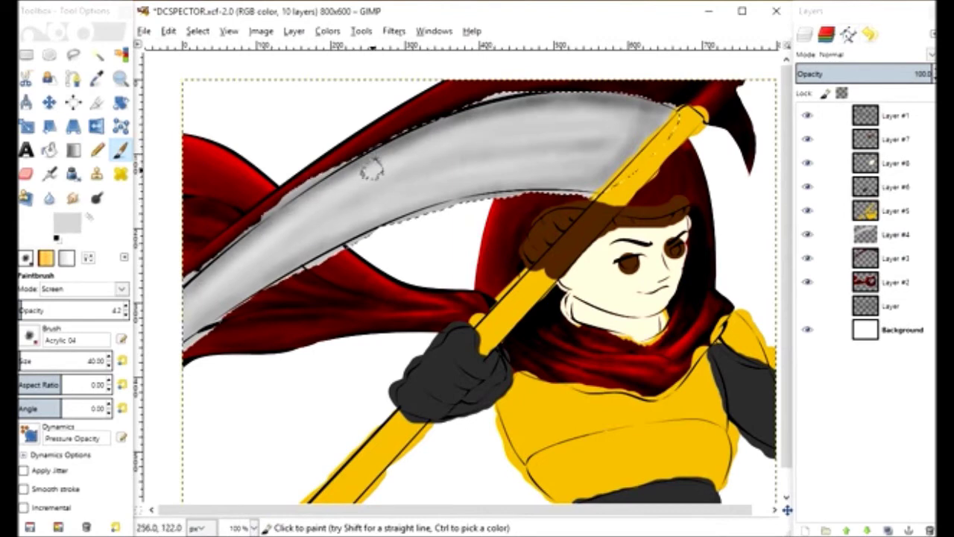
{"action": "mouse_move", "coordinate": [208, 294]}
{"action": "left_mouse_down"}
{"action": "mouse_move", "coordinate": [272, 234]}
{"action": "mouse_move", "coordinate": [464, 128]}
{"action": "mouse_move", "coordinate": [441, 185]}
{"action": "left_mouse_up"}
Add faint darker Multiply strokes on the blade, trying Dodge before returning to Multiply.
{"action": "left_click", "coordinate": [82, 289]}
{"action": "left_click", "coordinate": [59, 246]}
{"action": "left_click_drag", "start_coordinate": [425, 216], "coordinate": [565, 157]}
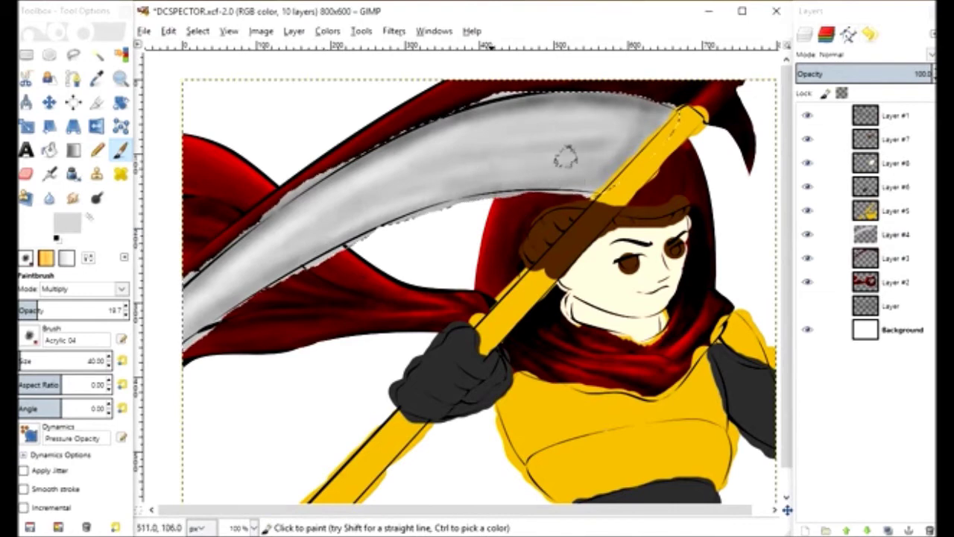
{"action": "left_click", "coordinate": [82, 288]}
{"action": "left_click", "coordinate": [64, 134]}
{"action": "left_click", "coordinate": [82, 288]}
{"action": "left_click", "coordinate": [64, 134]}
{"action": "left_click", "coordinate": [82, 289]}
{"action": "left_click", "coordinate": [60, 246]}
Darken more streaks across the blade's middle and upper edge.
{"action": "left_click", "coordinate": [640, 134]}
{"action": "left_click_drag", "start_coordinate": [552, 182], "coordinate": [589, 175]}
{"action": "mouse_move", "coordinate": [522, 127]}
{"action": "left_mouse_down"}
{"action": "mouse_move", "coordinate": [571, 121]}
{"action": "mouse_move", "coordinate": [552, 164]}
{"action": "mouse_move", "coordinate": [572, 125]}
{"action": "mouse_move", "coordinate": [439, 195]}
{"action": "left_mouse_up"}
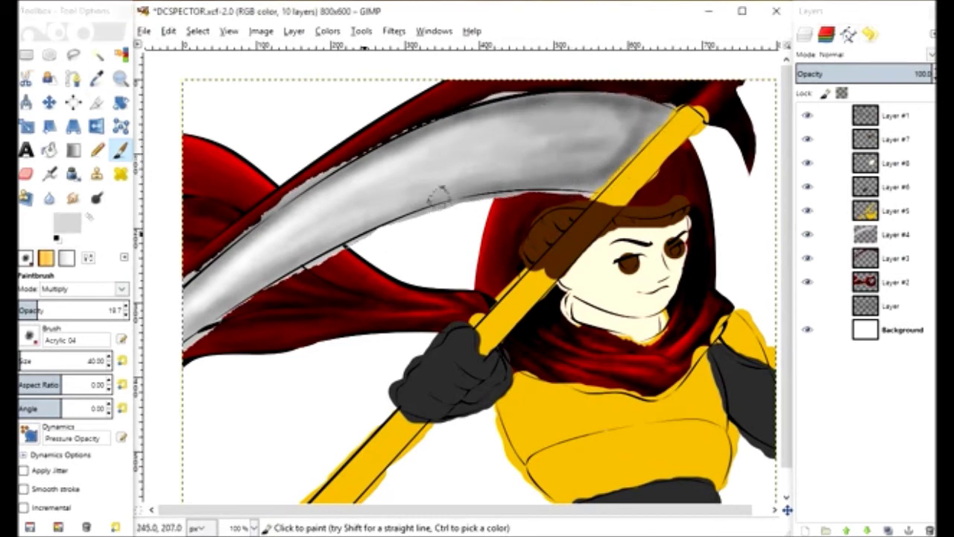
{"action": "left_click_drag", "start_coordinate": [336, 233], "coordinate": [494, 153]}
{"action": "left_click_drag", "start_coordinate": [589, 126], "coordinate": [395, 194]}
{"action": "left_click_drag", "start_coordinate": [611, 95], "coordinate": [514, 142]}
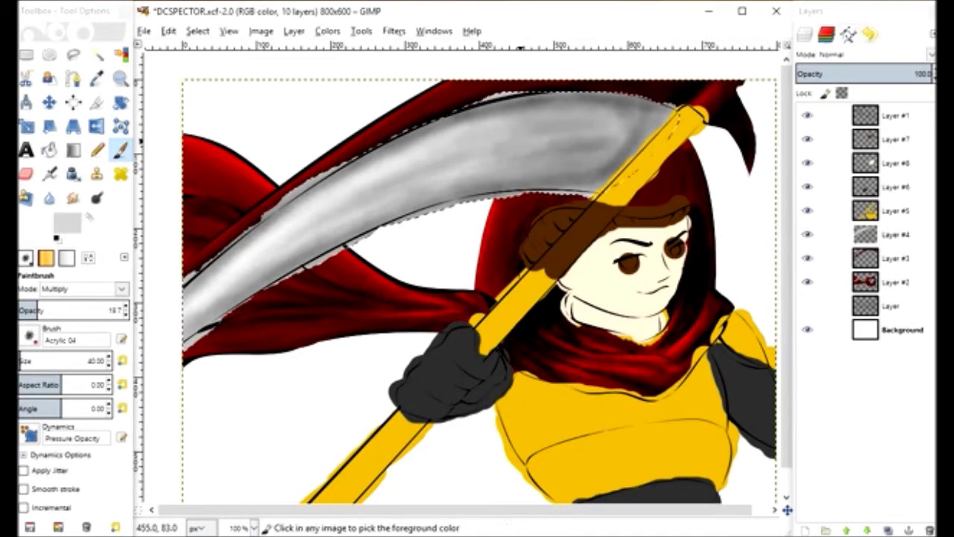
{"action": "left_click", "coordinate": [73, 55]}
{"action": "left_click", "coordinate": [243, 422]}
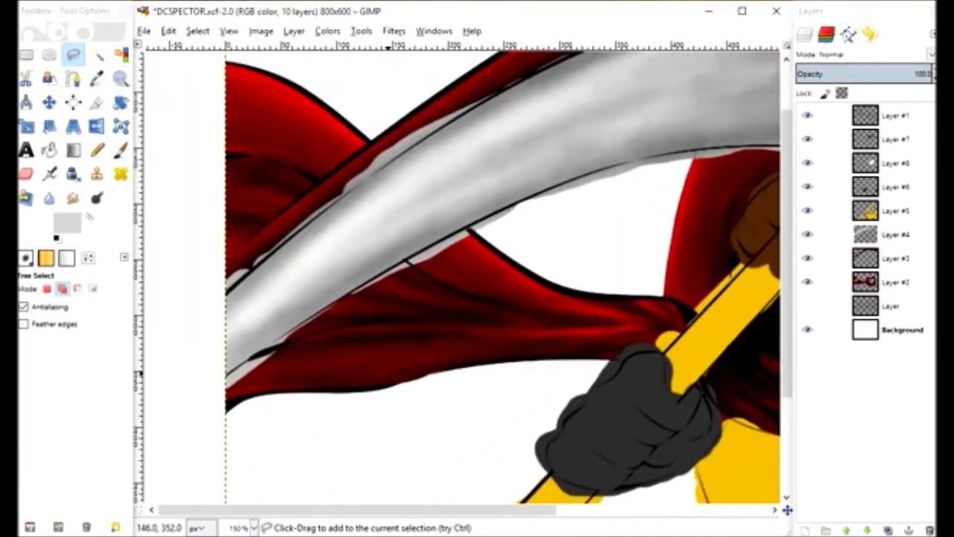
Begin a freehand outline on the blade edge and save the image.
{"action": "left_click", "coordinate": [194, 255]}
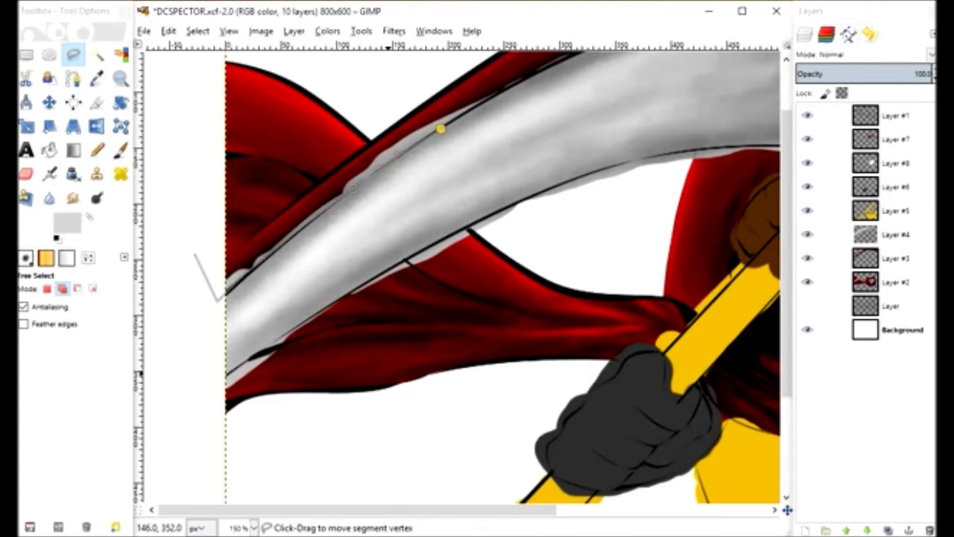
{"action": "key", "text": "Escape"}
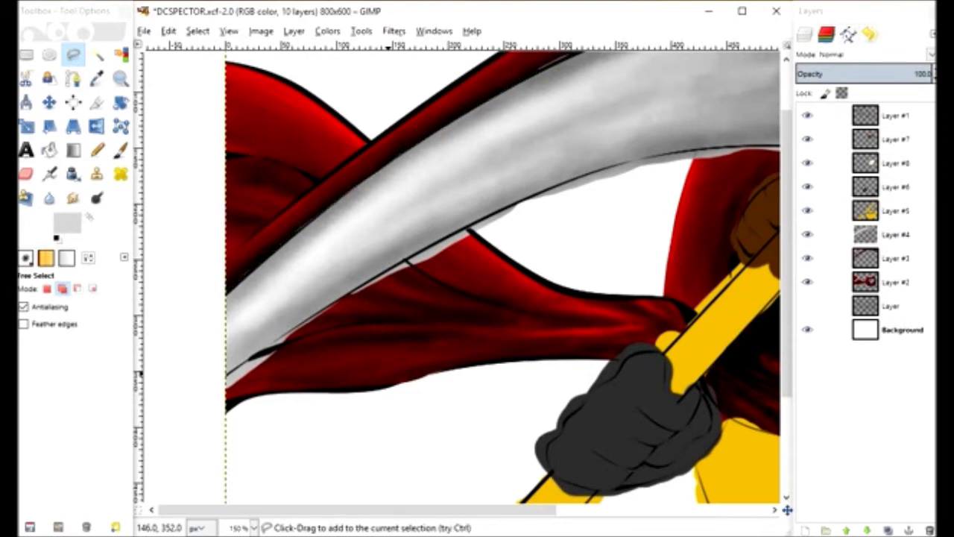
{"action": "left_click", "coordinate": [234, 287]}
{"action": "left_click", "coordinate": [295, 224]}
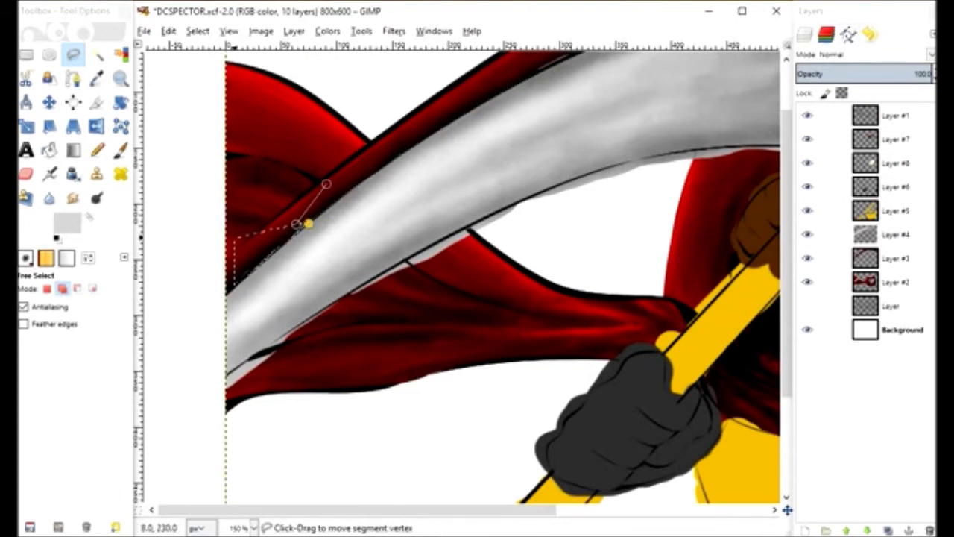
{"action": "key", "text": "ctrl+s"}
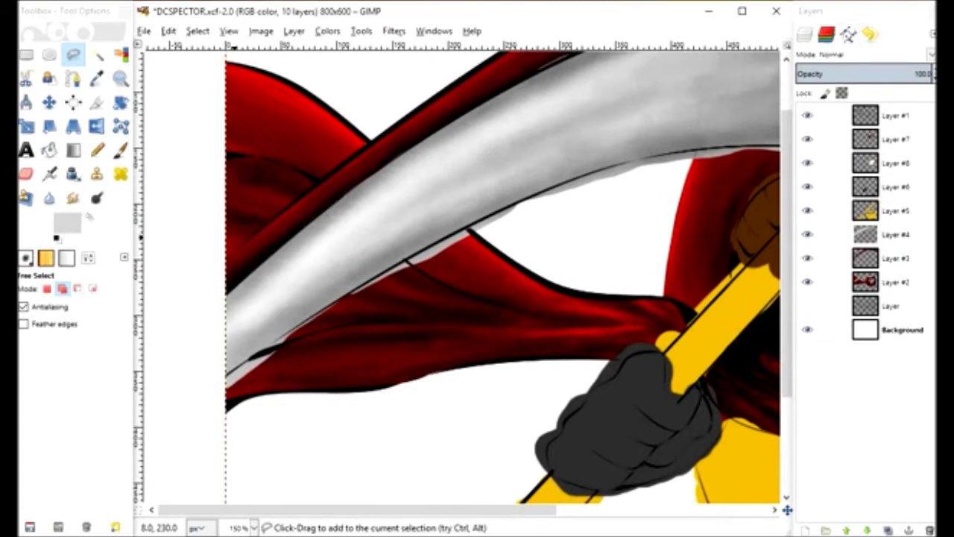
Trace outline points along the scythe blade's edge, then cancel the outline.
{"action": "left_click", "coordinate": [217, 386]}
{"action": "left_click", "coordinate": [404, 421]}
{"action": "left_click", "coordinate": [272, 422]}
{"action": "left_click", "coordinate": [227, 423]}
{"action": "left_click", "coordinate": [303, 369]}
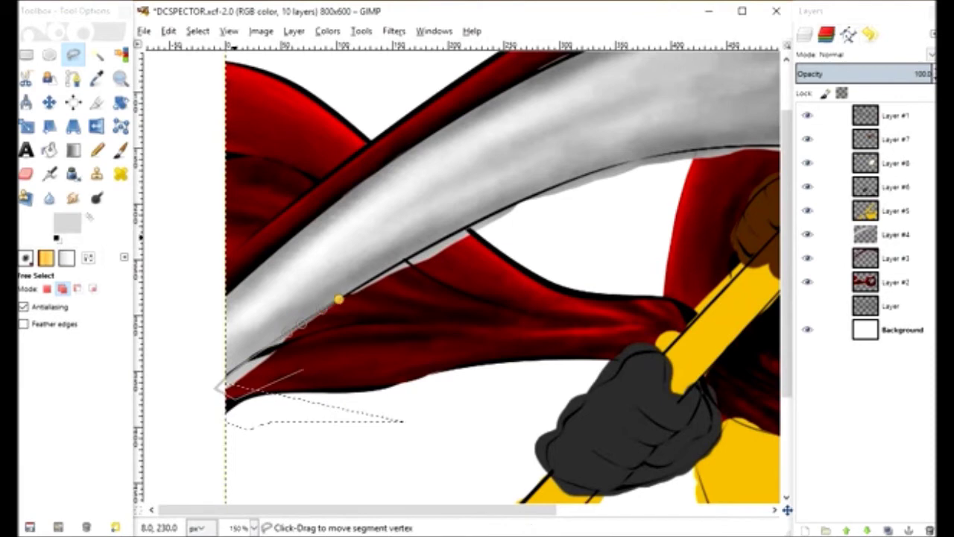
{"action": "left_click", "coordinate": [475, 305]}
{"action": "left_click", "coordinate": [418, 261]}
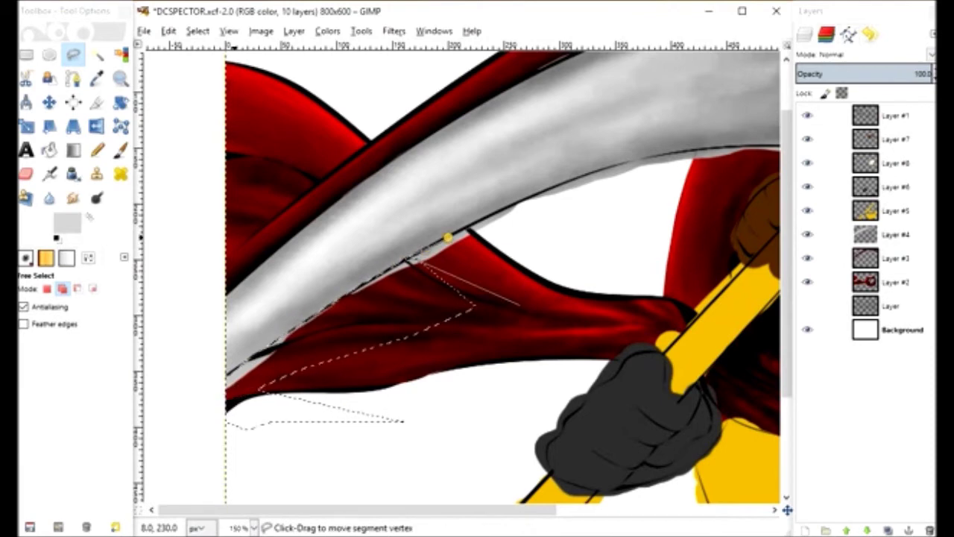
{"action": "left_click_drag", "start_coordinate": [488, 217], "coordinate": [555, 188]}
{"action": "key", "text": "Escape"}
On Layer #4, select the grey spill below the blade's lower edge.
{"action": "left_click", "coordinate": [894, 234]}
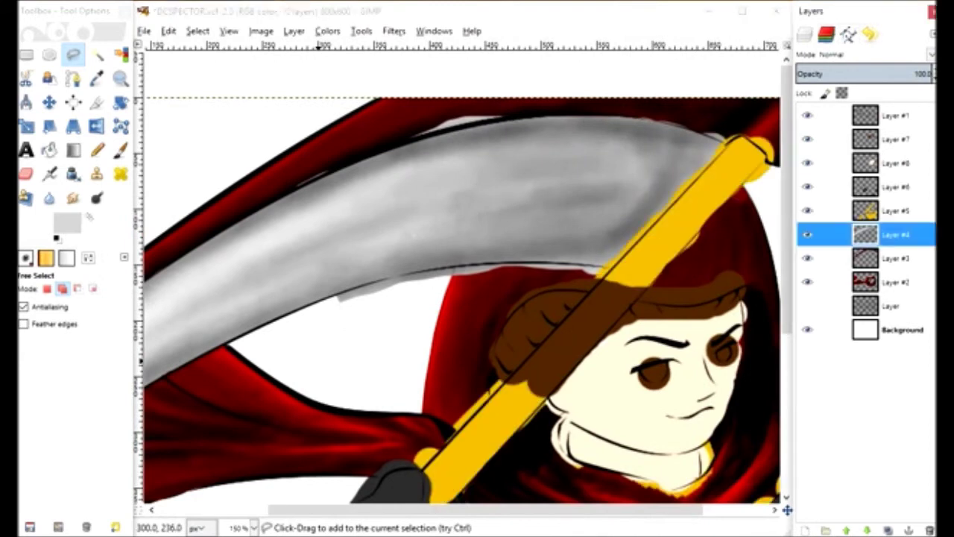
{"action": "left_click", "coordinate": [350, 288]}
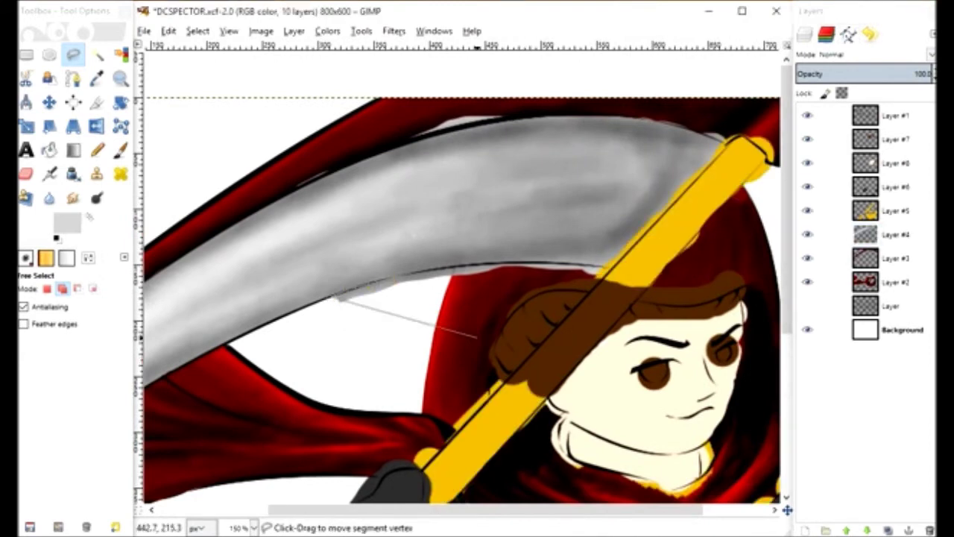
{"action": "left_click", "coordinate": [476, 337]}
{"action": "left_click", "coordinate": [483, 286]}
{"action": "left_click_drag", "start_coordinate": [514, 262], "coordinate": [621, 272]}
{"action": "key", "text": "Return"}
{"action": "key", "text": "Escape"}
{"action": "left_click", "coordinate": [341, 298]}
{"action": "key", "text": "Escape"}
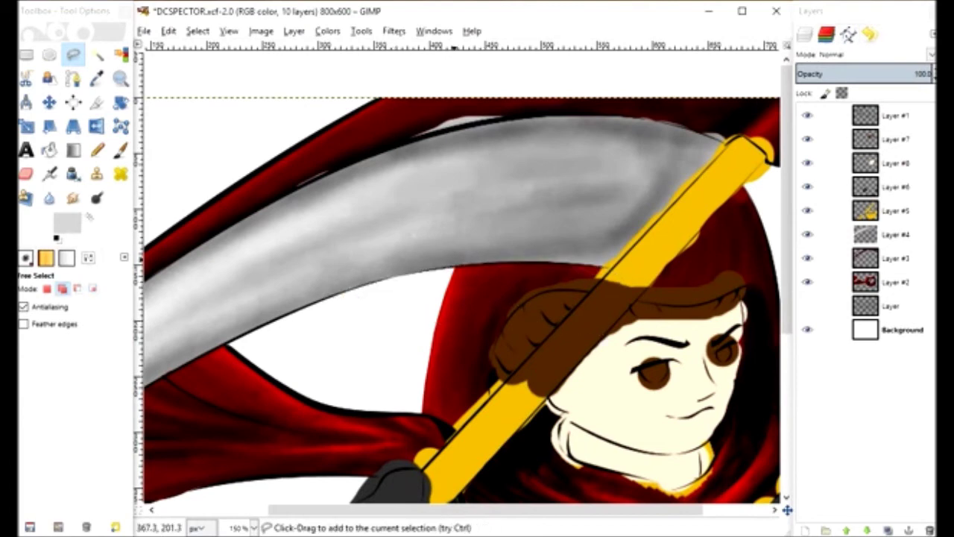
Outline a selection along the blade's top edge toward its right end.
{"action": "scroll", "coordinate": [358, 105], "scroll_direction": "up", "scroll_amount": 2}
{"action": "left_click", "coordinate": [357, 104]}
{"action": "left_click", "coordinate": [283, 216]}
{"action": "left_click", "coordinate": [315, 210]}
{"action": "left_click", "coordinate": [354, 192]}
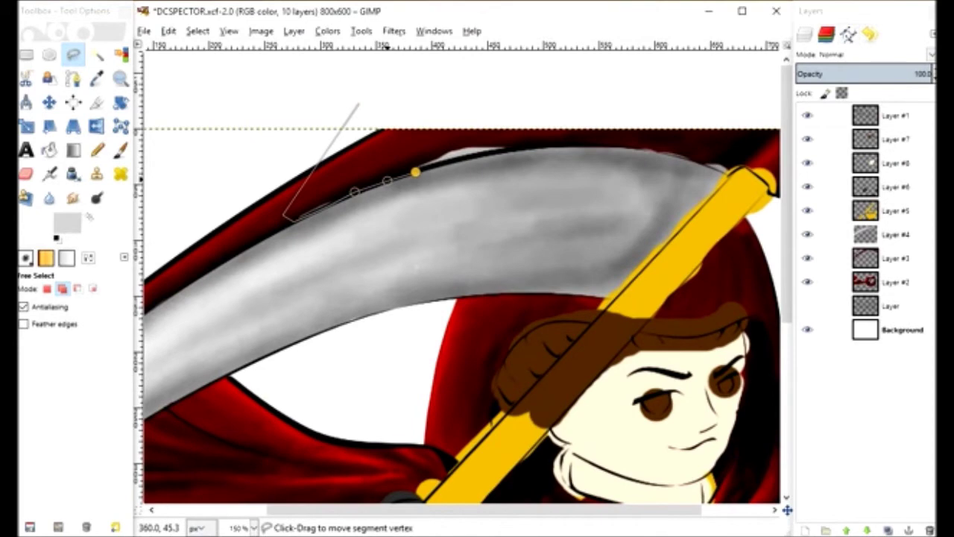
{"action": "left_click", "coordinate": [585, 141]}
{"action": "left_click", "coordinate": [595, 123]}
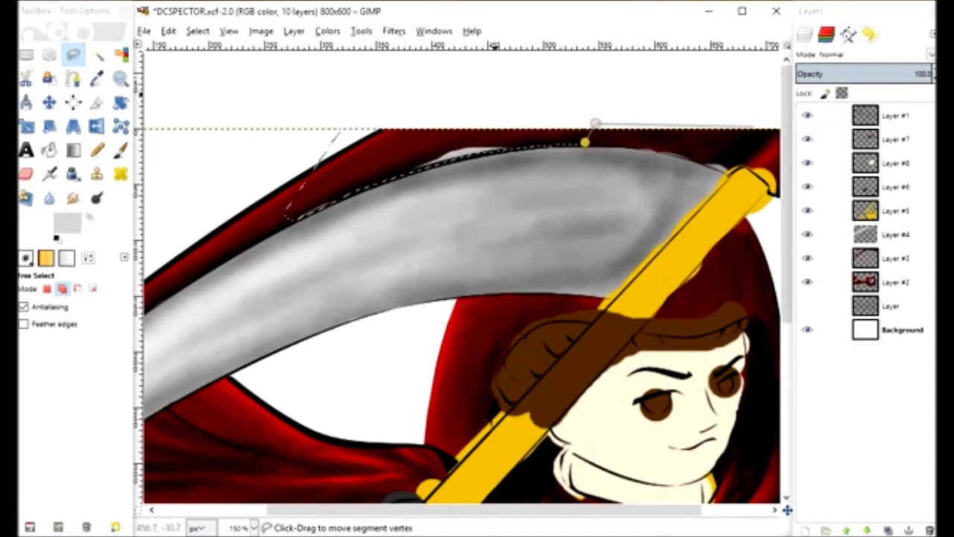
{"action": "left_click", "coordinate": [638, 151]}
{"action": "left_click", "coordinate": [660, 152]}
{"action": "key", "text": "Return"}
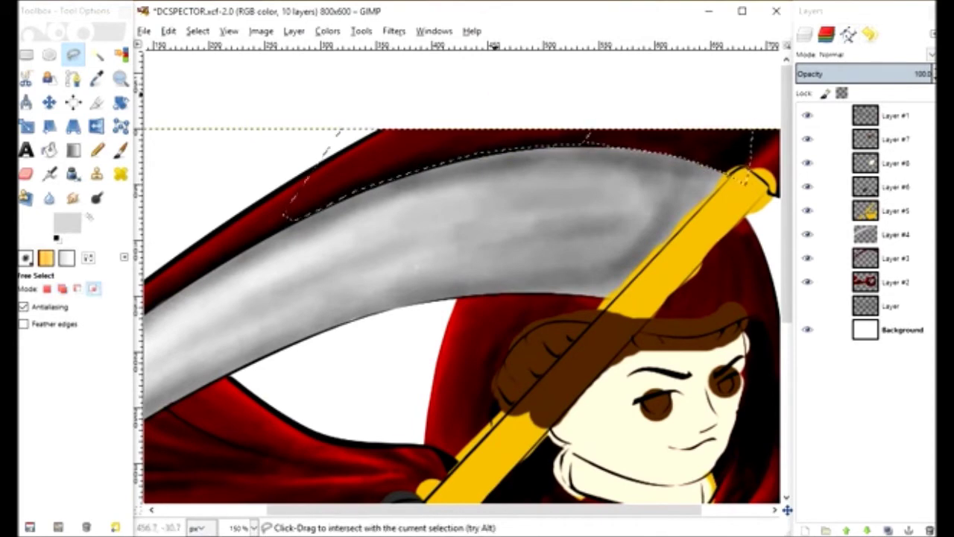
Erase the dark shading around the neck with the Eraser.
{"action": "scroll", "coordinate": [503, 254], "scroll_direction": "down", "scroll_amount": 2}
{"action": "scroll", "coordinate": [503, 254], "scroll_direction": "down", "scroll_amount": 2}
{"action": "scroll", "coordinate": [503, 253], "scroll_direction": "down", "scroll_amount": 2}
{"action": "key", "text": "shift+e"}
{"action": "left_click_drag", "start_coordinate": [503, 254], "coordinate": [625, 309]}
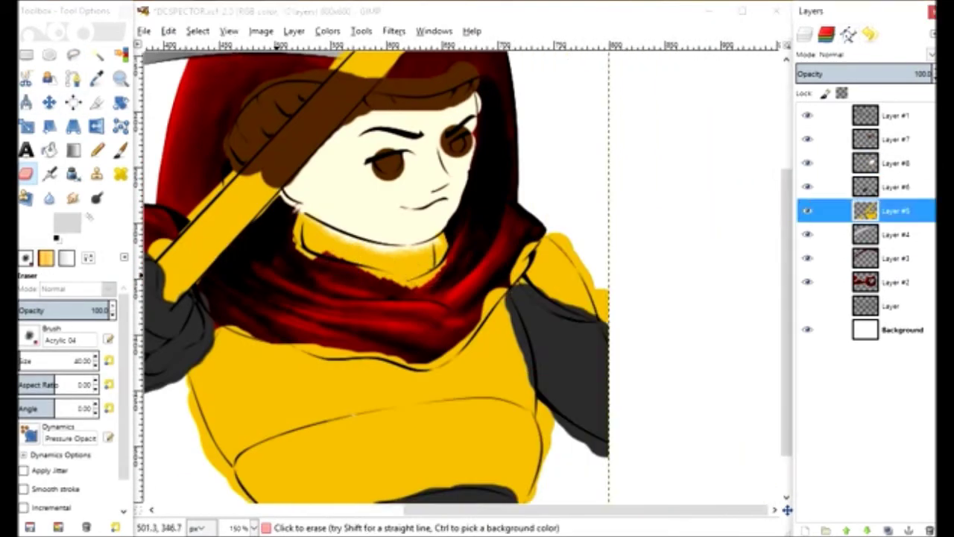
On Layer #6, select the dark grey right sleeve by colour.
{"action": "left_click", "coordinate": [894, 186]}
{"action": "key", "text": "m"}
{"action": "left_click", "coordinate": [96, 150]}
{"action": "left_click", "coordinate": [96, 55]}
{"action": "left_click", "coordinate": [570, 351]}
{"action": "scroll", "coordinate": [559, 328], "scroll_direction": "down", "scroll_amount": 2}
Sample the sleeve's dark grey, save, and paint darker shading over the right shoulder and sleeve.
{"action": "key", "text": "p"}
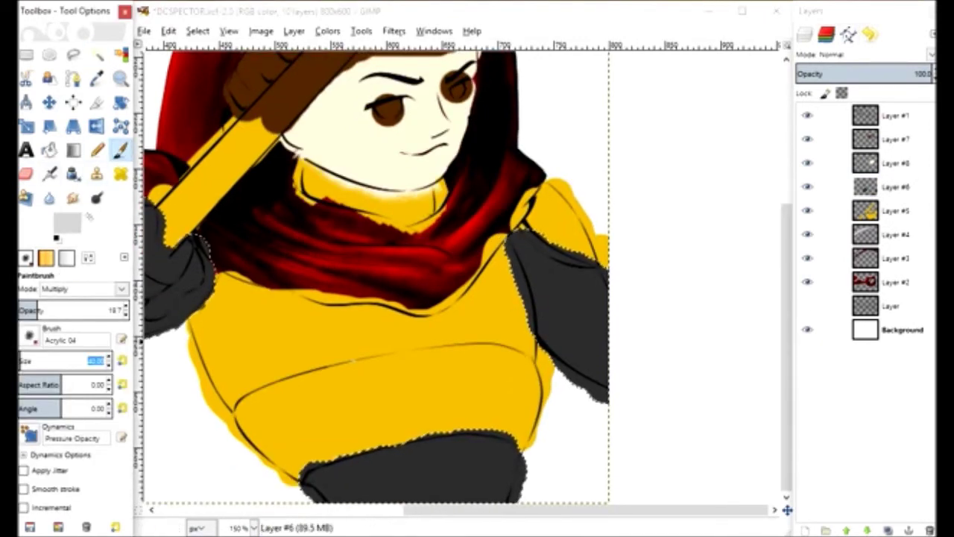
{"action": "key", "text": "o"}
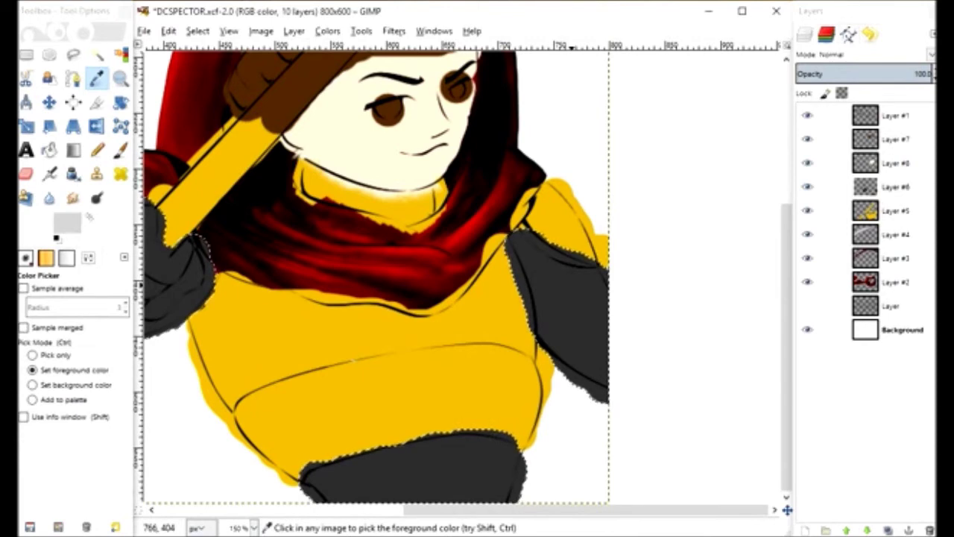
{"action": "left_click", "coordinate": [602, 280]}
{"action": "key", "text": "p"}
{"action": "key", "text": "ctrl+s"}
{"action": "mouse_move", "coordinate": [608, 203]}
{"action": "left_mouse_down"}
{"action": "mouse_move", "coordinate": [545, 252]}
{"action": "mouse_move", "coordinate": [566, 359]}
{"action": "mouse_move", "coordinate": [601, 279]}
{"action": "left_mouse_up"}
{"action": "mouse_move", "coordinate": [545, 312]}
{"action": "left_mouse_down"}
{"action": "mouse_move", "coordinate": [607, 369]}
{"action": "mouse_move", "coordinate": [571, 295]}
{"action": "left_mouse_up"}
{"action": "left_click_drag", "start_coordinate": [589, 368], "coordinate": [549, 322]}
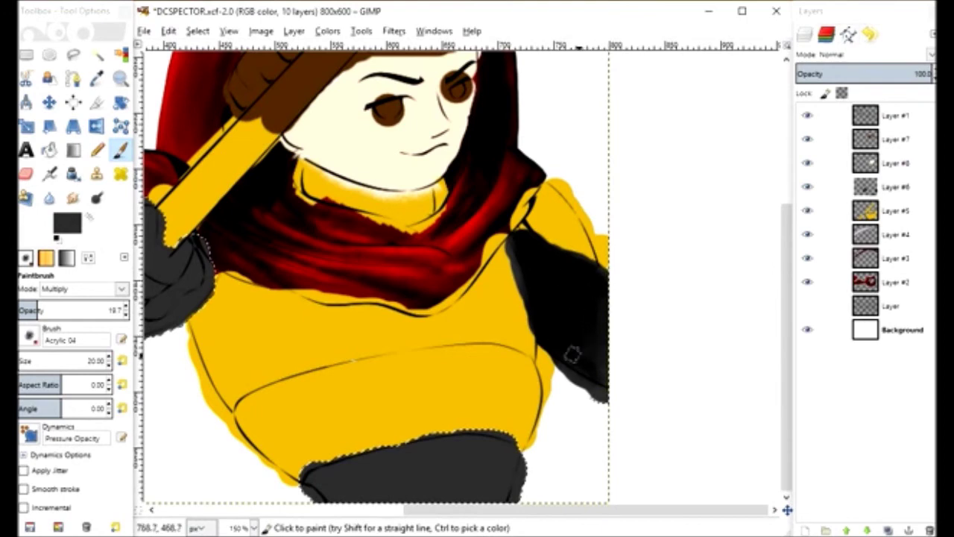
Deepen Multiply shadows on the lower black band's right edge, top and middle.
{"action": "scroll", "coordinate": [569, 355], "scroll_direction": "down", "scroll_amount": 3}
{"action": "scroll", "coordinate": [569, 355], "scroll_direction": "left", "scroll_amount": 2}
{"action": "left_click_drag", "start_coordinate": [590, 347], "coordinate": [596, 391]}
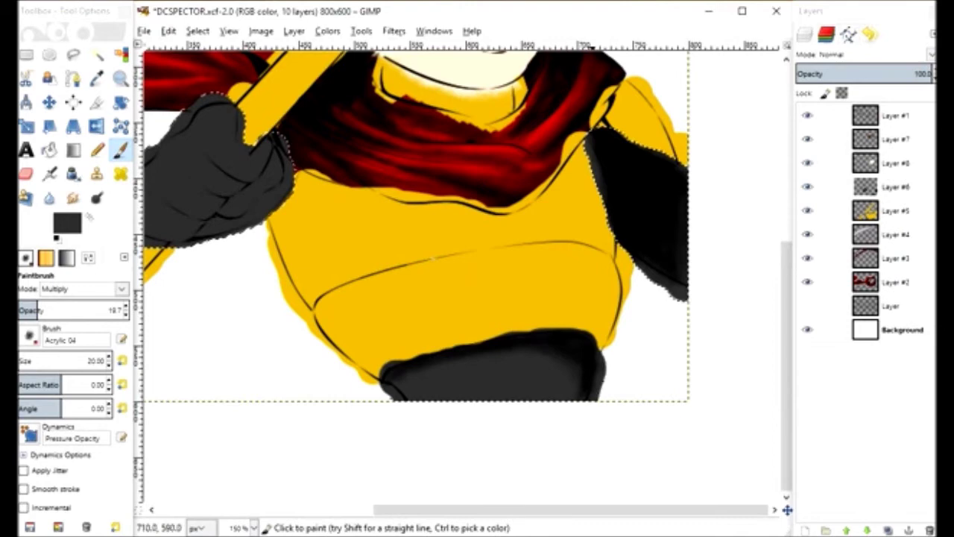
{"action": "left_click_drag", "start_coordinate": [556, 355], "coordinate": [537, 347]}
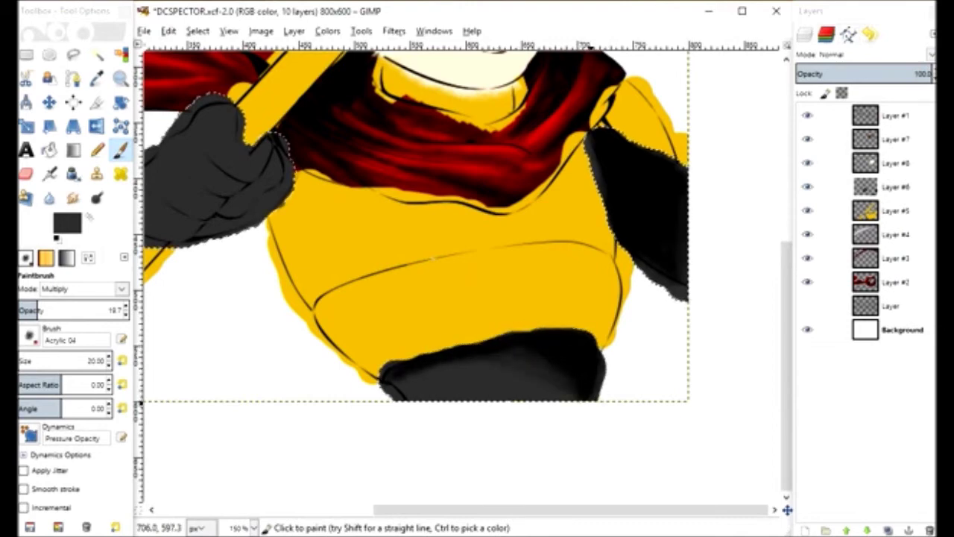
{"action": "left_click_drag", "start_coordinate": [590, 397], "coordinate": [581, 395]}
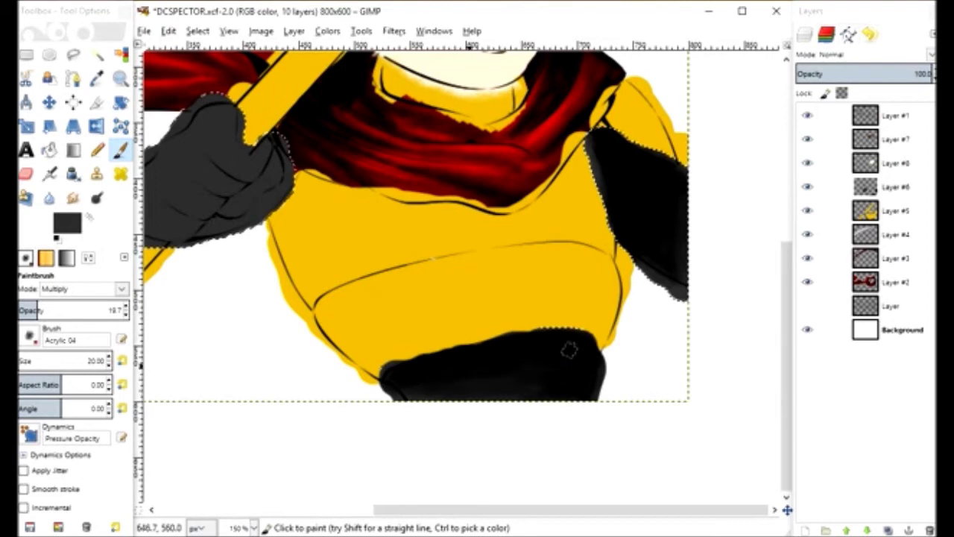
Paint darker multiplied shadows over the glove's lower, right and middle areas.
{"action": "scroll", "coordinate": [533, 373], "scroll_direction": "up", "scroll_amount": 3}
{"action": "scroll", "coordinate": [521, 336], "scroll_direction": "left", "scroll_amount": 5}
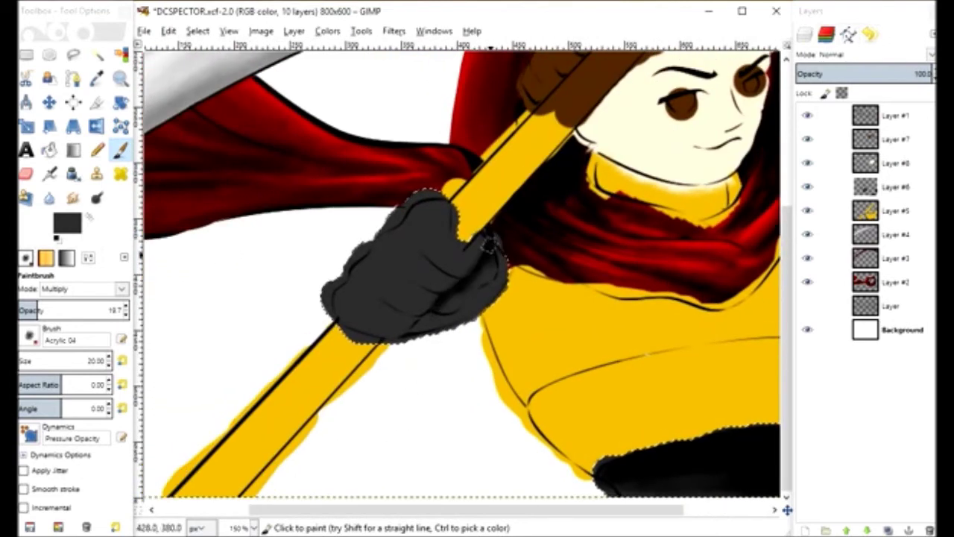
{"action": "left_click_drag", "start_coordinate": [483, 282], "coordinate": [425, 319]}
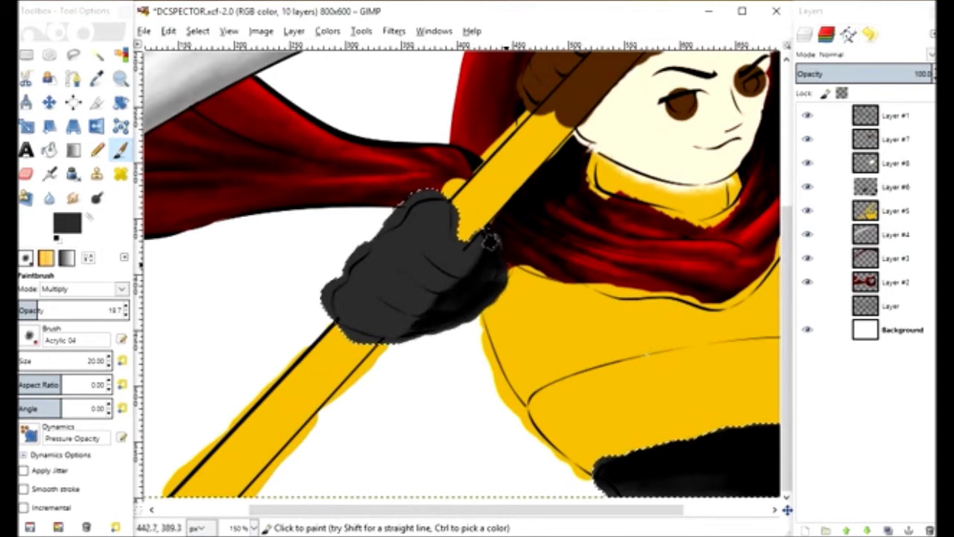
{"action": "left_click_drag", "start_coordinate": [503, 245], "coordinate": [402, 339]}
{"action": "left_click_drag", "start_coordinate": [440, 227], "coordinate": [469, 256]}
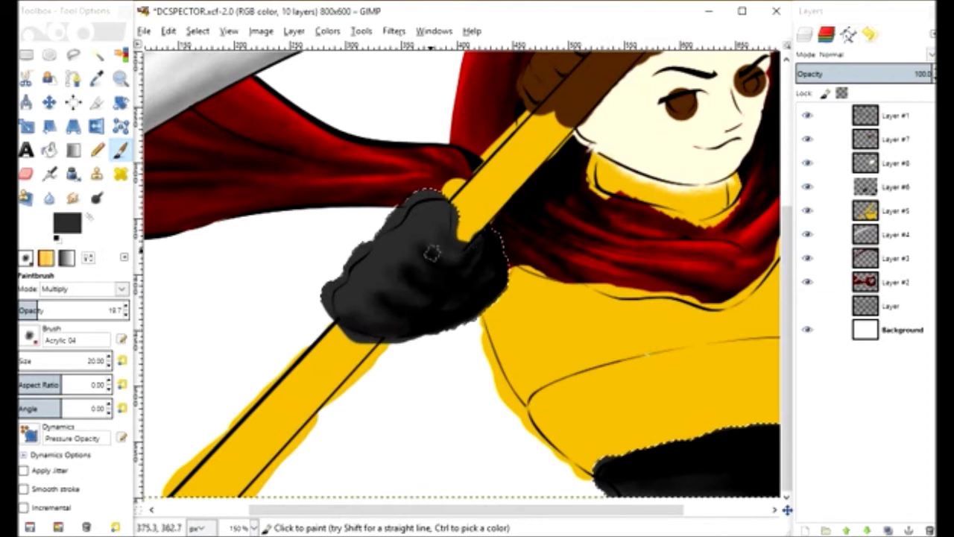
{"action": "mouse_move", "coordinate": [375, 266]}
{"action": "left_mouse_down"}
{"action": "mouse_move", "coordinate": [390, 305]}
{"action": "mouse_move", "coordinate": [418, 275]}
{"action": "mouse_move", "coordinate": [386, 277]}
{"action": "mouse_move", "coordinate": [403, 257]}
{"action": "mouse_move", "coordinate": [390, 288]}
{"action": "mouse_move", "coordinate": [423, 321]}
{"action": "left_mouse_up"}
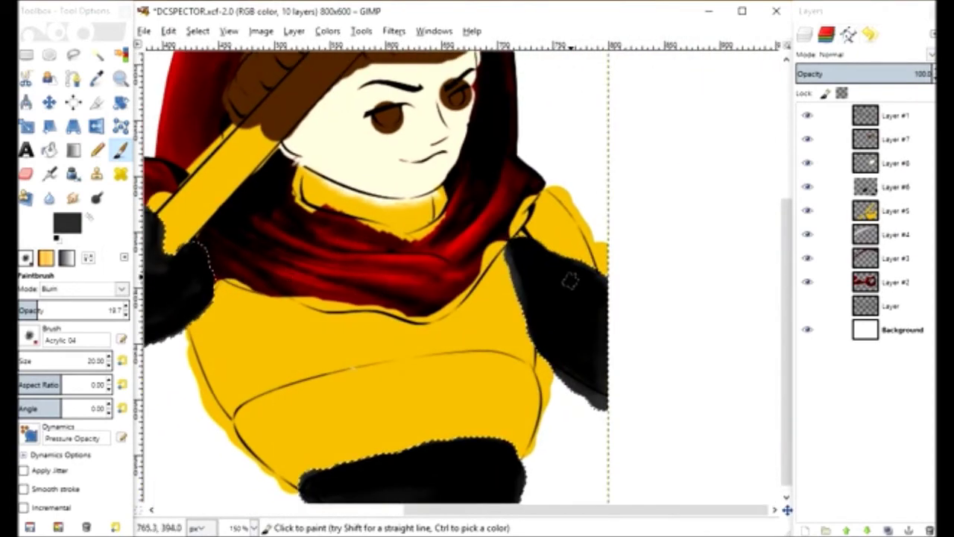
Cycle the brush mode through Screen, Multiply and Dodge, ending on Screen for glove highlights.
{"action": "scroll", "coordinate": [577, 336], "scroll_direction": "down", "scroll_amount": 5}
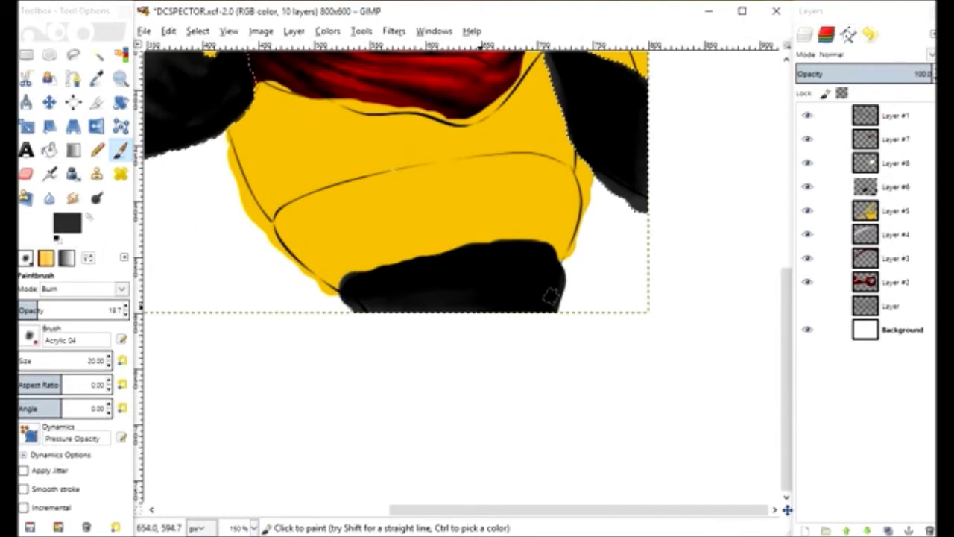
{"action": "scroll", "coordinate": [462, 296], "scroll_direction": "up", "scroll_amount": 5}
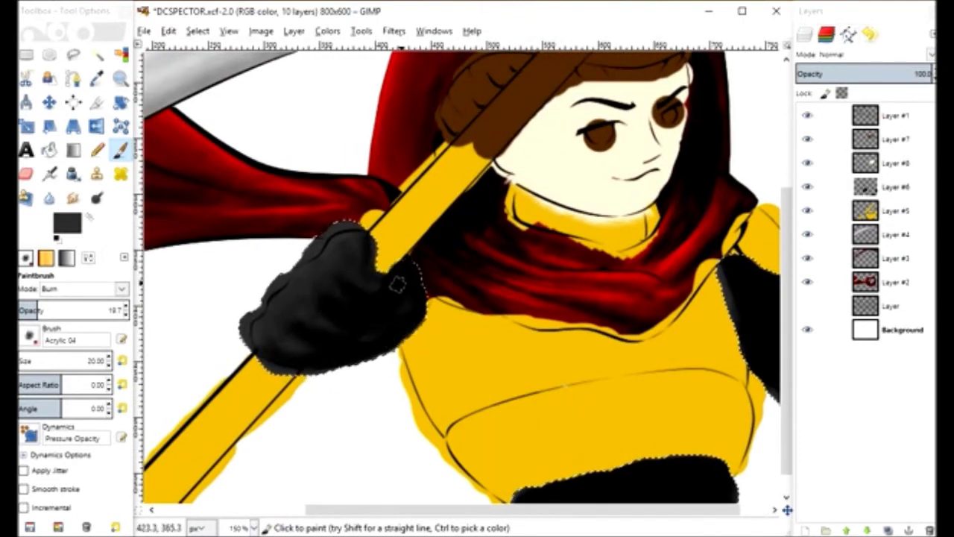
{"action": "left_click", "coordinate": [121, 288]}
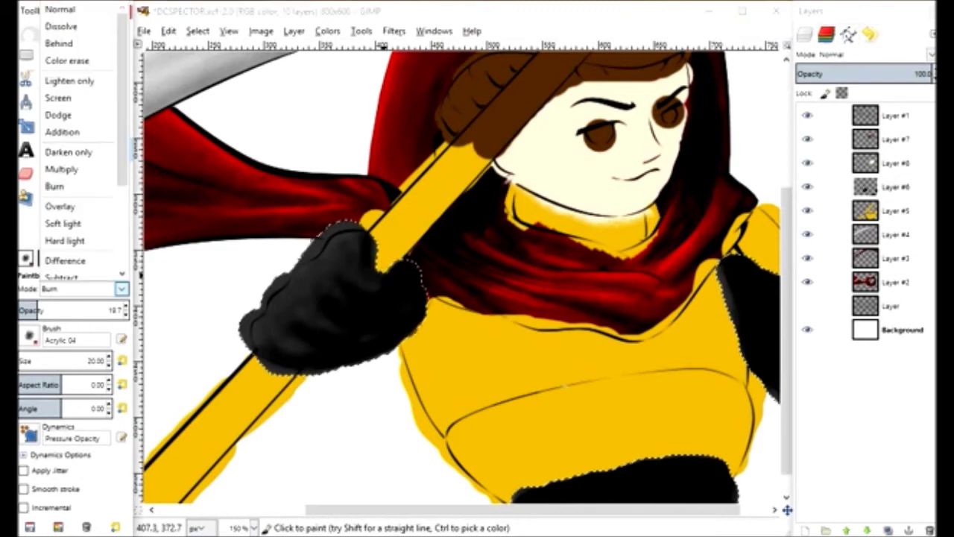
{"action": "left_click", "coordinate": [57, 98]}
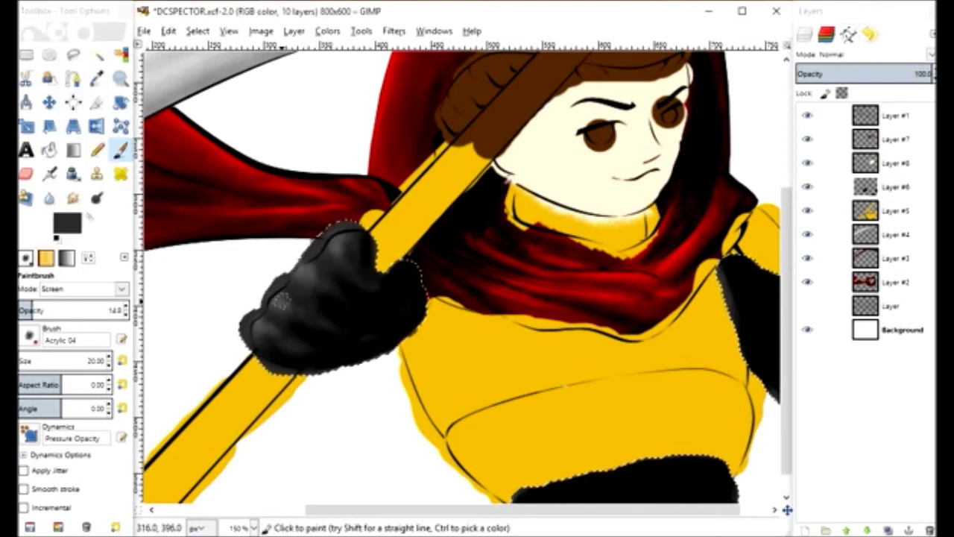
{"action": "left_click", "coordinate": [120, 288]}
{"action": "left_click", "coordinate": [58, 168]}
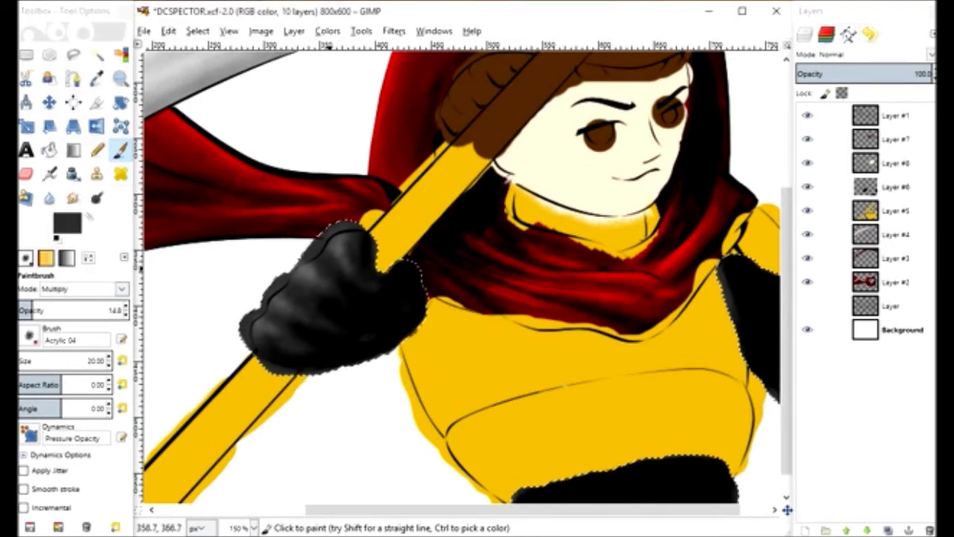
{"action": "scroll", "coordinate": [259, 347], "scroll_direction": "down", "scroll_amount": 5}
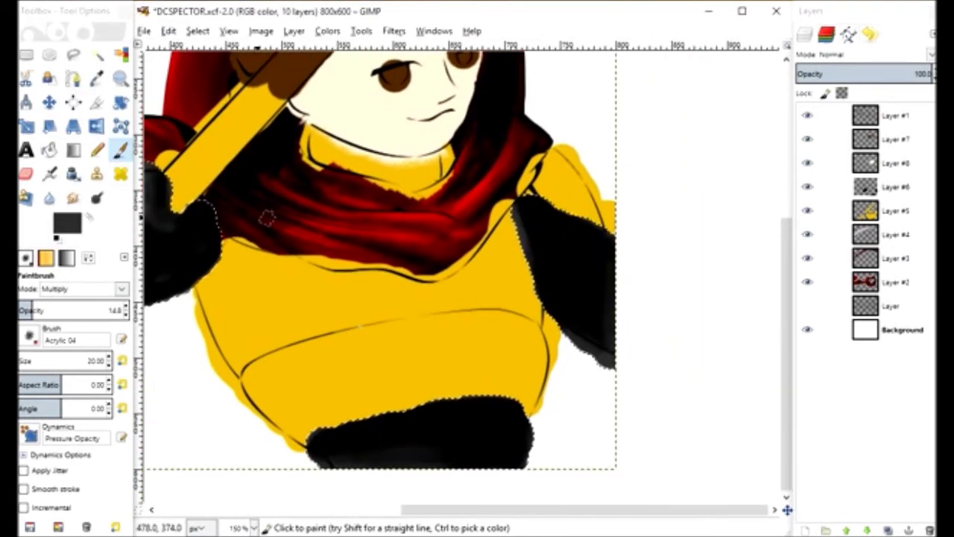
{"action": "left_click", "coordinate": [74, 289]}
{"action": "left_click", "coordinate": [58, 240]}
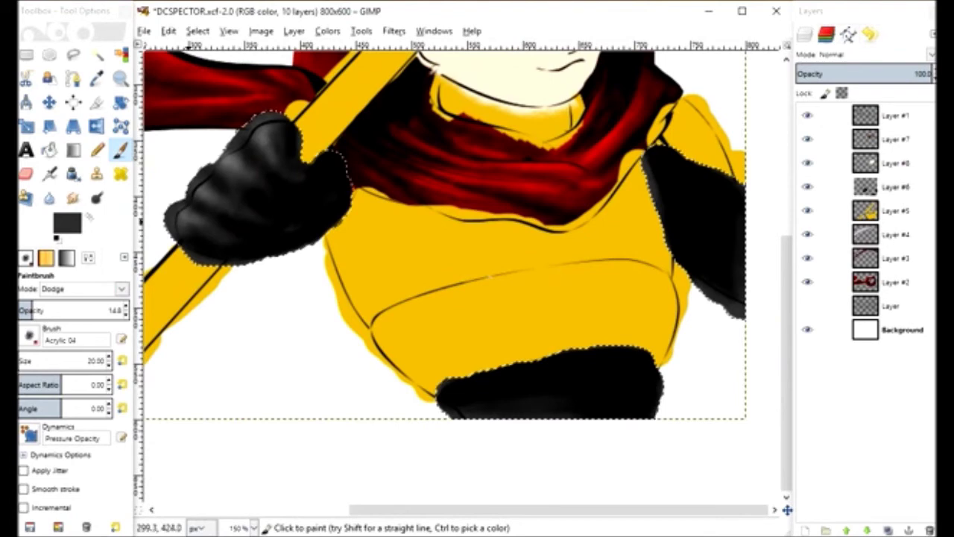
{"action": "left_click", "coordinate": [74, 288]}
{"action": "left_click", "coordinate": [58, 273]}
Clear the selection and save DCSPECTOR.xcf, with the view zoomed to 200%.
{"action": "key", "text": "ctrl+shift+a"}
{"action": "key", "text": "ctrl+s"}
{"action": "key", "text": "2"}
{"action": "left_click", "coordinate": [74, 54]}
{"action": "key", "text": "ctrl+s"}
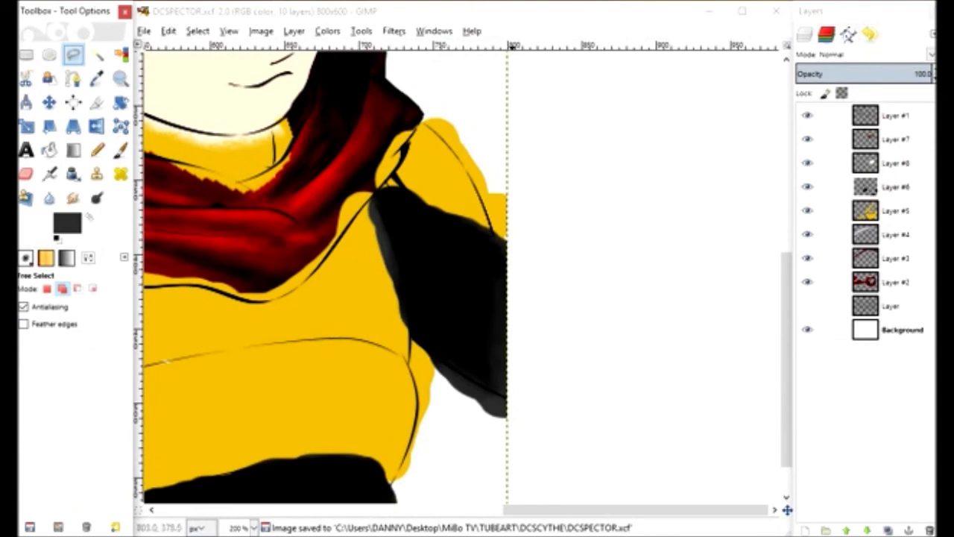
Outline the yellow shoulder area as a freehand selection.
{"action": "left_click", "coordinate": [381, 176]}
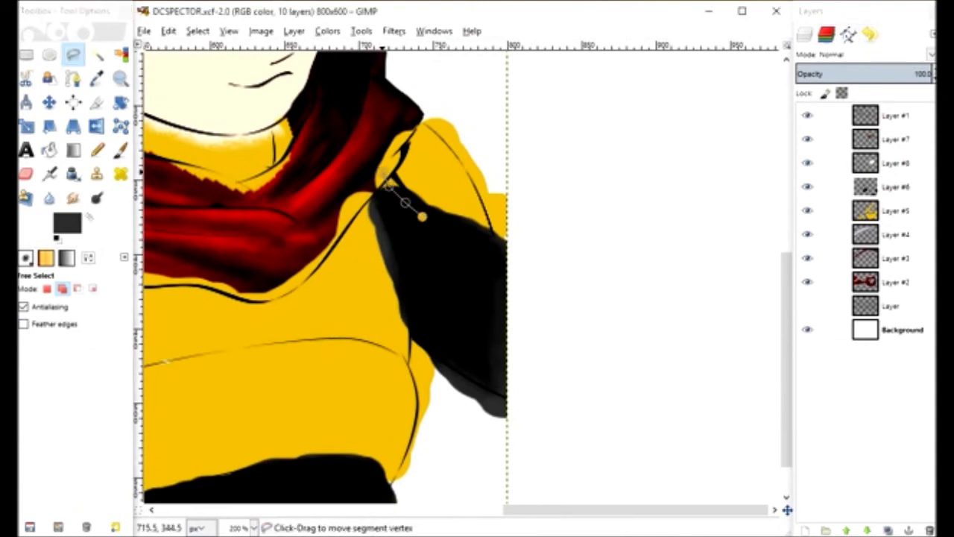
{"action": "left_click", "coordinate": [507, 254]}
{"action": "left_click_drag", "start_coordinate": [508, 205], "coordinate": [386, 181]}
{"action": "key", "text": "Return"}
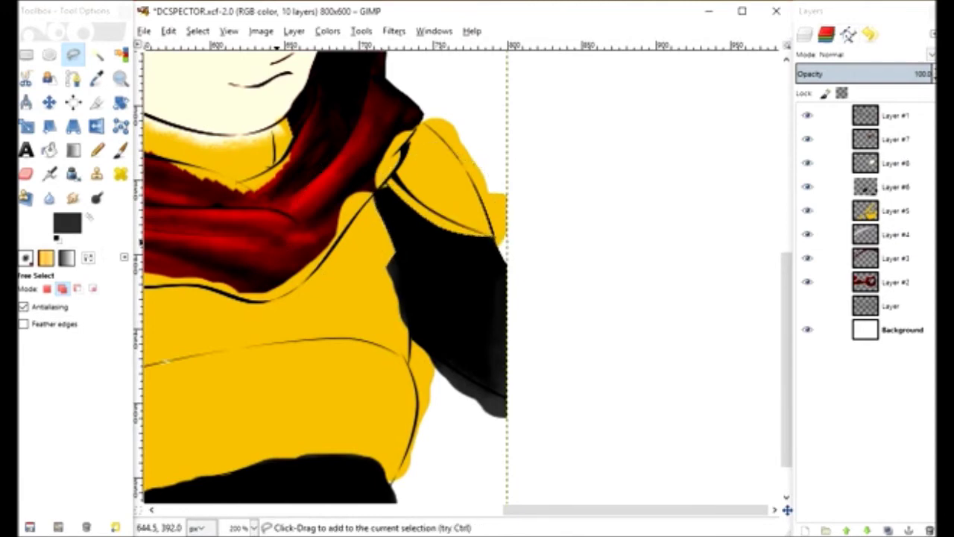
{"action": "key", "text": "c"}
{"action": "key", "text": "f"}
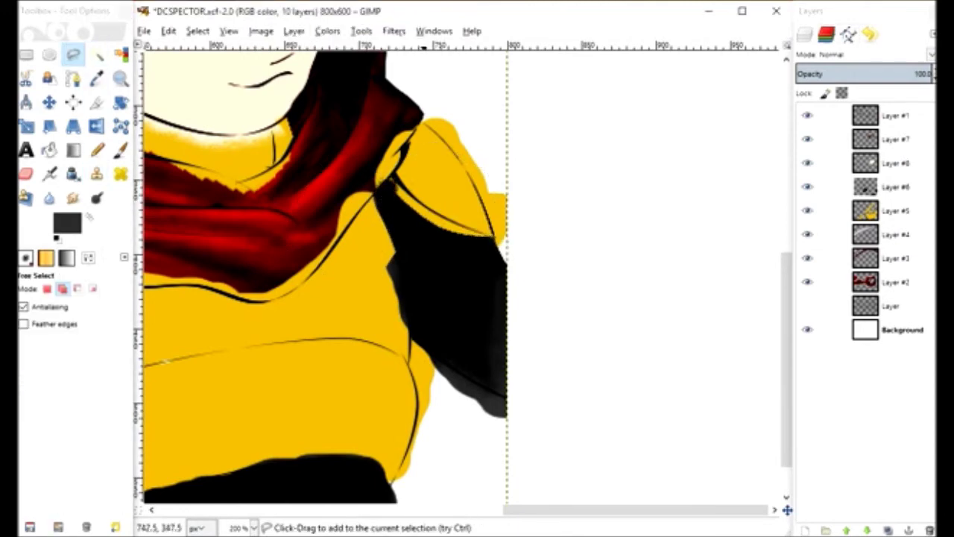
{"action": "left_click_drag", "start_coordinate": [381, 181], "coordinate": [407, 209]}
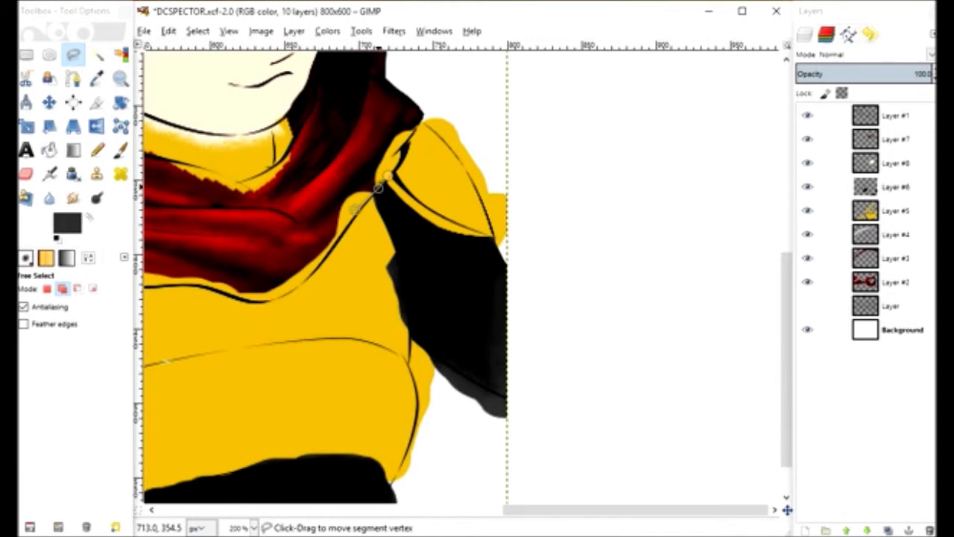
Select along the black sleeve's edge and lower the dark layer's opacity to 48.4.
{"action": "left_click", "coordinate": [329, 258]}
{"action": "left_click", "coordinate": [395, 249]}
{"action": "left_click", "coordinate": [404, 319]}
{"action": "left_click", "coordinate": [387, 337]}
{"action": "left_click", "coordinate": [521, 438]}
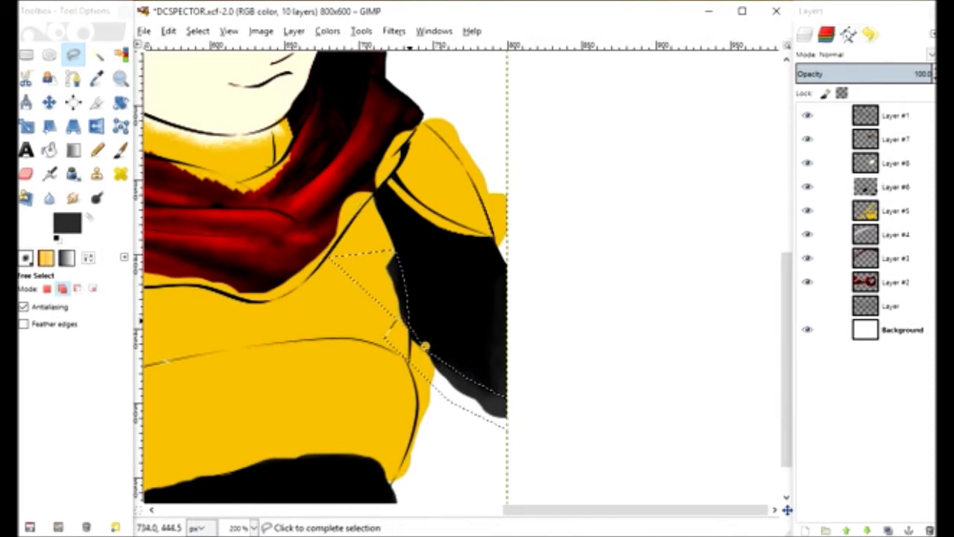
{"action": "left_click", "coordinate": [329, 258]}
{"action": "scroll", "coordinate": [484, 298], "scroll_direction": "down", "scroll_amount": 5}
{"action": "scroll", "coordinate": [484, 298], "scroll_direction": "left", "scroll_amount": 5}
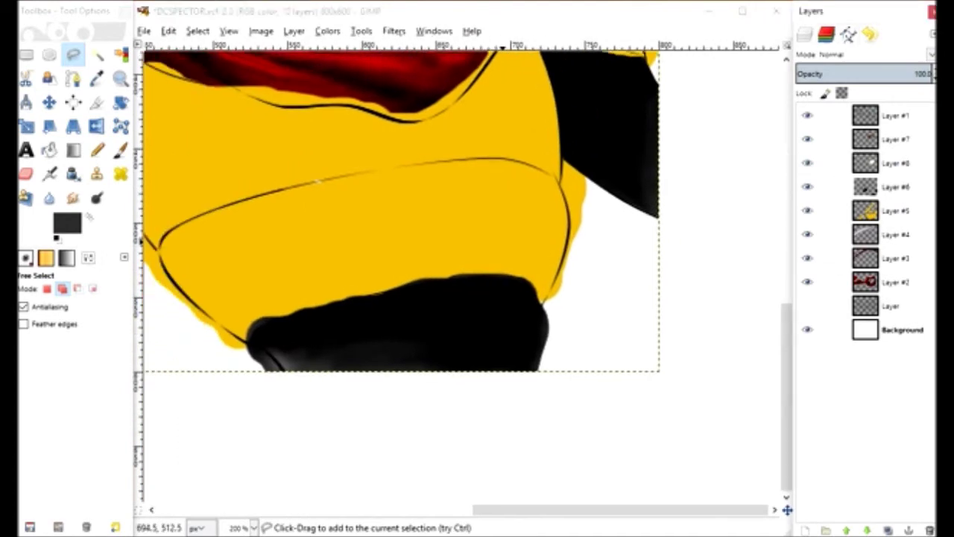
{"action": "left_click", "coordinate": [862, 74]}
Outline the dark spill below the armour's lower edge as a freehand selection.
{"action": "key", "text": "c"}
{"action": "key", "text": "f"}
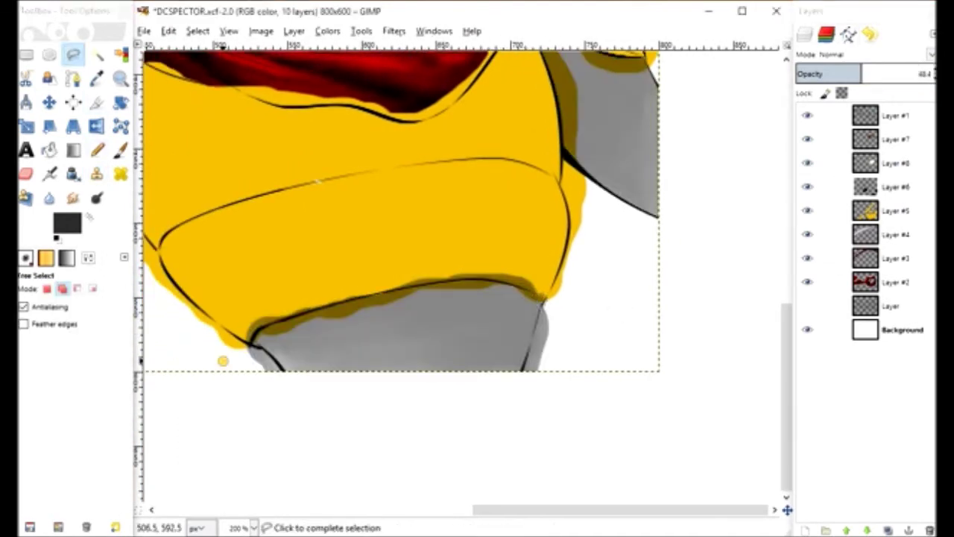
{"action": "left_click", "coordinate": [231, 352]}
{"action": "left_click", "coordinate": [251, 341]}
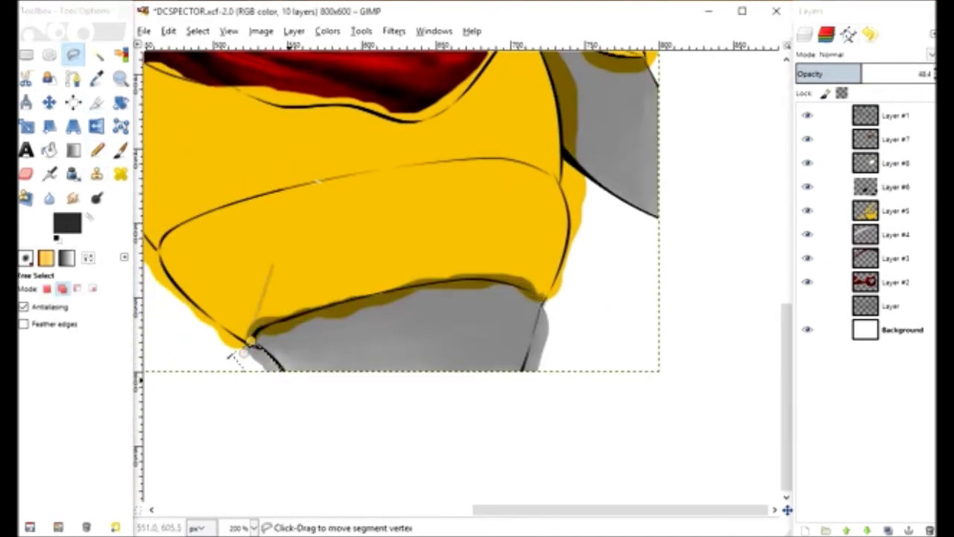
{"action": "left_click", "coordinate": [404, 287]}
{"action": "left_click", "coordinate": [435, 284]}
{"action": "left_click", "coordinate": [463, 281]}
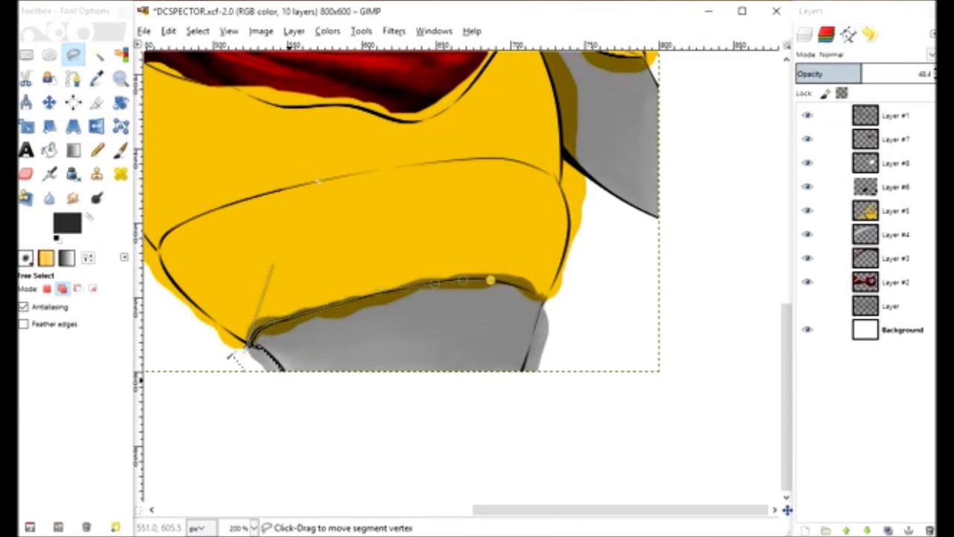
{"action": "left_click", "coordinate": [602, 285]}
{"action": "left_click", "coordinate": [622, 305]}
{"action": "left_click", "coordinate": [629, 349]}
{"action": "key", "text": "Return"}
Finish the outline near the hand and save DCSPECTOR.xcf.
{"action": "scroll", "coordinate": [630, 349], "scroll_direction": "left", "scroll_amount": 5}
{"action": "scroll", "coordinate": [488, 343], "scroll_direction": "up", "scroll_amount": 3}
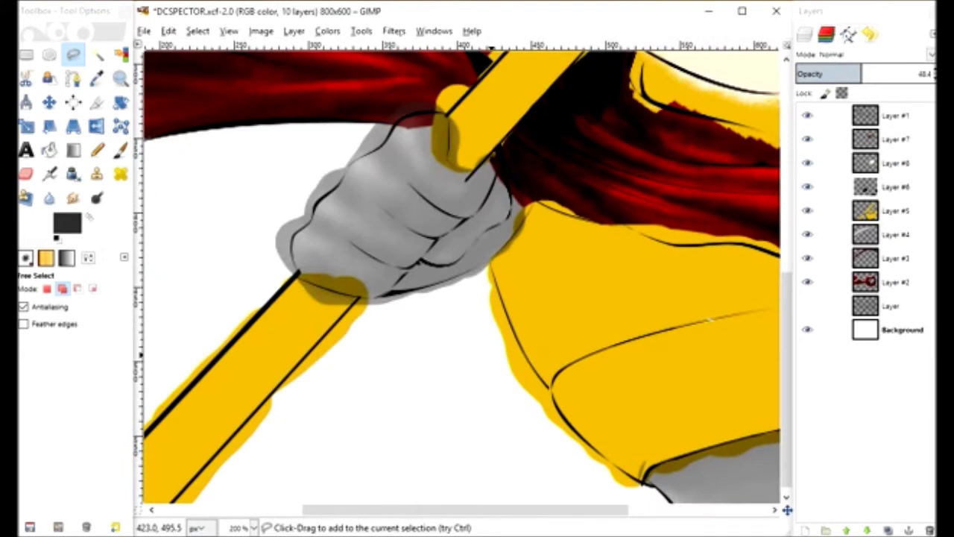
{"action": "left_click", "coordinate": [377, 149]}
{"action": "key", "text": "ctrl+s"}
{"action": "left_click", "coordinate": [96, 174]}
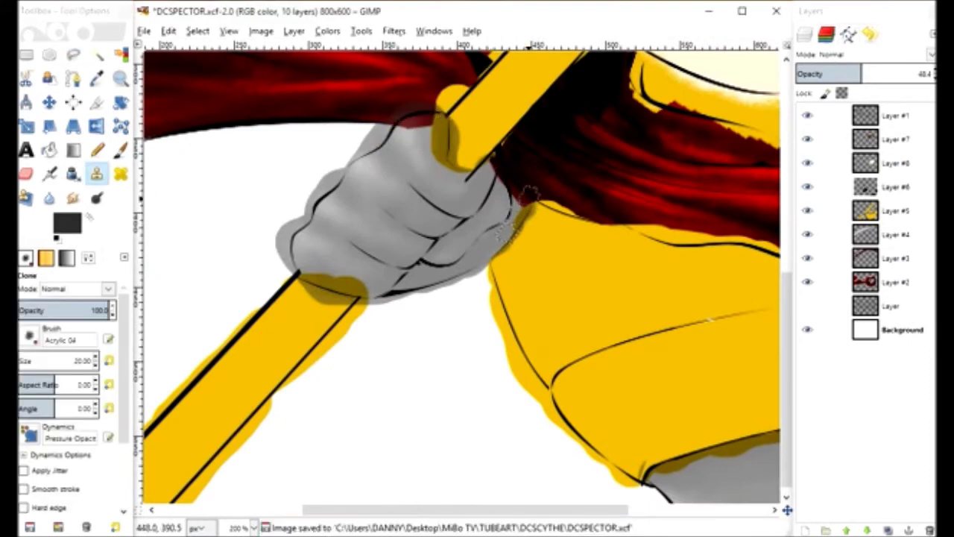
Select the glove's overflow along its edge against the armour.
{"action": "key", "text": "f"}
{"action": "left_click", "coordinate": [407, 290]}
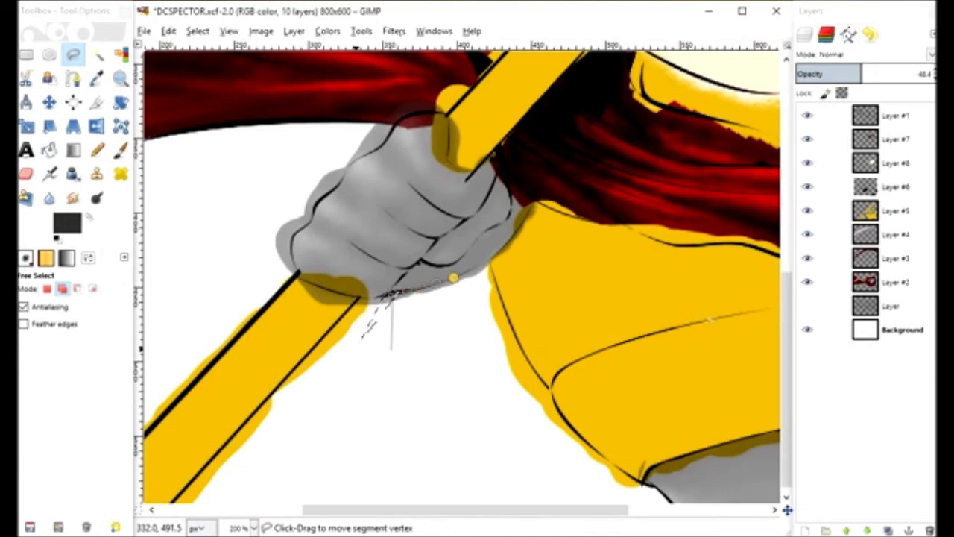
{"action": "left_click", "coordinate": [537, 203]}
{"action": "left_click", "coordinate": [589, 223]}
{"action": "left_click", "coordinate": [521, 328]}
{"action": "key", "text": "Return"}
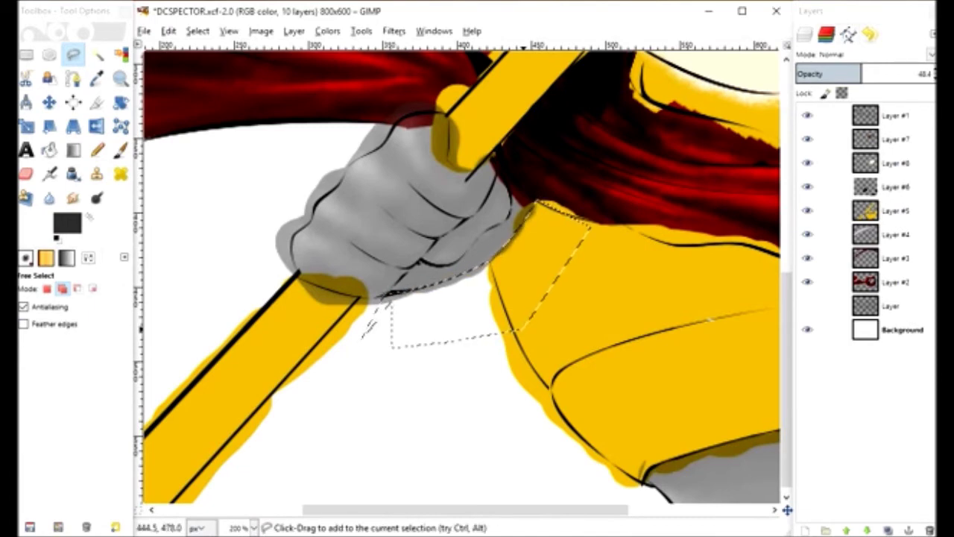
Trace the glove's lower edge down the staff to select the overflow there.
{"action": "left_click", "coordinate": [228, 231]}
{"action": "left_click", "coordinate": [295, 275]}
{"action": "key", "text": "Return"}
{"action": "left_click", "coordinate": [296, 276]}
{"action": "left_click", "coordinate": [351, 337]}
{"action": "left_click", "coordinate": [379, 336]}
{"action": "left_click", "coordinate": [380, 301]}
{"action": "left_click", "coordinate": [393, 300]}
Outline the grey spill along the glove's left edge and delete it.
{"action": "left_click", "coordinate": [237, 216]}
{"action": "left_click", "coordinate": [291, 233]}
{"action": "left_click", "coordinate": [248, 246]}
{"action": "left_click", "coordinate": [258, 275]}
{"action": "left_click", "coordinate": [301, 166]}
{"action": "left_click", "coordinate": [310, 218]}
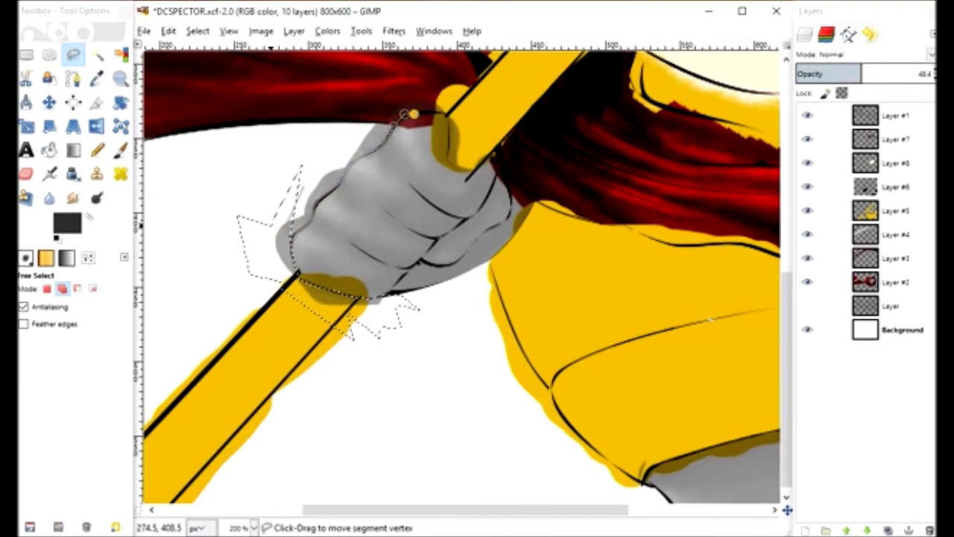
{"action": "key", "text": "Return"}
{"action": "key", "text": "Delete"}
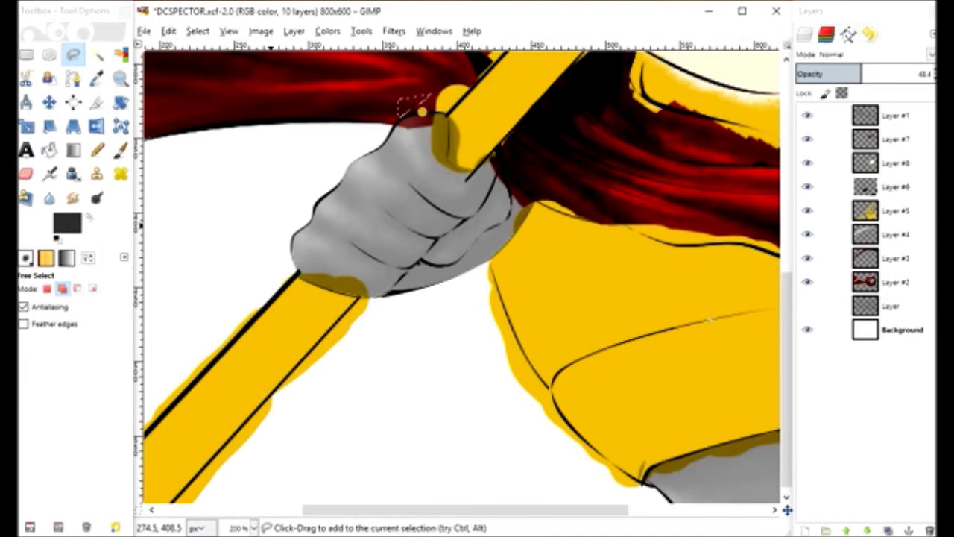
Delete the spill near the staff top, restore the dark layer to 100 opacity, and save.
{"action": "left_click", "coordinate": [447, 112]}
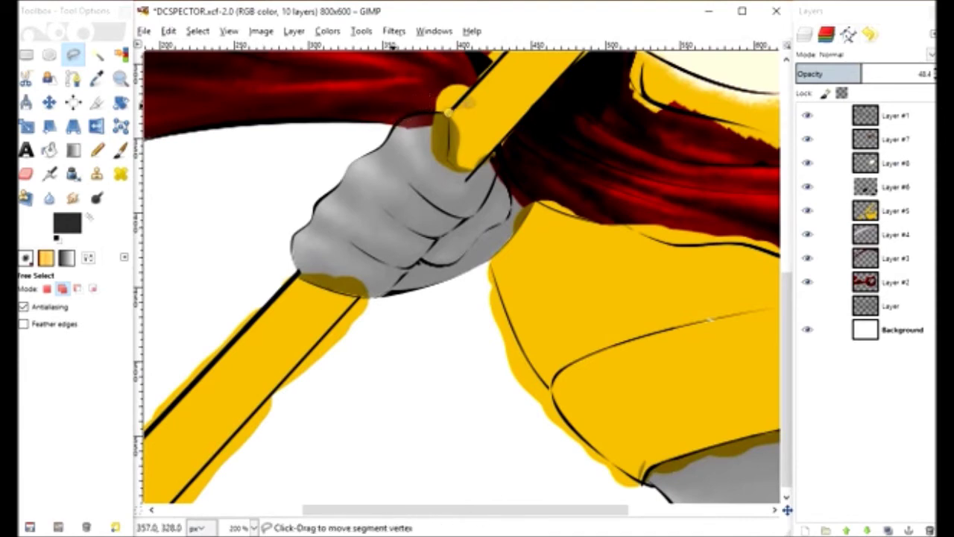
{"action": "key", "text": "Return"}
{"action": "key", "text": "Delete"}
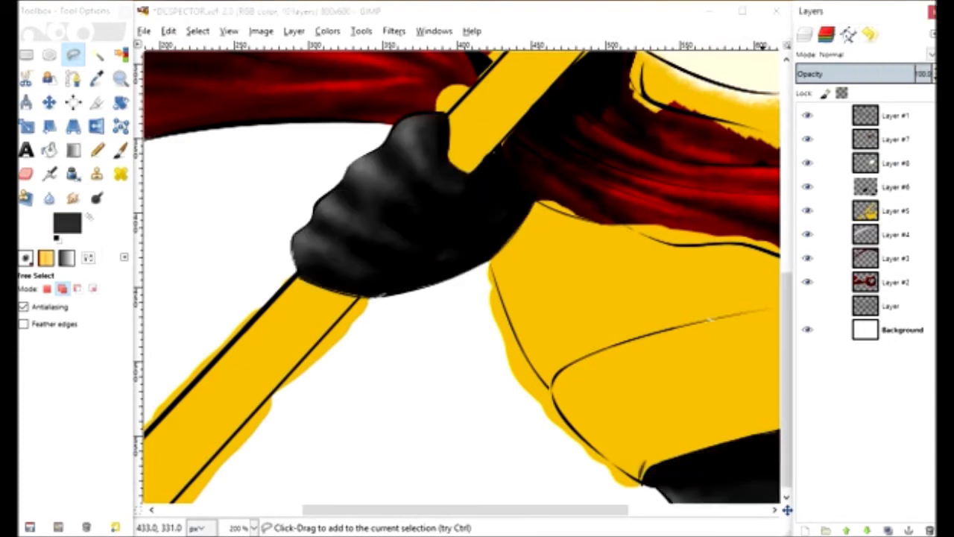
{"action": "key", "text": "c"}
{"action": "left_click", "coordinate": [488, 152], "text": "ctrl"}
{"action": "key", "text": "f"}
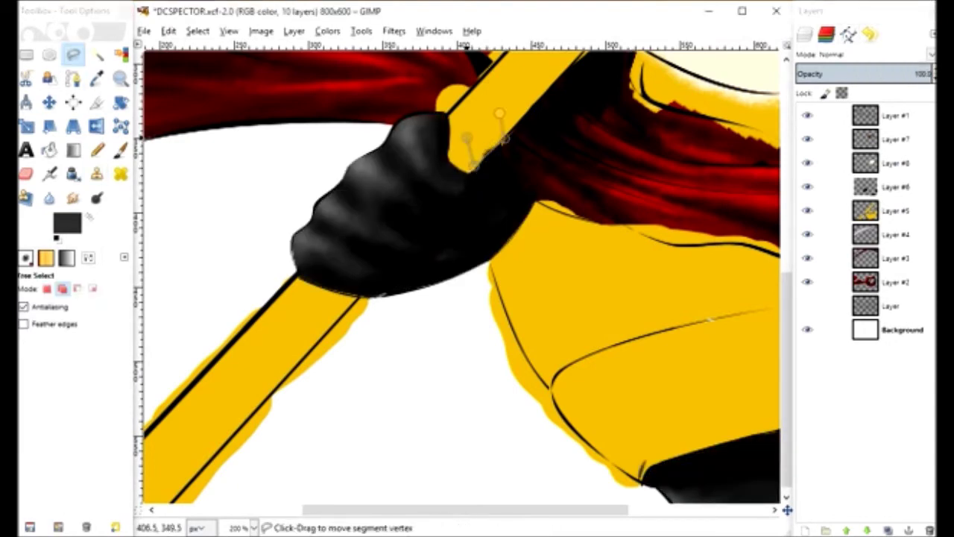
{"action": "key", "text": "ctrl+s"}
Erase the dark spill near the shoulder and save.
{"action": "left_click", "coordinate": [579, 156]}
{"action": "key", "text": "Return"}
{"action": "key", "text": "Delete"}
{"action": "key", "text": "ctrl+s"}
{"action": "scroll", "coordinate": [477, 298], "scroll_direction": "right", "scroll_amount": 5}
Save again, zoom out to the whole figure, and sample the armour's yellow as paint colour.
{"action": "key", "text": "p"}
{"action": "scroll", "coordinate": [462, 261], "scroll_direction": "right", "scroll_amount": 5}
{"action": "key", "text": "ctrl+s"}
{"action": "key", "text": "1"}
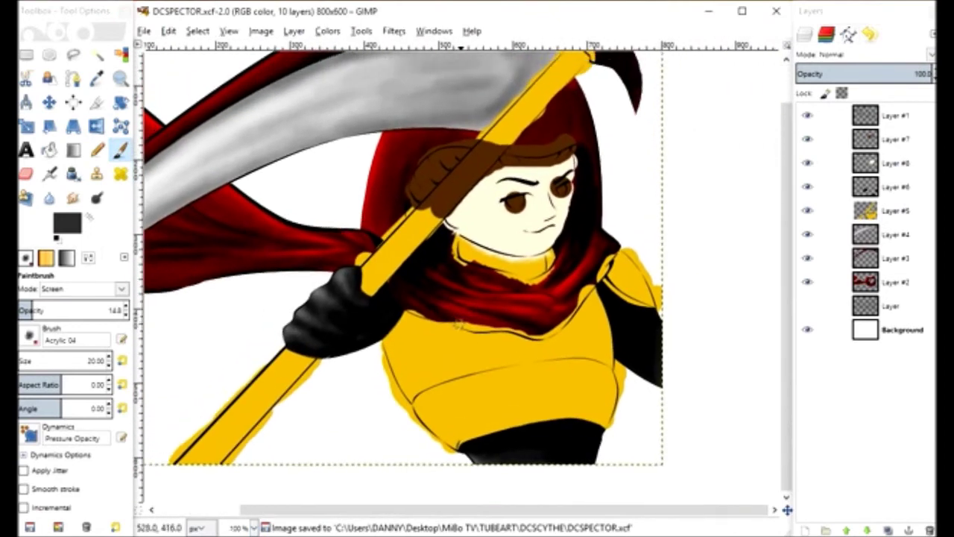
{"action": "scroll", "coordinate": [462, 261], "scroll_direction": "up", "scroll_amount": 3}
{"action": "key", "text": "o"}
{"action": "left_click", "coordinate": [566, 119]}
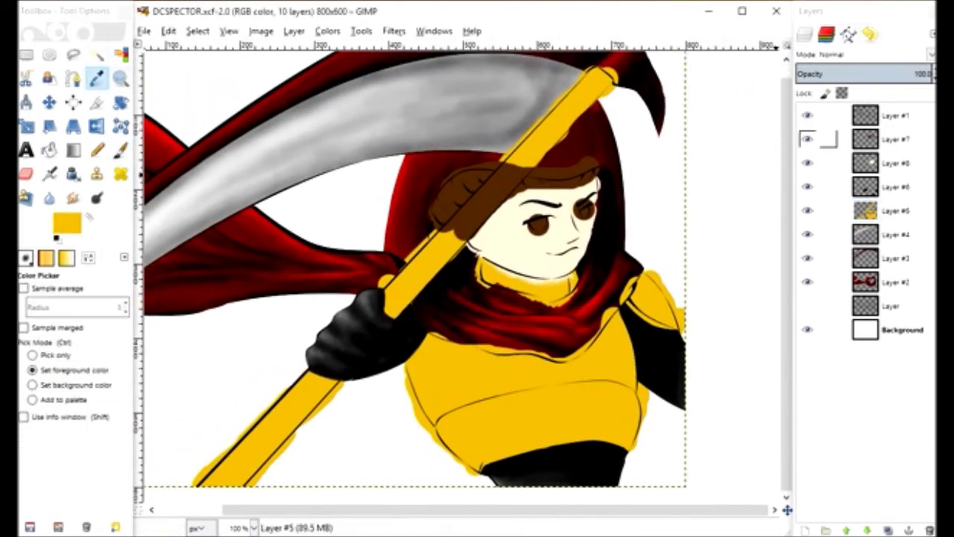
Hide the hair layer, select the yellow staff and armour, and set the brush to Multiply.
{"action": "left_click", "coordinate": [807, 162]}
{"action": "key", "text": "u"}
{"action": "left_click", "coordinate": [494, 189]}
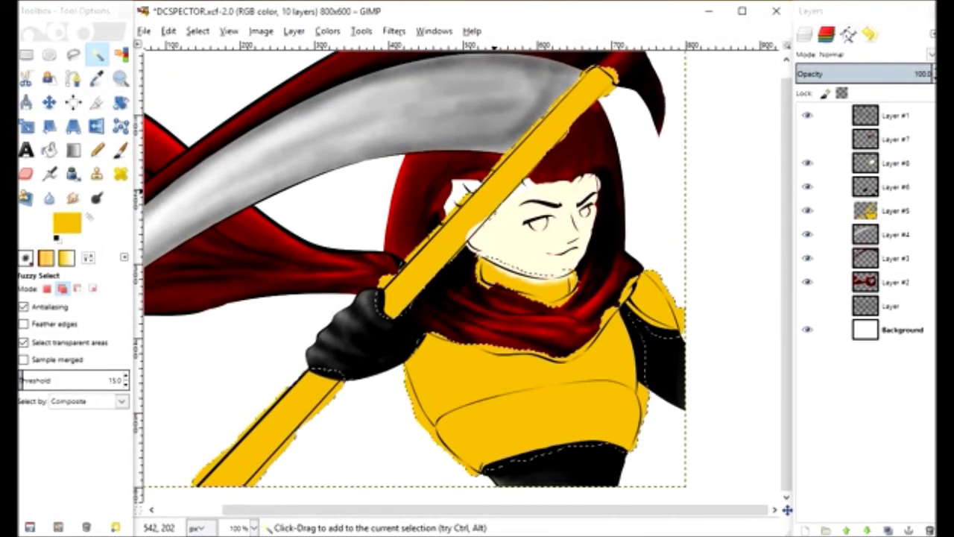
{"action": "left_click", "coordinate": [522, 388], "text": "shift"}
{"action": "left_click", "coordinate": [119, 149]}
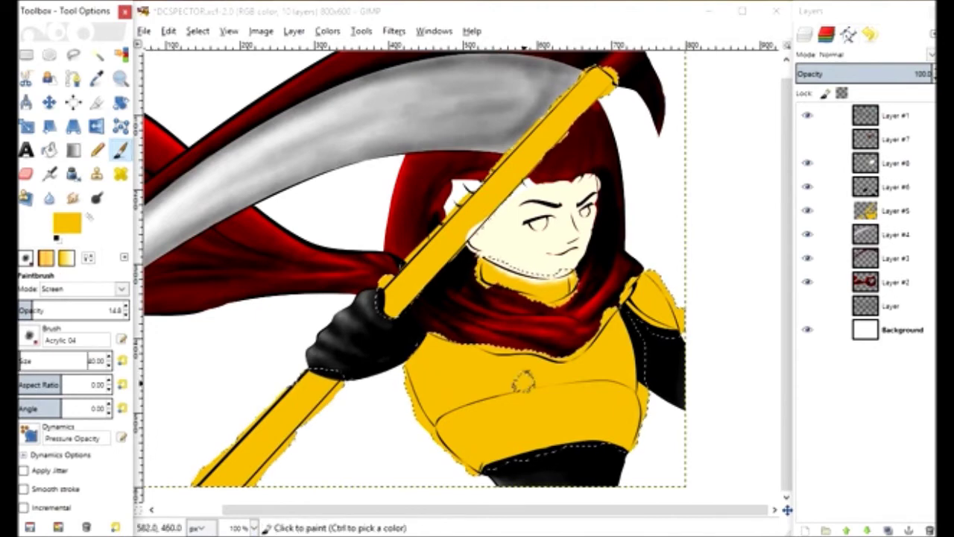
{"action": "left_click", "coordinate": [75, 288]}
{"action": "left_click", "coordinate": [52, 171]}
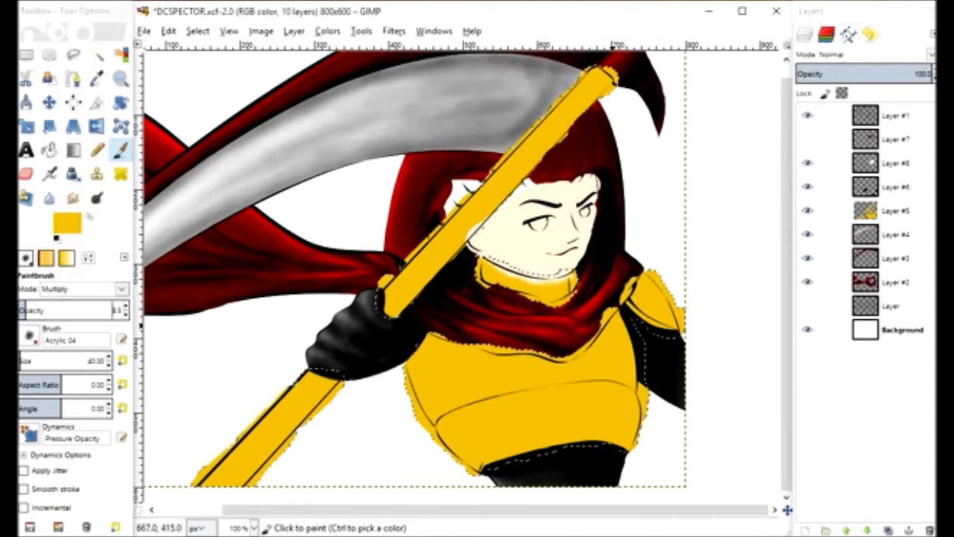
Shade the armour's right side, lower band and chest with multiplied orange, then save.
{"action": "left_click_drag", "start_coordinate": [603, 321], "coordinate": [634, 391]}
{"action": "left_click_drag", "start_coordinate": [614, 317], "coordinate": [618, 328]}
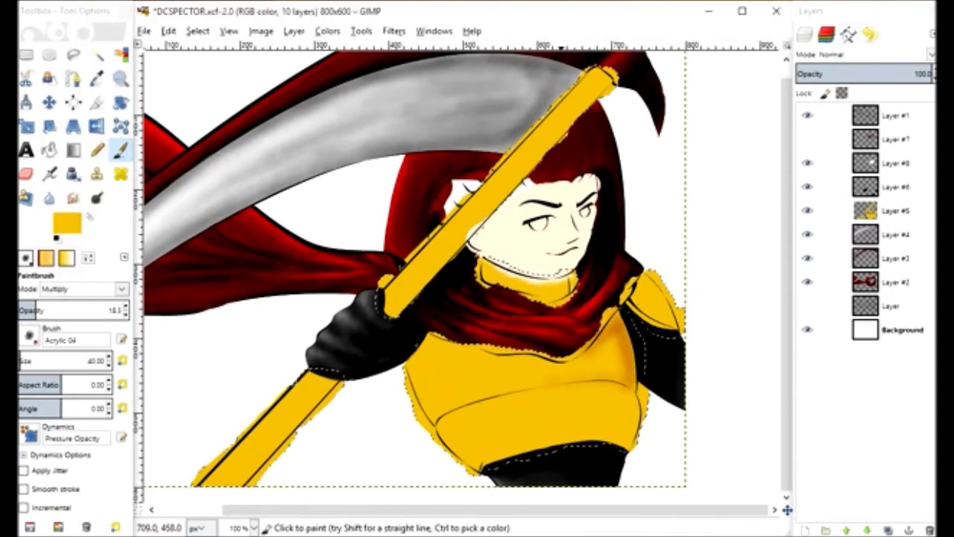
{"action": "left_click_drag", "start_coordinate": [564, 386], "coordinate": [642, 389]}
{"action": "left_click_drag", "start_coordinate": [625, 433], "coordinate": [634, 441]}
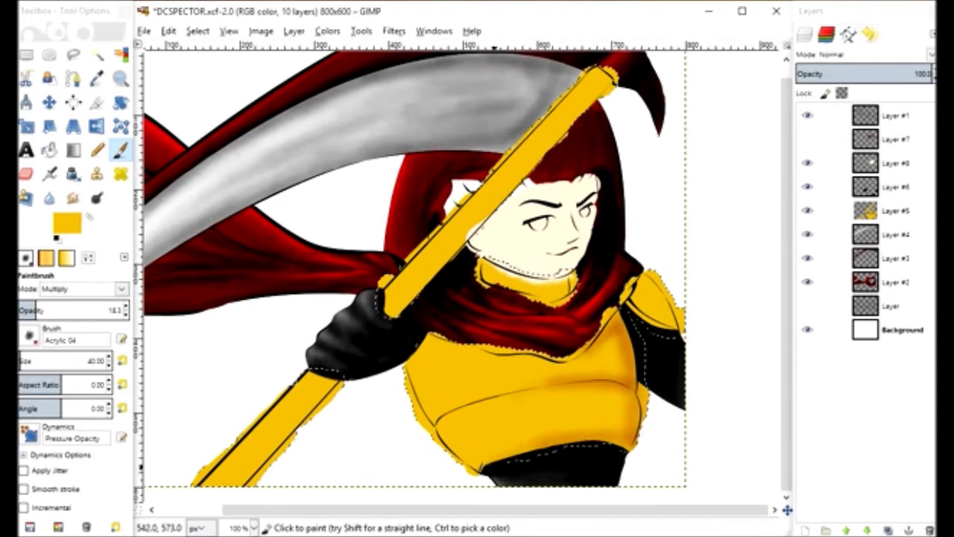
{"action": "left_click_drag", "start_coordinate": [89, 360], "coordinate": [71, 360]}
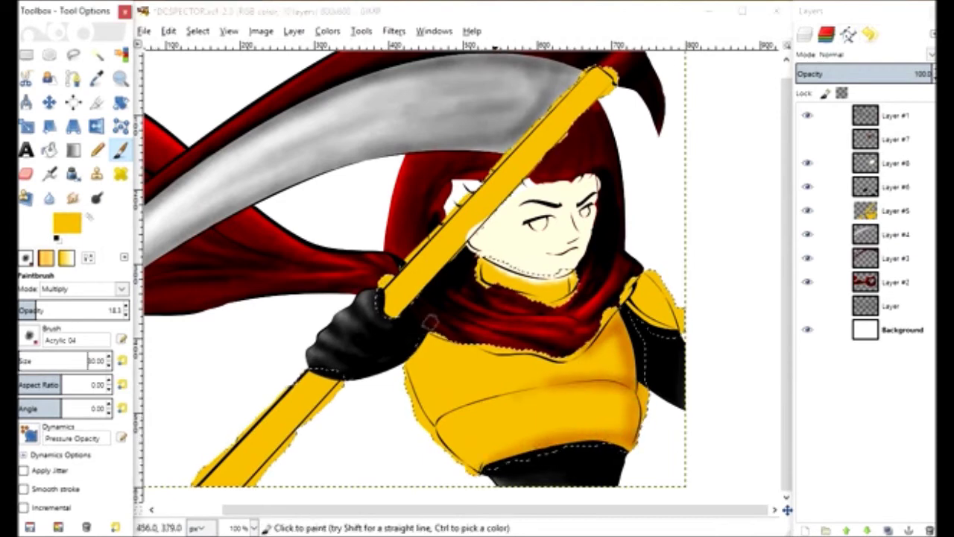
{"action": "left_click_drag", "start_coordinate": [432, 409], "coordinate": [543, 380]}
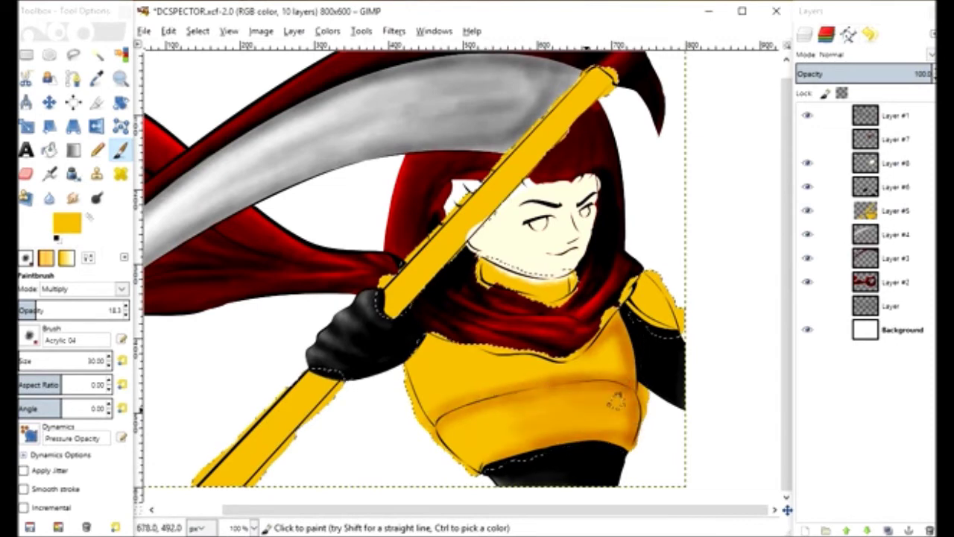
{"action": "left_click_drag", "start_coordinate": [616, 401], "coordinate": [508, 422]}
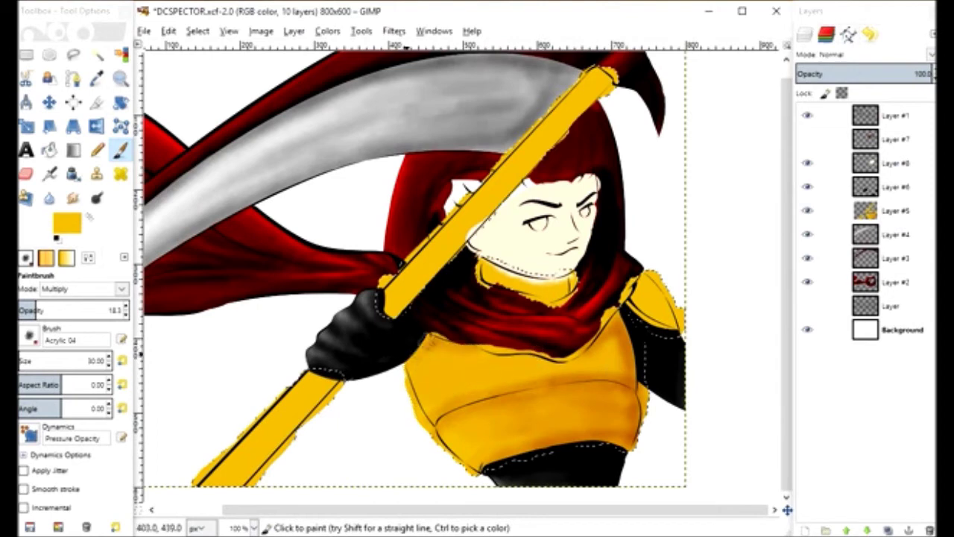
{"action": "left_click_drag", "start_coordinate": [481, 366], "coordinate": [573, 283]}
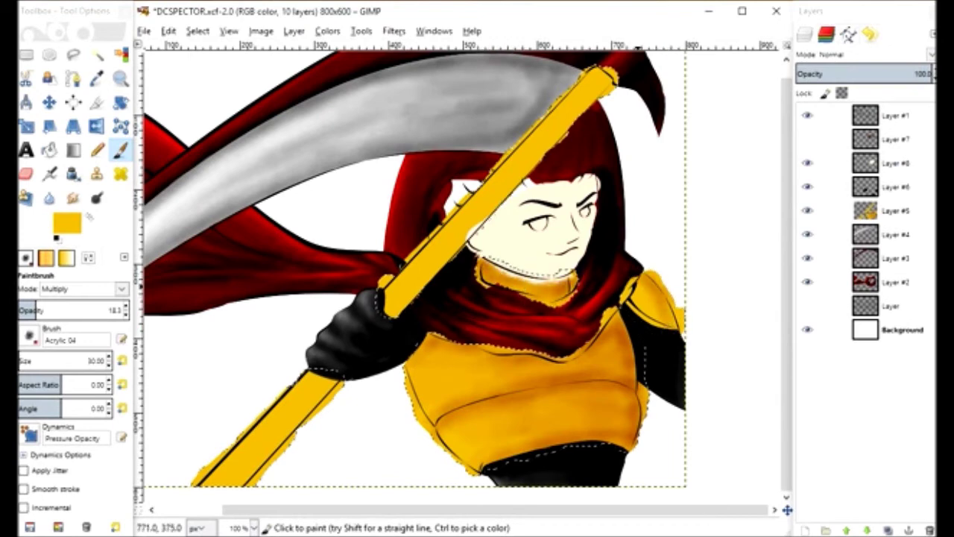
{"action": "key", "text": "ctrl+s"}
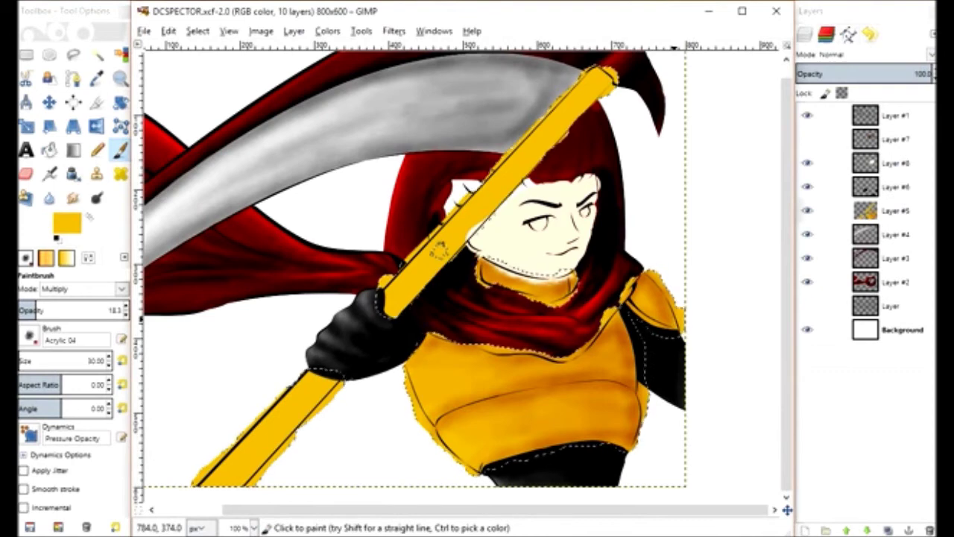
Darken the staff above and below the glove with multiplied shading.
{"action": "left_click_drag", "start_coordinate": [399, 321], "coordinate": [436, 265]}
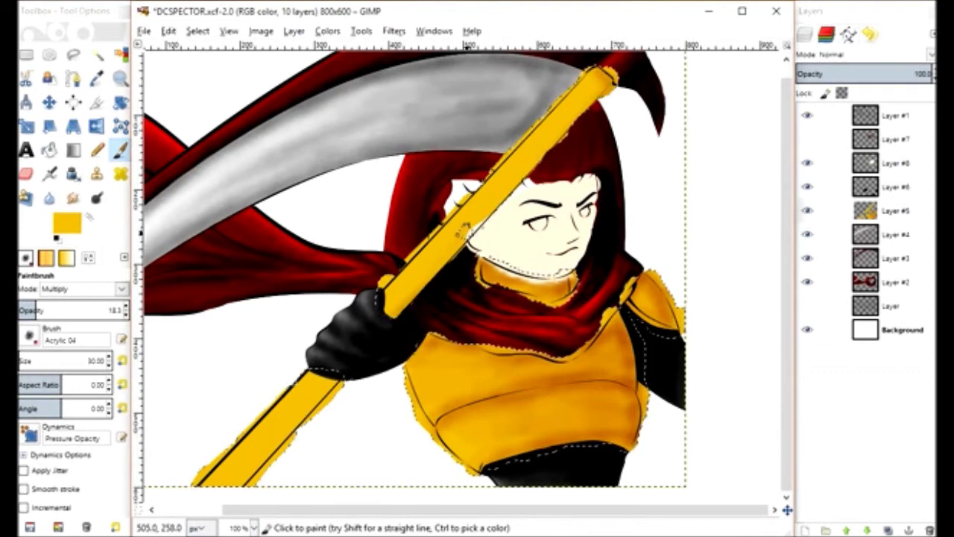
{"action": "mouse_move", "coordinate": [596, 77]}
{"action": "left_mouse_down"}
{"action": "mouse_move", "coordinate": [383, 311]}
{"action": "mouse_move", "coordinate": [389, 316]}
{"action": "left_mouse_up"}
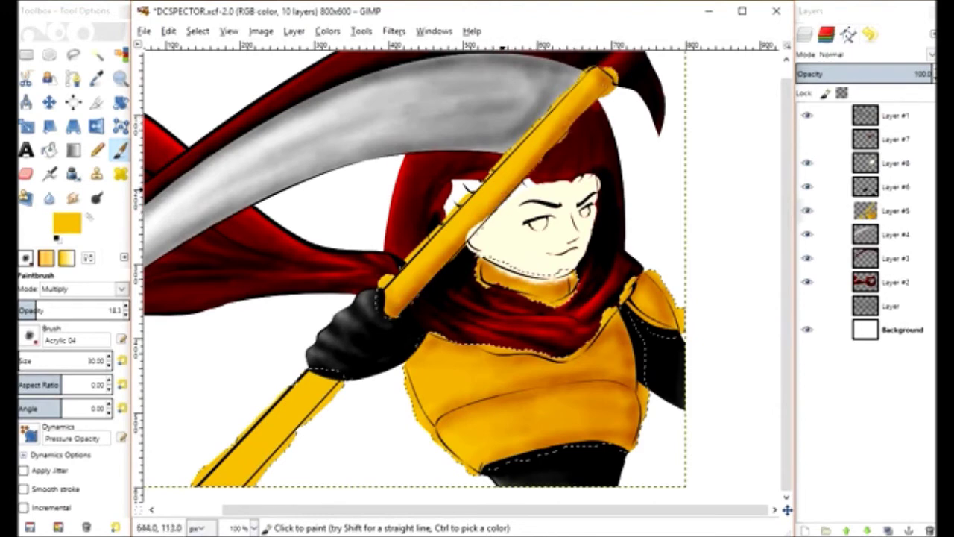
{"action": "scroll", "coordinate": [588, 223], "scroll_direction": "down", "scroll_amount": 3}
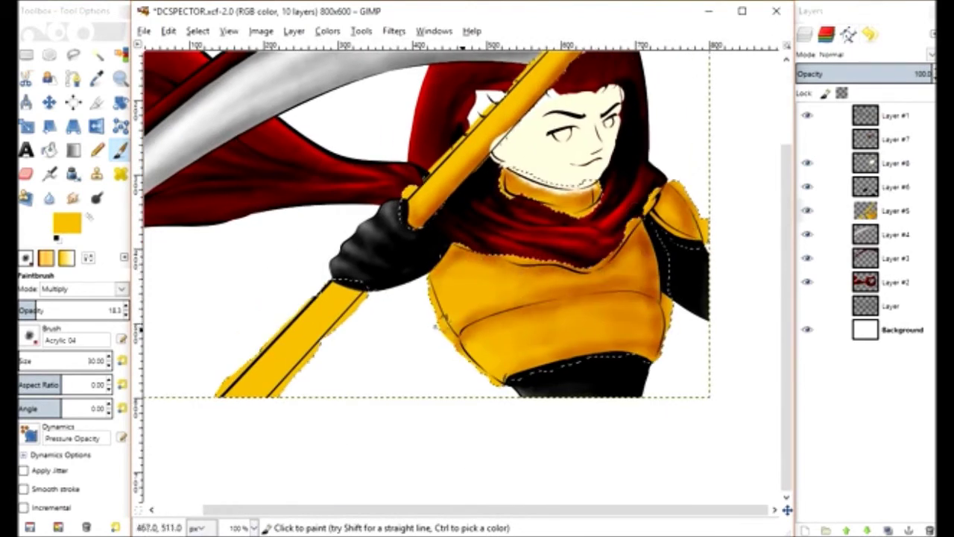
{"action": "left_click_drag", "start_coordinate": [354, 276], "coordinate": [250, 399]}
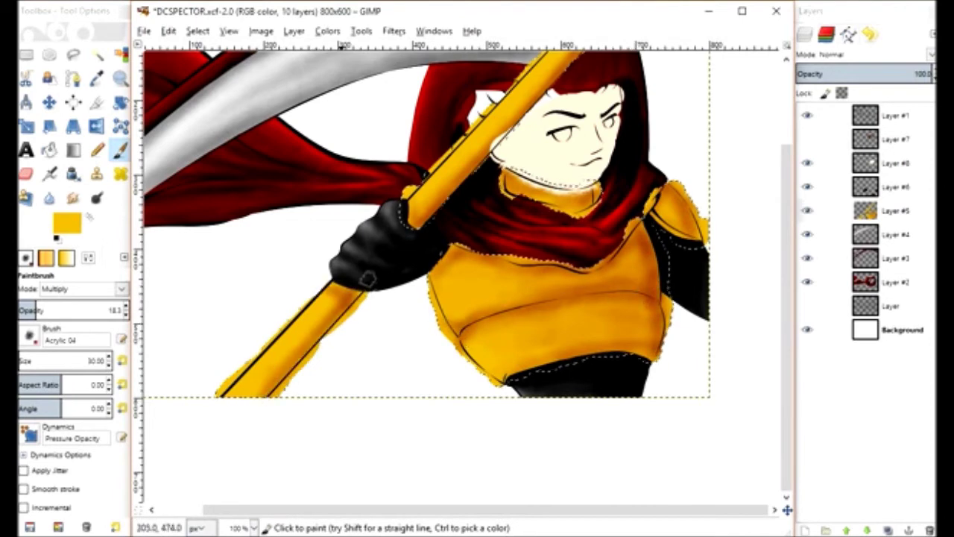
{"action": "left_click_drag", "start_coordinate": [343, 280], "coordinate": [231, 395]}
{"action": "scroll", "coordinate": [298, 335], "scroll_direction": "up", "scroll_amount": 5}
{"action": "scroll", "coordinate": [298, 335], "scroll_direction": "right", "scroll_amount": 3}
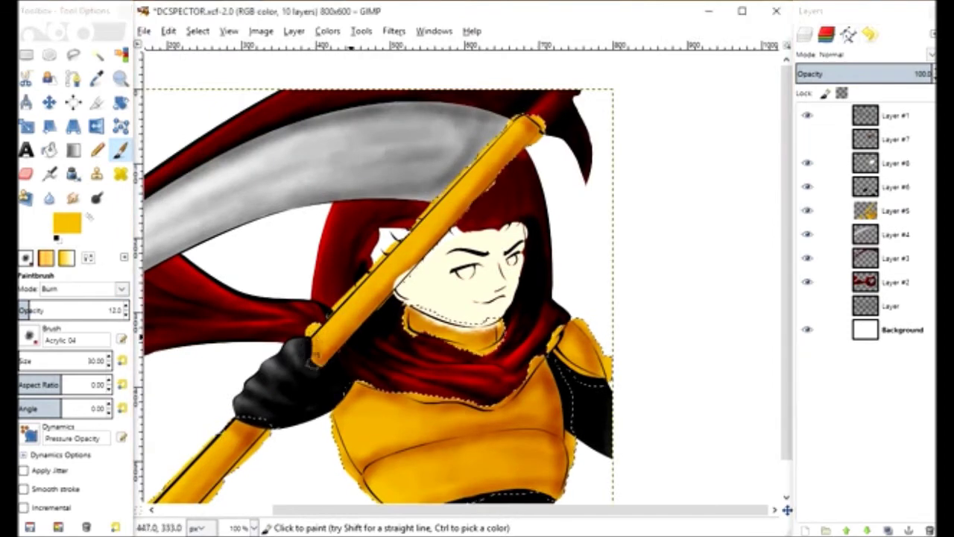
Burn shadows into the glove, scarf edge, neck and the right shoulder armour's edge.
{"action": "scroll", "coordinate": [358, 302], "scroll_direction": "down", "scroll_amount": 2}
{"action": "scroll", "coordinate": [335, 304], "scroll_direction": "down", "scroll_amount": 2}
{"action": "scroll", "coordinate": [336, 304], "scroll_direction": "left", "scroll_amount": 1}
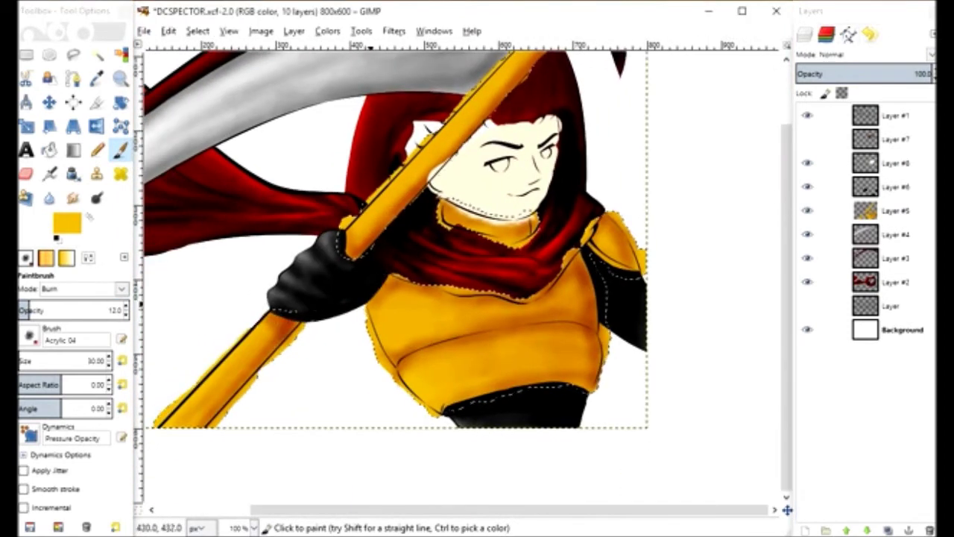
{"action": "mouse_move", "coordinate": [348, 253]}
{"action": "left_mouse_down"}
{"action": "mouse_move", "coordinate": [361, 269]}
{"action": "mouse_move", "coordinate": [450, 224]}
{"action": "left_mouse_up"}
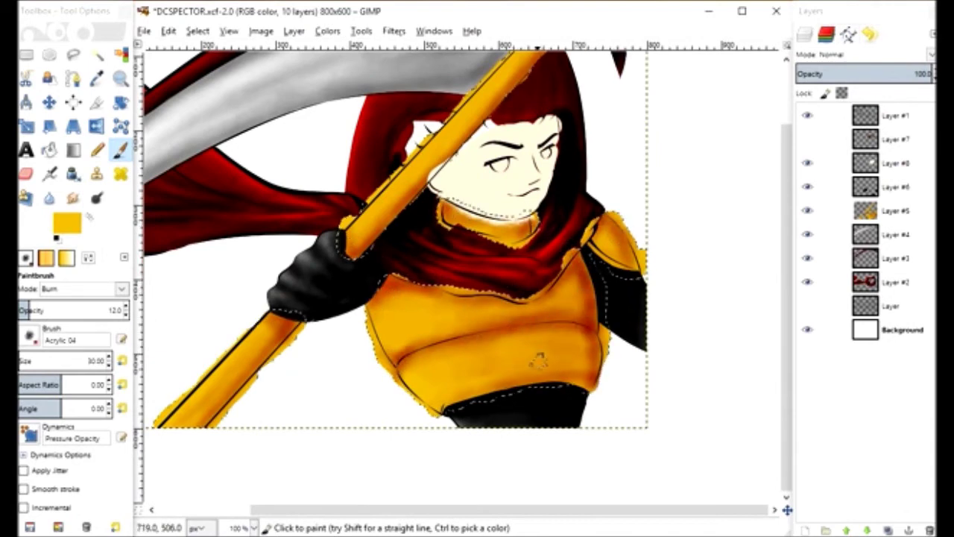
{"action": "left_click_drag", "start_coordinate": [614, 260], "coordinate": [645, 268]}
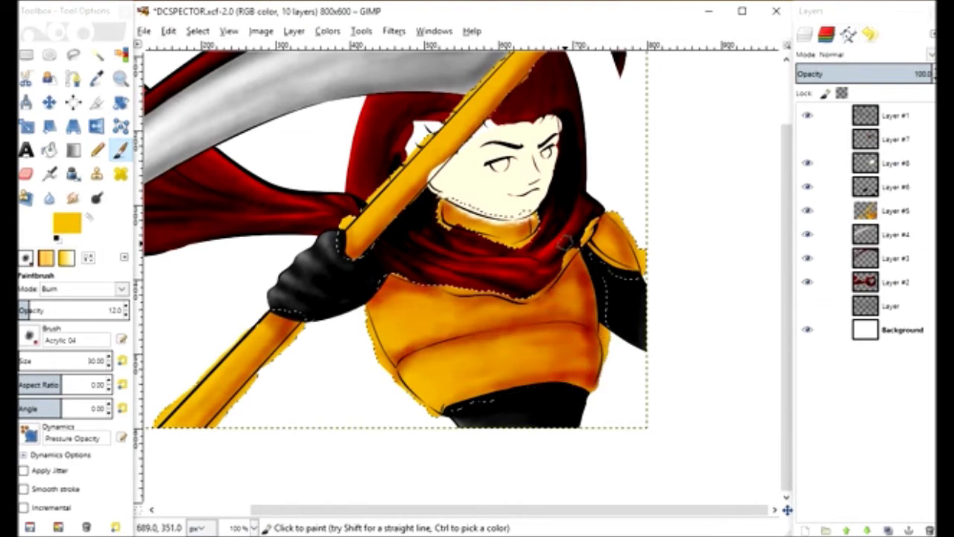
{"action": "scroll", "coordinate": [223, 370], "scroll_direction": "up", "scroll_amount": 3}
{"action": "scroll", "coordinate": [337, 311], "scroll_direction": "right", "scroll_amount": 2}
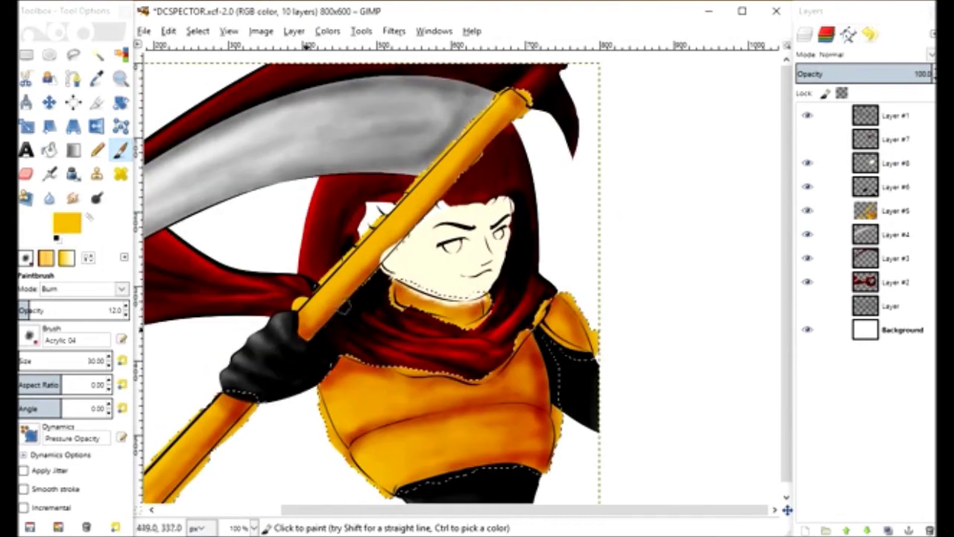
{"action": "left_click", "coordinate": [82, 289]}
Set the brush mode to Screen, then to Dodge, to lighten the chest armour.
{"action": "left_click", "coordinate": [44, 96]}
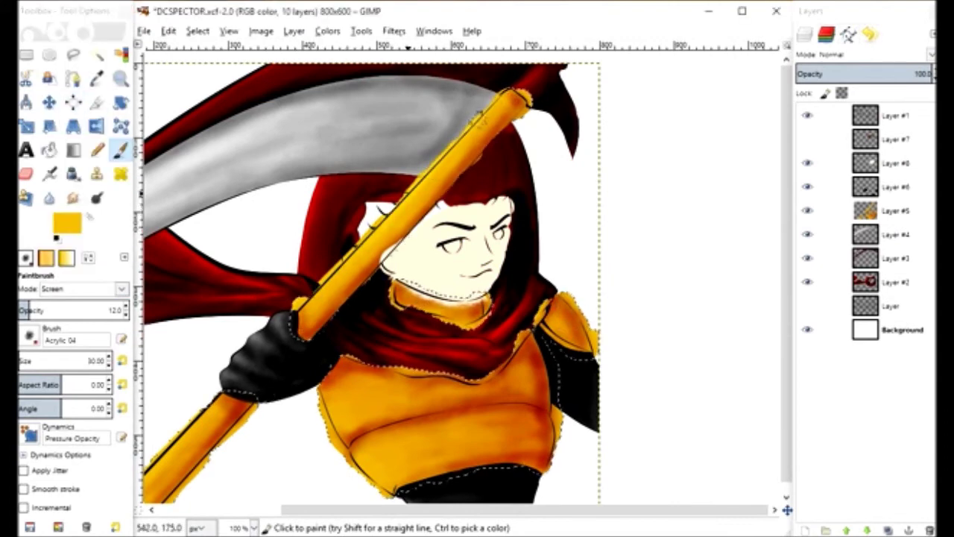
{"action": "scroll", "coordinate": [352, 257], "scroll_direction": "down", "scroll_amount": 3}
{"action": "scroll", "coordinate": [352, 257], "scroll_direction": "left", "scroll_amount": 3}
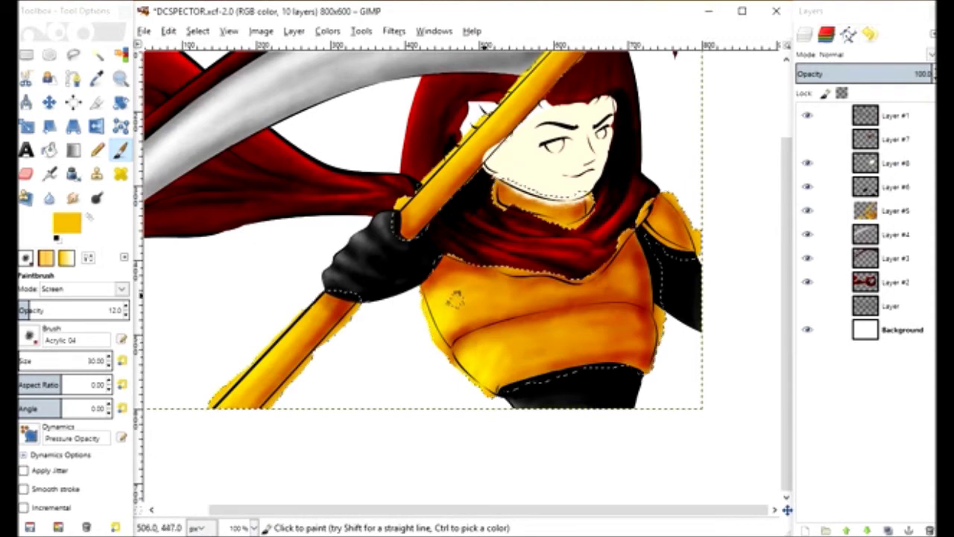
{"action": "left_click", "coordinate": [122, 289]}
{"action": "left_click", "coordinate": [58, 115]}
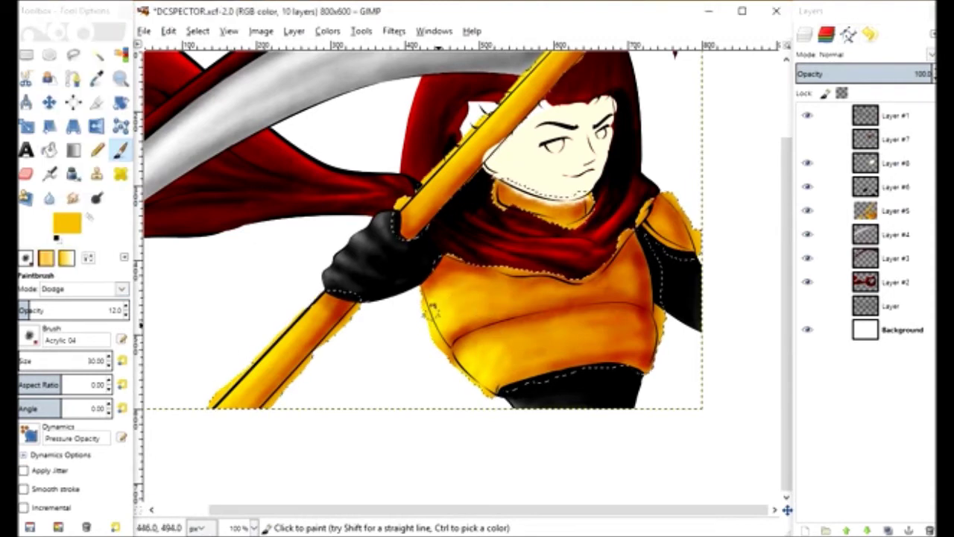
{"action": "scroll", "coordinate": [488, 383], "scroll_direction": "right", "scroll_amount": 3}
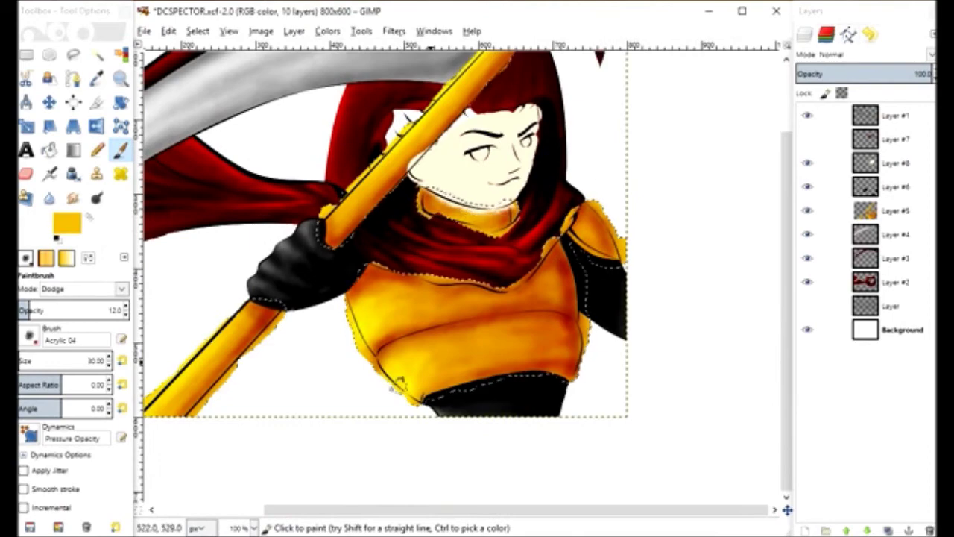
{"action": "scroll", "coordinate": [425, 313], "scroll_direction": "up", "scroll_amount": 3}
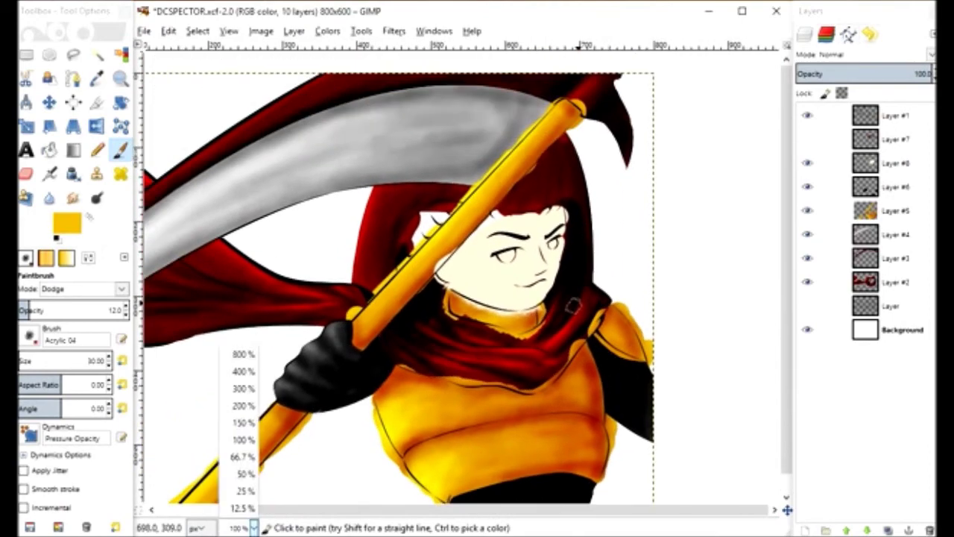
{"action": "scroll", "coordinate": [410, 280], "scroll_direction": "up", "scroll_amount": 3}
Save the image, then select and erase the stray yellow above the staff tip.
{"action": "key", "text": "ctrl+s"}
{"action": "key", "text": "f"}
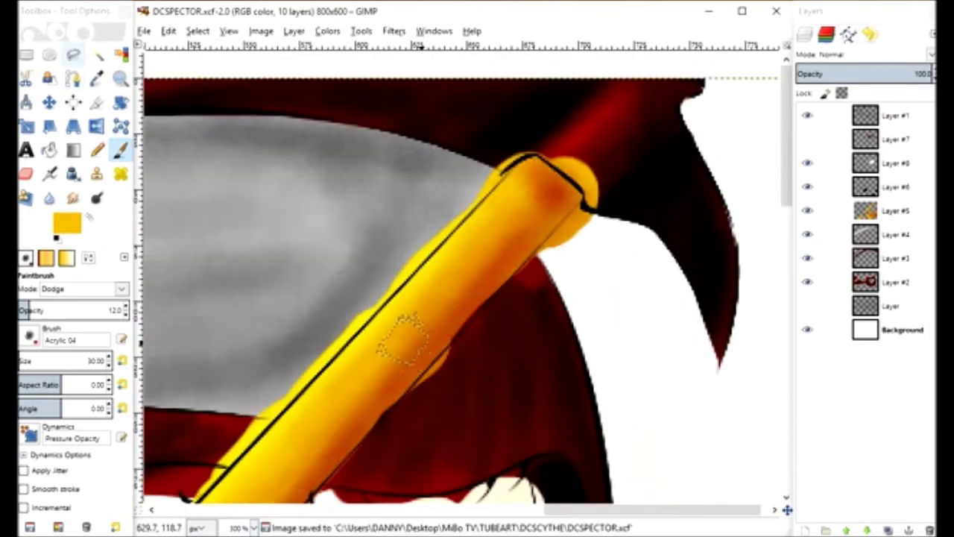
{"action": "left_click", "coordinate": [499, 170]}
{"action": "left_click", "coordinate": [467, 121]}
{"action": "left_click", "coordinate": [570, 121]}
{"action": "left_click", "coordinate": [639, 187]}
{"action": "left_click", "coordinate": [622, 211]}
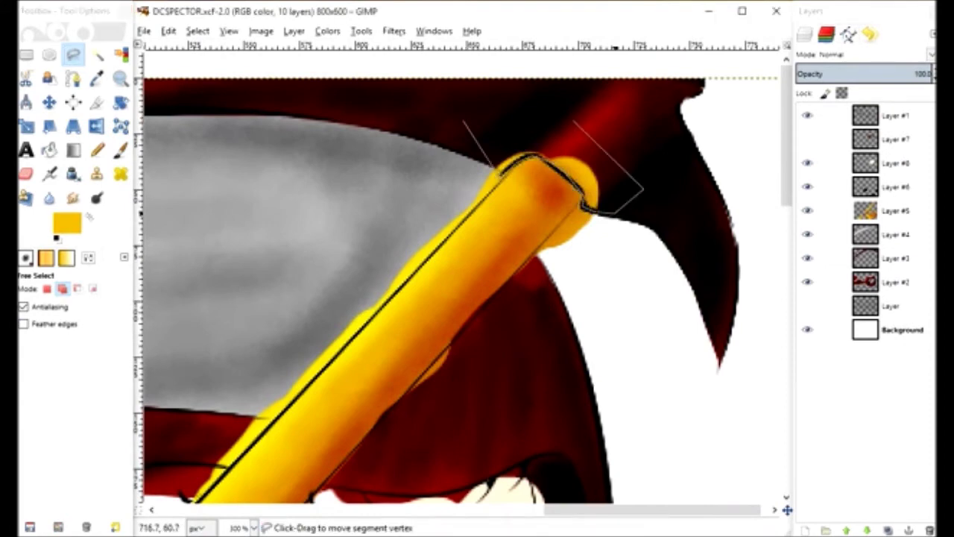
{"action": "key", "text": "Return"}
{"action": "key", "text": "Delete"}
Delete stray yellow beside the staff and clone staff orange over the dark red.
{"action": "left_click", "coordinate": [382, 419]}
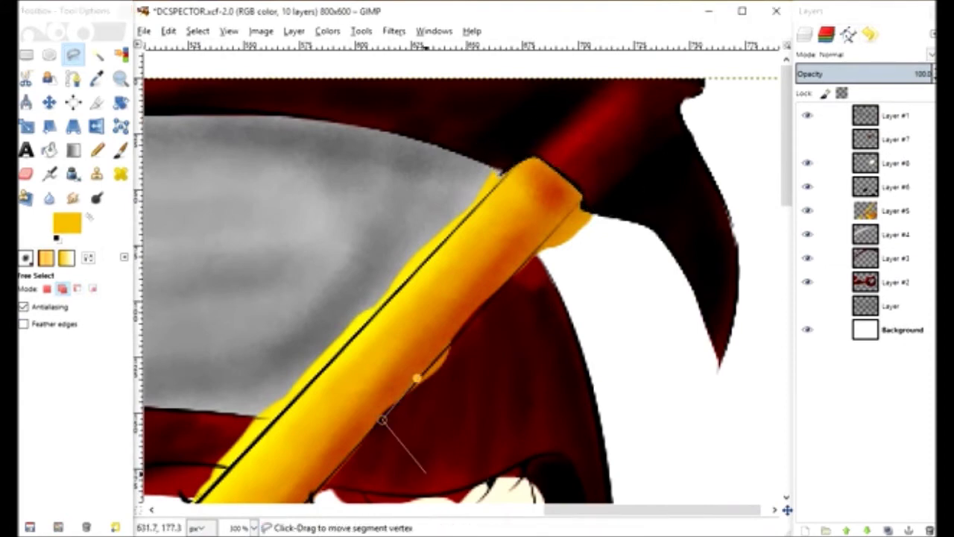
{"action": "key", "text": "Return"}
{"action": "key", "text": "Delete"}
{"action": "key", "text": "ctrl+shift+a"}
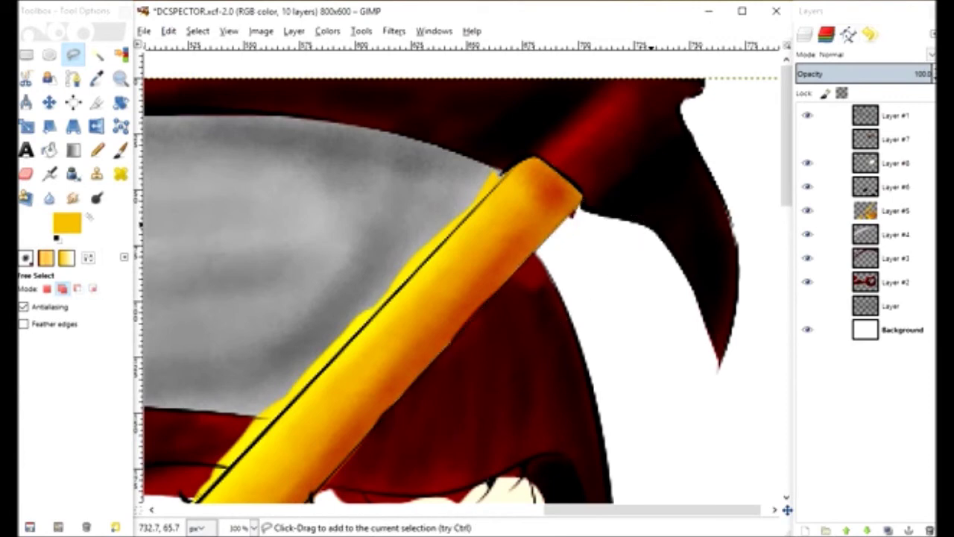
{"action": "key", "text": "c"}
{"action": "left_click_drag", "start_coordinate": [462, 336], "coordinate": [507, 294]}
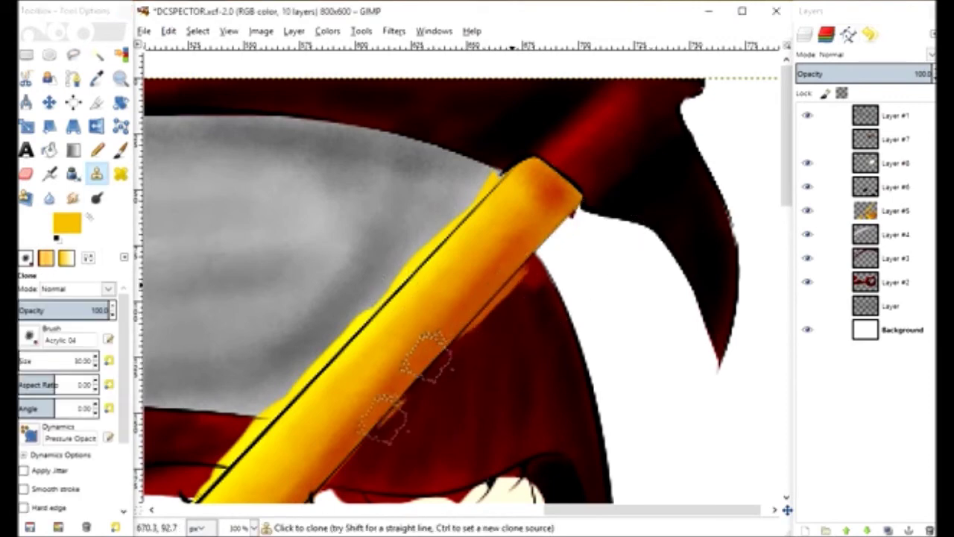
Outline and delete the yellow overspill left of the staff line, saving along the way.
{"action": "key", "text": "f"}
{"action": "left_click", "coordinate": [336, 469]}
{"action": "left_click", "coordinate": [513, 276]}
{"action": "key", "text": "Return"}
{"action": "key", "text": "ctrl+s"}
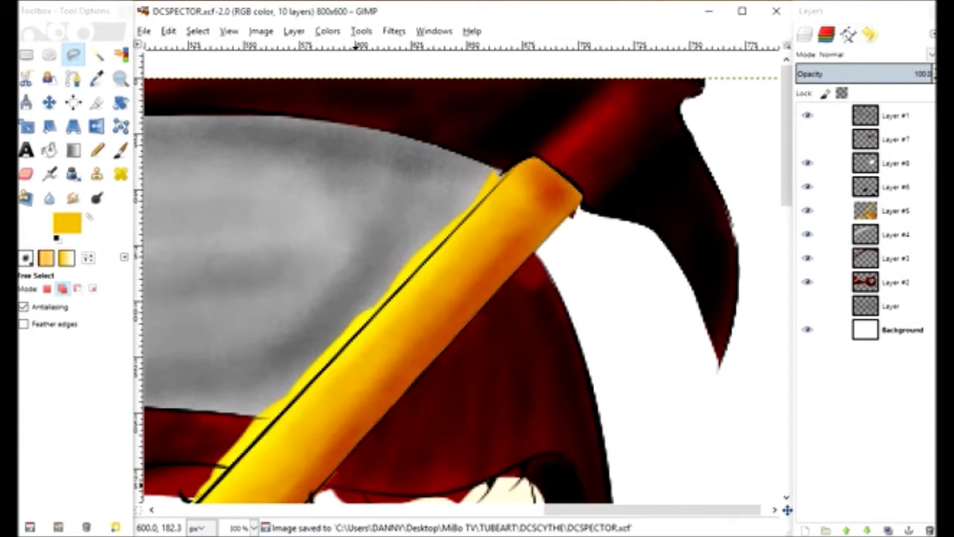
{"action": "left_click", "coordinate": [295, 401]}
{"action": "left_click", "coordinate": [333, 358]}
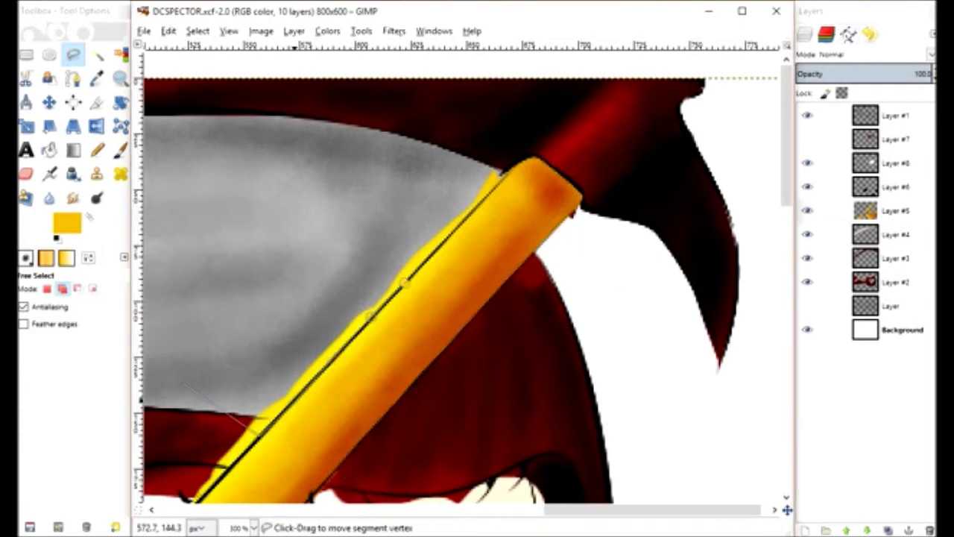
{"action": "left_click", "coordinate": [404, 135]}
{"action": "key", "text": "Return"}
{"action": "key", "text": "Delete"}
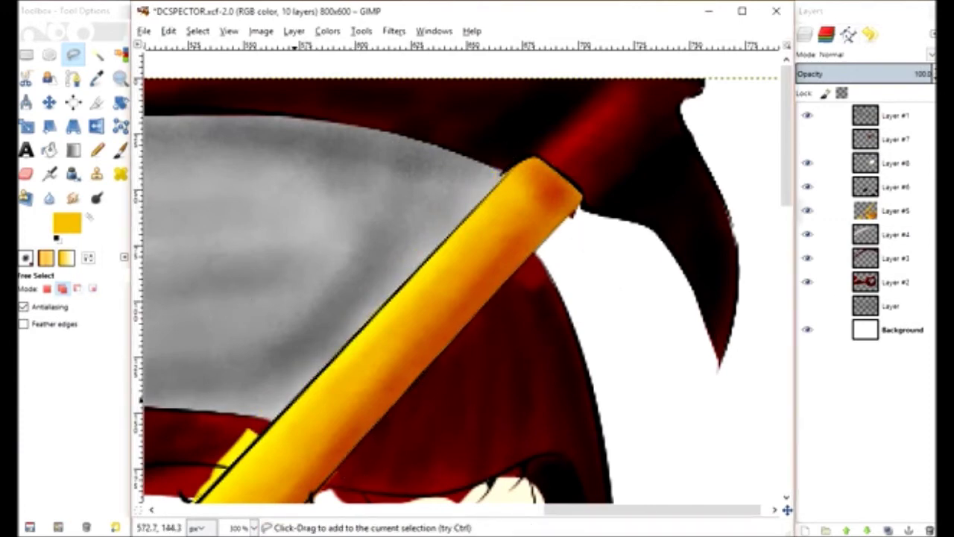
On Layer #5, select and erase the yellow strip left of the staff outline.
{"action": "double_click", "coordinate": [894, 210]}
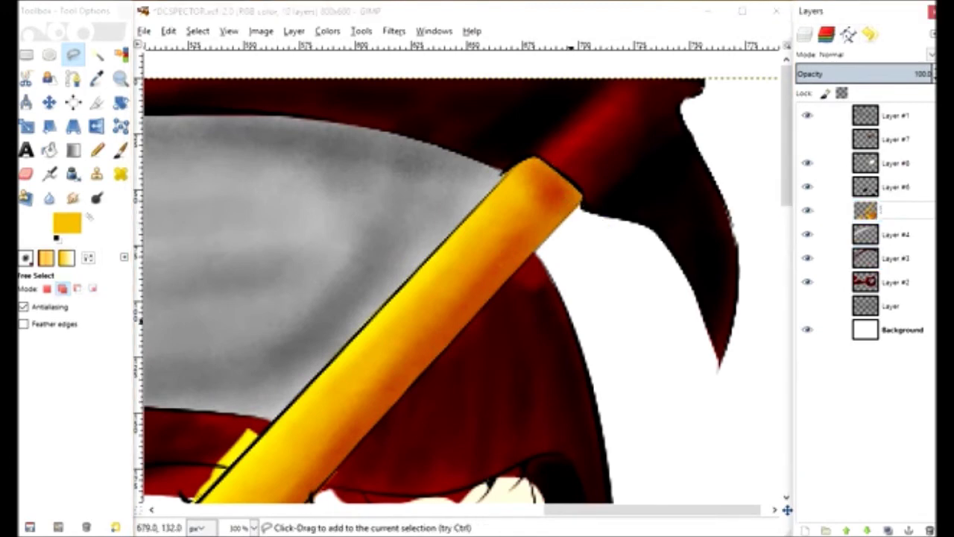
{"action": "key", "text": "Return"}
{"action": "scroll", "coordinate": [462, 276], "scroll_direction": "down", "scroll_amount": 5}
{"action": "scroll", "coordinate": [462, 276], "scroll_direction": "left", "scroll_amount": 5}
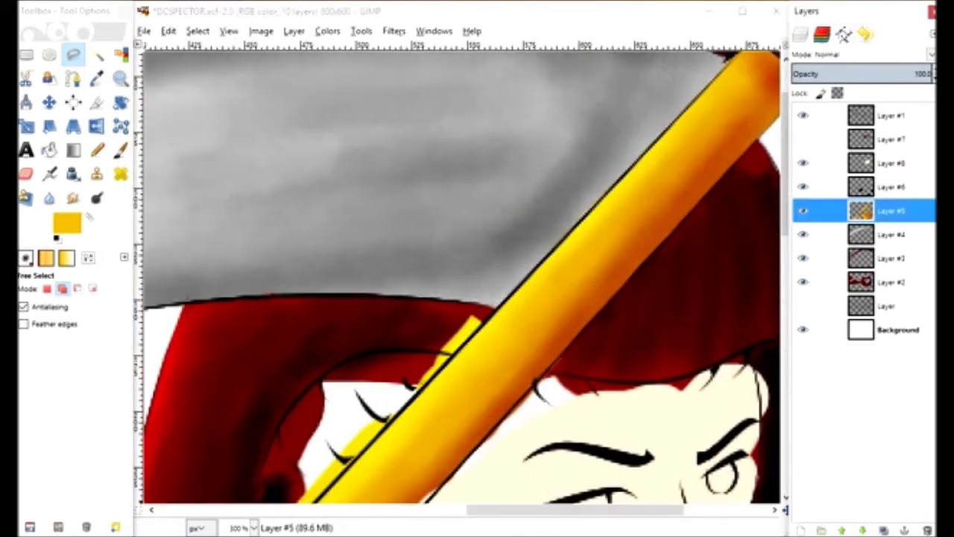
{"action": "scroll", "coordinate": [178, 322], "scroll_direction": "down", "scroll_amount": 5}
{"action": "left_click", "coordinate": [183, 419]}
{"action": "left_click", "coordinate": [485, 96]}
{"action": "left_click", "coordinate": [177, 322]}
{"action": "key", "text": "Return"}
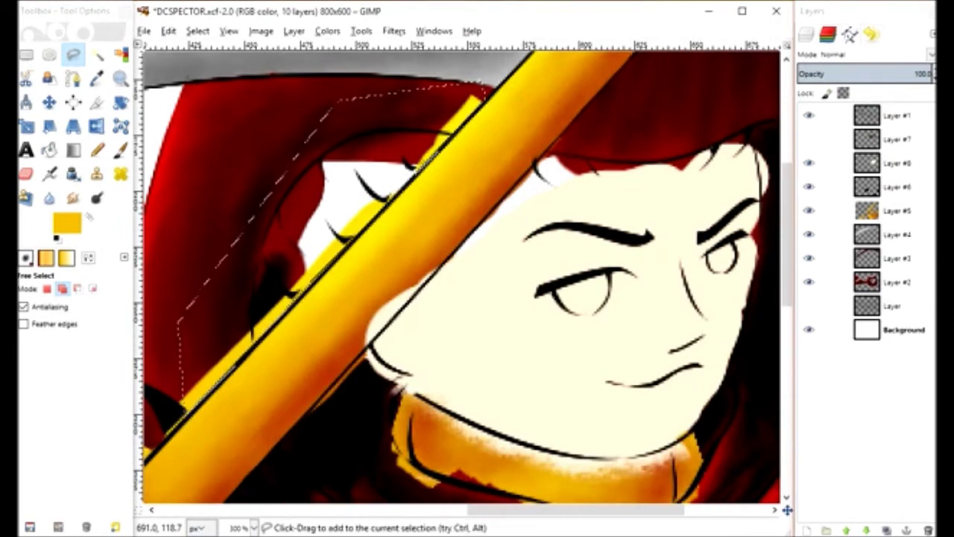
{"action": "key", "text": "Delete"}
Delete more yellow lying outside the staff's black outline.
{"action": "left_click", "coordinate": [208, 299]}
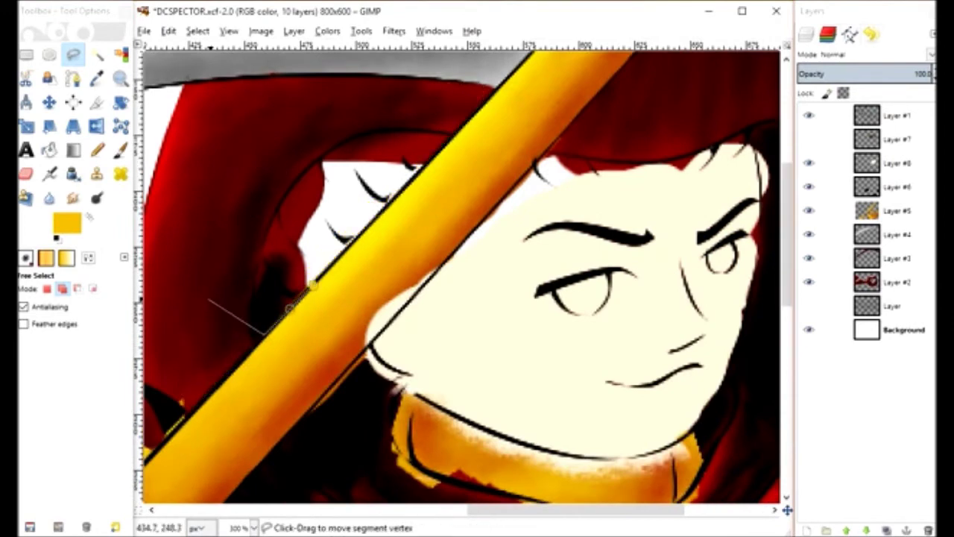
{"action": "key", "text": "Return"}
{"action": "key", "text": "Delete"}
{"action": "left_click", "coordinate": [331, 453]}
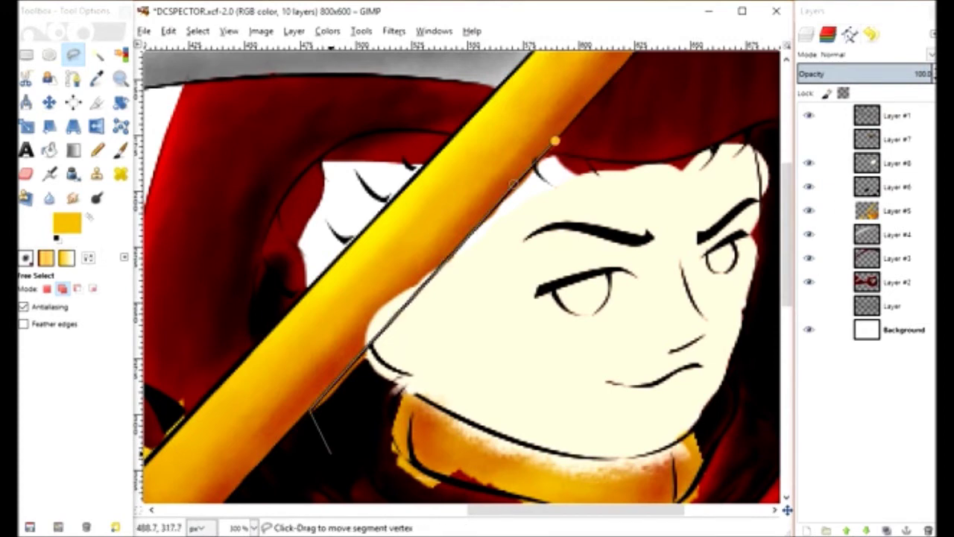
{"action": "key", "text": "Return"}
Erase the remaining yellow paint spill beside the staff and outline a small area next to it.
{"action": "scroll", "coordinate": [462, 275], "scroll_direction": "left", "scroll_amount": 10}
{"action": "scroll", "coordinate": [462, 276], "scroll_direction": "down", "scroll_amount": 2}
{"action": "left_click", "coordinate": [478, 113]}
{"action": "left_click", "coordinate": [349, 212]}
{"action": "left_click", "coordinate": [388, 281]}
{"action": "key", "text": "Return"}
{"action": "key", "text": "Delete"}
{"action": "mouse_move", "coordinate": [509, 306]}
{"action": "left_mouse_down"}
{"action": "mouse_move", "coordinate": [528, 357]}
{"action": "mouse_move", "coordinate": [509, 353]}
{"action": "left_mouse_up"}
Start a Free Select outline around the scythe handle near the glove.
{"action": "scroll", "coordinate": [462, 276], "scroll_direction": "down", "scroll_amount": 3}
{"action": "scroll", "coordinate": [462, 276], "scroll_direction": "left", "scroll_amount": 5}
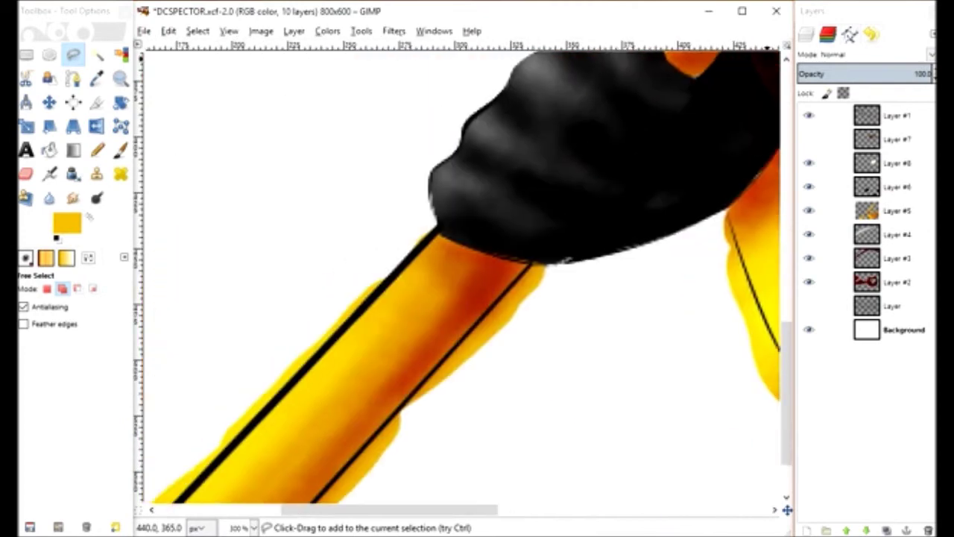
{"action": "scroll", "coordinate": [462, 276], "scroll_direction": "down", "scroll_amount": 2}
{"action": "scroll", "coordinate": [462, 275], "scroll_direction": "left", "scroll_amount": 2}
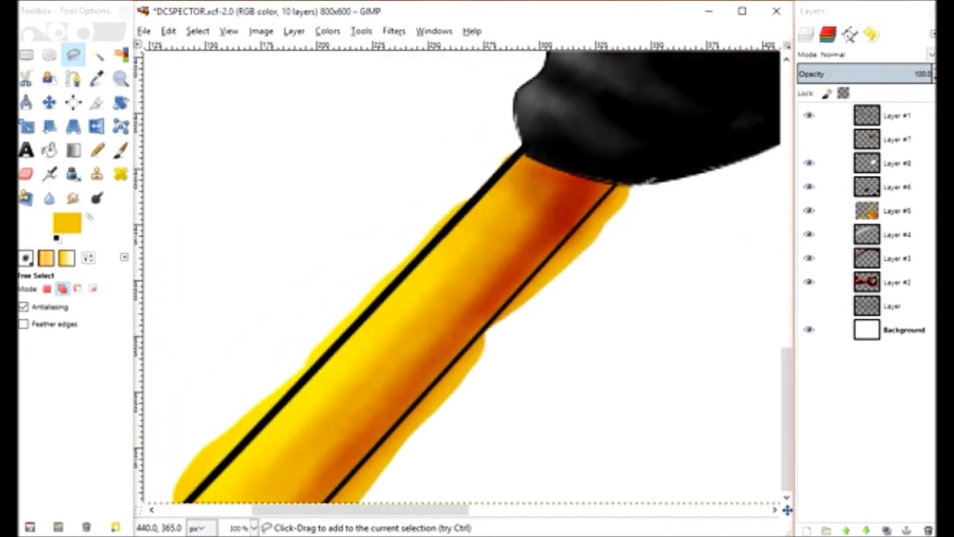
{"action": "scroll", "coordinate": [462, 276], "scroll_direction": "down", "scroll_amount": 2}
{"action": "scroll", "coordinate": [462, 275], "scroll_direction": "left", "scroll_amount": 1}
{"action": "left_click", "coordinate": [337, 127]}
{"action": "left_click", "coordinate": [552, 93]}
{"action": "left_click", "coordinate": [282, 175]}
{"action": "left_click", "coordinate": [387, 137]}
Extend the outline down the handle's left edge and erase the stray yellow there.
{"action": "left_click", "coordinate": [313, 333]}
{"action": "left_click", "coordinate": [186, 330]}
{"action": "left_click", "coordinate": [208, 446]}
{"action": "left_click", "coordinate": [166, 430]}
{"action": "left_click", "coordinate": [413, 238]}
{"action": "key", "text": "Return"}
{"action": "key", "text": "Delete"}
{"action": "key", "text": "ctrl+shift+a"}
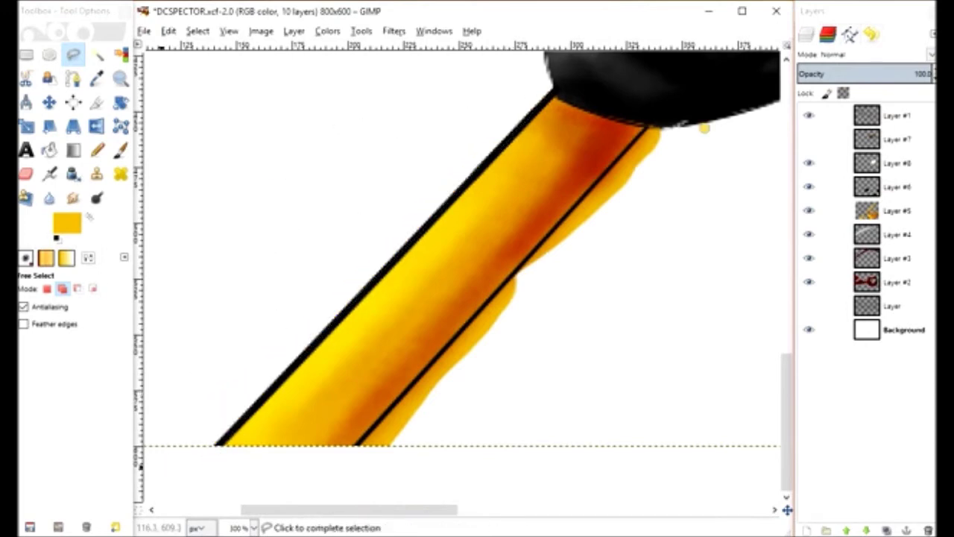
Erase the yellow spill right of the handle and save the image.
{"action": "left_click", "coordinate": [358, 442]}
{"action": "left_click", "coordinate": [458, 442]}
{"action": "left_click", "coordinate": [573, 369]}
{"action": "left_click", "coordinate": [518, 326]}
{"action": "left_click", "coordinate": [600, 344]}
{"action": "left_click", "coordinate": [617, 160]}
{"action": "left_click", "coordinate": [666, 119]}
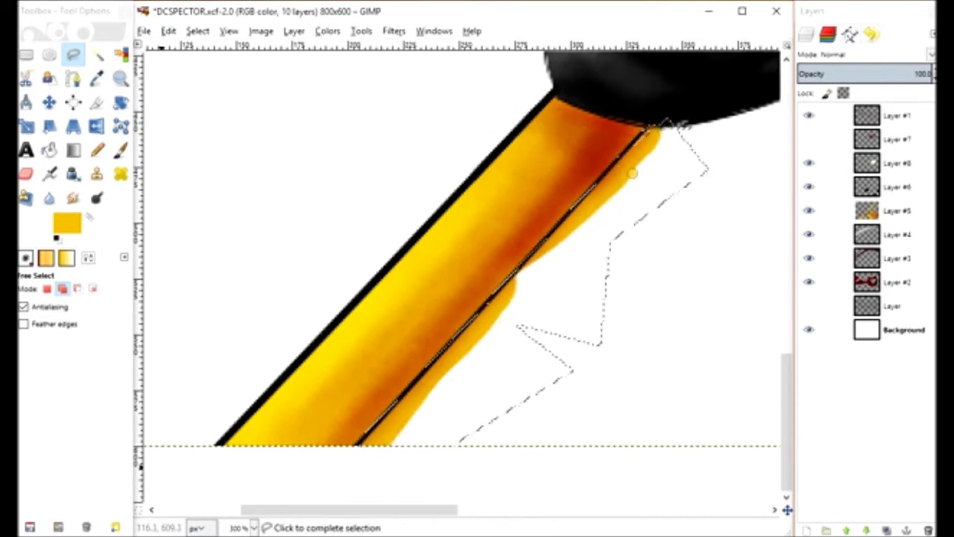
{"action": "key", "text": "Return"}
{"action": "key", "text": "Delete"}
{"action": "key", "text": "ctrl+shift+a"}
{"action": "key", "text": "ctrl+s"}
Clear a selected patch on the armour, then drop the selection.
{"action": "scroll", "coordinate": [462, 246], "scroll_direction": "right", "scroll_amount": 10}
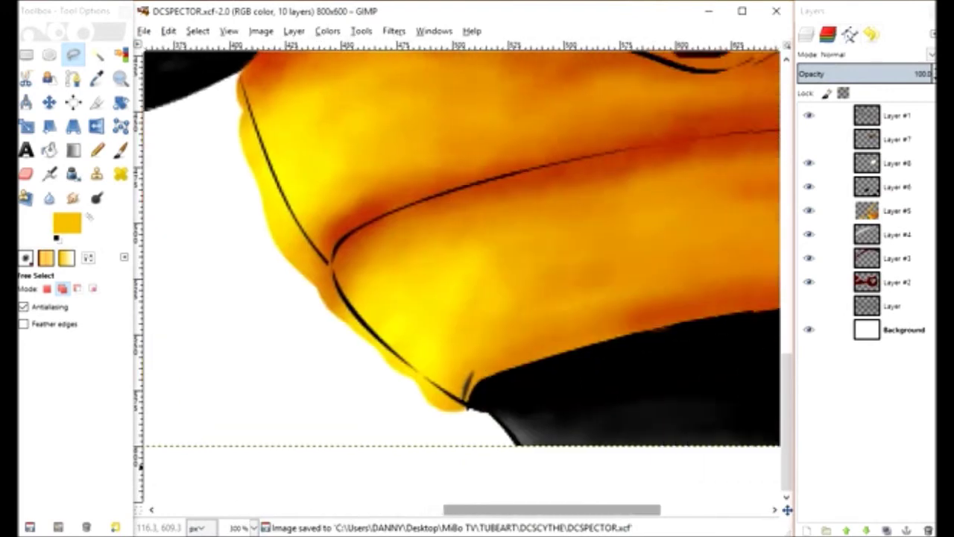
{"action": "scroll", "coordinate": [462, 246], "scroll_direction": "right", "scroll_amount": 3}
{"action": "left_click", "coordinate": [566, 341]}
{"action": "key", "text": "Return"}
{"action": "key", "text": "ctrl+shift+a"}
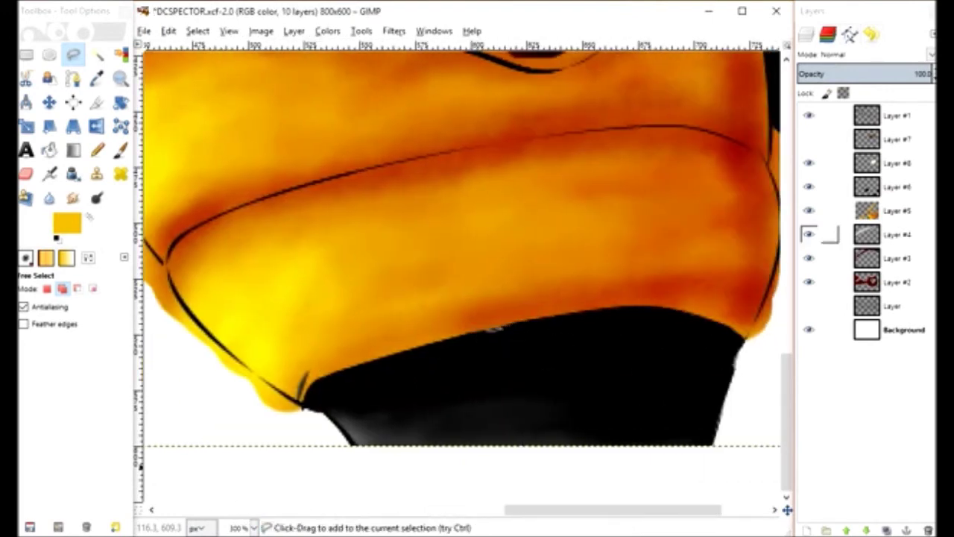
{"action": "key", "text": "c"}
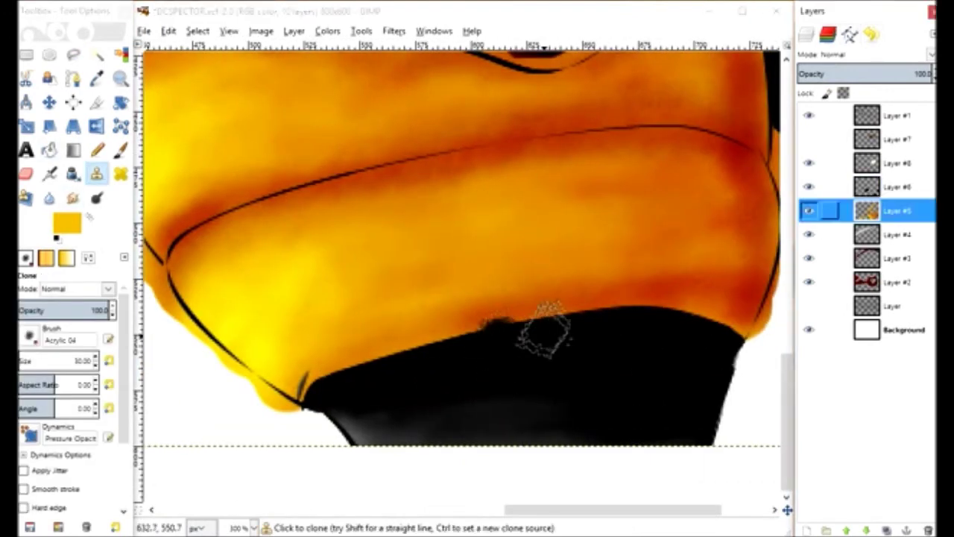
{"action": "key", "text": "f"}
Select a small patch above the black belt along the armour's lower edge.
{"action": "left_click", "coordinate": [450, 313]}
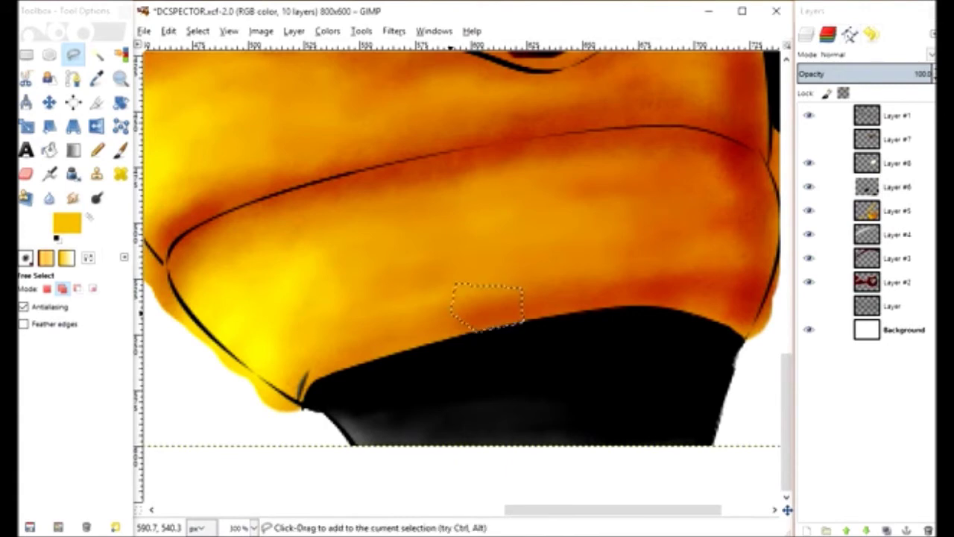
{"action": "left_click", "coordinate": [894, 210]}
{"action": "left_click", "coordinate": [282, 333]}
{"action": "left_click", "coordinate": [314, 344]}
{"action": "left_click", "coordinate": [303, 406]}
{"action": "left_click", "coordinate": [256, 423]}
{"action": "left_click", "coordinate": [283, 333]}
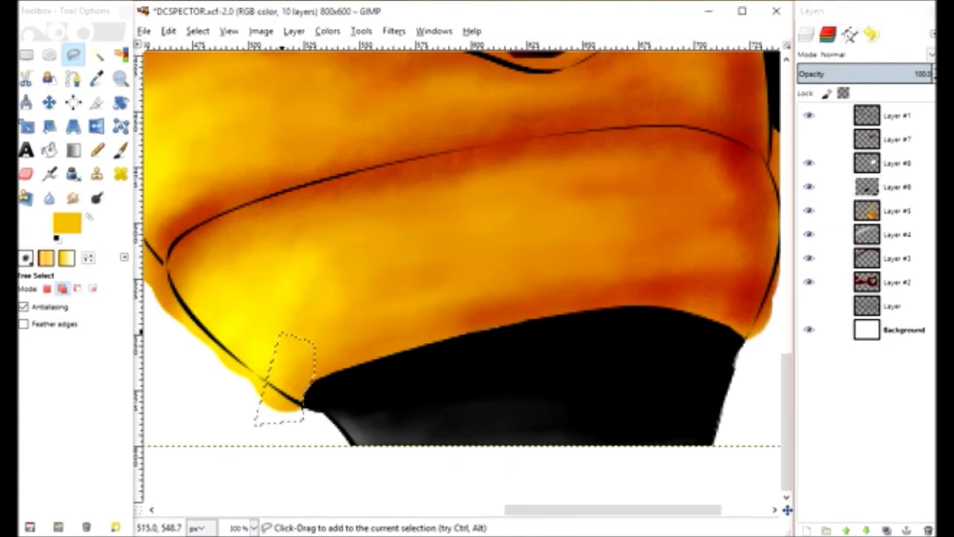
{"action": "left_click_drag", "start_coordinate": [613, 510], "coordinate": [547, 509]}
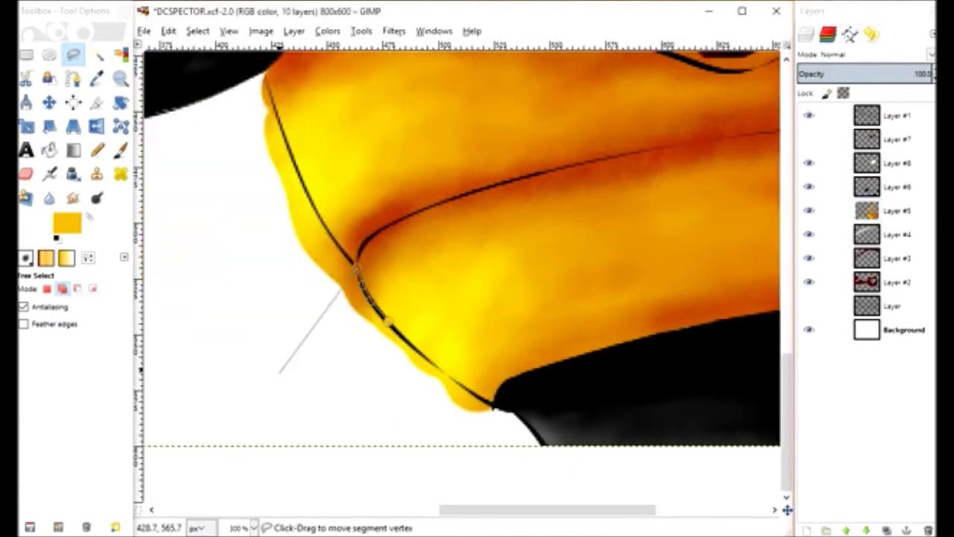
{"action": "left_click_drag", "start_coordinate": [279, 370], "coordinate": [493, 408]}
{"action": "left_click", "coordinate": [248, 296]}
{"action": "key", "text": "Return"}
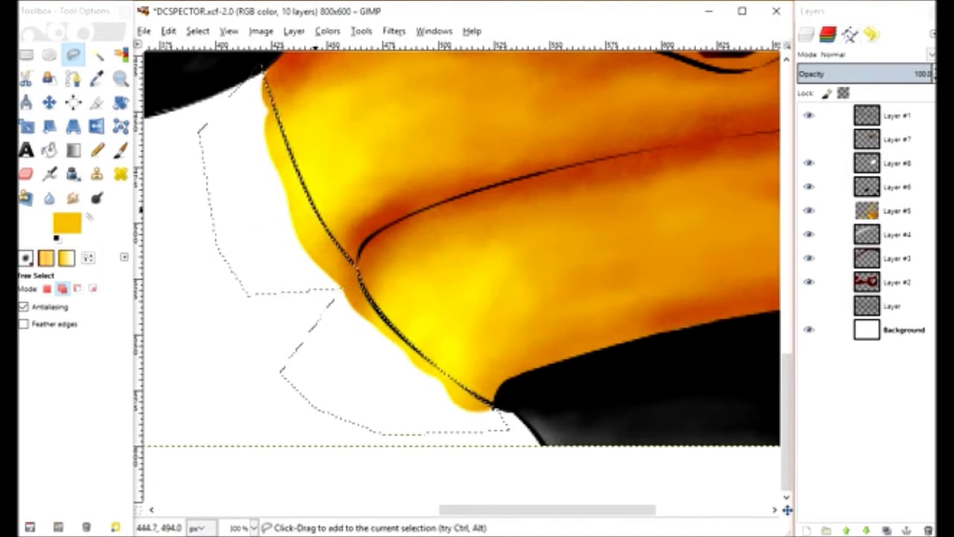
On Layer #5, clone over the rough patch on the scarf edge, then make a small selection there.
{"action": "scroll", "coordinate": [462, 275], "scroll_direction": "up", "scroll_amount": 5}
{"action": "scroll", "coordinate": [462, 276], "scroll_direction": "up", "scroll_amount": 2}
{"action": "scroll", "coordinate": [462, 276], "scroll_direction": "up", "scroll_amount": 2}
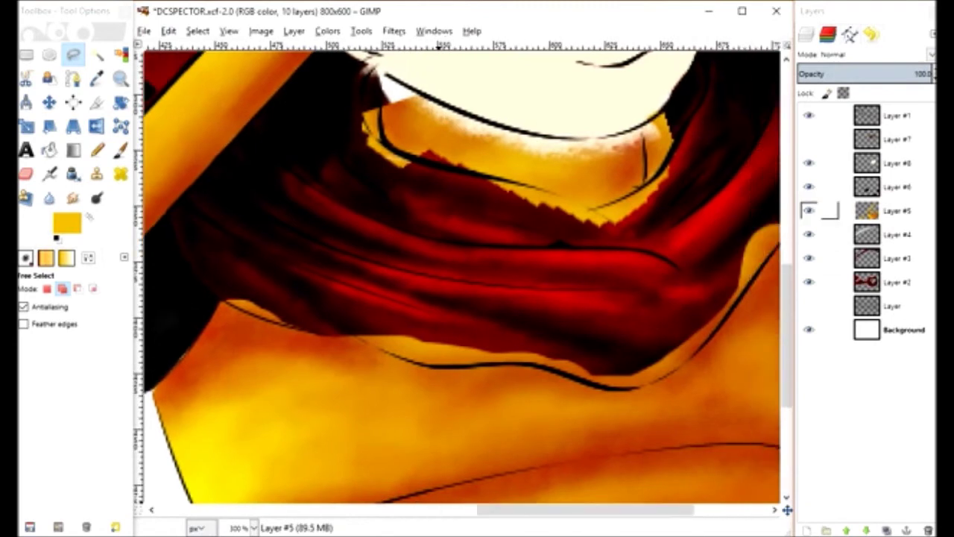
{"action": "left_click", "coordinate": [894, 210]}
{"action": "key", "text": "c"}
{"action": "left_click", "coordinate": [187, 313], "text": "ctrl"}
{"action": "left_click_drag", "start_coordinate": [179, 335], "coordinate": [175, 369]}
{"action": "key", "text": "f"}
{"action": "left_click", "coordinate": [196, 396]}
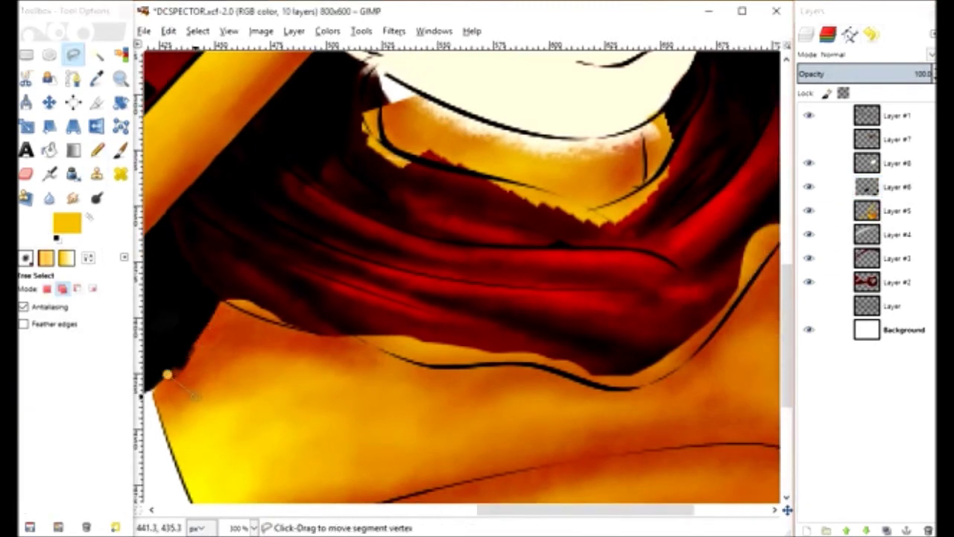
{"action": "left_click", "coordinate": [196, 397]}
{"action": "key", "text": "Return"}
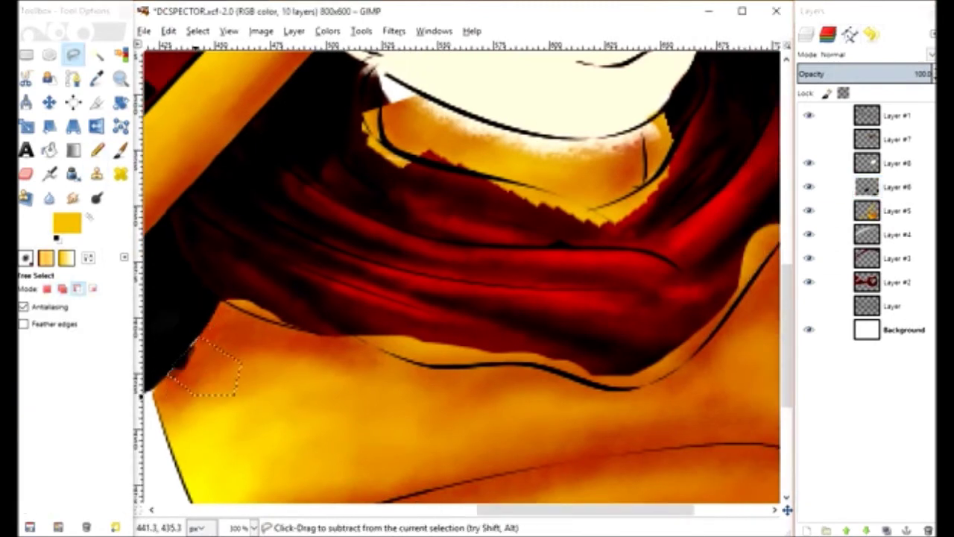
Clone over the patch inside the small selection on Layer #5.
{"action": "left_click", "coordinate": [895, 210]}
{"action": "key", "text": "c"}
{"action": "left_click", "coordinate": [187, 313], "text": "ctrl"}
{"action": "left_click", "coordinate": [197, 335]}
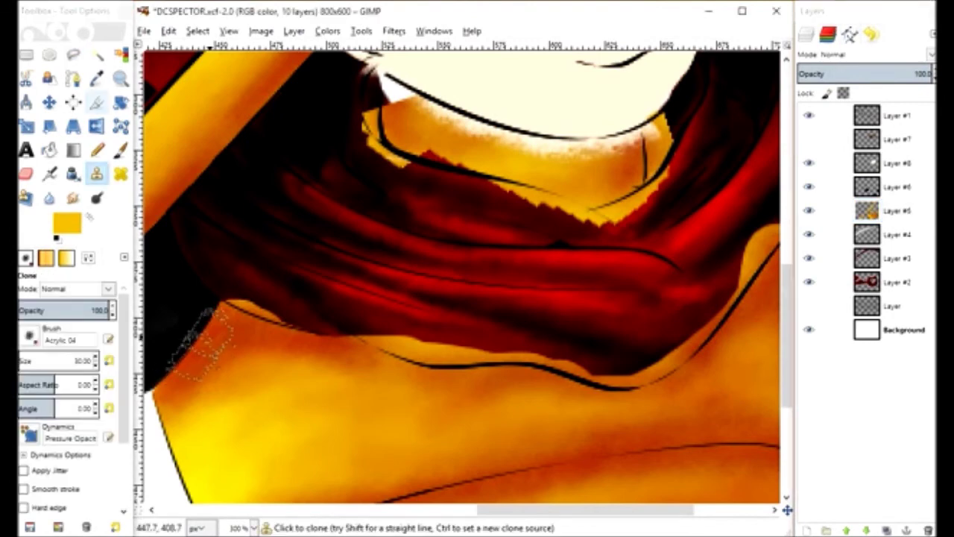
Select two rough areas along the scarf's lower edge.
{"action": "left_click", "coordinate": [74, 55]}
{"action": "left_click", "coordinate": [215, 291]}
{"action": "left_click", "coordinate": [238, 242]}
{"action": "double_click", "coordinate": [215, 291]}
{"action": "left_click", "coordinate": [346, 328]}
{"action": "left_click", "coordinate": [447, 304]}
{"action": "left_click", "coordinate": [492, 350]}
{"action": "double_click", "coordinate": [347, 328]}
Trace a selection along the black line and delete the stray pixels on that edge.
{"action": "left_click", "coordinate": [481, 337]}
{"action": "left_click", "coordinate": [574, 321]}
{"action": "left_click", "coordinate": [512, 364]}
{"action": "left_click", "coordinate": [548, 369]}
{"action": "left_click", "coordinate": [564, 375]}
{"action": "left_click", "coordinate": [611, 388]}
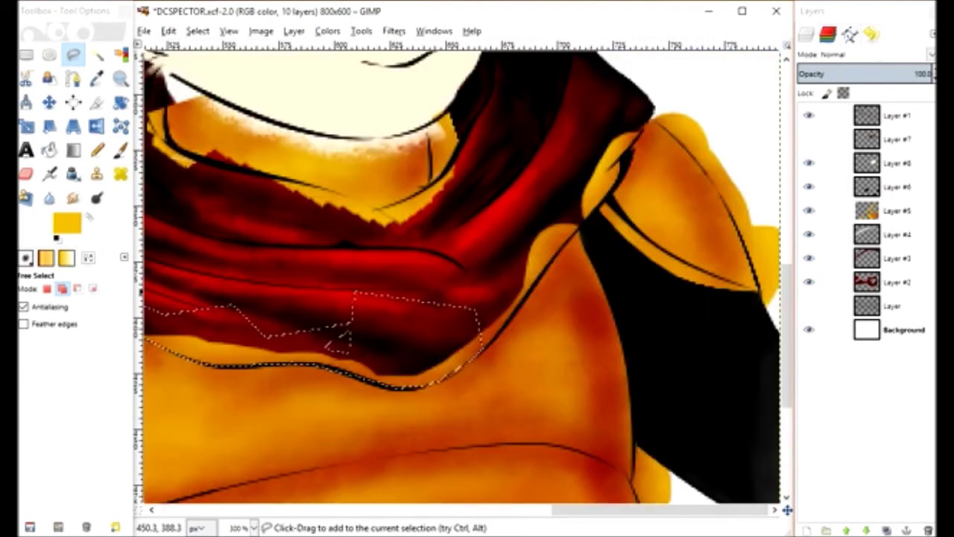
{"action": "scroll", "coordinate": [462, 278], "scroll_direction": "right", "scroll_amount": 3}
{"action": "scroll", "coordinate": [462, 278], "scroll_direction": "down", "scroll_amount": 1}
{"action": "left_click", "coordinate": [484, 237]}
{"action": "left_click", "coordinate": [567, 211]}
{"action": "left_click", "coordinate": [578, 227]}
{"action": "double_click", "coordinate": [480, 343]}
{"action": "key", "text": "Delete"}
{"action": "key", "text": "ctrl+shift+a"}
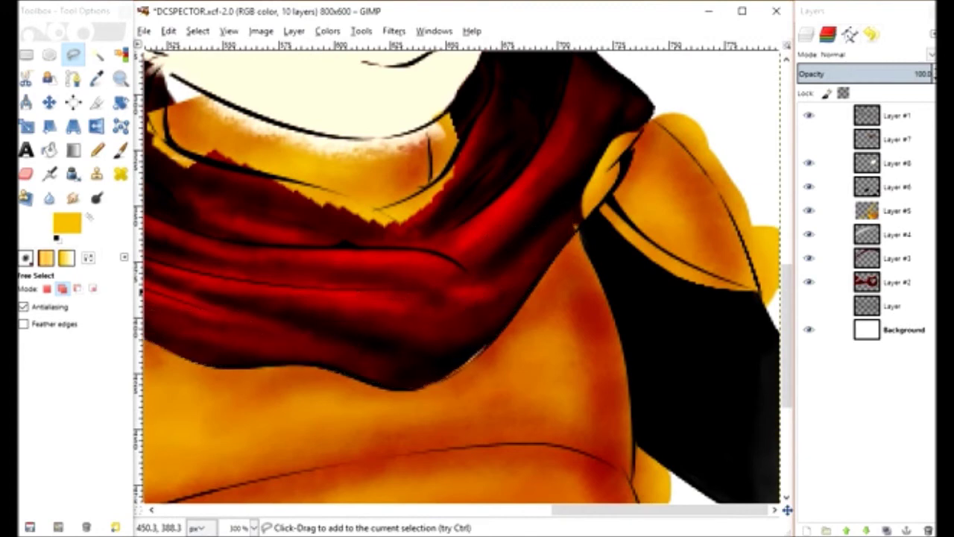
On Layer #2, select the rough top-right edge of the scarf.
{"action": "left_click", "coordinate": [894, 281]}
{"action": "key", "text": "c"}
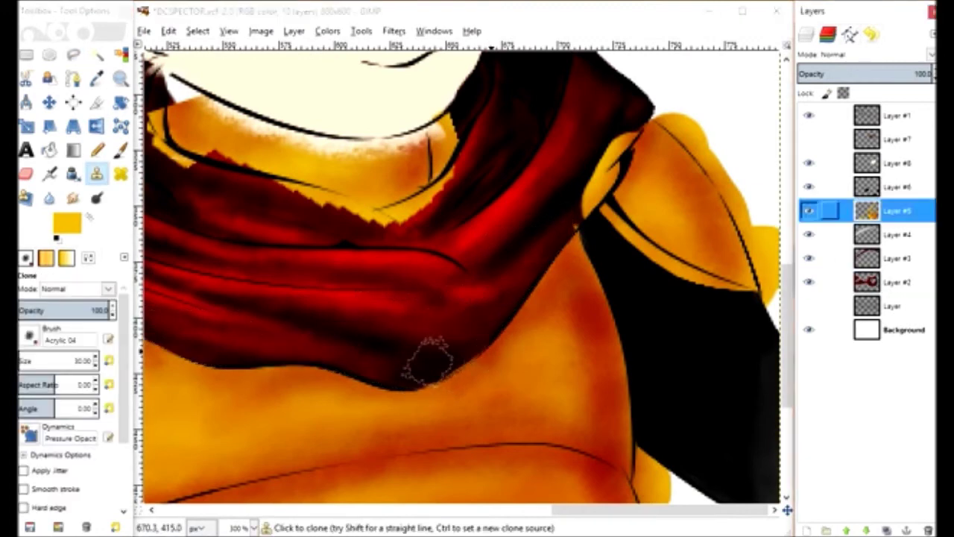
{"action": "key", "text": "f"}
{"action": "left_click", "coordinate": [615, 115]}
{"action": "left_click", "coordinate": [650, 119]}
{"action": "left_click", "coordinate": [596, 202]}
{"action": "left_click", "coordinate": [578, 222]}
{"action": "left_click", "coordinate": [613, 119]}
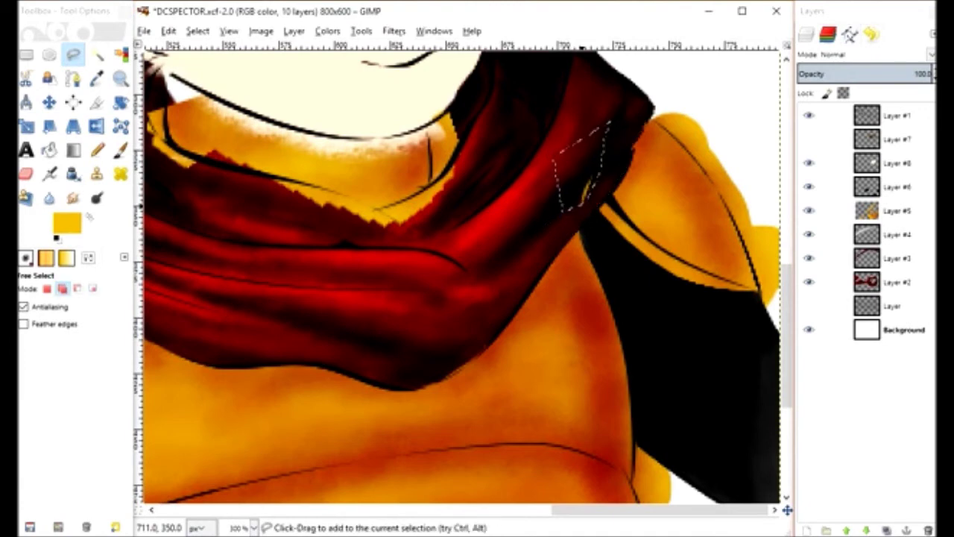
Select the upper-right shoulder area.
{"action": "scroll", "coordinate": [462, 276], "scroll_direction": "right", "scroll_amount": 2}
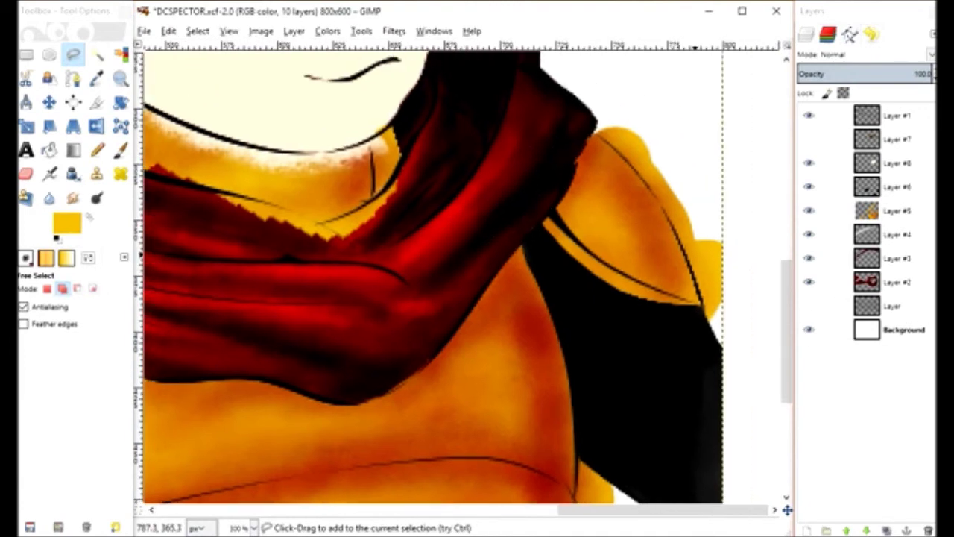
{"action": "left_click", "coordinate": [722, 104]}
{"action": "left_click", "coordinate": [630, 104]}
{"action": "left_click", "coordinate": [597, 130]}
{"action": "left_click", "coordinate": [648, 179]}
{"action": "left_click", "coordinate": [703, 154]}
{"action": "left_click", "coordinate": [708, 319]}
{"action": "double_click", "coordinate": [751, 324]}
Select along the armour's lower edge and return to Layer #5.
{"action": "scroll", "coordinate": [462, 276], "scroll_direction": "down", "scroll_amount": 5}
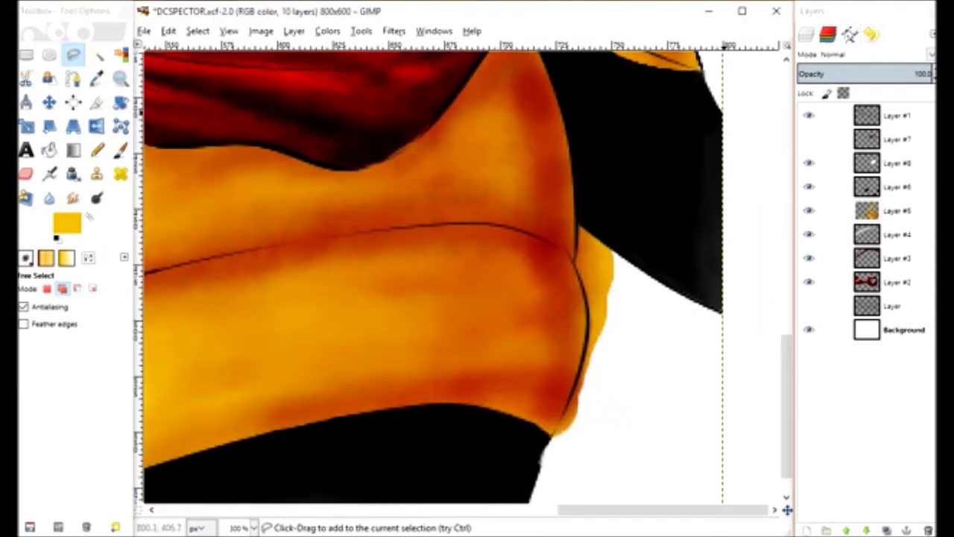
{"action": "left_click", "coordinate": [555, 438]}
{"action": "left_click_drag", "start_coordinate": [555, 438], "coordinate": [576, 382]}
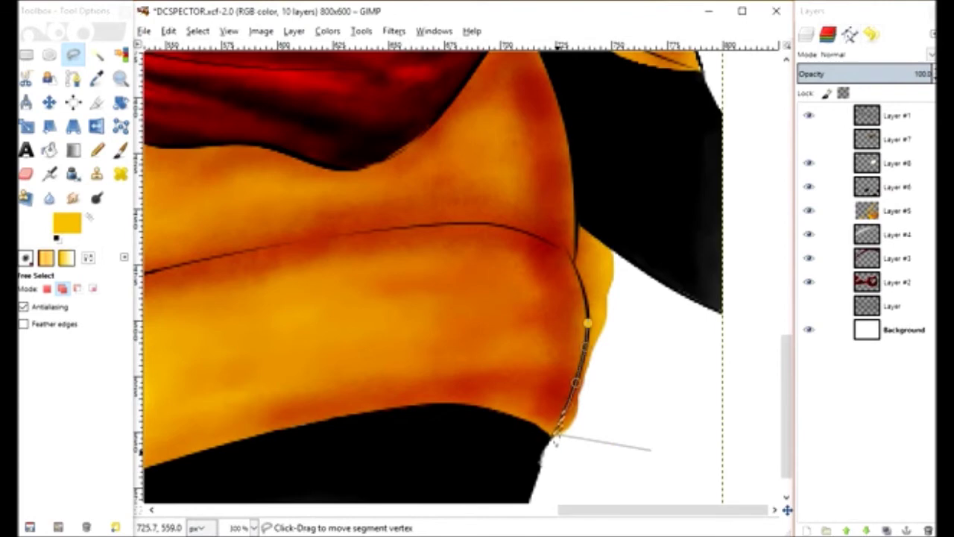
{"action": "left_click", "coordinate": [713, 308]}
{"action": "key", "text": "Return"}
{"action": "scroll", "coordinate": [432, 275], "scroll_direction": "up", "scroll_amount": 3}
{"action": "scroll", "coordinate": [432, 275], "scroll_direction": "up", "scroll_amount": 2}
{"action": "scroll", "coordinate": [462, 276], "scroll_direction": "left", "scroll_amount": 5}
{"action": "left_click", "coordinate": [894, 210]}
Clone orange over the scarf's upper-left edge, then select the face and right part of the scarf.
{"action": "key", "text": "c"}
{"action": "left_click_drag", "start_coordinate": [341, 257], "coordinate": [337, 259]}
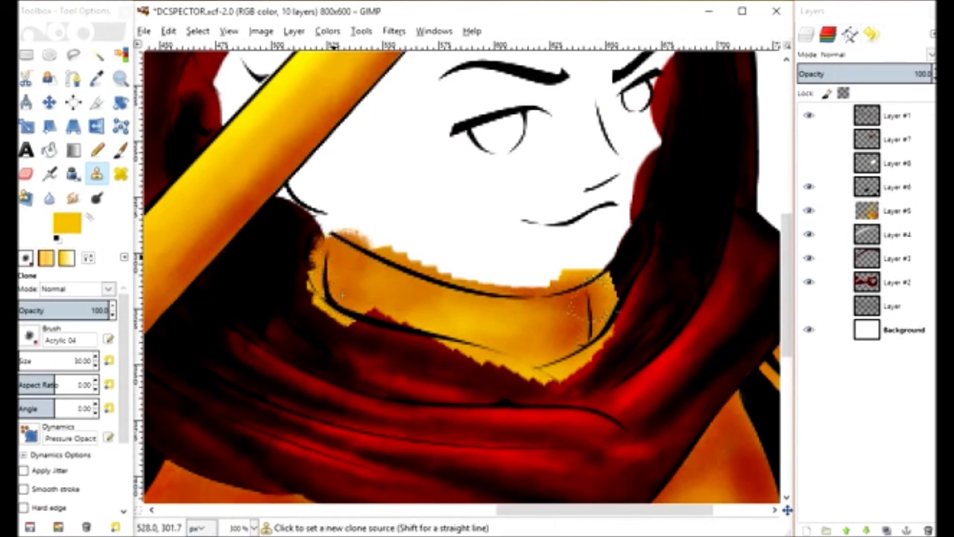
{"action": "key", "text": "f"}
{"action": "left_click", "coordinate": [304, 227]}
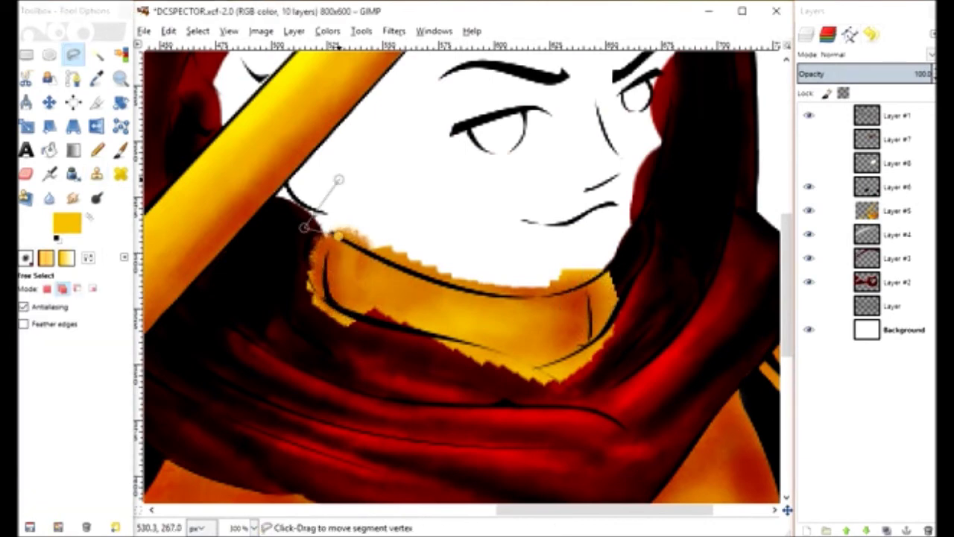
{"action": "left_click", "coordinate": [339, 180]}
{"action": "left_click", "coordinate": [639, 234]}
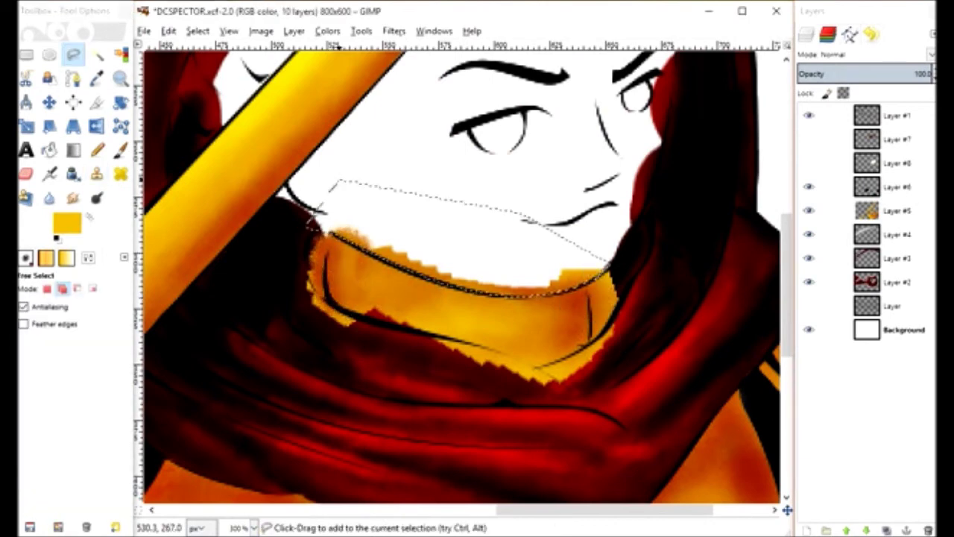
{"action": "left_click", "coordinate": [685, 283]}
{"action": "left_click", "coordinate": [656, 365]}
{"action": "left_click", "coordinate": [592, 363]}
{"action": "key", "text": "Return"}
Add the left scarf region, delete the selected scarf, and clone-brighten the scarf left of the neckline.
{"action": "left_click", "coordinate": [343, 174]}
{"action": "left_click", "coordinate": [245, 300]}
{"action": "key", "text": "Return"}
{"action": "key", "text": "Delete"}
{"action": "key", "text": "ctrl+shift+a"}
{"action": "key", "text": "c"}
{"action": "left_click", "coordinate": [559, 339], "text": "ctrl"}
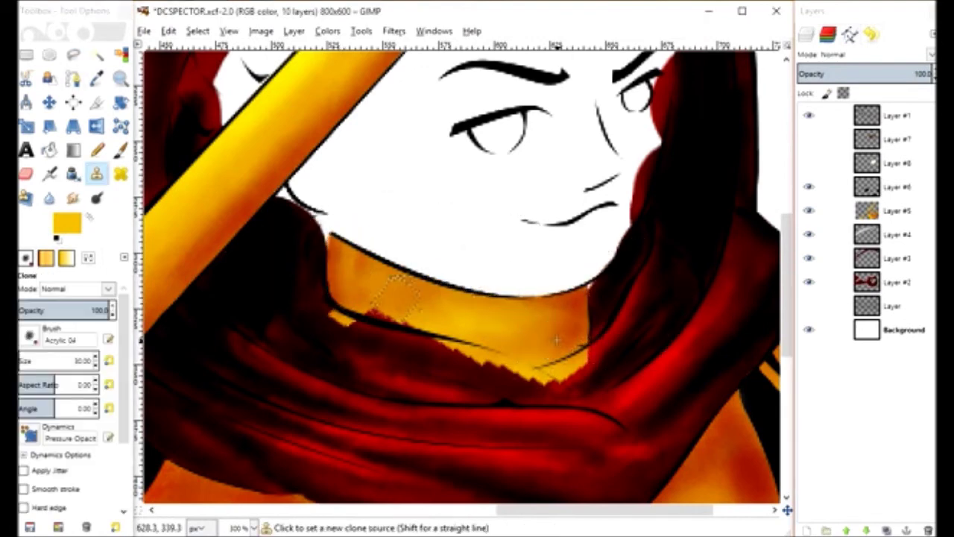
{"action": "left_click_drag", "start_coordinate": [417, 328], "coordinate": [297, 308]}
Select the scarf along the neckline and clear those pixels.
{"action": "key", "text": "f"}
{"action": "left_click", "coordinate": [269, 281]}
{"action": "left_click", "coordinate": [311, 278]}
{"action": "left_click", "coordinate": [325, 285]}
{"action": "left_click", "coordinate": [332, 302]}
{"action": "left_click", "coordinate": [357, 318]}
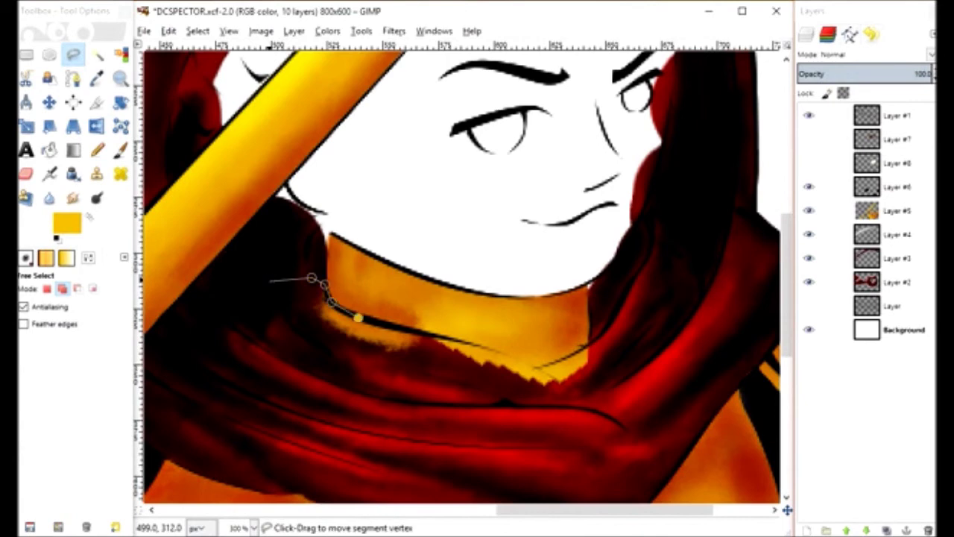
{"action": "left_click", "coordinate": [270, 281]}
{"action": "left_click", "coordinate": [444, 357]}
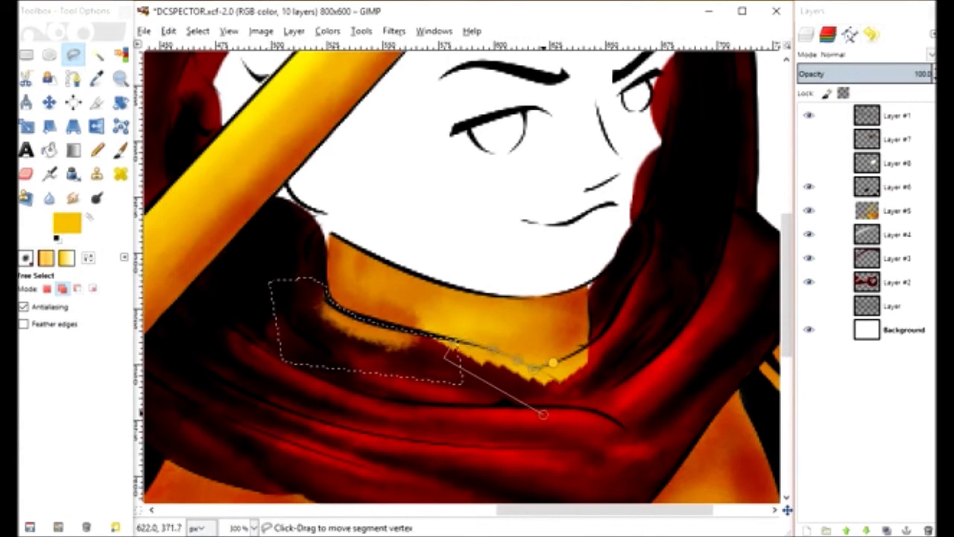
{"action": "left_click", "coordinate": [543, 413]}
{"action": "key", "text": "Return"}
{"action": "key", "text": "Delete"}
Clone over the scarf near the neckline on Layer #2 and make Layer #8 visible.
{"action": "left_click", "coordinate": [897, 282]}
{"action": "left_click", "coordinate": [97, 174]}
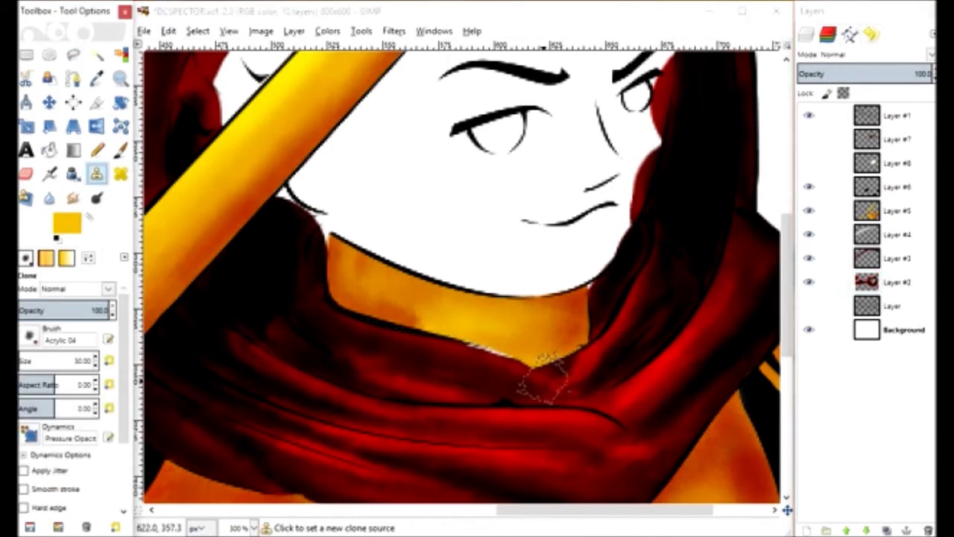
{"action": "left_click", "coordinate": [544, 376], "text": "ctrl"}
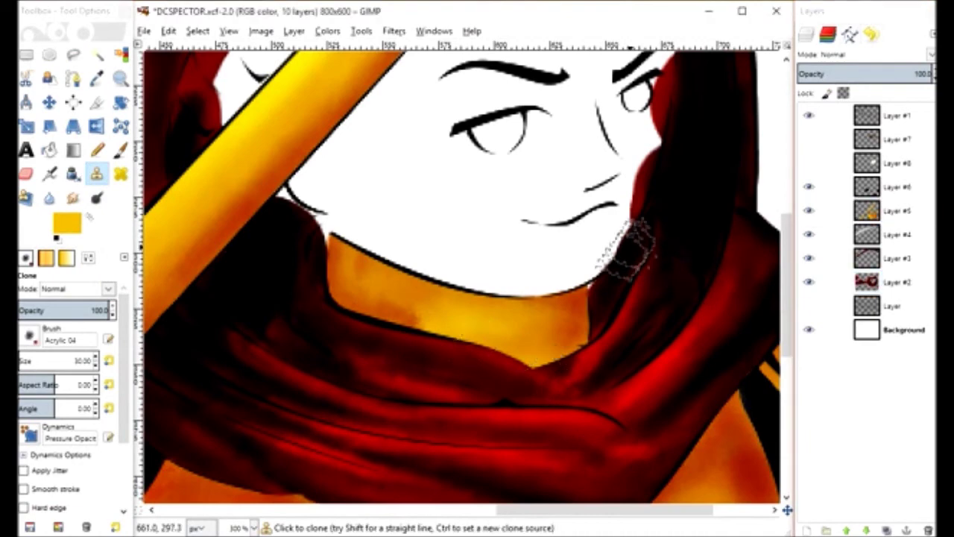
{"action": "left_click", "coordinate": [808, 162]}
Outline the scarf around the neck and chin on Layer #8, then drop the selection.
{"action": "key", "text": "r"}
{"action": "key", "text": "f"}
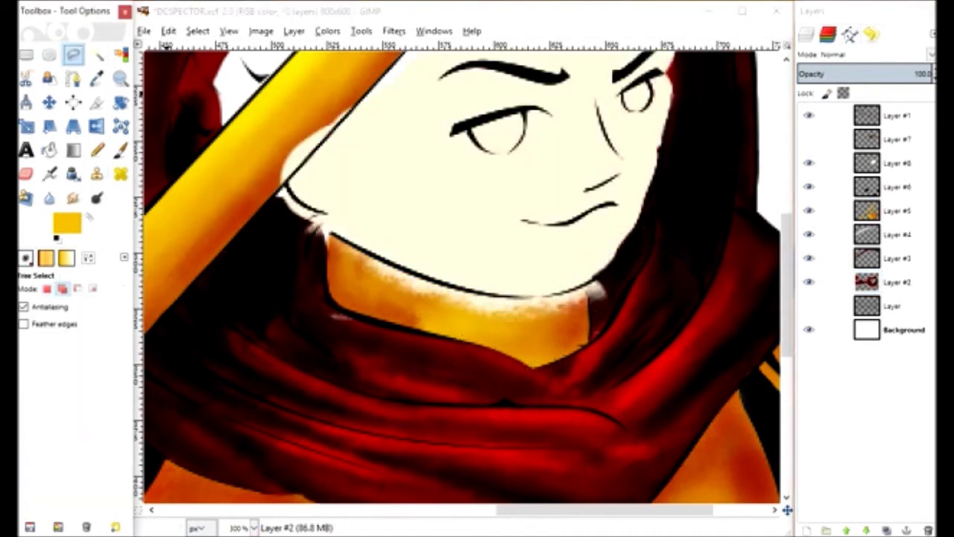
{"action": "left_click", "coordinate": [270, 339]}
{"action": "left_click", "coordinate": [272, 238]}
{"action": "left_click", "coordinate": [392, 290]}
{"action": "double_click", "coordinate": [672, 297]}
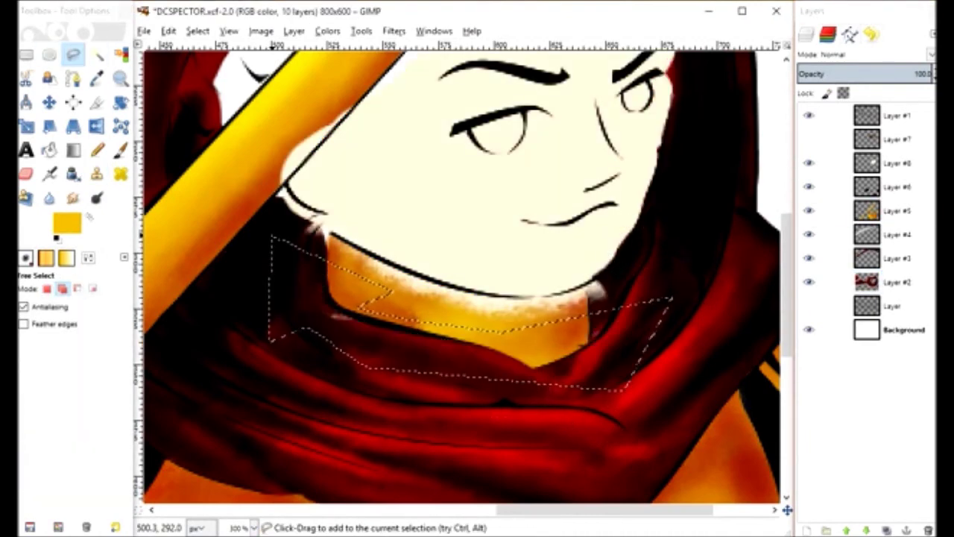
{"action": "left_click", "coordinate": [898, 163]}
{"action": "left_click", "coordinate": [567, 291]}
{"action": "left_click", "coordinate": [543, 296]}
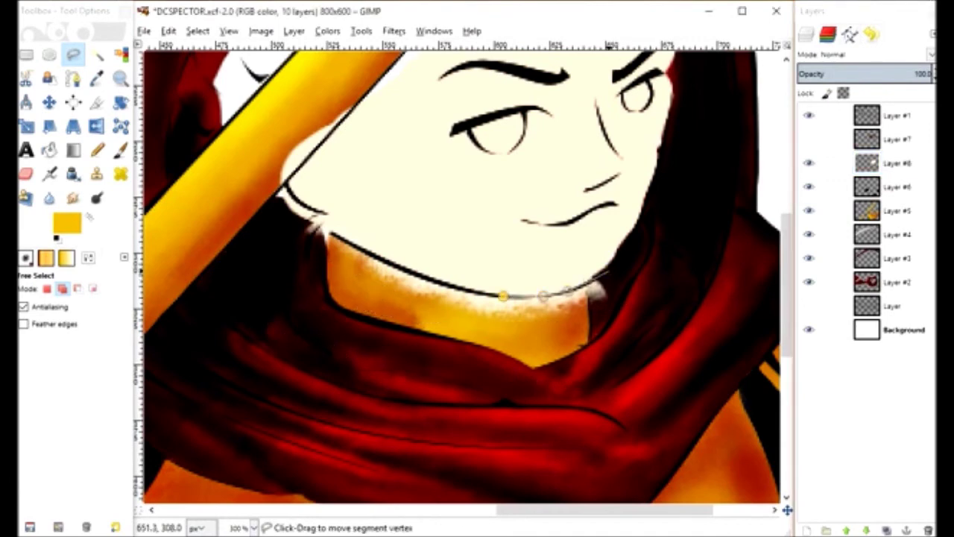
{"action": "key", "text": "Return"}
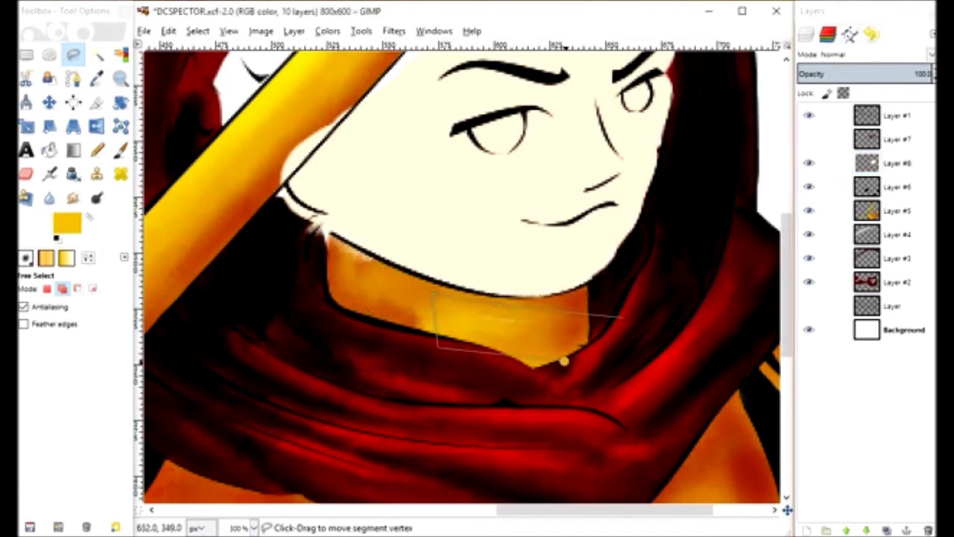
{"action": "key", "text": "ctrl+shift+a"}
{"action": "scroll", "coordinate": [462, 275], "scroll_direction": "up", "scroll_amount": 3}
{"action": "scroll", "coordinate": [462, 276], "scroll_direction": "up", "scroll_amount": 2}
{"action": "left_click", "coordinate": [895, 162]}
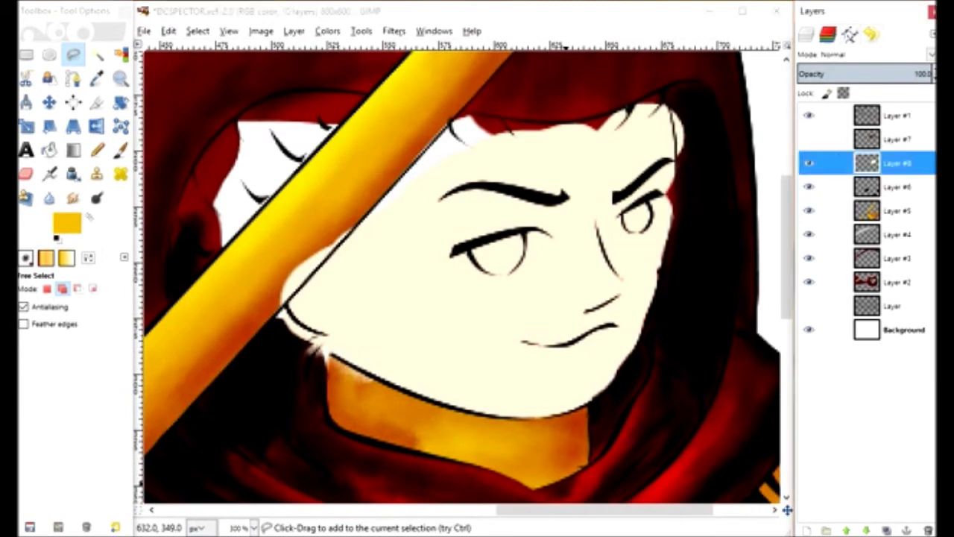
Paint face-picked pale skin at Normal mode, 100% opacity along the right face edge and chin.
{"action": "left_click", "coordinate": [119, 149]}
{"action": "left_click", "coordinate": [391, 263], "text": "ctrl"}
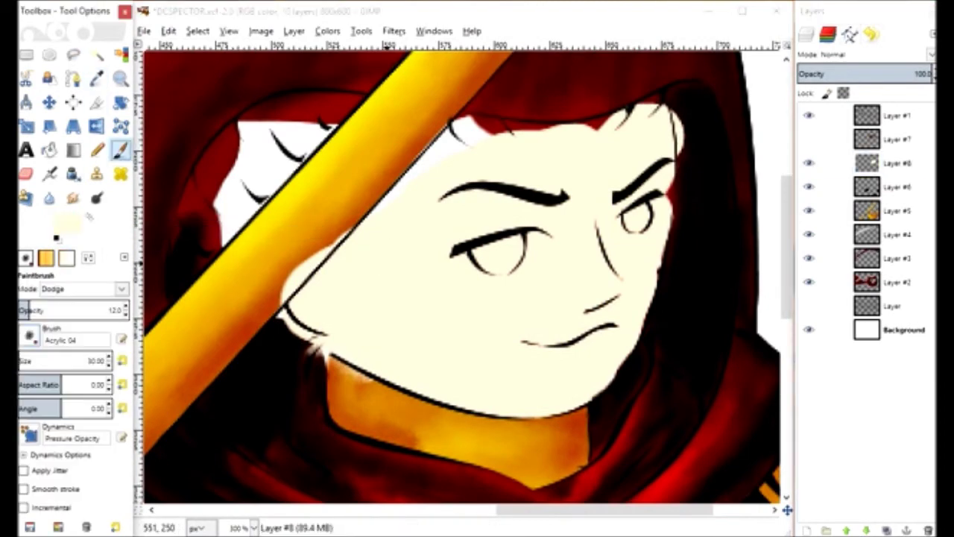
{"action": "left_click", "coordinate": [59, 527]}
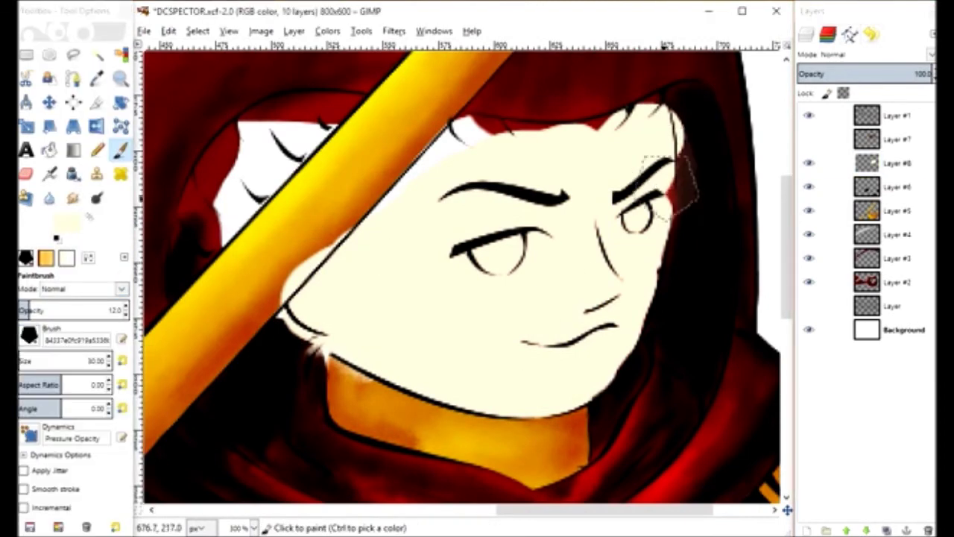
{"action": "mouse_move", "coordinate": [671, 119]}
{"action": "left_mouse_down"}
{"action": "mouse_move", "coordinate": [655, 320]}
{"action": "mouse_move", "coordinate": [574, 425]}
{"action": "left_mouse_up"}
{"action": "left_click_drag", "start_coordinate": [410, 172], "coordinate": [350, 224]}
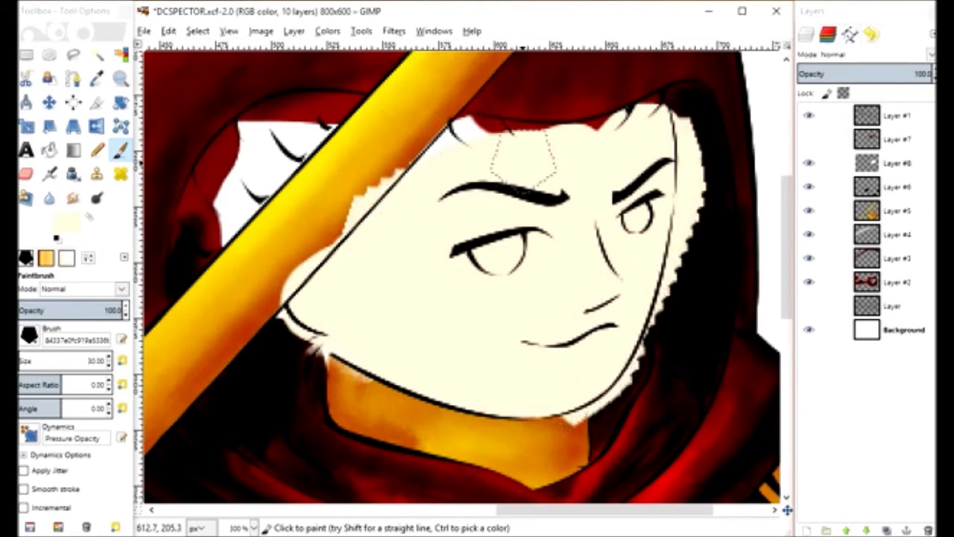
{"action": "left_click", "coordinate": [28, 336]}
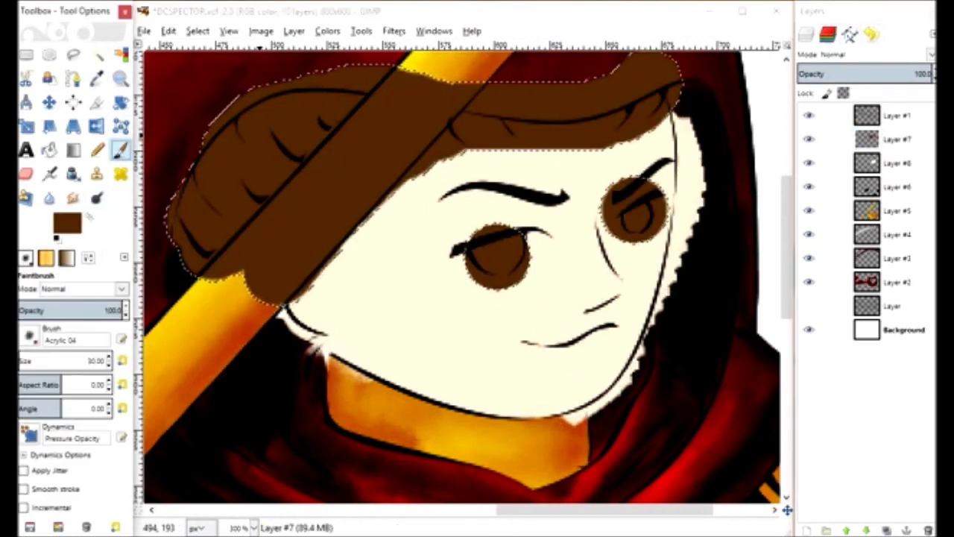
Shade the hair with Multiply brush strokes at 18.2, then 34.8 opacity.
{"action": "left_click", "coordinate": [121, 288]}
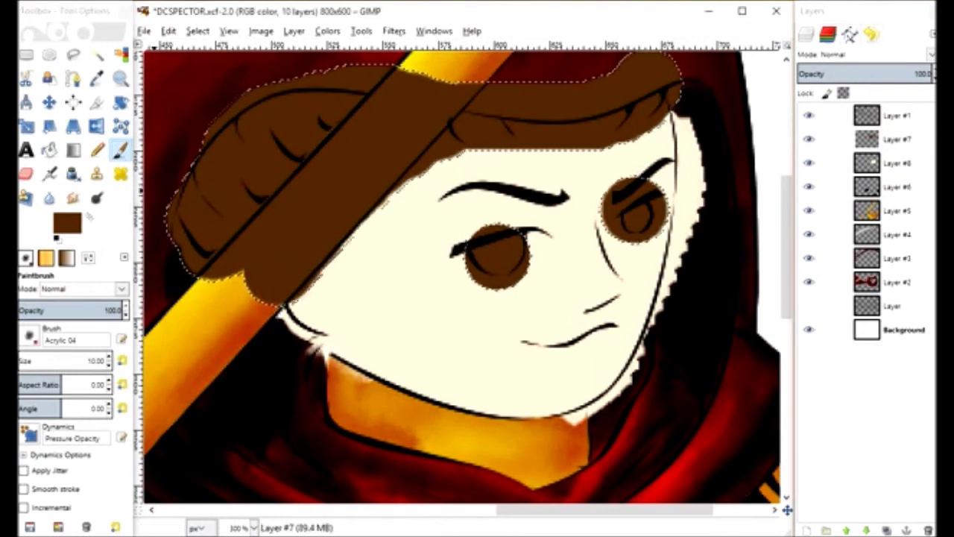
{"action": "left_click", "coordinate": [61, 169]}
{"action": "key", "text": "ctrl+s"}
{"action": "left_click_drag", "start_coordinate": [112, 310], "coordinate": [41, 310]}
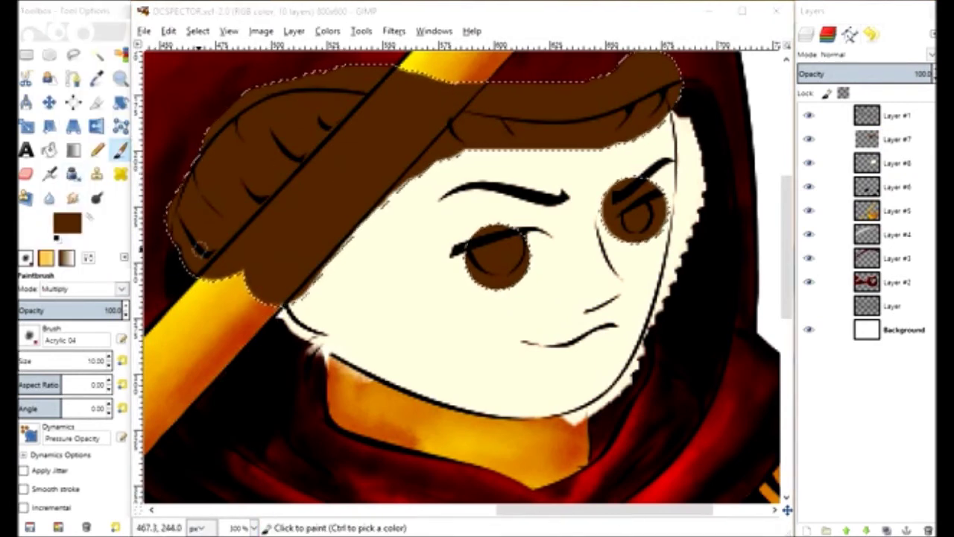
{"action": "mouse_move", "coordinate": [188, 234]}
{"action": "left_mouse_down"}
{"action": "mouse_move", "coordinate": [214, 262]}
{"action": "mouse_move", "coordinate": [200, 199]}
{"action": "mouse_move", "coordinate": [251, 222]}
{"action": "mouse_move", "coordinate": [248, 211]}
{"action": "mouse_move", "coordinate": [281, 206]}
{"action": "mouse_move", "coordinate": [269, 144]}
{"action": "mouse_move", "coordinate": [322, 176]}
{"action": "left_mouse_up"}
{"action": "left_click_drag", "start_coordinate": [33, 310], "coordinate": [43, 310]}
{"action": "mouse_move", "coordinate": [343, 149]}
{"action": "left_mouse_down"}
{"action": "mouse_move", "coordinate": [310, 99]}
{"action": "mouse_move", "coordinate": [366, 117]}
{"action": "mouse_move", "coordinate": [254, 150]}
{"action": "left_mouse_up"}
{"action": "left_click_drag", "start_coordinate": [176, 189], "coordinate": [254, 247]}
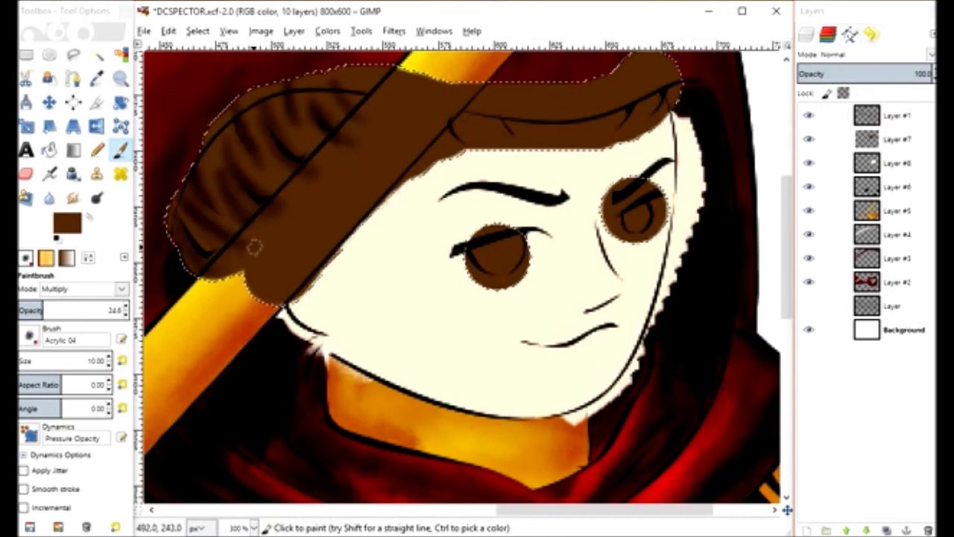
{"action": "mouse_move", "coordinate": [462, 142]}
{"action": "left_mouse_down"}
{"action": "mouse_move", "coordinate": [497, 108]}
{"action": "mouse_move", "coordinate": [579, 100]}
{"action": "mouse_move", "coordinate": [632, 80]}
{"action": "mouse_move", "coordinate": [523, 100]}
{"action": "mouse_move", "coordinate": [468, 130]}
{"action": "left_mouse_up"}
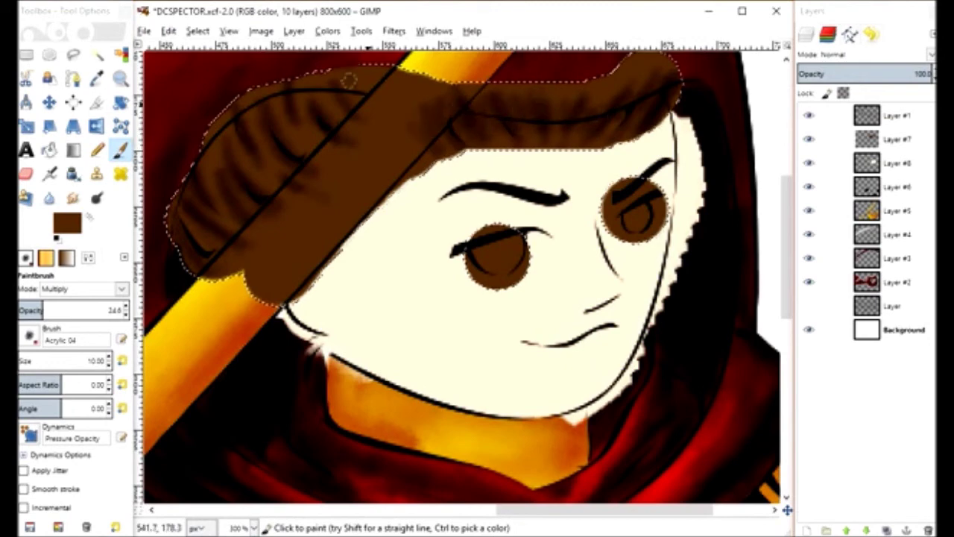
{"action": "mouse_move", "coordinate": [285, 93]}
{"action": "left_mouse_down"}
{"action": "mouse_move", "coordinate": [230, 133]}
{"action": "mouse_move", "coordinate": [277, 98]}
{"action": "left_mouse_up"}
Burn darker shading into the upper-left and upper-right hair.
{"action": "left_click", "coordinate": [74, 289]}
{"action": "left_click", "coordinate": [53, 202]}
{"action": "left_click_drag", "start_coordinate": [357, 80], "coordinate": [211, 127]}
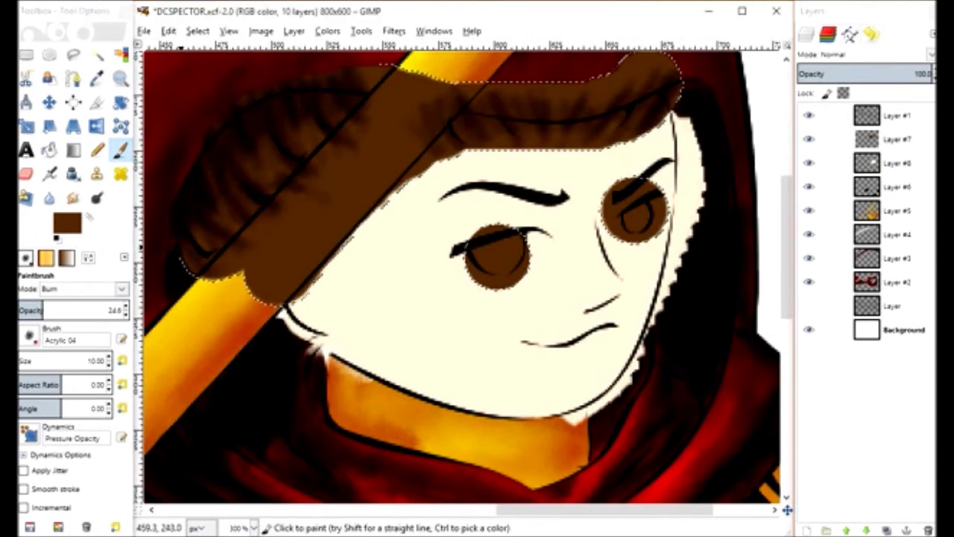
{"action": "left_click_drag", "start_coordinate": [626, 93], "coordinate": [467, 138]}
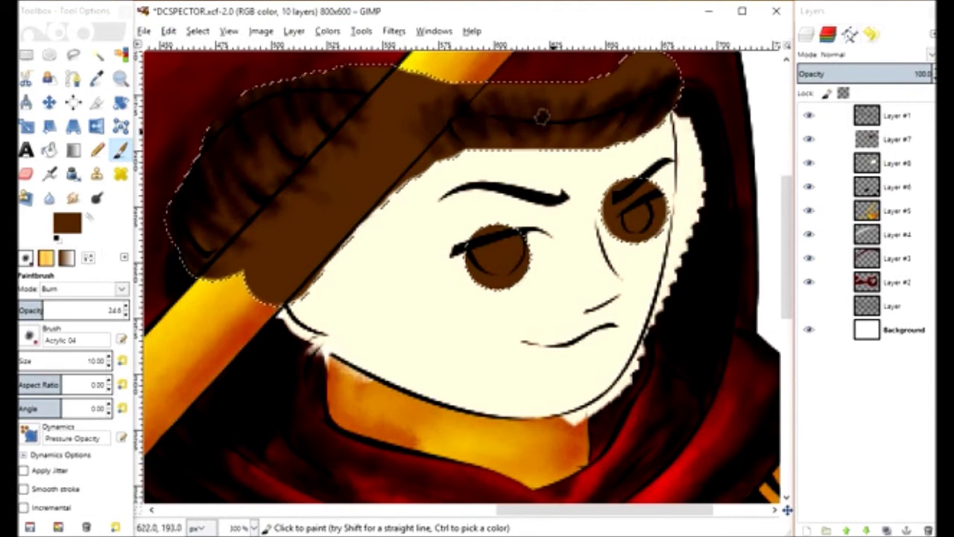
{"action": "left_click_drag", "start_coordinate": [300, 90], "coordinate": [270, 181]}
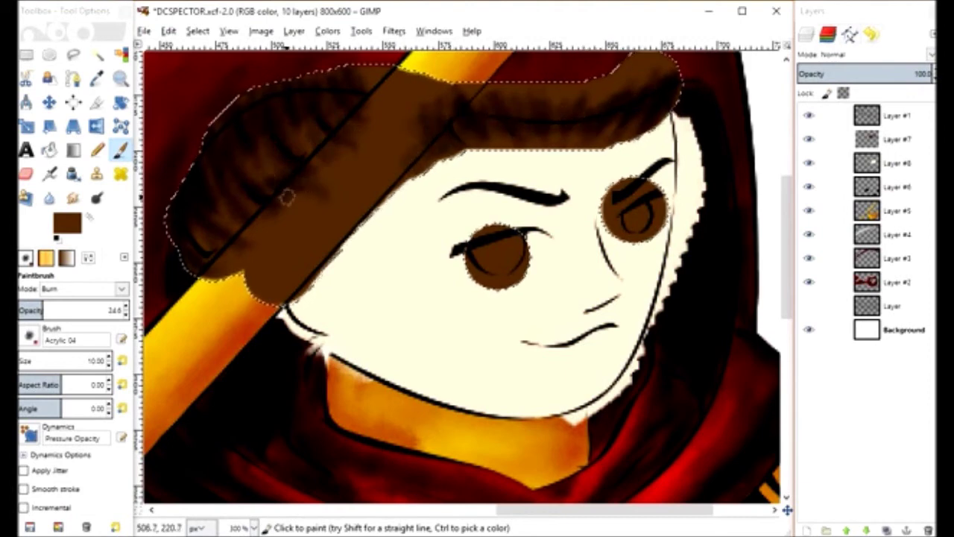
Paint light streaks across the left hair with a size 5 Screen brush.
{"action": "left_click", "coordinate": [82, 288]}
{"action": "left_click", "coordinate": [71, 224]}
{"action": "triple_click", "coordinate": [67, 360]}
{"action": "type", "text": "5"}
{"action": "key", "text": "Return"}
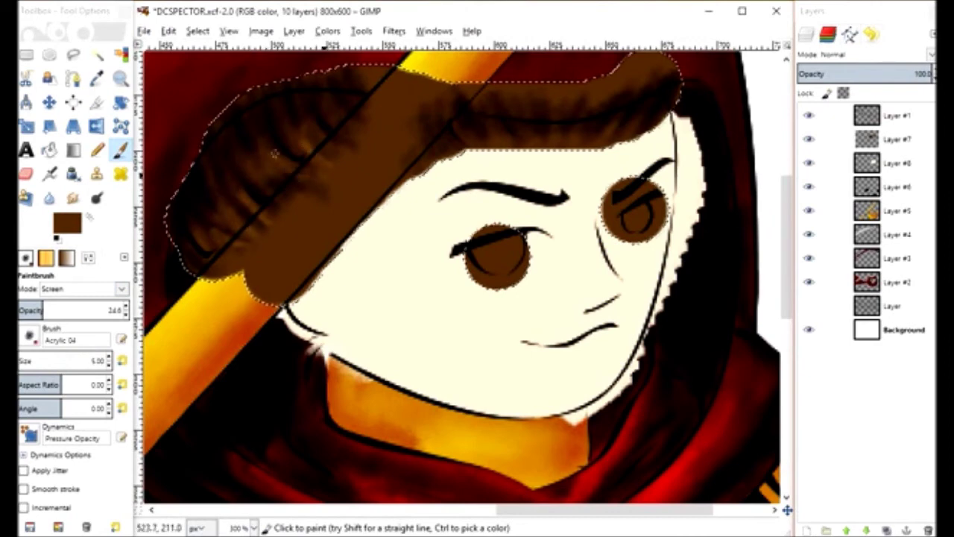
{"action": "left_click_drag", "start_coordinate": [537, 163], "coordinate": [224, 249]}
{"action": "scroll", "coordinate": [82, 289], "scroll_direction": "down", "scroll_amount": 2}
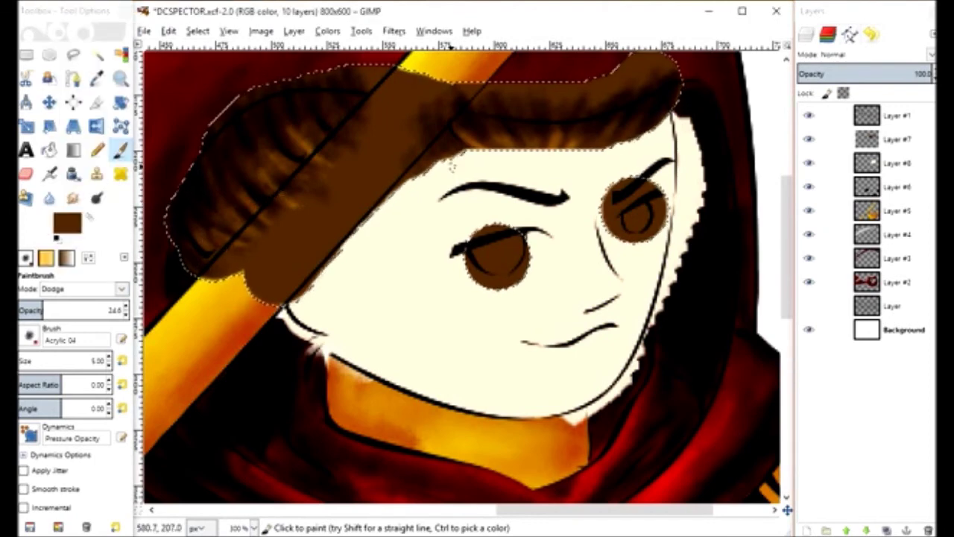
Burn the upper-left hair darker again, then return the brush to Multiply mode.
{"action": "left_click", "coordinate": [82, 288]}
{"action": "left_click", "coordinate": [52, 186]}
{"action": "left_click_drag", "start_coordinate": [217, 223], "coordinate": [224, 127]}
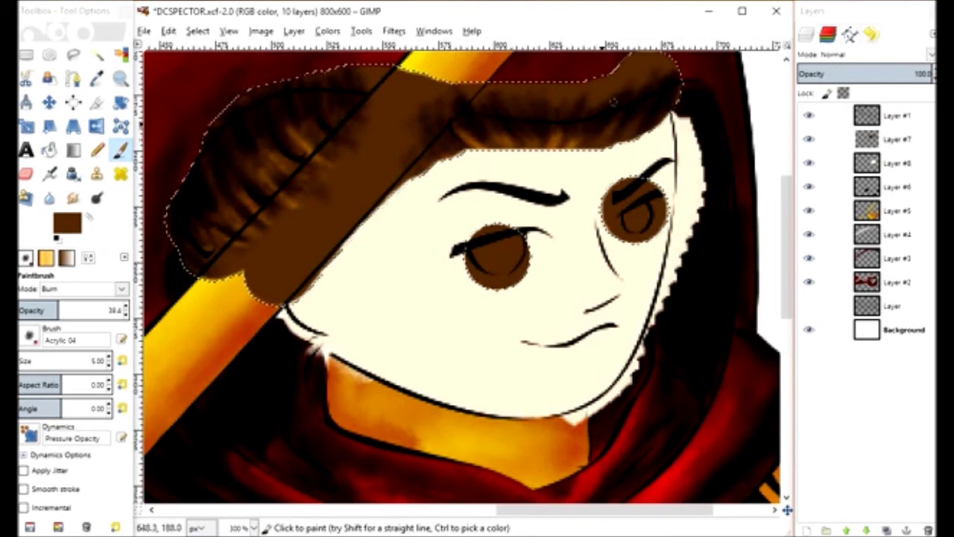
{"action": "left_click", "coordinate": [82, 288]}
{"action": "left_click", "coordinate": [60, 271]}
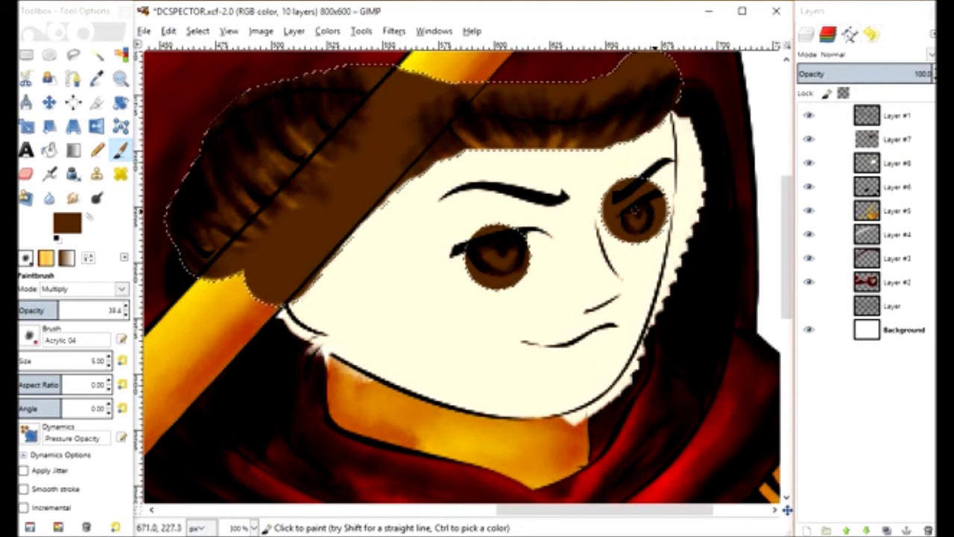
{"action": "scroll", "coordinate": [82, 289], "scroll_direction": "down", "scroll_amount": 1}
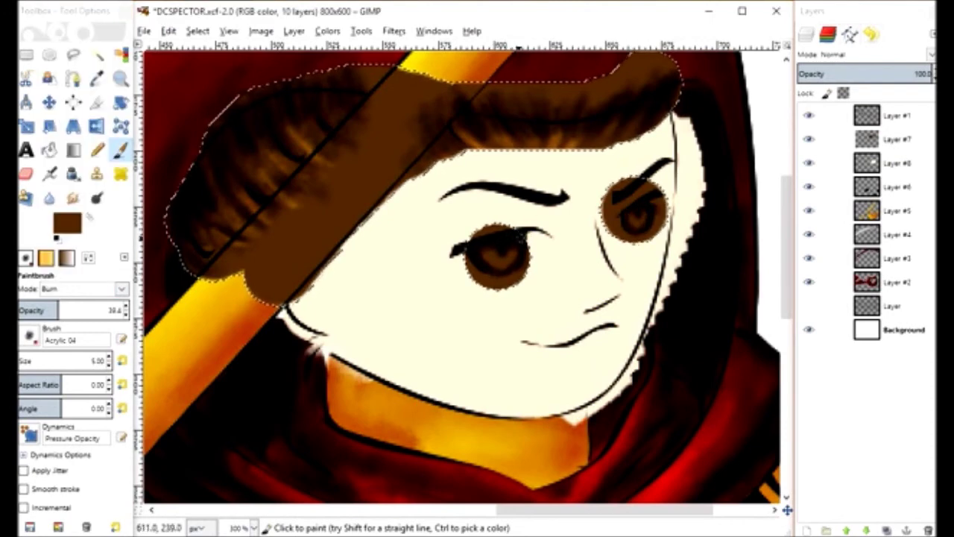
{"action": "scroll", "coordinate": [82, 289], "scroll_direction": "up", "scroll_amount": 3}
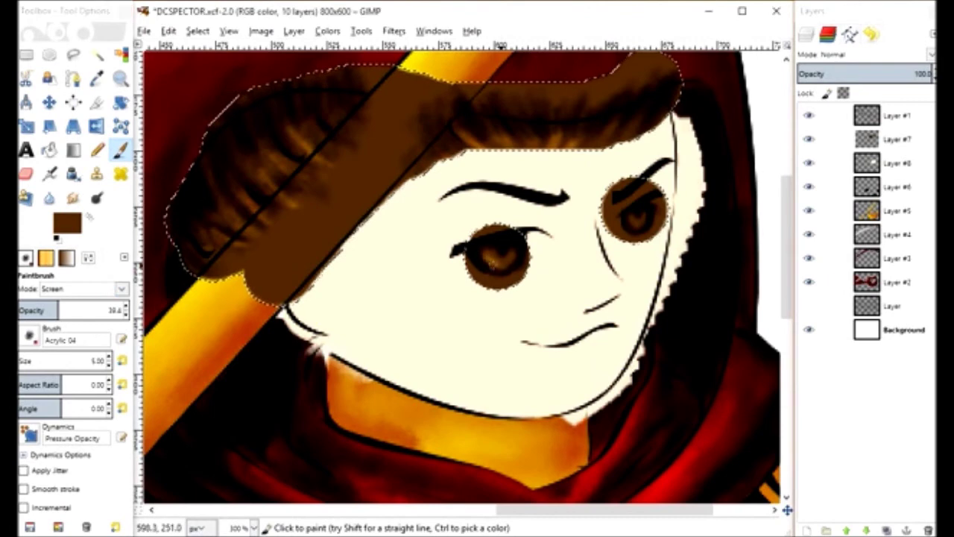
{"action": "scroll", "coordinate": [82, 289], "scroll_direction": "down", "scroll_amount": 2}
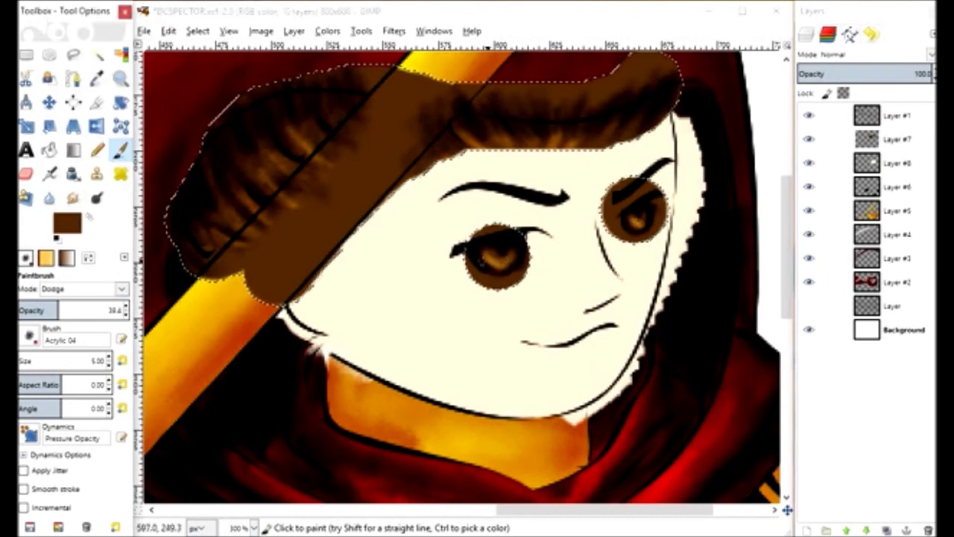
Drop the selection, make Layer #7 active, and save the image.
{"action": "key", "text": "ctrl+shift+a"}
{"action": "left_click", "coordinate": [73, 54]}
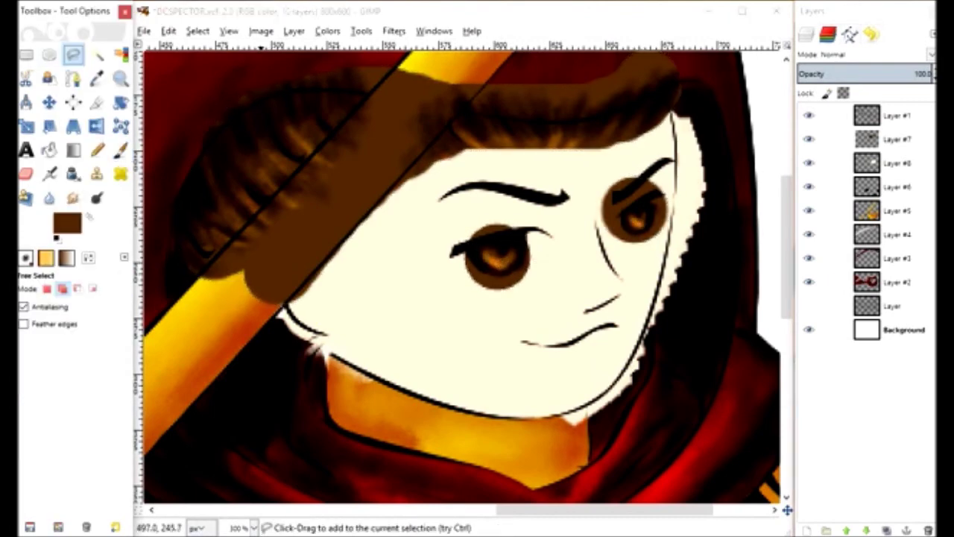
{"action": "left_click", "coordinate": [894, 140]}
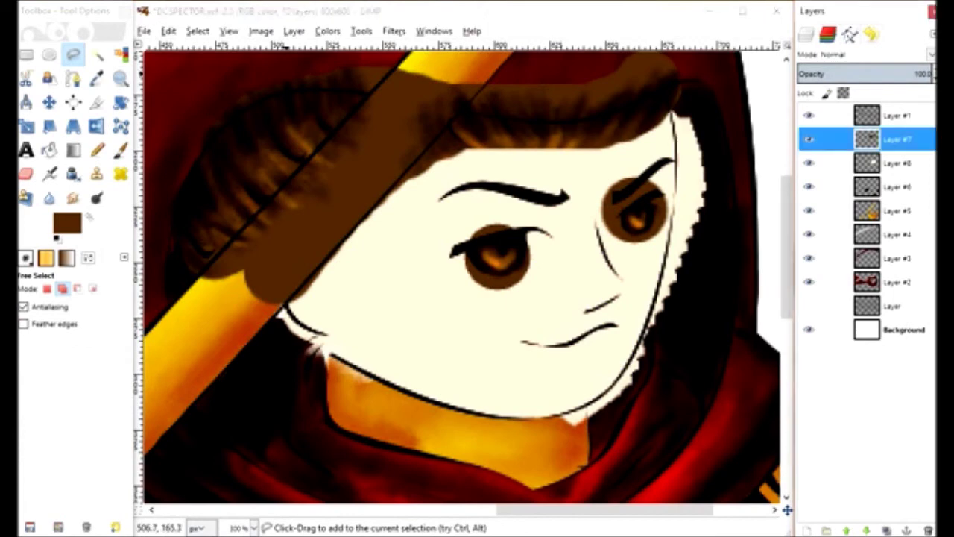
{"action": "key", "text": "ctrl+s"}
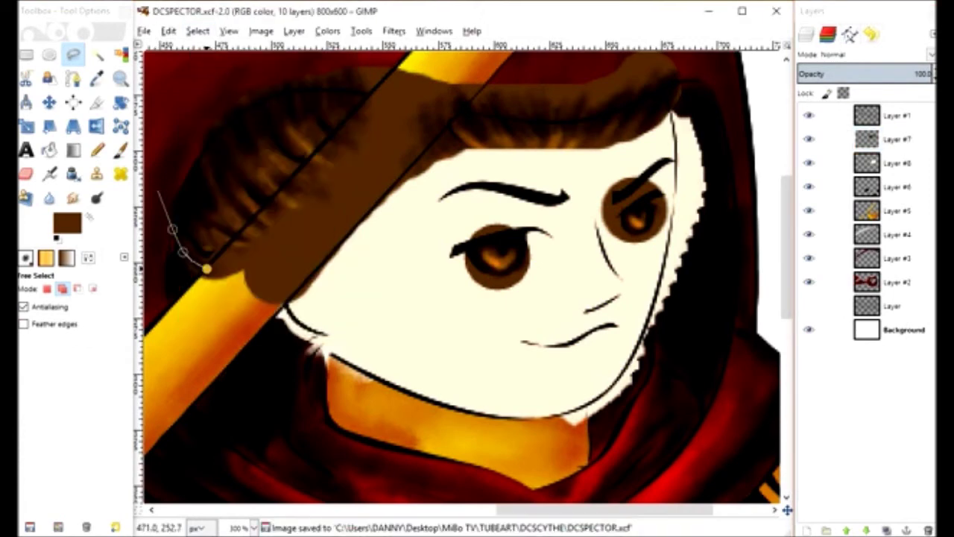
Cancel the stray hair outline and undo the leftover selection.
{"action": "key", "text": "Return"}
{"action": "left_click_drag", "start_coordinate": [328, 90], "coordinate": [370, 93]}
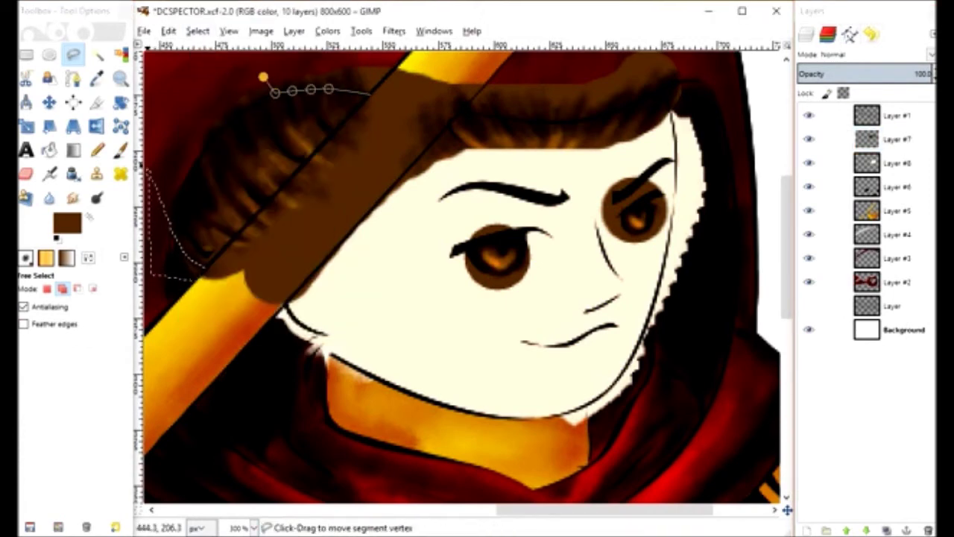
{"action": "key", "text": "m"}
{"action": "scroll", "coordinate": [458, 276], "scroll_direction": "up", "scroll_amount": 5}
{"action": "key", "text": "alt+s"}
{"action": "key", "text": "Escape"}
{"action": "key", "text": "f"}
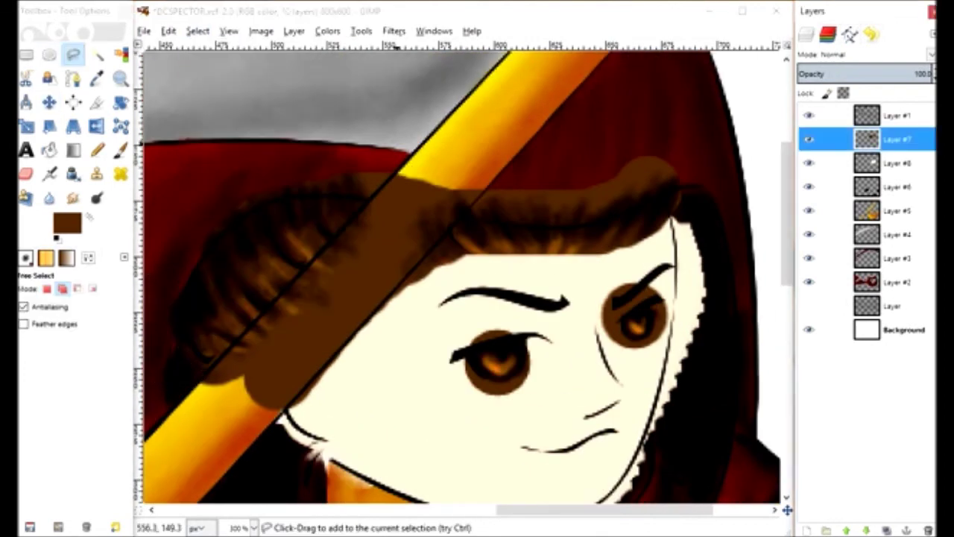
{"action": "key", "text": "alt+e"}
{"action": "key", "text": "Escape"}
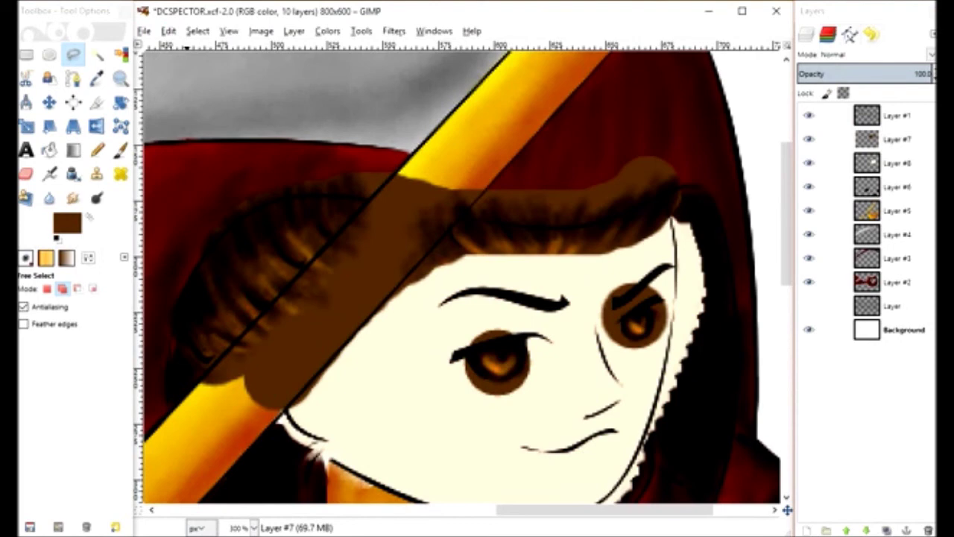
{"action": "key", "text": "alt+e"}
{"action": "key", "text": "Escape"}
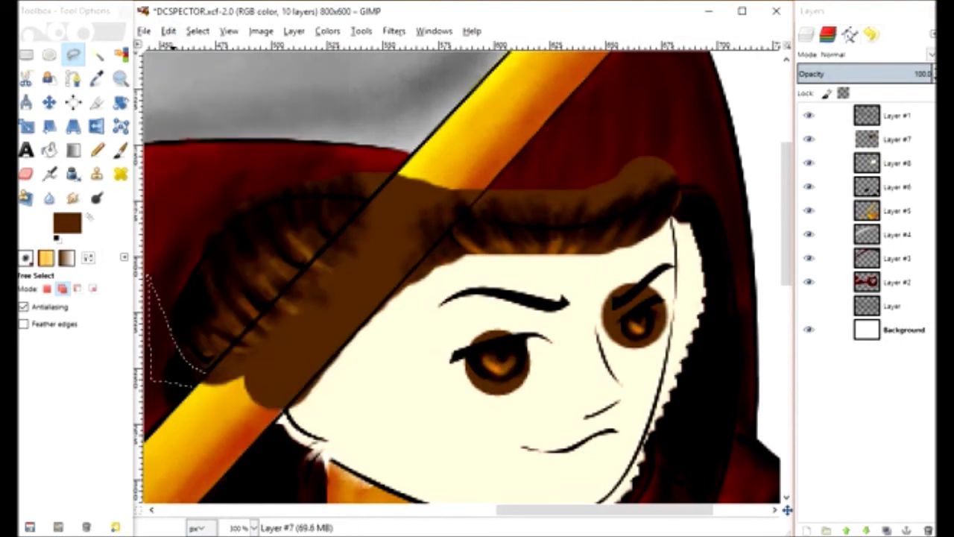
{"action": "key", "text": "ctrl+z"}
Outline the hair from the hood edge across toward the face.
{"action": "left_click", "coordinate": [370, 200]}
{"action": "left_click_drag", "start_coordinate": [271, 200], "coordinate": [298, 142]}
{"action": "left_click", "coordinate": [432, 123]}
{"action": "left_click", "coordinate": [362, 230]}
{"action": "left_click", "coordinate": [410, 264]}
{"action": "left_click", "coordinate": [471, 205]}
{"action": "key", "text": "Return"}
Extend the outline along the hair edge, clear the enclosed hair, and deselect.
{"action": "left_click", "coordinate": [477, 180]}
{"action": "left_click", "coordinate": [452, 216]}
{"action": "left_click_drag", "start_coordinate": [452, 216], "coordinate": [598, 222]}
{"action": "left_click", "coordinate": [633, 209]}
{"action": "left_click", "coordinate": [694, 149]}
{"action": "key", "text": "Return"}
{"action": "key", "text": "Delete"}
{"action": "key", "text": "ctrl+shift+a"}
Clear a small area at the left on Layer #5 and set a clone source on the hair.
{"action": "left_click", "coordinate": [194, 262]}
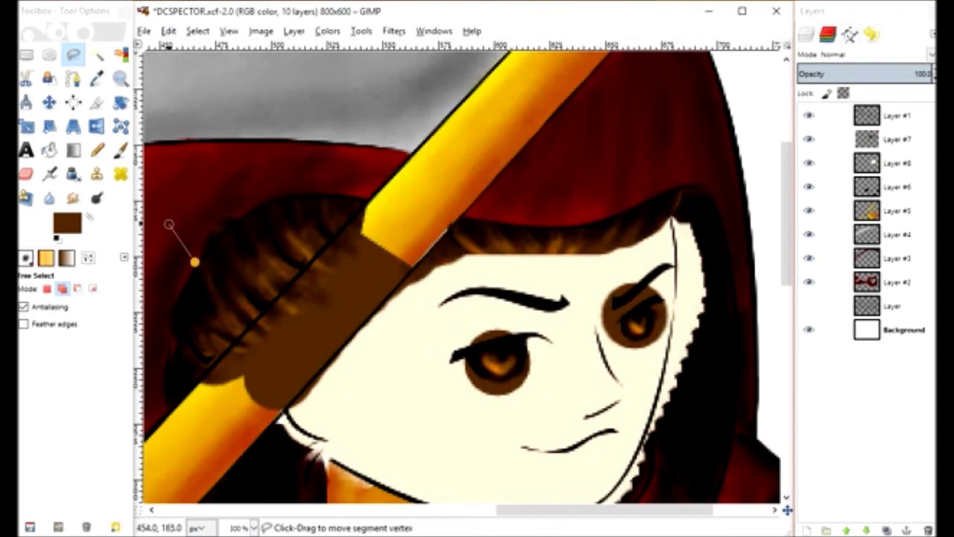
{"action": "key", "text": "Return"}
{"action": "key", "text": "Delete"}
{"action": "key", "text": "ctrl+shift+a"}
{"action": "key", "text": "c"}
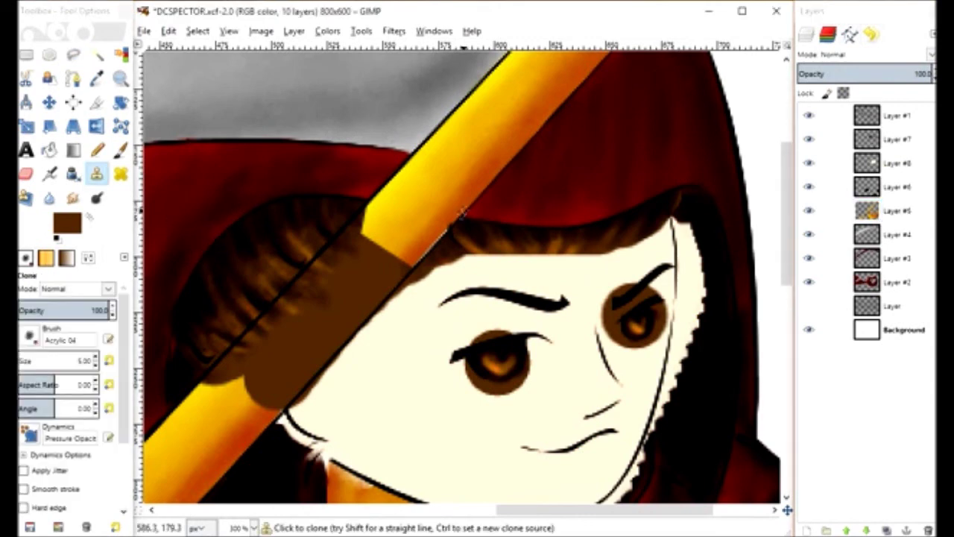
{"action": "left_click", "coordinate": [420, 262], "text": "ctrl"}
{"action": "key", "text": "f"}
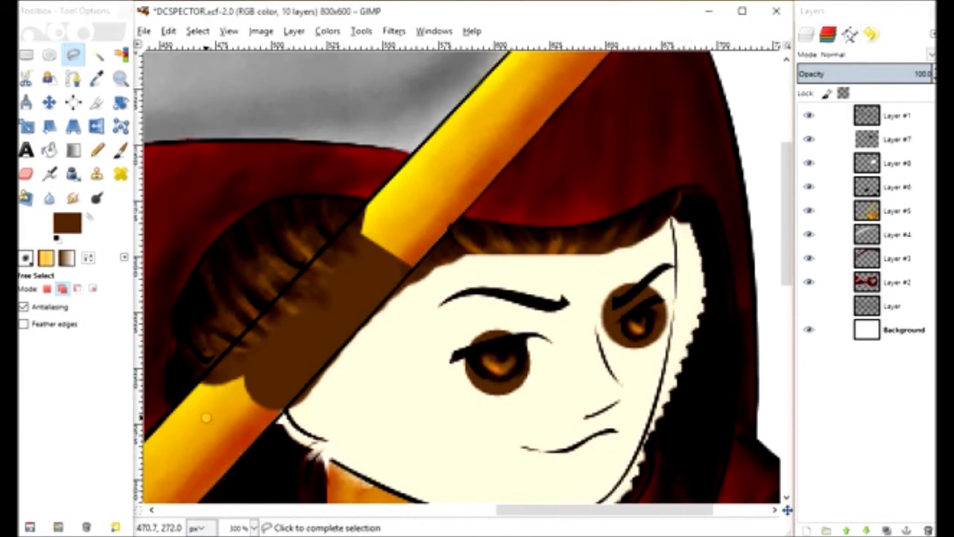
Select and delete the brown patch over the yellow shaft, then undo it.
{"action": "left_click", "coordinate": [195, 384]}
{"action": "left_click", "coordinate": [277, 297]}
{"action": "left_click", "coordinate": [320, 248]}
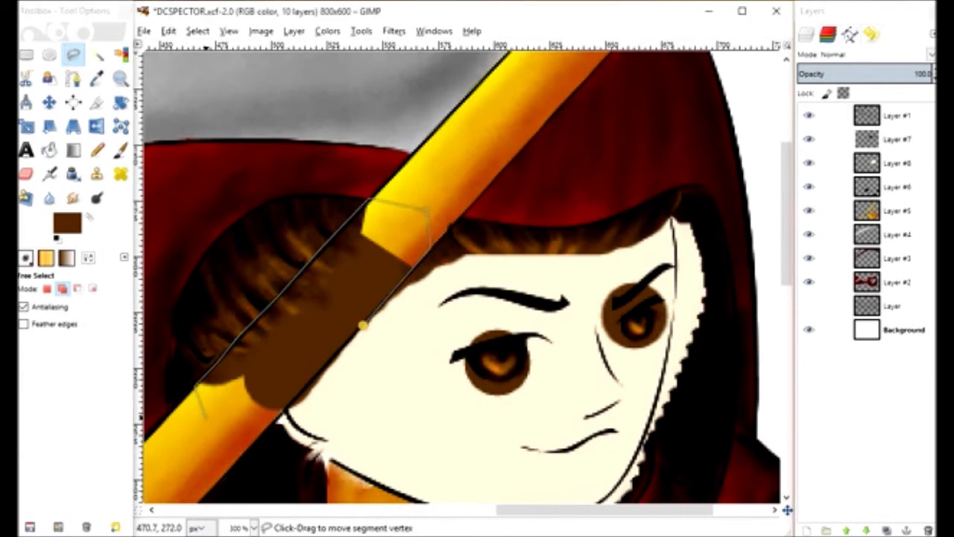
{"action": "key", "text": "Return"}
{"action": "key", "text": "Delete"}
{"action": "key", "text": "ctrl+z"}
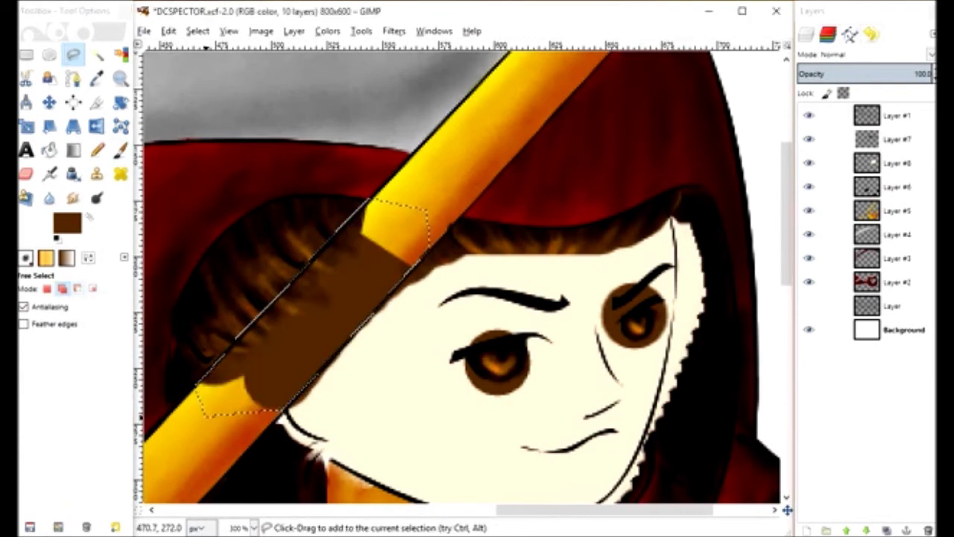
Redo the patch deletion and select the face area by the shaft and hairline.
{"action": "left_click", "coordinate": [233, 338], "text": "ctrl"}
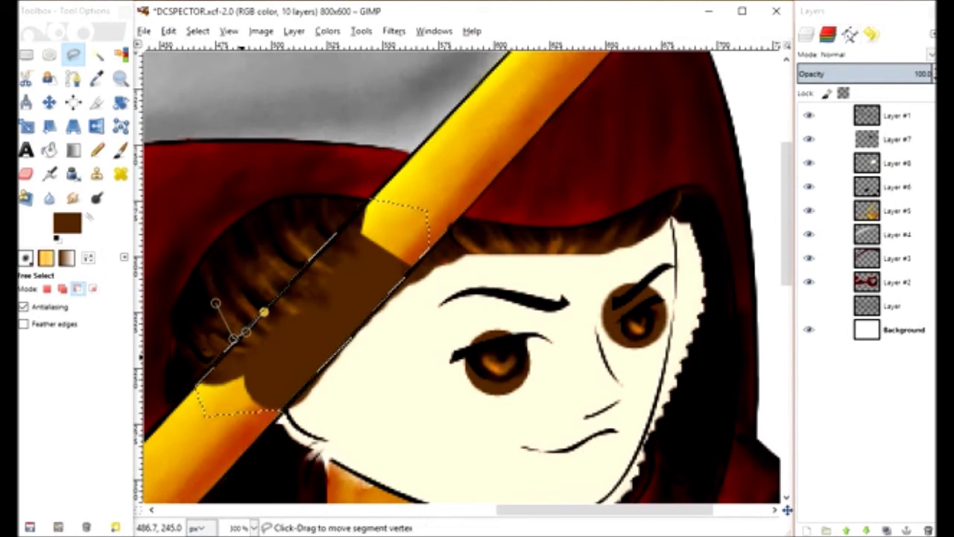
{"action": "key", "text": "ctrl+y"}
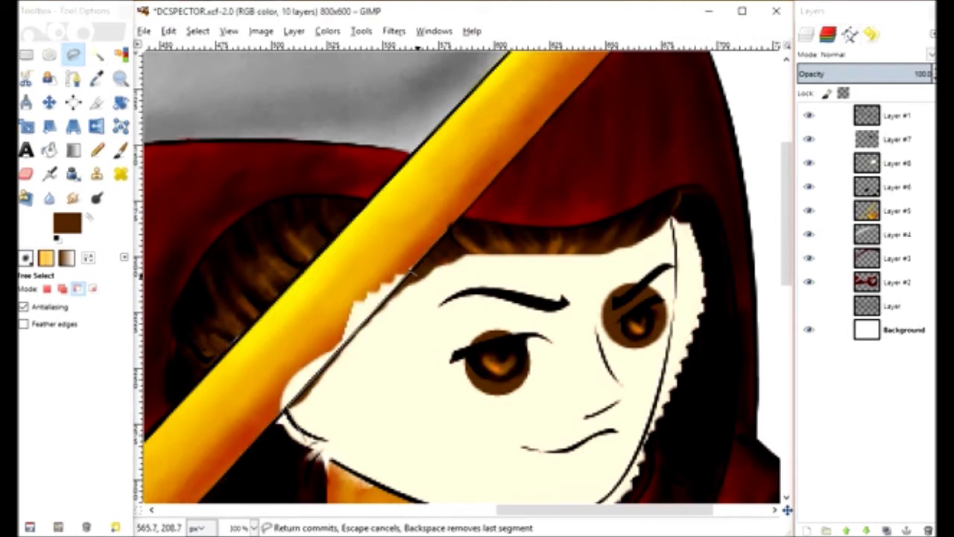
{"action": "left_click", "coordinate": [281, 411]}
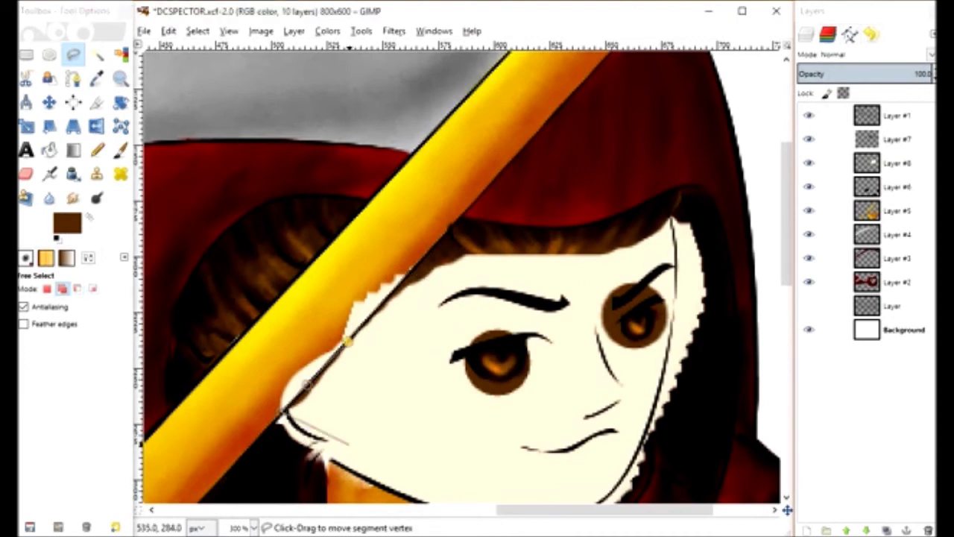
{"action": "key", "text": "Return"}
{"action": "left_click_drag", "start_coordinate": [413, 280], "coordinate": [436, 287]}
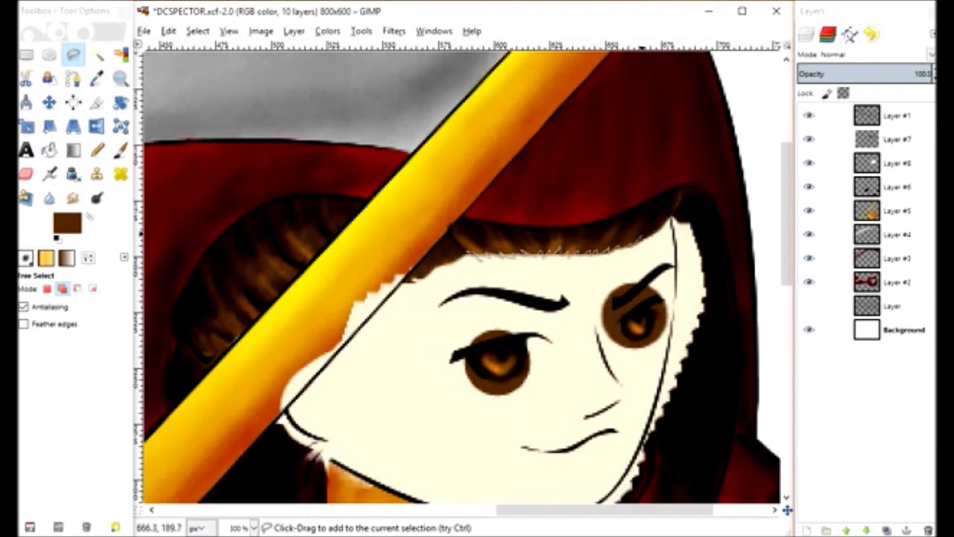
{"action": "left_click_drag", "start_coordinate": [675, 216], "coordinate": [487, 263]}
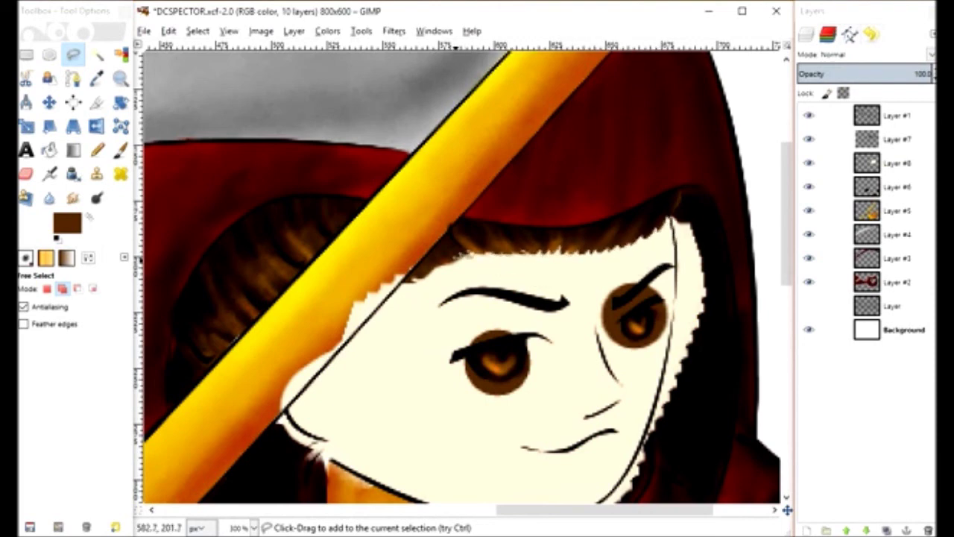
Free-select an outline around the right-hand eye, redrawing it after one cancelled attempt.
{"action": "left_click", "coordinate": [472, 257]}
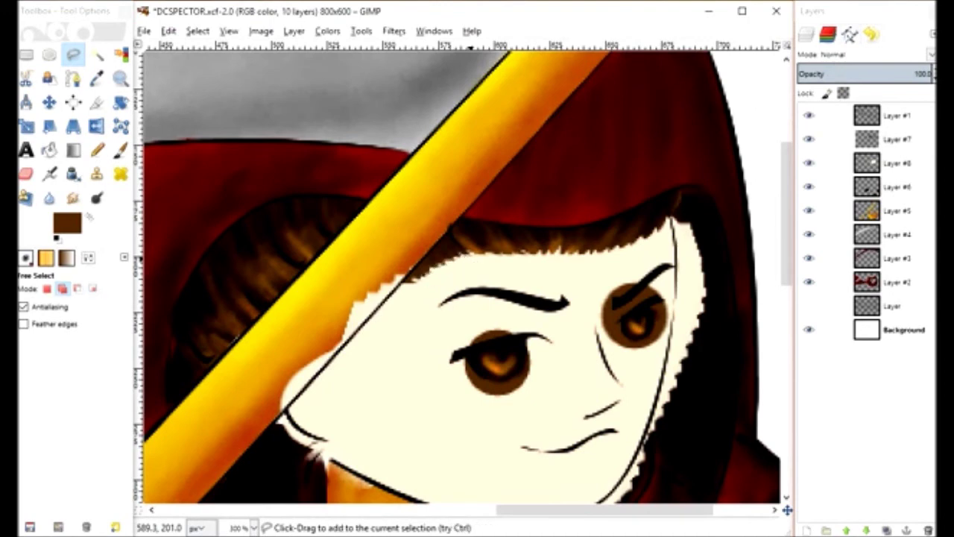
{"action": "left_click", "coordinate": [634, 308]}
{"action": "left_click", "coordinate": [608, 273]}
{"action": "left_click", "coordinate": [673, 266]}
{"action": "left_click", "coordinate": [689, 293]}
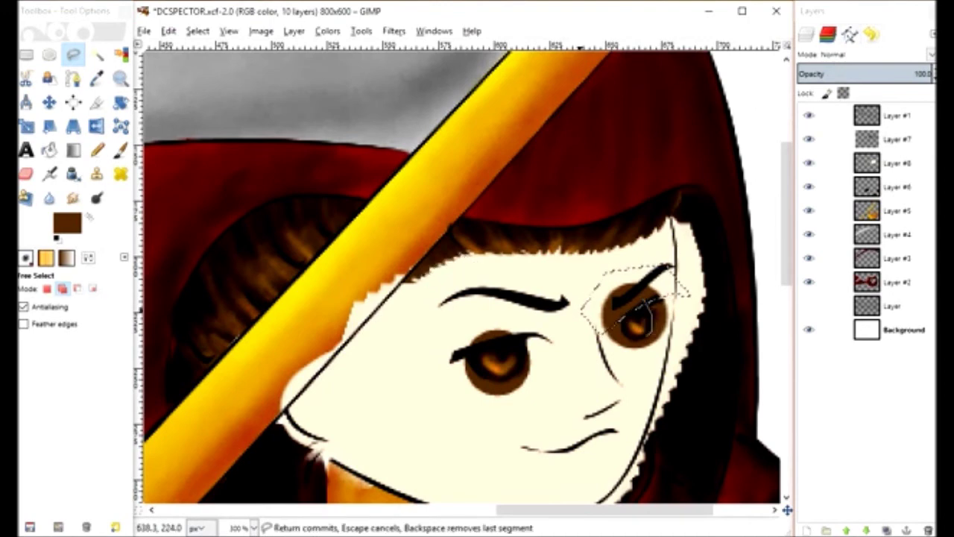
{"action": "key", "text": "Escape"}
{"action": "left_click", "coordinate": [578, 343]}
{"action": "left_click", "coordinate": [628, 369]}
{"action": "left_click", "coordinate": [639, 352]}
{"action": "left_click", "coordinate": [624, 328]}
{"action": "left_click", "coordinate": [577, 343]}
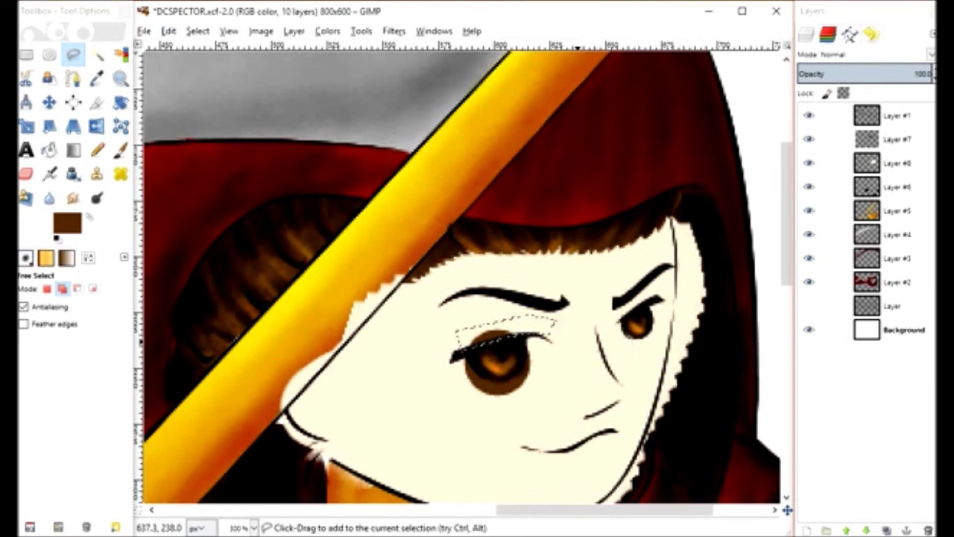
Free-select the area below the left eye, then clear the selection.
{"action": "left_click", "coordinate": [463, 350]}
{"action": "left_click", "coordinate": [482, 376]}
{"action": "left_click", "coordinate": [406, 393]}
{"action": "left_click", "coordinate": [492, 415]}
{"action": "left_click", "coordinate": [563, 399]}
{"action": "left_click", "coordinate": [559, 327]}
{"action": "key", "text": "Return"}
{"action": "key", "text": "ctrl+shift+a"}
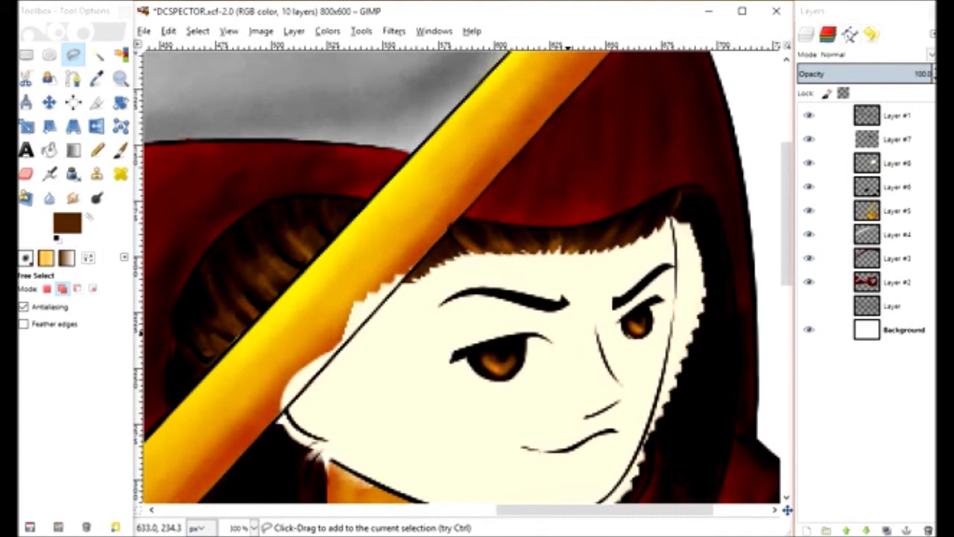
Add new Layer #9, set the foreground colour to ededed and pick the Paintbrush.
{"action": "key", "text": "shift+ctrl+n"}
{"action": "key", "text": "Return"}
{"action": "left_click", "coordinate": [67, 222]}
{"action": "left_click", "coordinate": [191, 277]}
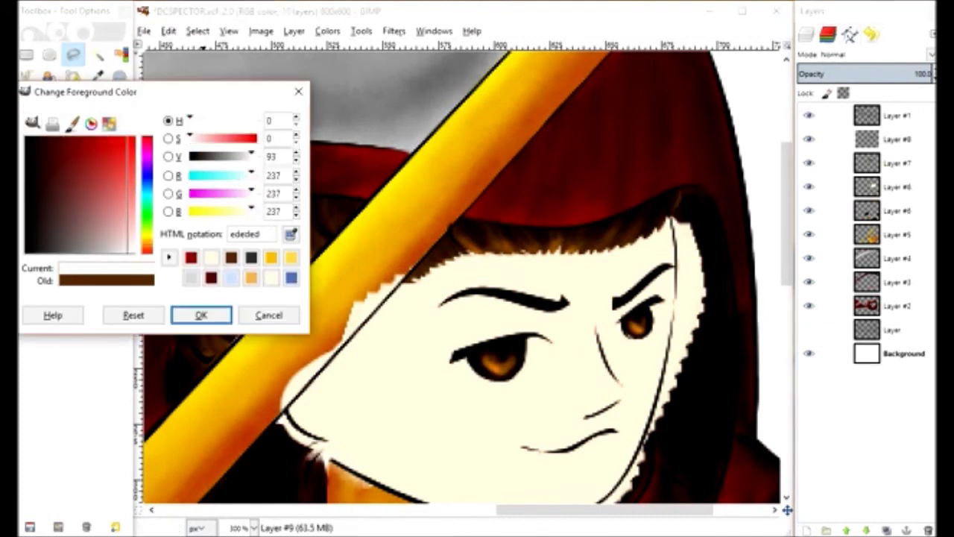
{"action": "key", "text": "Return"}
{"action": "key", "text": "p"}
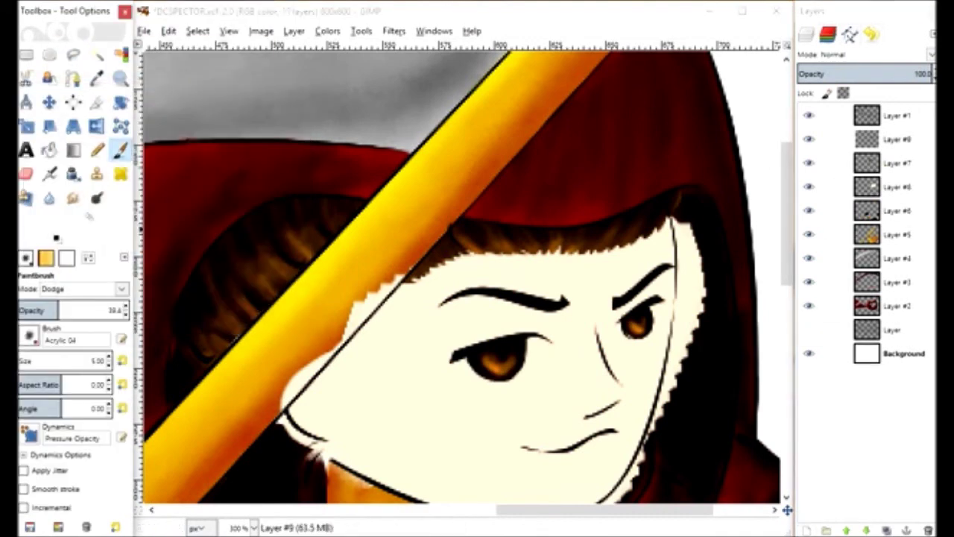
{"action": "left_click", "coordinate": [463, 246]}
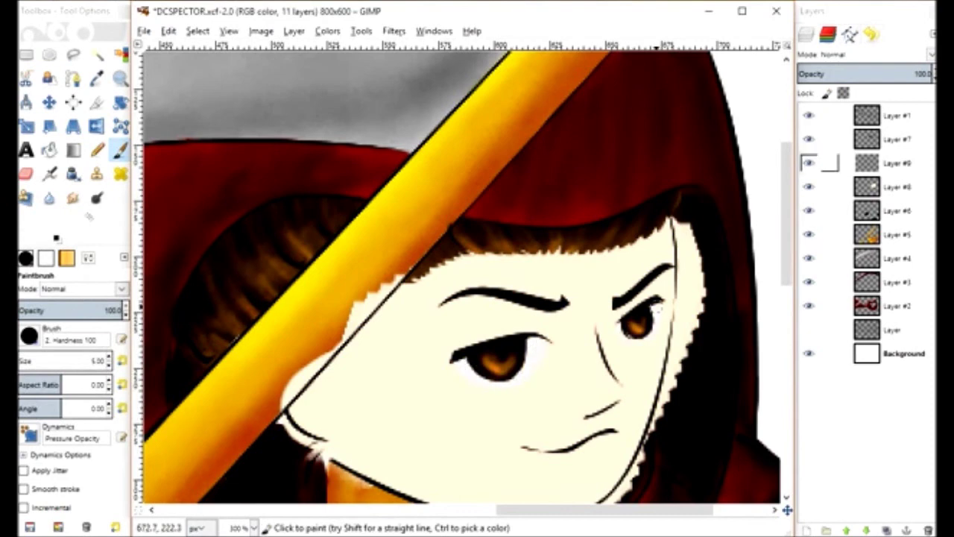
Add Layer #10 and make Layer #8 the active layer.
{"action": "left_click", "coordinate": [804, 530]}
{"action": "left_click", "coordinate": [519, 345]}
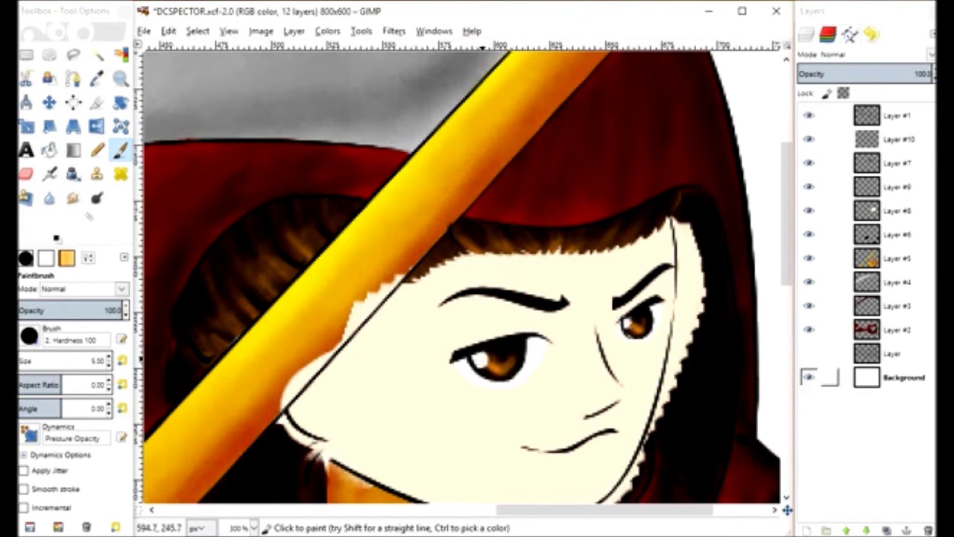
{"action": "left_click", "coordinate": [894, 210]}
{"action": "scroll", "coordinate": [546, 181], "scroll_direction": "down", "scroll_amount": 3}
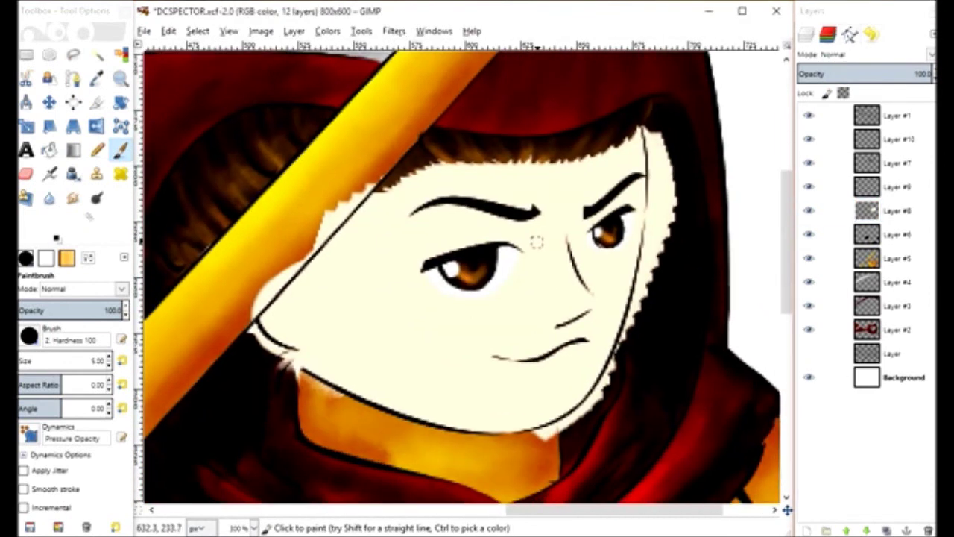
Fuzzy-select the face skin and set the Paintbrush to Multiply at 9.2 opacity.
{"action": "key", "text": "o"}
{"action": "key", "text": "u"}
{"action": "left_click", "coordinate": [385, 295]}
{"action": "key", "text": "p"}
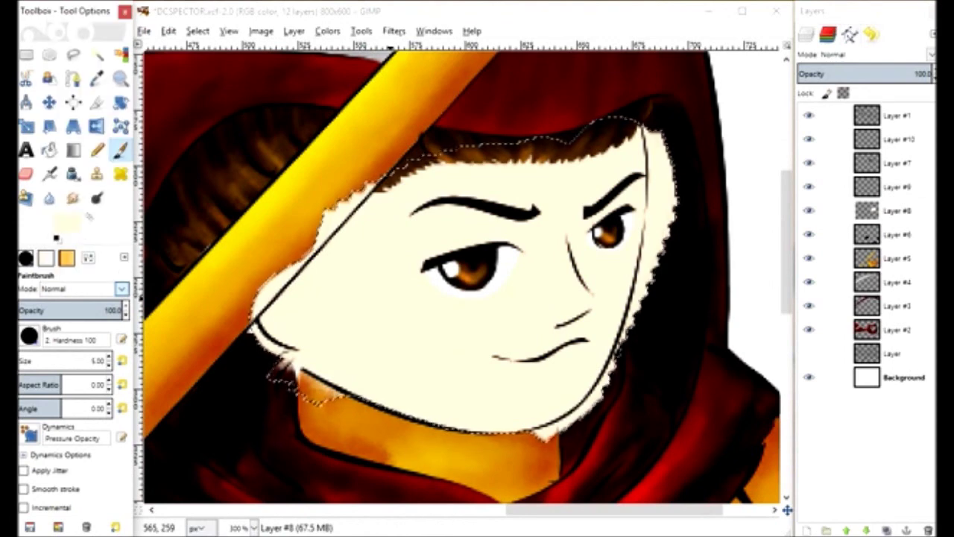
{"action": "left_click", "coordinate": [85, 288]}
{"action": "left_click_drag", "start_coordinate": [112, 310], "coordinate": [28, 310]}
{"action": "left_click_drag", "start_coordinate": [88, 257], "coordinate": [142, 382]}
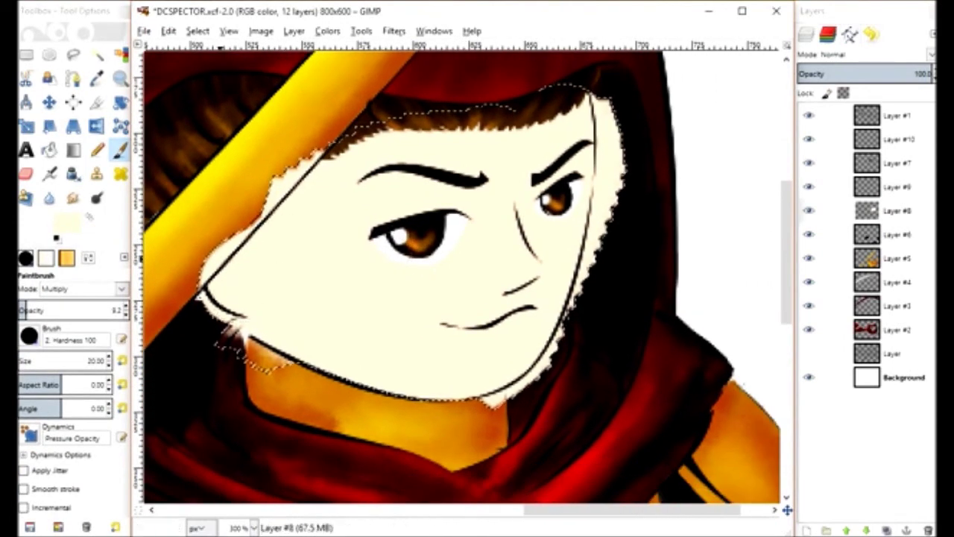
Paint warm shading near the hairline and over the cheek and jaw.
{"action": "left_click", "coordinate": [481, 145]}
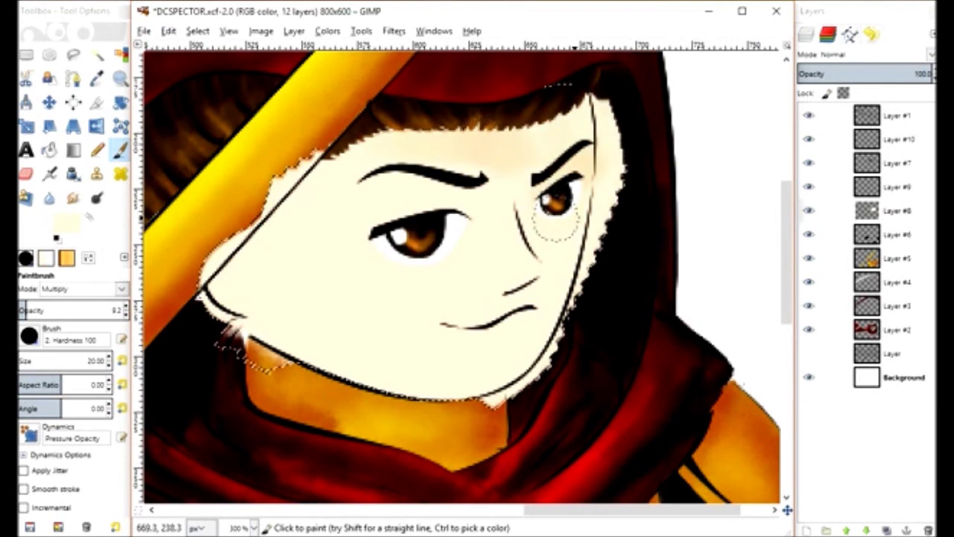
{"action": "left_click_drag", "start_coordinate": [564, 135], "coordinate": [585, 167]}
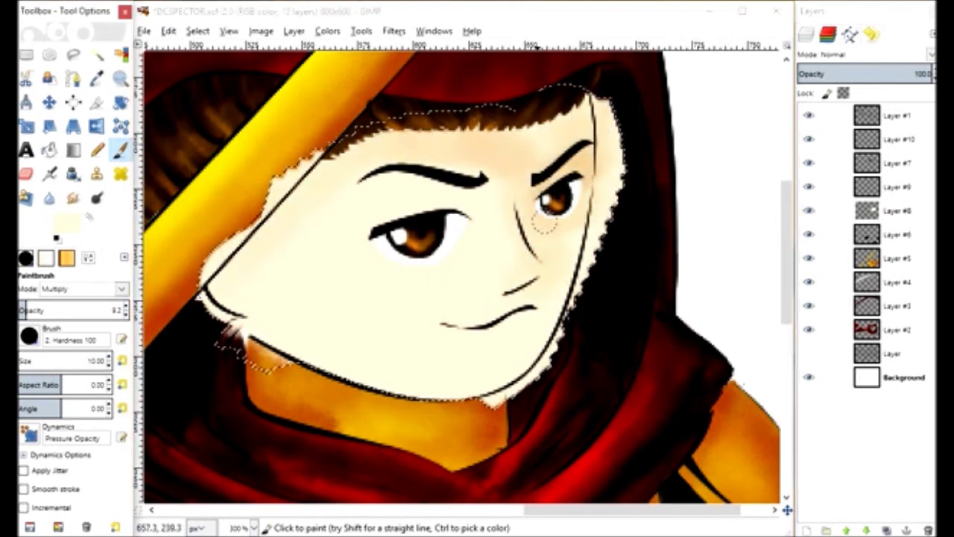
{"action": "left_click", "coordinate": [513, 313]}
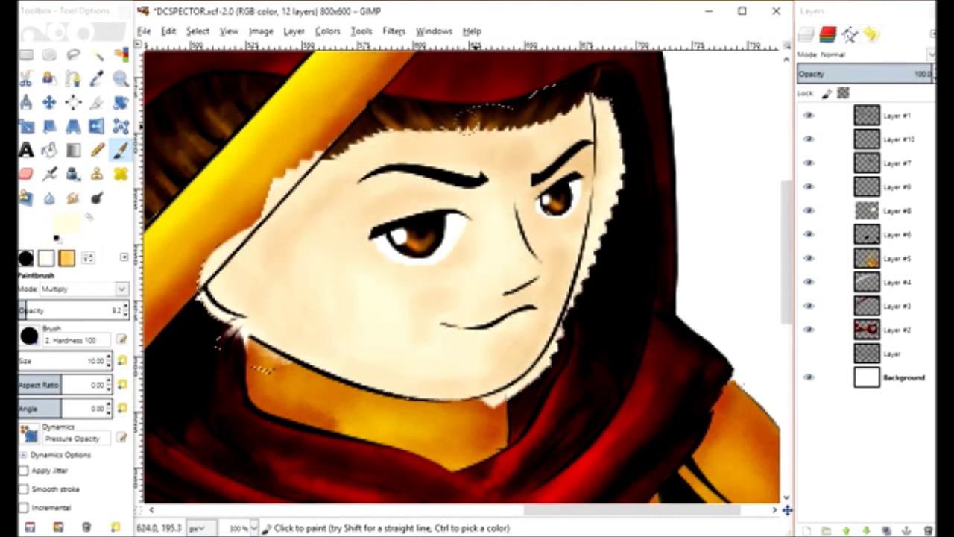
{"action": "mouse_move", "coordinate": [281, 223]}
{"action": "left_mouse_down"}
{"action": "mouse_move", "coordinate": [232, 272]}
{"action": "mouse_move", "coordinate": [235, 294]}
{"action": "left_mouse_up"}
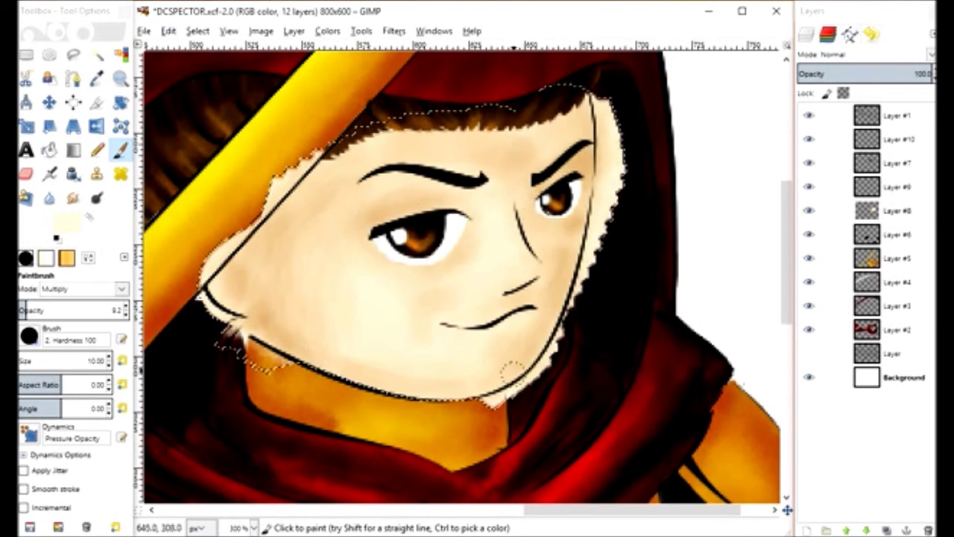
Switch the brush to Burn at 19 opacity, clear the selection and save DCSPECTOR.xcf.
{"action": "left_click", "coordinate": [75, 288]}
{"action": "left_click", "coordinate": [74, 303]}
{"action": "left_click", "coordinate": [40, 310]}
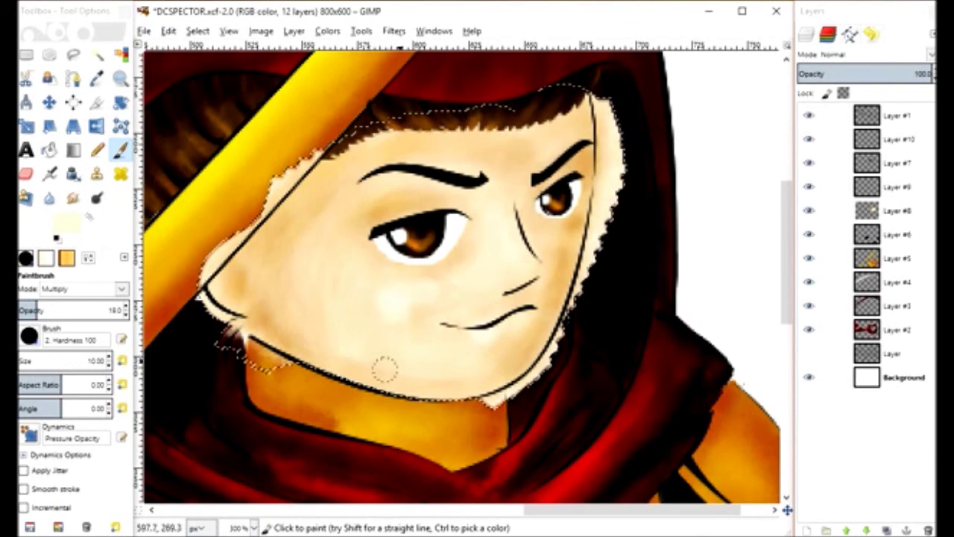
{"action": "key", "text": "ctrl+shift+a"}
{"action": "key", "text": "ctrl+s"}
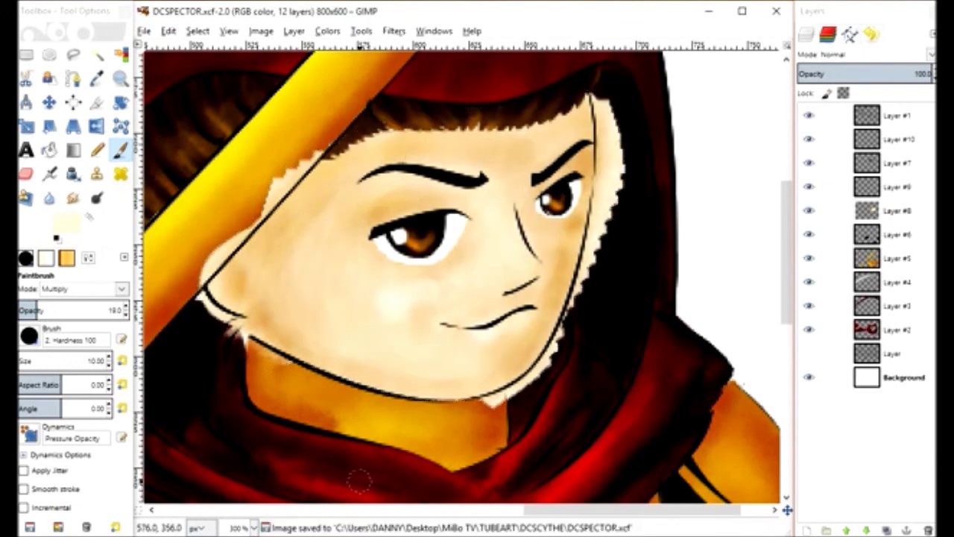
Free-select around the chin and clone over its white gaps.
{"action": "key", "text": "b"}
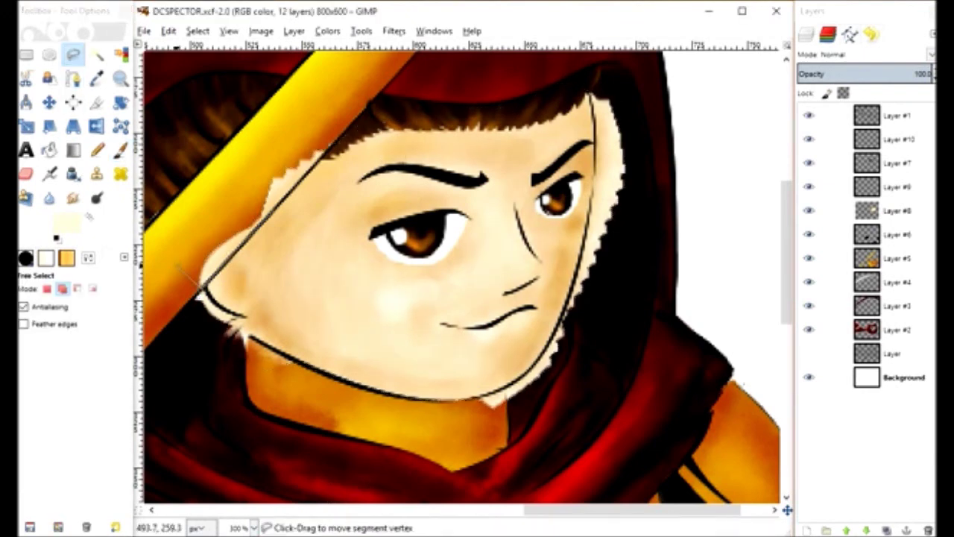
{"action": "left_click", "coordinate": [329, 126]}
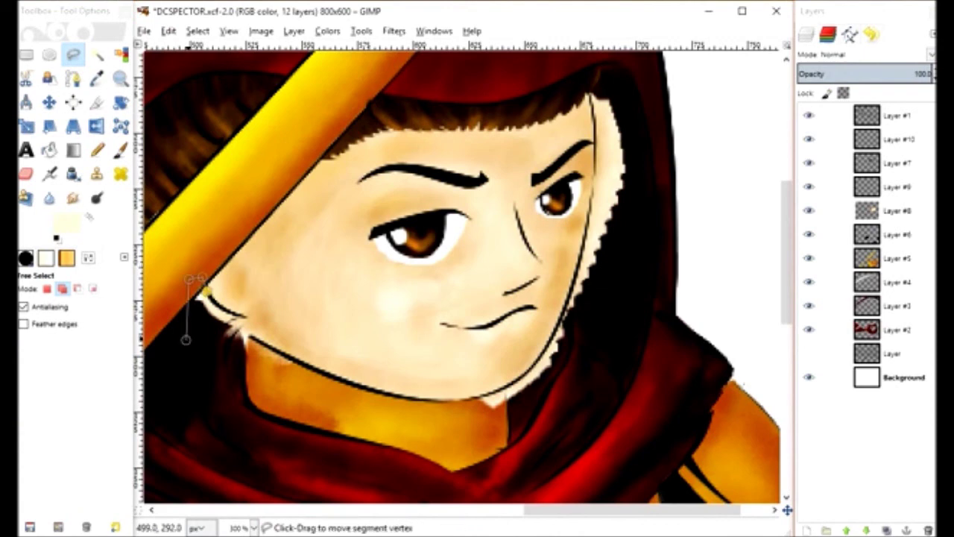
{"action": "left_click", "coordinate": [177, 391]}
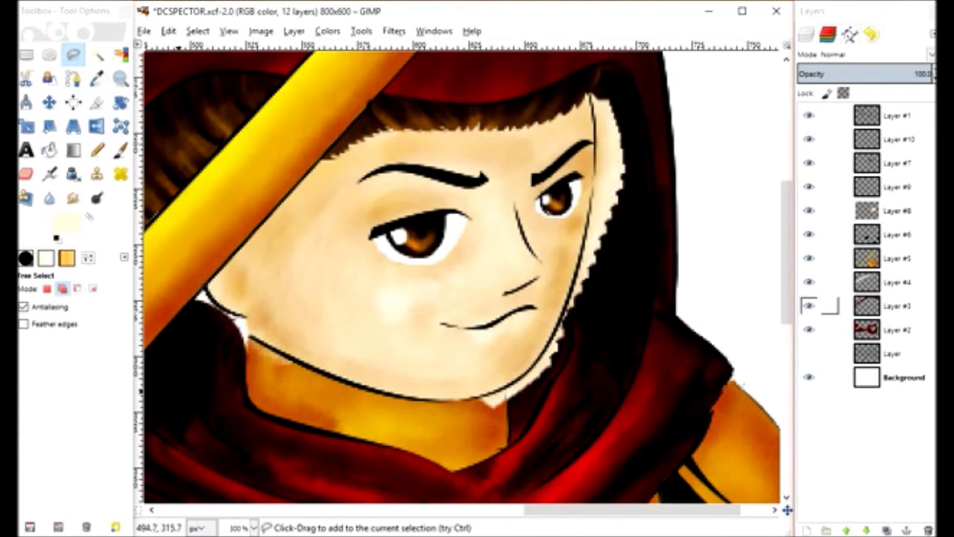
{"action": "key", "text": "c"}
{"action": "left_click_drag", "start_coordinate": [214, 309], "coordinate": [240, 348]}
On Layer #8, free-select along the chin and the face's right edge beside the hood.
{"action": "key", "text": "f"}
{"action": "left_click", "coordinate": [894, 210]}
{"action": "left_click", "coordinate": [233, 330]}
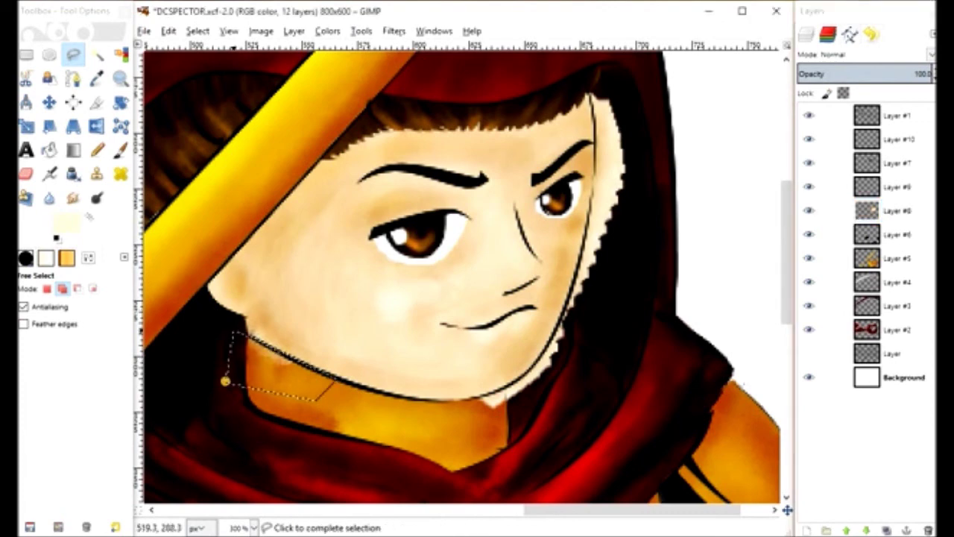
{"action": "left_click", "coordinate": [225, 381]}
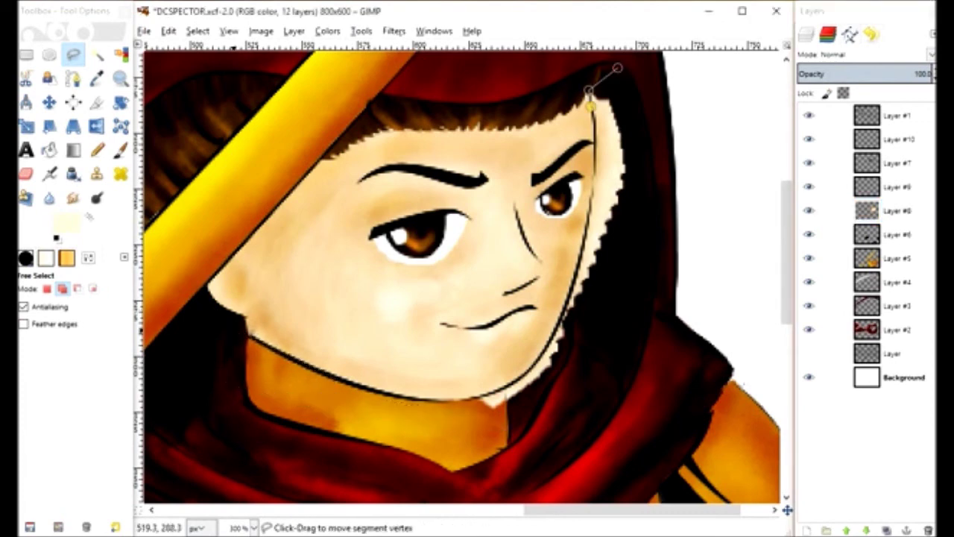
{"action": "left_click", "coordinate": [581, 333]}
{"action": "left_click", "coordinate": [663, 313]}
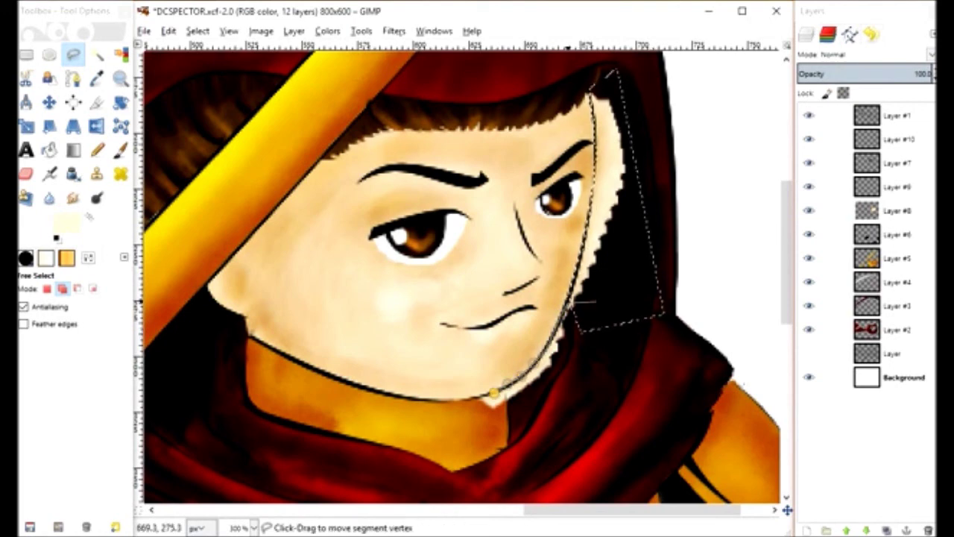
{"action": "left_click", "coordinate": [609, 72]}
Clear the selection, save DCSPECTOR.xcf and fit the whole image in the window.
{"action": "key", "text": "ctrl+shift+a"}
{"action": "key", "text": "ctrl+s"}
{"action": "key", "text": "ctrl+shift+j"}
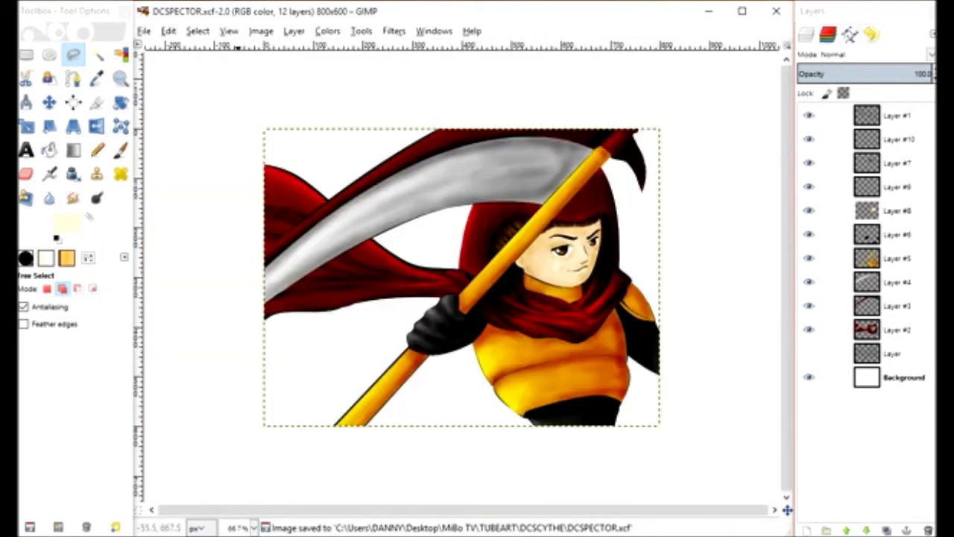
Add a new layer above the Background and bucket-fill it dark red 5c0000.
{"action": "left_click", "coordinate": [894, 377]}
{"action": "key", "text": "shift+ctrl+n"}
{"action": "key", "text": "Return"}
{"action": "key", "text": "shift+b"}
{"action": "left_click", "coordinate": [46, 258]}
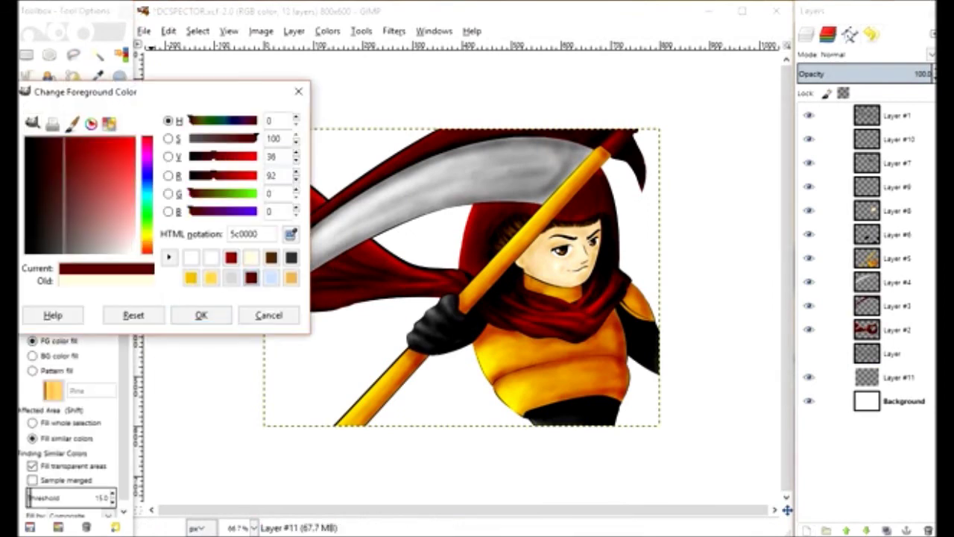
{"action": "left_click", "coordinate": [201, 313]}
{"action": "left_click", "coordinate": [298, 313]}
Render Difference Clouds over the red layer and merge them down into Layer #11.
{"action": "left_click", "coordinate": [394, 31]}
{"action": "left_click", "coordinate": [756, 274]}
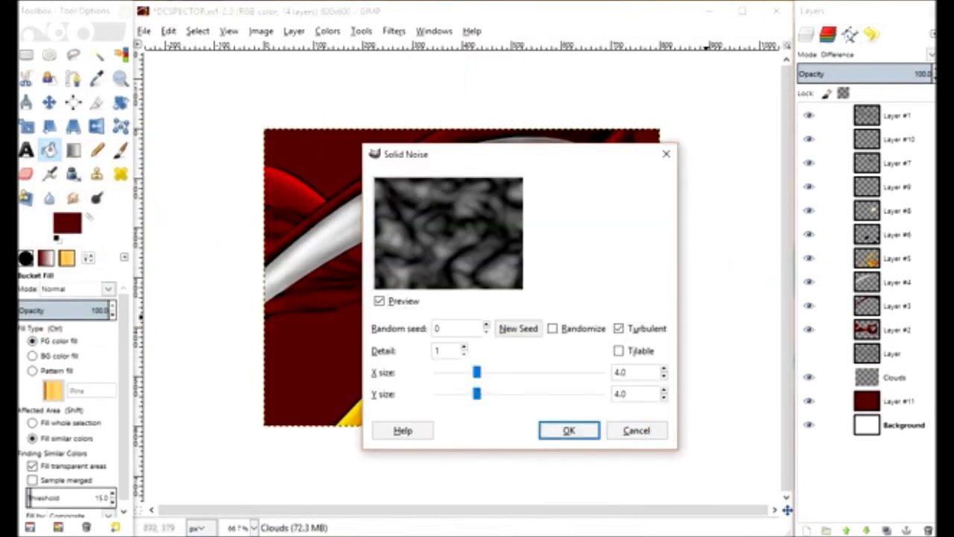
{"action": "key", "text": "Return"}
{"action": "key", "text": "ctrl+m"}
Add a red-filled Layer #12 below the clouds and set Layer #11 to Grain merge.
{"action": "key", "text": "shift+ctrl+n"}
{"action": "key", "text": "Return"}
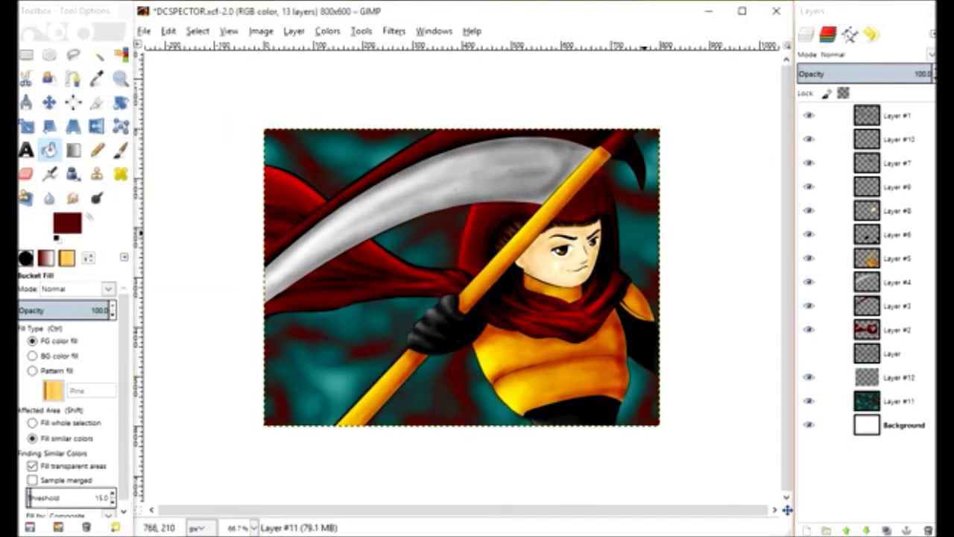
{"action": "key", "text": "ctrl+comma"}
{"action": "left_click_drag", "start_coordinate": [894, 377], "coordinate": [895, 406]}
{"action": "left_click", "coordinate": [865, 54]}
{"action": "left_click", "coordinate": [865, 223]}
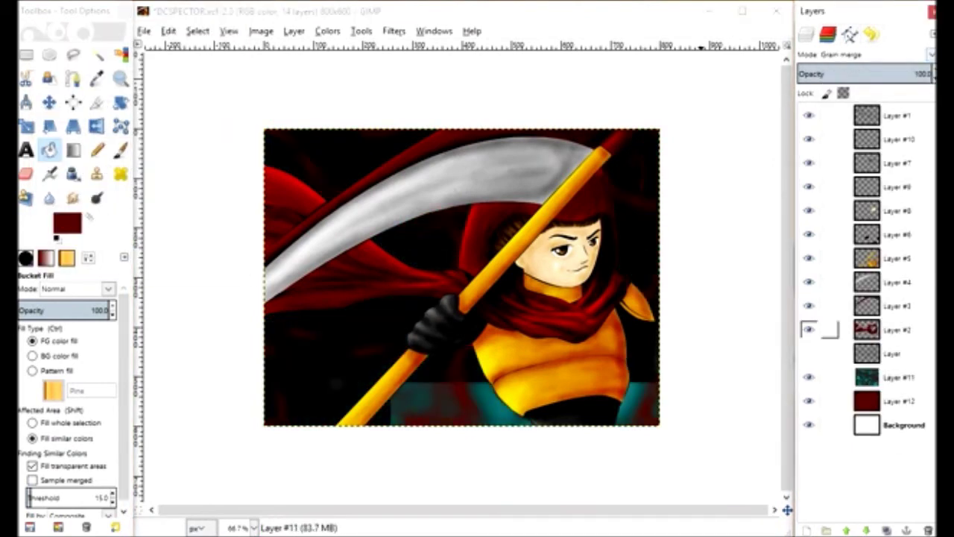
Refill Layer #12 with a brighter red, discarding an unneeded Layer #13.
{"action": "left_click", "coordinate": [894, 400]}
{"action": "left_click", "coordinate": [67, 222]}
{"action": "key", "text": "Return"}
{"action": "key", "text": "ctrl+comma"}
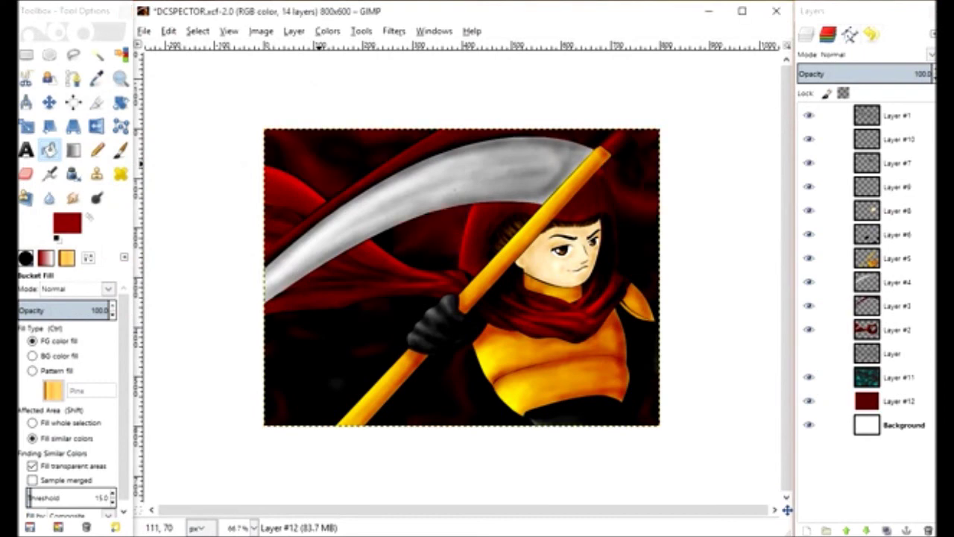
{"action": "key", "text": "shift+ctrl+n"}
{"action": "key", "text": "Return"}
{"action": "left_click", "coordinate": [927, 529]}
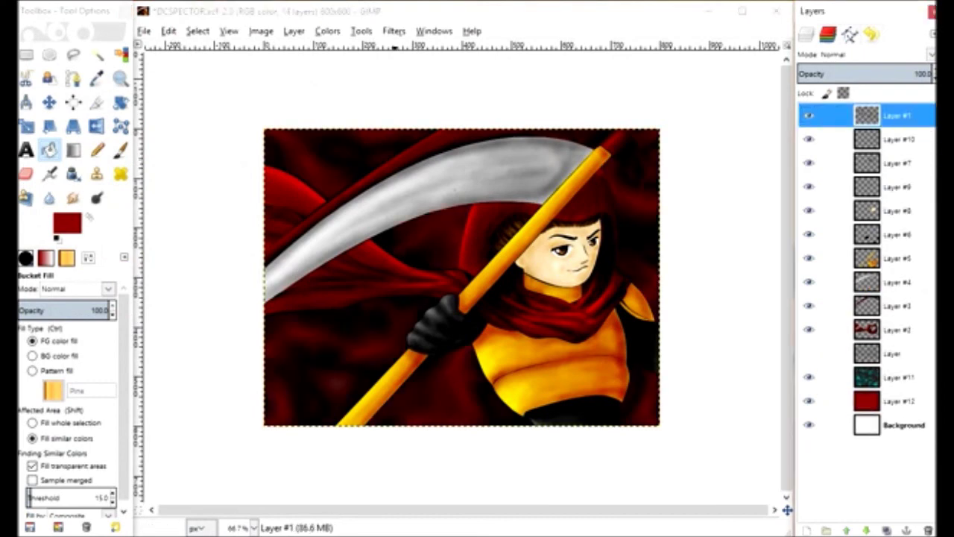
Add a Drop Shadow without canvas resizing and set the shadow layer to Grain merge.
{"action": "left_click", "coordinate": [394, 31]}
{"action": "left_click", "coordinate": [639, 234]}
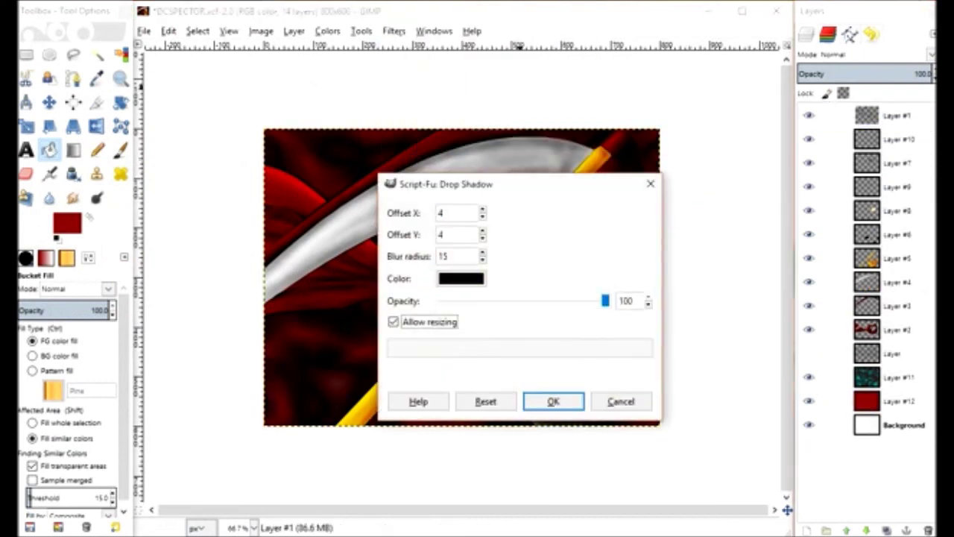
{"action": "left_click", "coordinate": [392, 321]}
{"action": "left_click", "coordinate": [553, 401]}
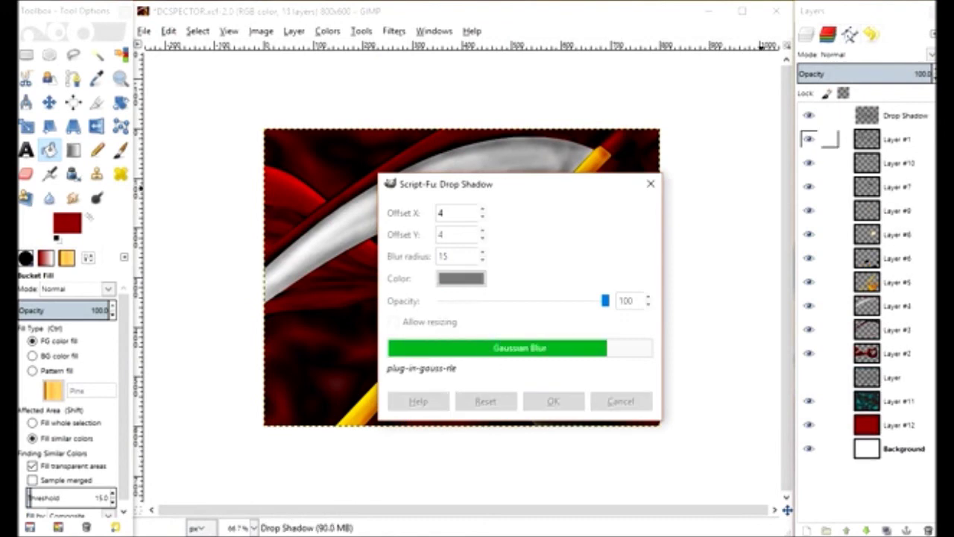
{"action": "left_click", "coordinate": [865, 55]}
{"action": "left_click", "coordinate": [830, 337]}
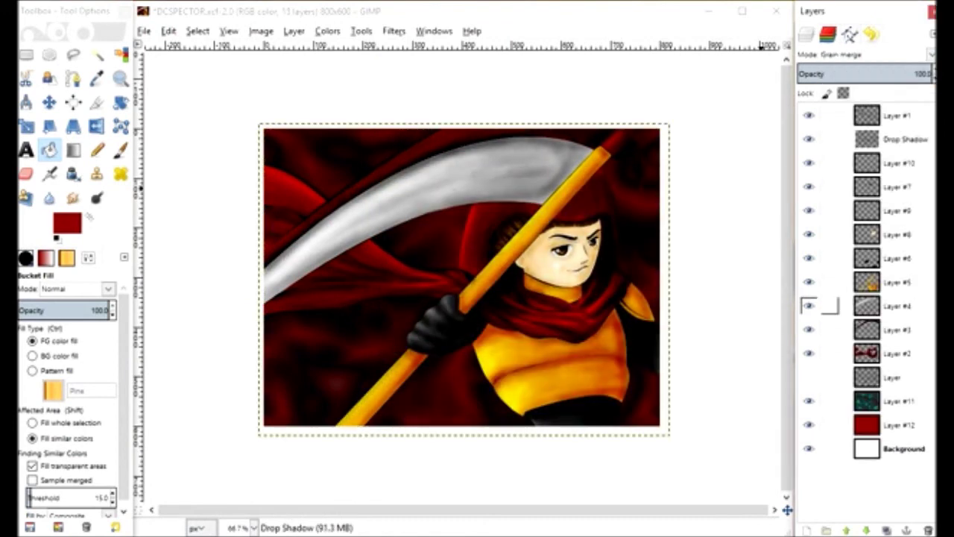
Delete the teal clouds Layer #11 and browse the Filters > Render > Clouds effects.
{"action": "left_click", "coordinate": [894, 401]}
{"action": "left_click", "coordinate": [928, 529]}
{"action": "left_click", "coordinate": [394, 30]}
{"action": "left_click", "coordinate": [395, 30]}
{"action": "left_click", "coordinate": [394, 30]}
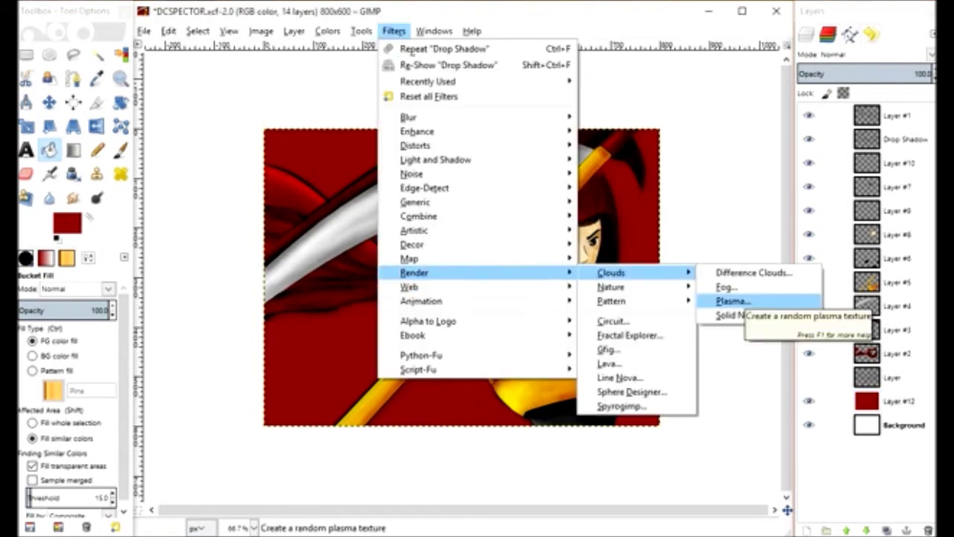
Render tileable turbulent Solid Noise clouds with X size 2.7 and Y size 9.4.
{"action": "left_click", "coordinate": [727, 287]}
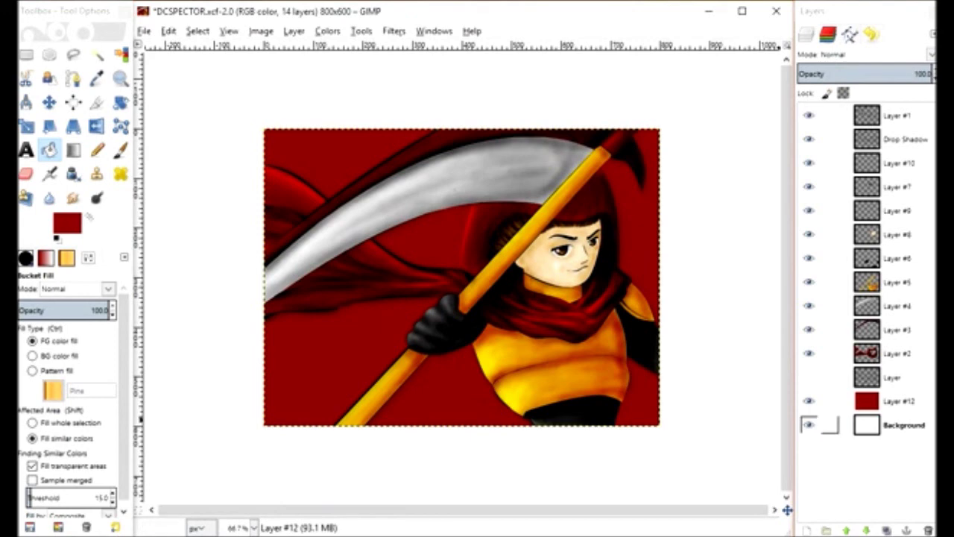
{"action": "left_click", "coordinate": [394, 31]}
{"action": "left_click", "coordinate": [727, 271]}
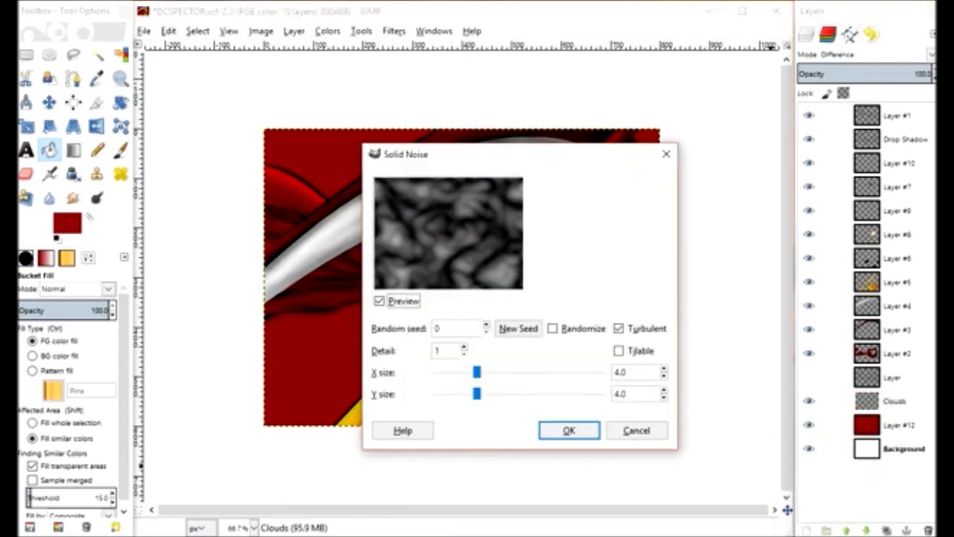
{"action": "left_click", "coordinate": [618, 350]}
{"action": "left_click_drag", "start_coordinate": [477, 393], "coordinate": [532, 393]}
{"action": "left_click_drag", "start_coordinate": [477, 372], "coordinate": [462, 371]}
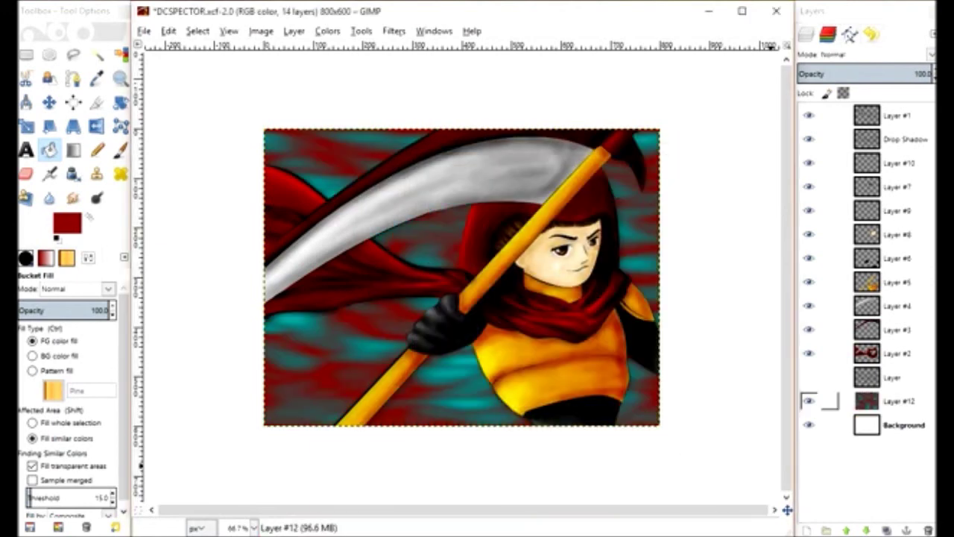
Add a new layer above Background and set Layer #12 to Grain merge blending.
{"action": "left_click", "coordinate": [831, 425]}
{"action": "key", "text": "shift+ctrl+n"}
{"action": "left_click", "coordinate": [198, 313]}
{"action": "left_click", "coordinate": [894, 401]}
{"action": "left_click", "coordinate": [930, 55]}
{"action": "left_click", "coordinate": [836, 412]}
{"action": "left_click", "coordinate": [930, 54]}
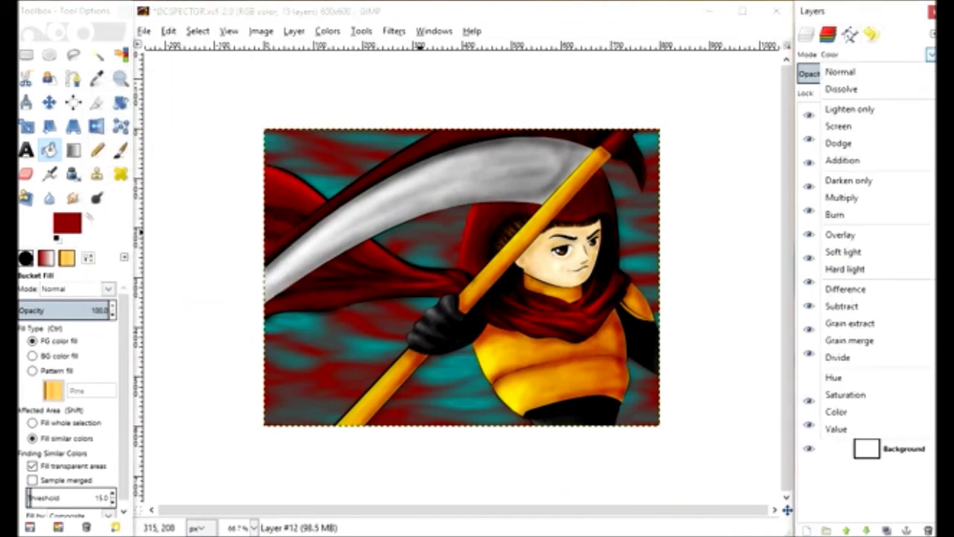
{"action": "left_click", "coordinate": [849, 340]}
Duplicate Layer #12 as Screen-mode Layer #13 and hide the copy.
{"action": "right_click", "coordinate": [894, 401]}
{"action": "left_click", "coordinate": [798, 75]}
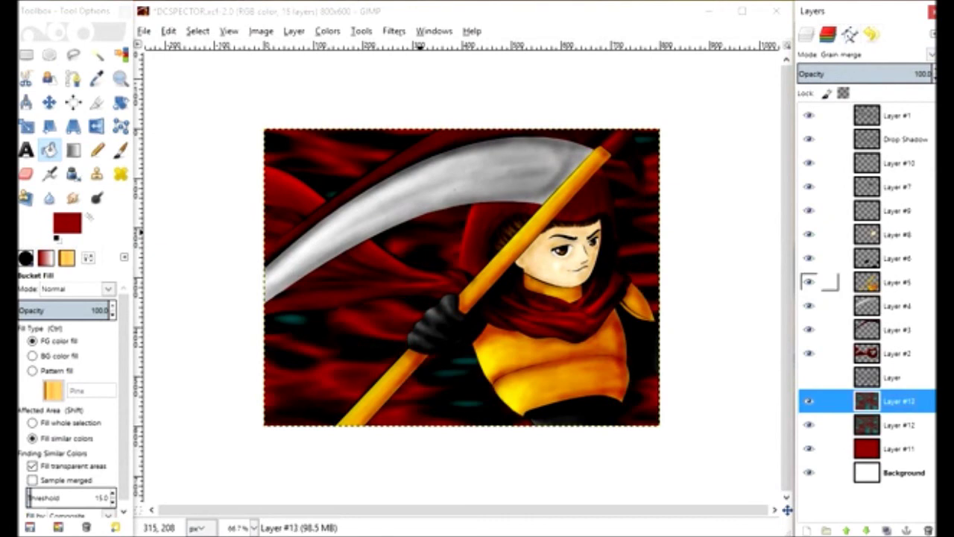
{"action": "left_click", "coordinate": [931, 55]}
{"action": "left_click", "coordinate": [849, 112]}
{"action": "scroll", "coordinate": [864, 55], "scroll_direction": "up", "scroll_amount": 2}
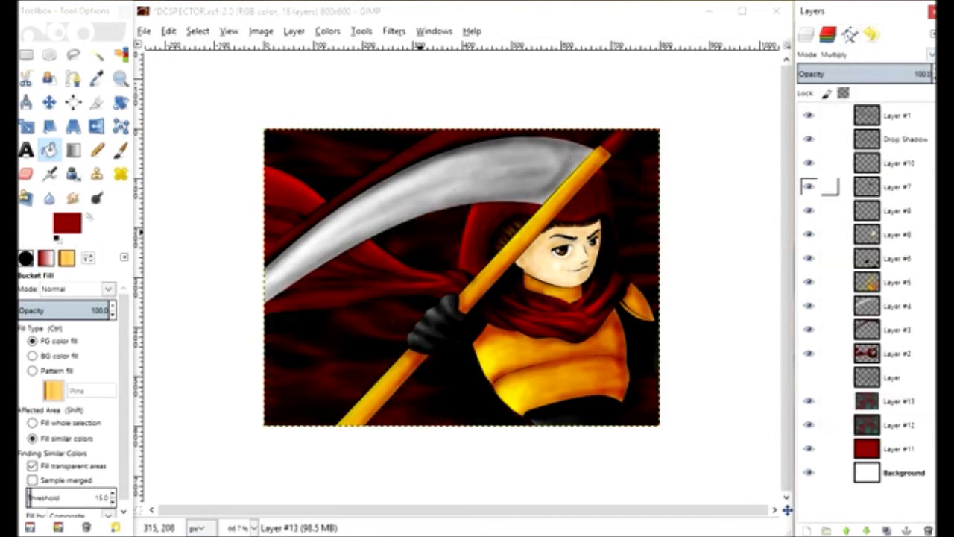
{"action": "left_click", "coordinate": [894, 424]}
{"action": "left_click", "coordinate": [809, 400]}
{"action": "double_click", "coordinate": [866, 424]}
{"action": "left_click", "coordinate": [283, 200]}
{"action": "left_click", "coordinate": [809, 401]}
{"action": "left_click", "coordinate": [809, 400]}
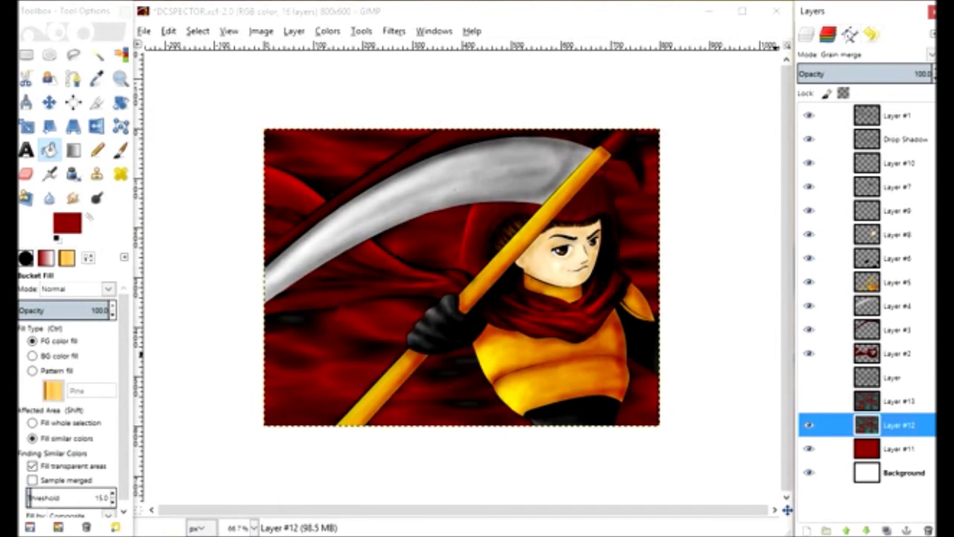
Bucket-fill Layer #11's reds with light red, then darken the left areas with dark red.
{"action": "left_click", "coordinate": [894, 448]}
{"action": "left_click", "coordinate": [66, 222]}
{"action": "left_click", "coordinate": [200, 315]}
{"action": "left_click", "coordinate": [419, 235]}
{"action": "left_click", "coordinate": [66, 222]}
{"action": "left_click", "coordinate": [123, 216]}
{"action": "left_click", "coordinate": [200, 315]}
{"action": "left_click", "coordinate": [319, 183]}
{"action": "left_click", "coordinate": [350, 372]}
Recolour Layer #11's reds to light pink efb7b7, then fill them with dark red 5f1111.
{"action": "left_click", "coordinate": [66, 222]}
{"action": "left_click_drag", "start_coordinate": [89, 186], "coordinate": [129, 226]}
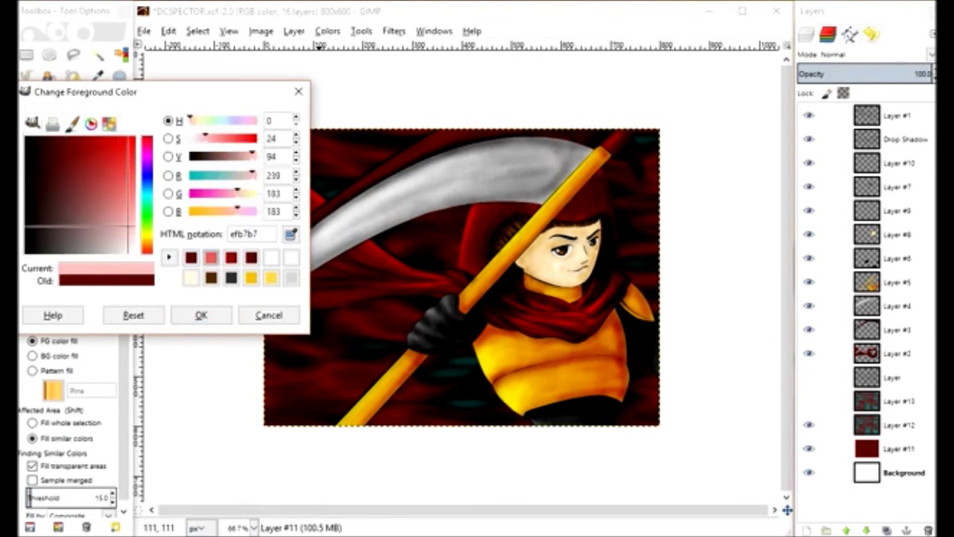
{"action": "left_click", "coordinate": [200, 315]}
{"action": "left_click", "coordinate": [312, 179]}
{"action": "left_click", "coordinate": [66, 222]}
{"action": "left_click", "coordinate": [65, 156]}
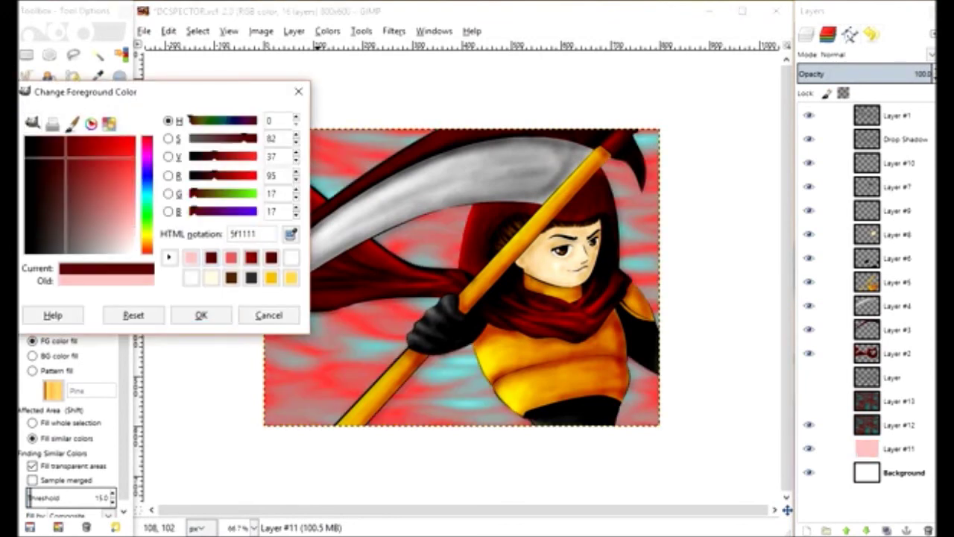
{"action": "left_click", "coordinate": [251, 258]}
{"action": "left_click", "coordinate": [200, 316]}
{"action": "left_click", "coordinate": [338, 152]}
Show Layer #13 in Overlay mode and duplicate it as Hard light Layer #14.
{"action": "left_click", "coordinate": [894, 400]}
{"action": "left_click", "coordinate": [809, 400]}
{"action": "left_click", "coordinate": [865, 54]}
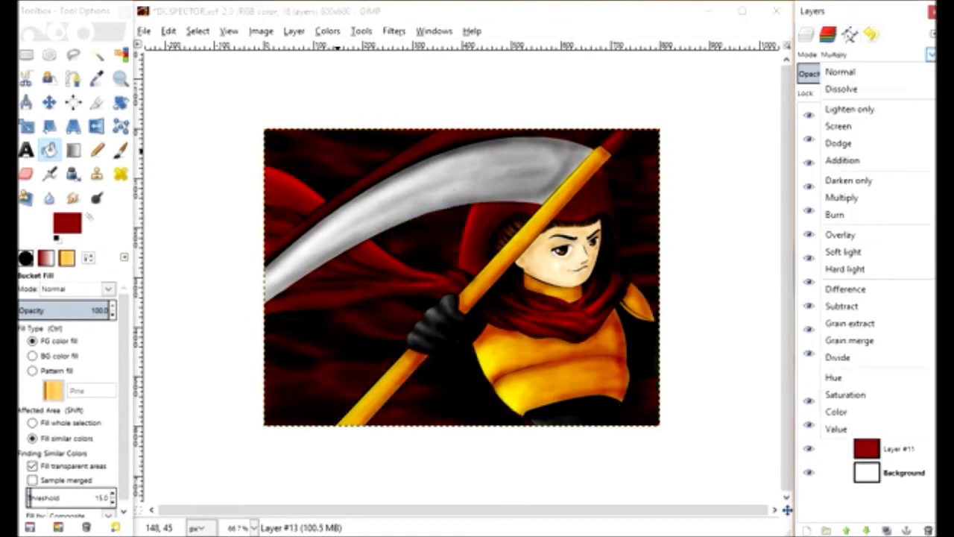
{"action": "left_click", "coordinate": [824, 237]}
{"action": "right_click", "coordinate": [830, 401]}
{"action": "left_click", "coordinate": [805, 75]}
{"action": "left_click", "coordinate": [865, 54]}
{"action": "left_click", "coordinate": [820, 250]}
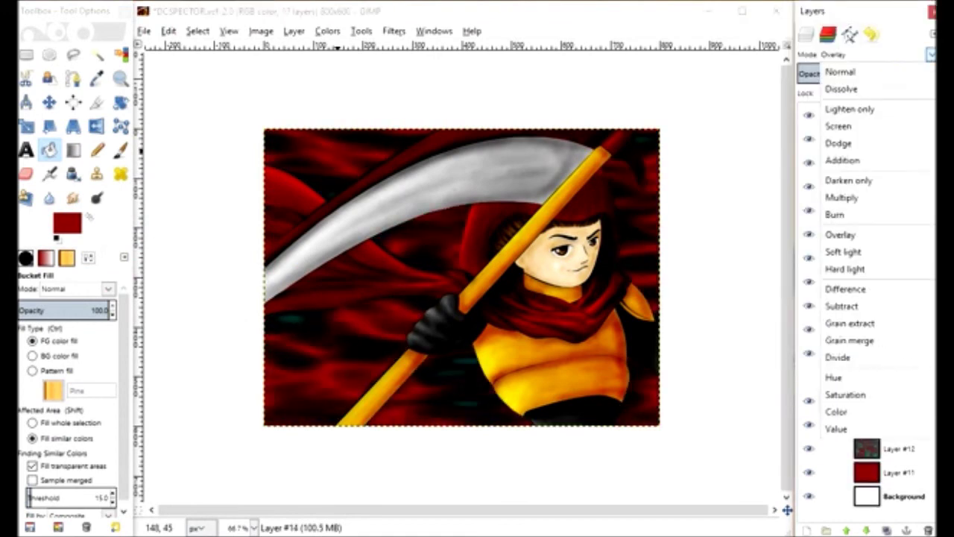
{"action": "left_click", "coordinate": [865, 54]}
{"action": "left_click", "coordinate": [820, 263]}
Compare layer visibility, then set the layer to Burn mode at about 88 opacity.
{"action": "left_click", "coordinate": [809, 424]}
{"action": "left_click", "coordinate": [809, 448]}
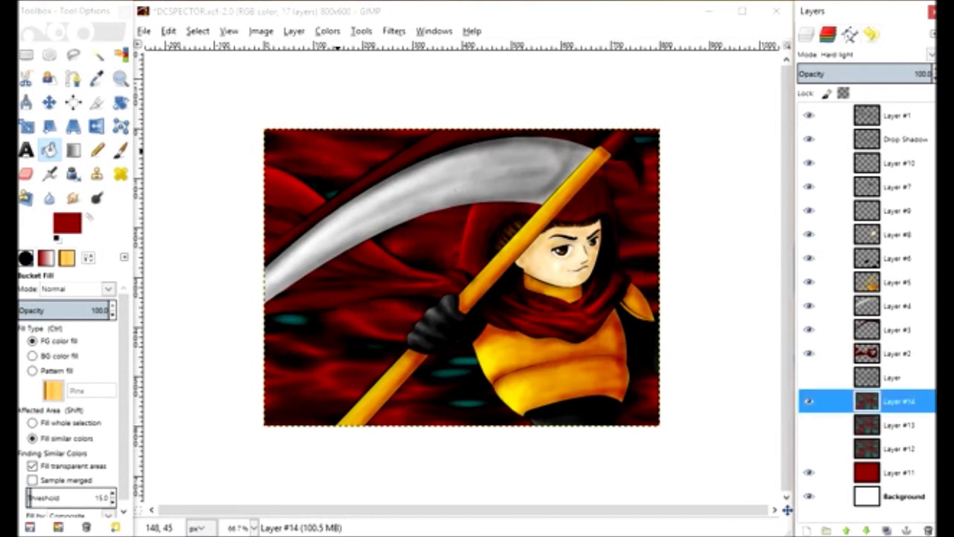
{"action": "left_click", "coordinate": [809, 448]}
{"action": "left_click", "coordinate": [864, 54]}
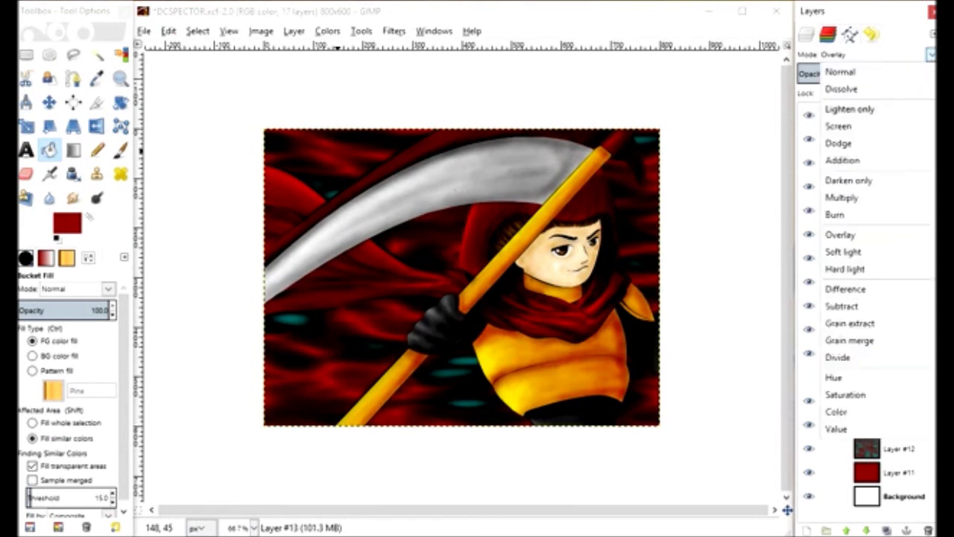
{"action": "left_click", "coordinate": [826, 212]}
{"action": "left_click", "coordinate": [889, 73]}
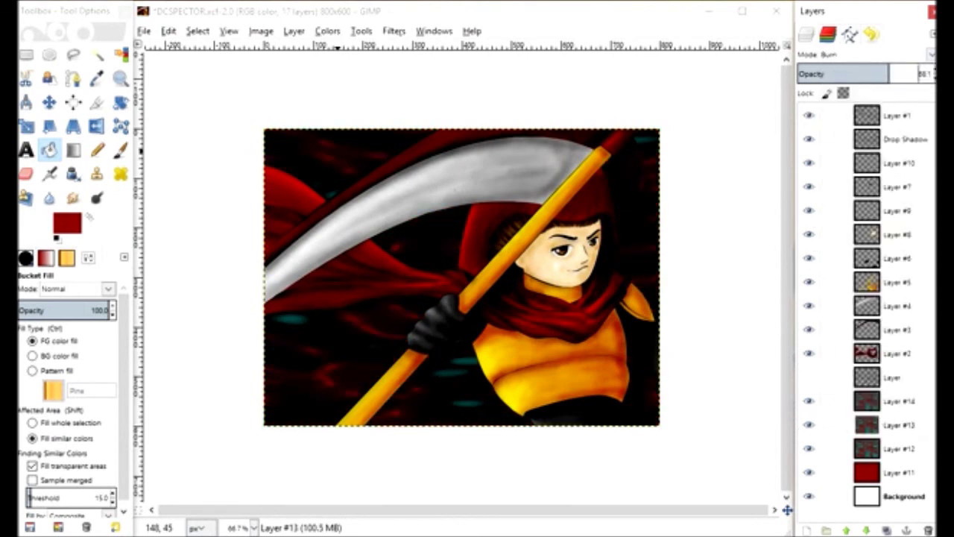
Delete Layer #13 and select Layer #14.
{"action": "left_click", "coordinate": [894, 424]}
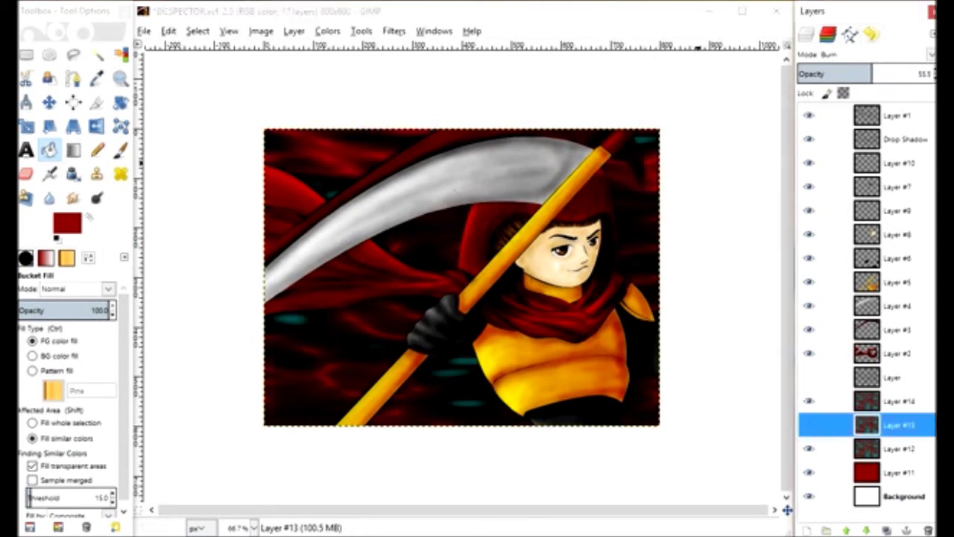
{"action": "left_click", "coordinate": [928, 530]}
{"action": "left_click", "coordinate": [895, 400]}
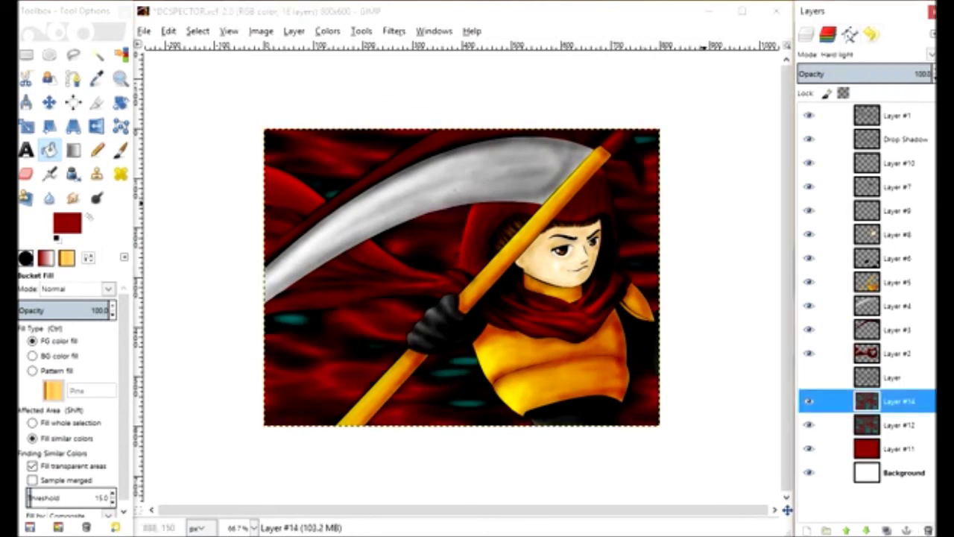
{"action": "left_click", "coordinate": [393, 31]}
{"action": "left_click", "coordinate": [373, 102]}
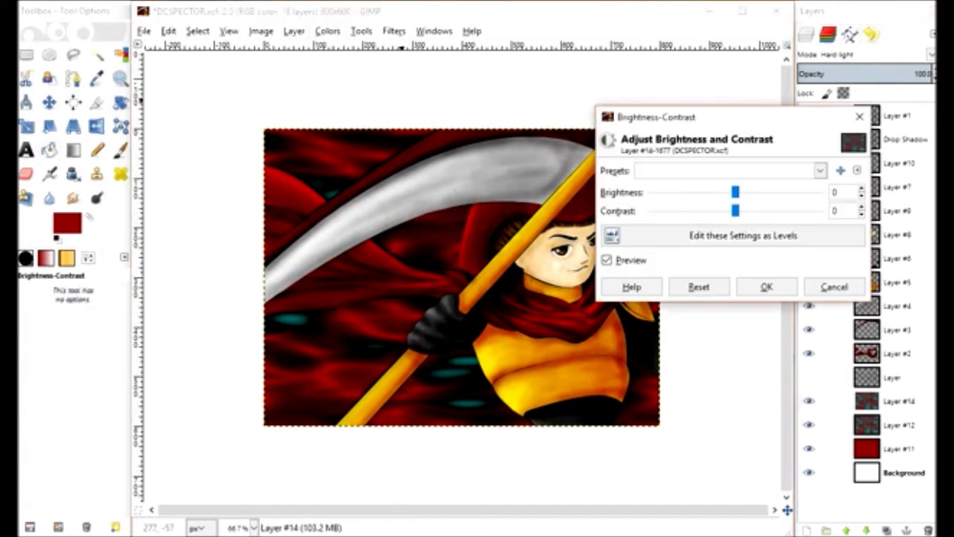
Try raising Layer #14's brightness and contrast, then cancel the change.
{"action": "left_click_drag", "start_coordinate": [735, 211], "coordinate": [793, 211]}
{"action": "mouse_move", "coordinate": [735, 192]}
{"action": "left_mouse_down"}
{"action": "mouse_move", "coordinate": [788, 192]}
{"action": "mouse_move", "coordinate": [735, 211]}
{"action": "left_mouse_up"}
{"action": "mouse_move", "coordinate": [788, 193]}
{"action": "left_mouse_down"}
{"action": "mouse_move", "coordinate": [694, 192]}
{"action": "mouse_move", "coordinate": [780, 192]}
{"action": "left_mouse_up"}
{"action": "left_click", "coordinate": [834, 286]}
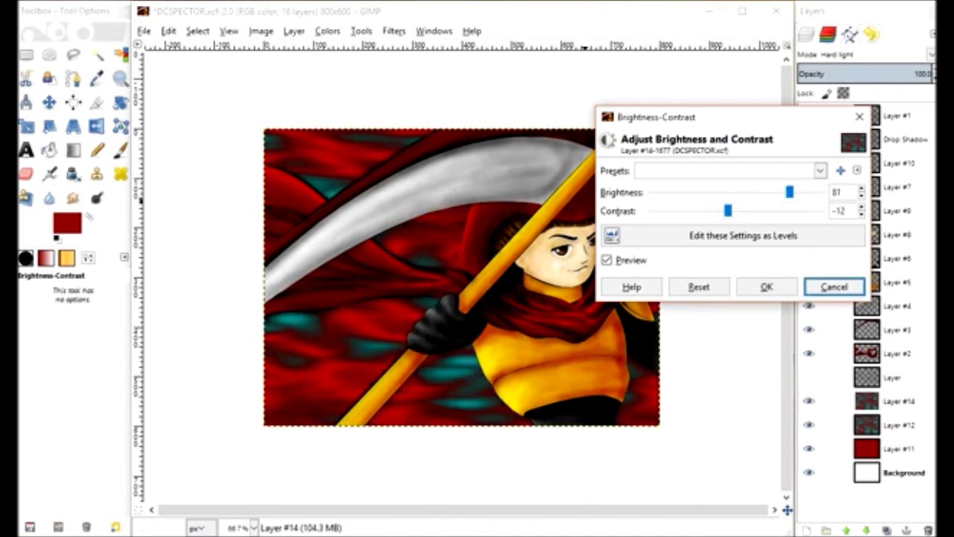
Apply a steep S-shaped Value curve to Layer #14 with Curves.
{"action": "left_click", "coordinate": [327, 31]}
{"action": "left_click", "coordinate": [349, 156]}
{"action": "left_click_drag", "start_coordinate": [768, 178], "coordinate": [769, 161]}
{"action": "left_click_drag", "start_coordinate": [687, 241], "coordinate": [687, 289]}
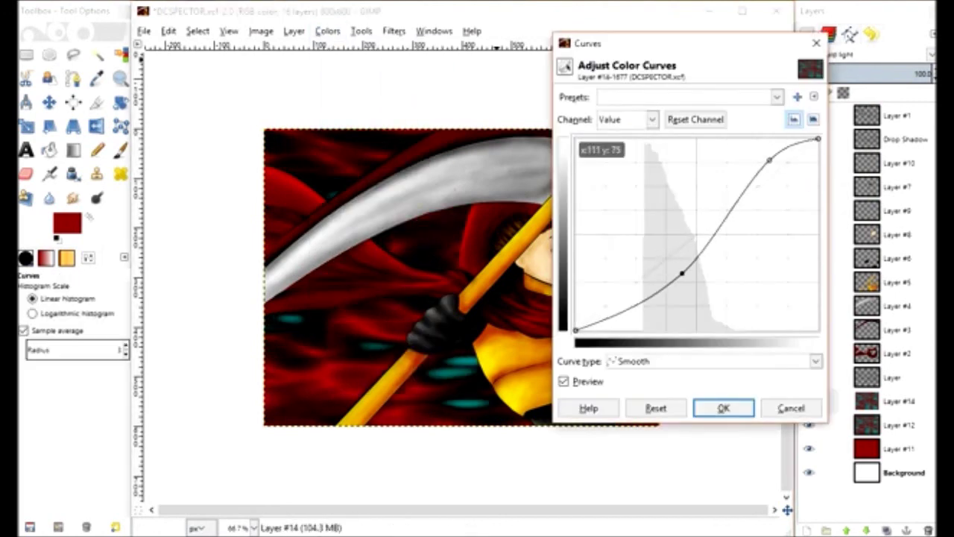
{"action": "left_click", "coordinate": [621, 325]}
{"action": "left_click_drag", "start_coordinate": [736, 217], "coordinate": [736, 152]}
{"action": "mouse_move", "coordinate": [596, 42]}
{"action": "left_mouse_down"}
{"action": "mouse_move", "coordinate": [737, 38]}
{"action": "mouse_move", "coordinate": [713, 37]}
{"action": "left_mouse_up"}
{"action": "left_click", "coordinate": [681, 375]}
{"action": "left_click", "coordinate": [681, 375]}
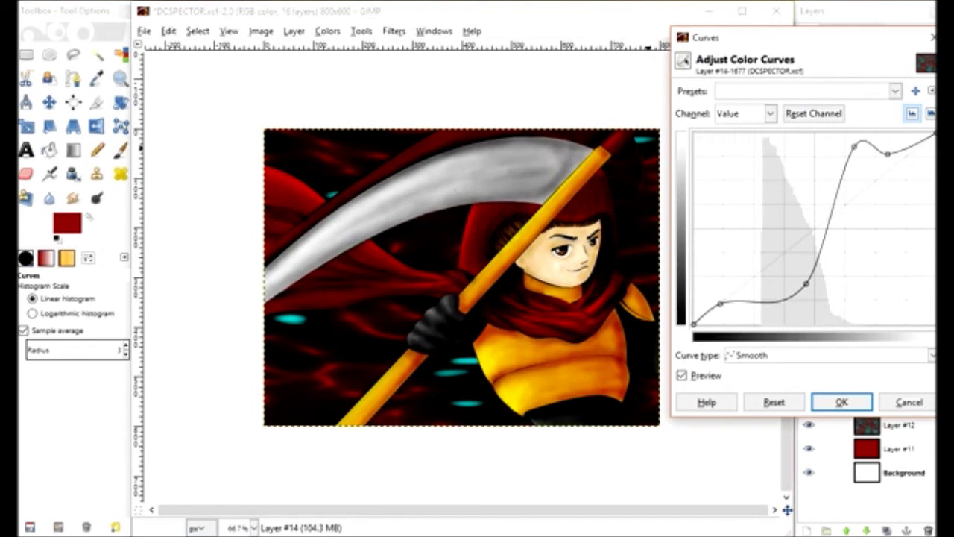
{"action": "mouse_move", "coordinate": [827, 216]}
{"action": "left_mouse_down"}
{"action": "mouse_move", "coordinate": [845, 243]}
{"action": "mouse_move", "coordinate": [814, 196]}
{"action": "left_mouse_up"}
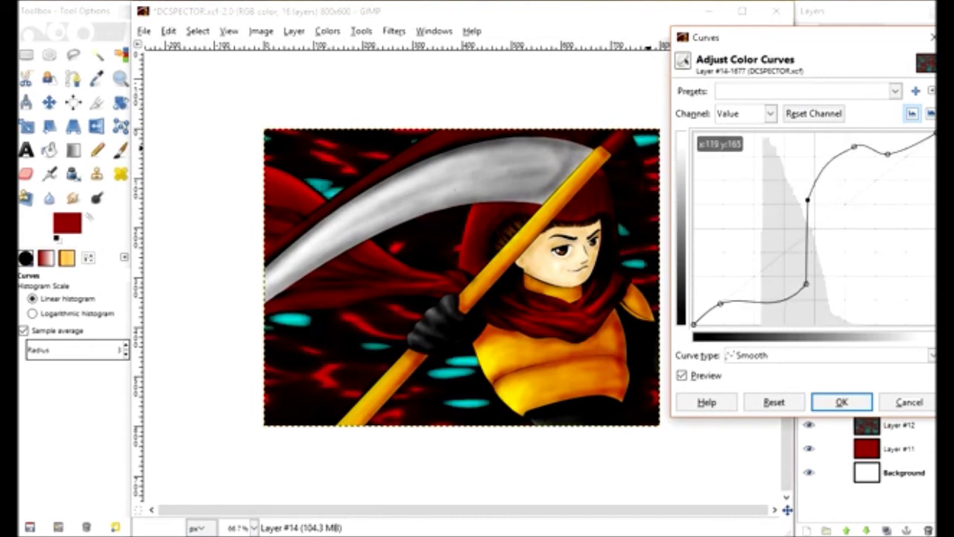
{"action": "left_click_drag", "start_coordinate": [745, 37], "coordinate": [780, 37]}
{"action": "left_click", "coordinate": [876, 402]}
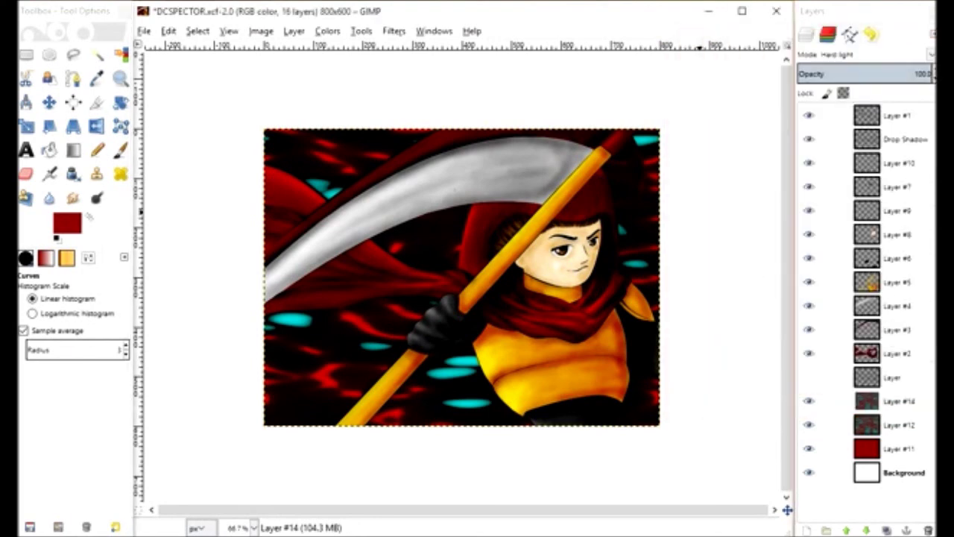
Set Layer #14's blending mode to Grain merge.
{"action": "left_click", "coordinate": [865, 54]}
{"action": "left_click", "coordinate": [852, 321]}
{"action": "left_click", "coordinate": [865, 54]}
{"action": "left_click", "coordinate": [851, 338]}
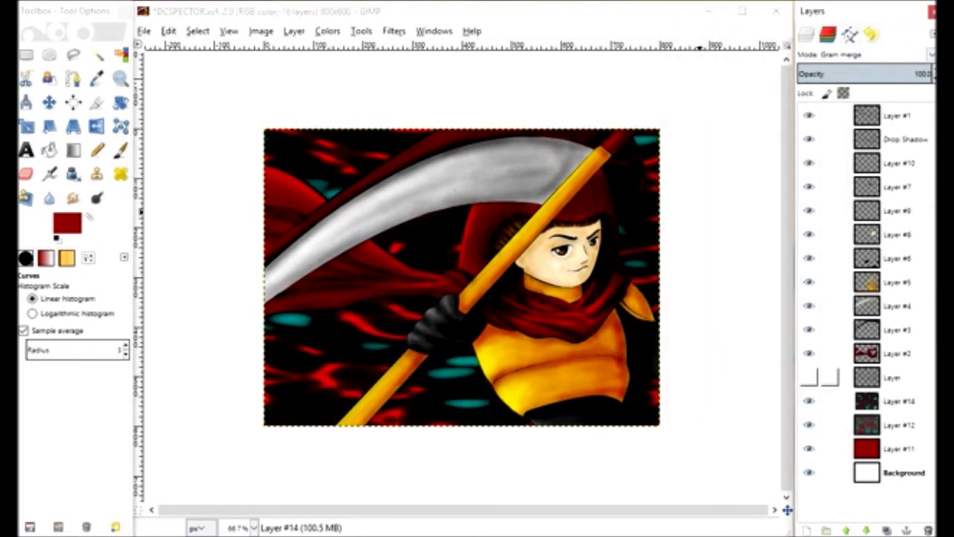
Test Multiply, keep Grain merge blending, and save the image.
{"action": "left_click", "coordinate": [864, 55]}
{"action": "left_click", "coordinate": [841, 197]}
{"action": "left_click", "coordinate": [864, 54]}
{"action": "left_click", "coordinate": [849, 340]}
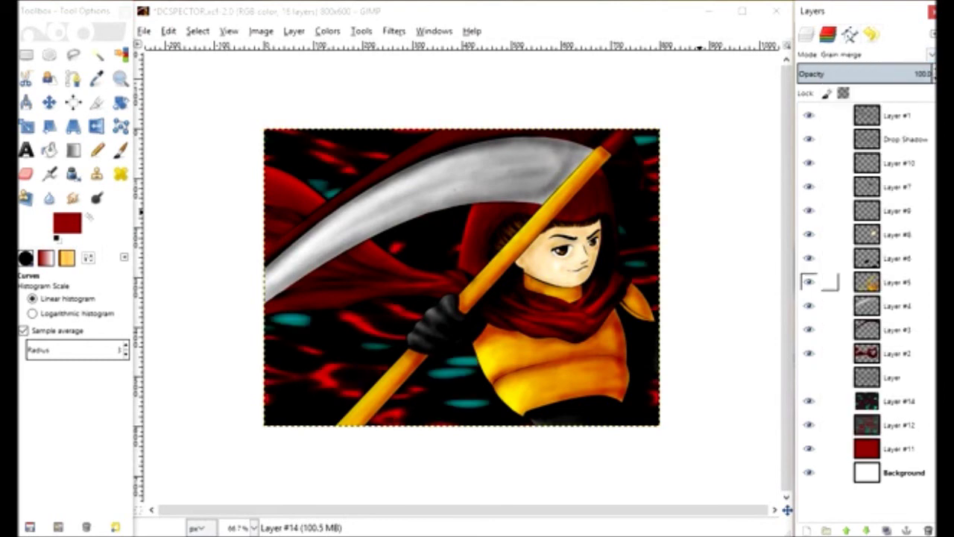
{"action": "key", "text": "ctrl+s"}
Stamp the custom signature brush at size 70, Normal mode, in the bottom-left corner.
{"action": "key", "text": "p"}
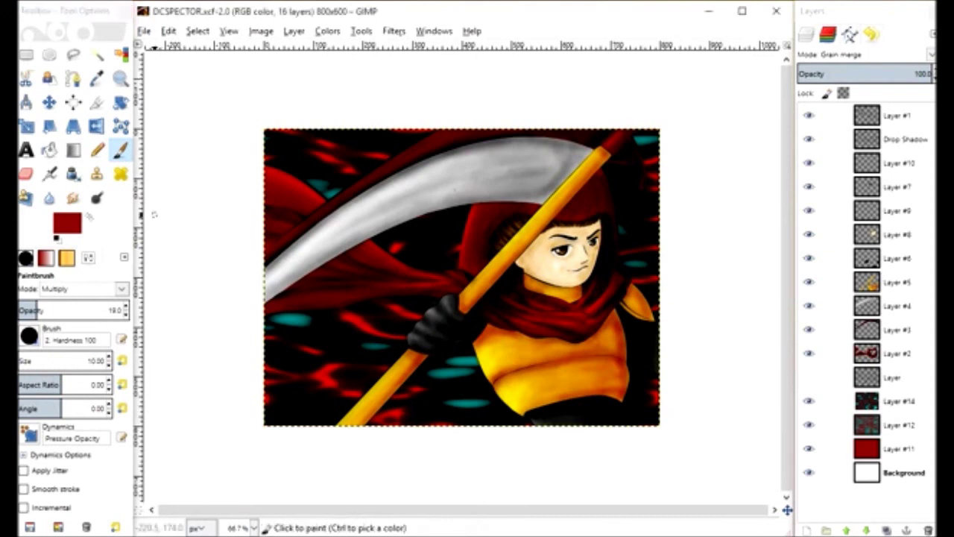
{"action": "left_click", "coordinate": [29, 337]}
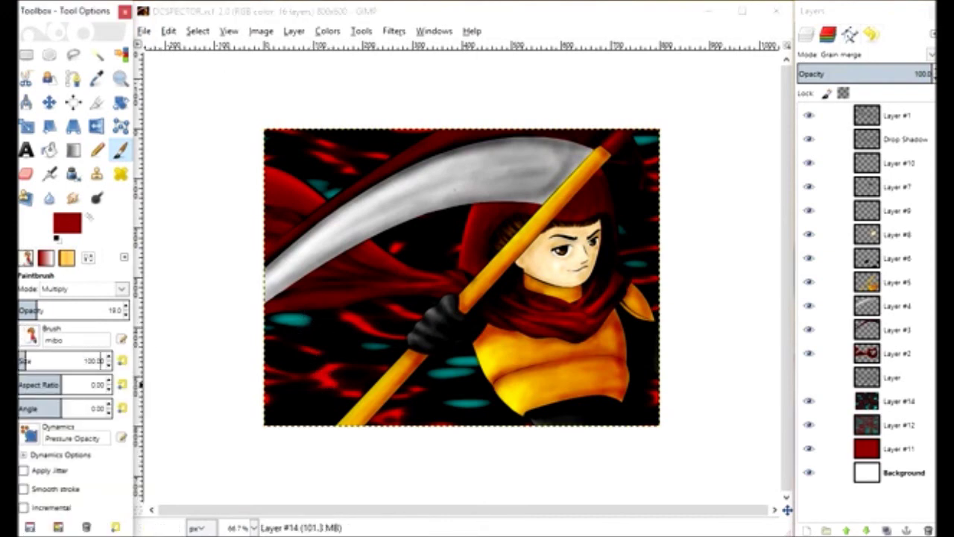
{"action": "left_click", "coordinate": [23, 361]}
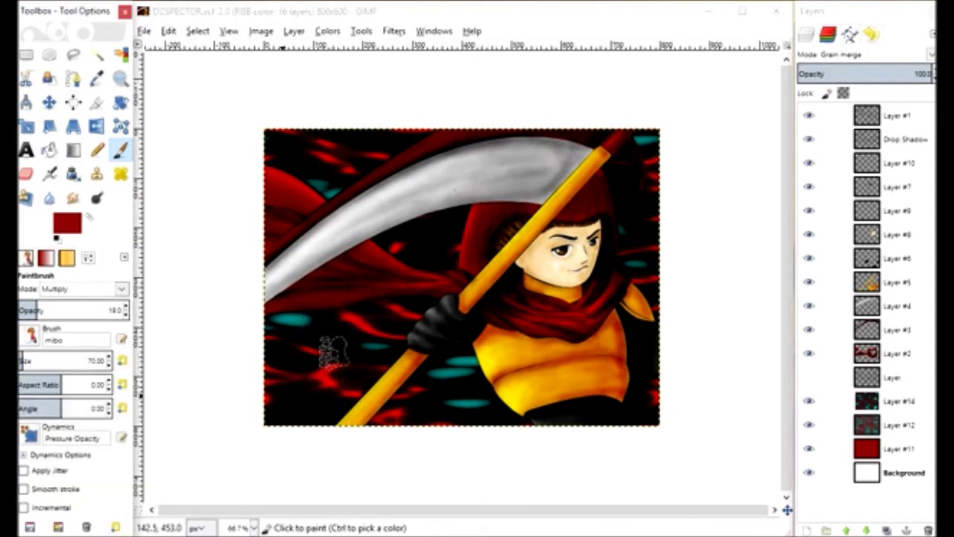
{"action": "left_click", "coordinate": [283, 406]}
{"action": "key", "text": "ctrl+z"}
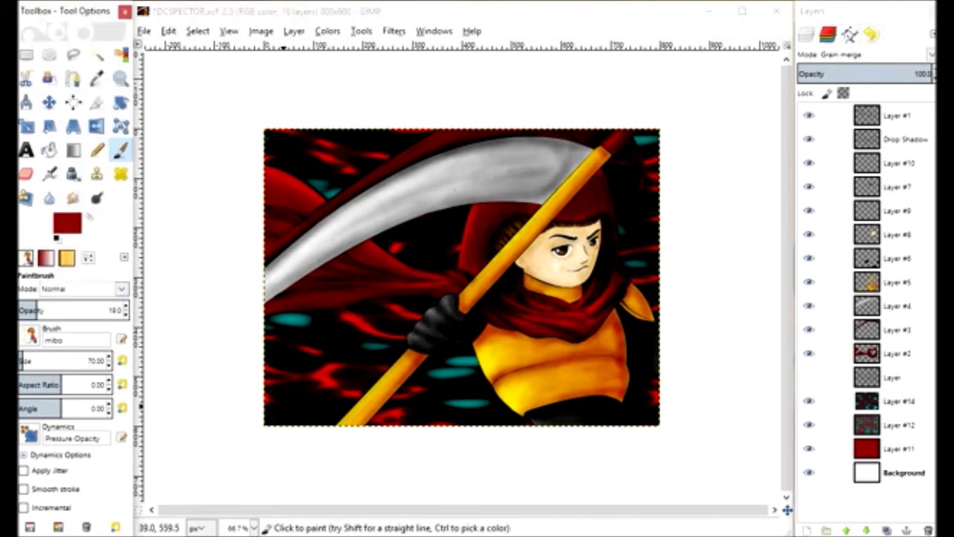
{"action": "type", "text": "100"}
{"action": "left_click", "coordinate": [894, 116]}
{"action": "left_click", "coordinate": [280, 406]}
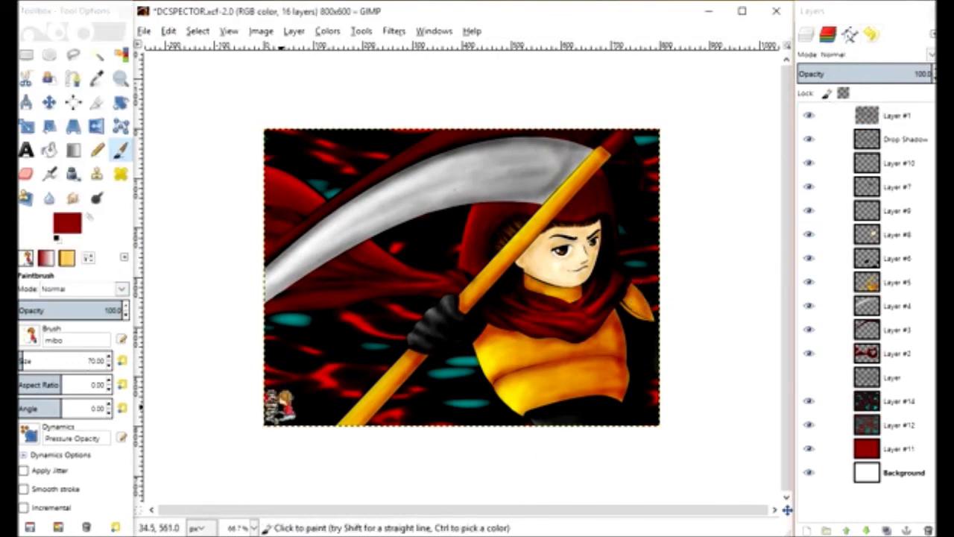
Save DCSPECTOR.xcf and view the image at 100% zoom.
{"action": "left_click", "coordinate": [73, 55]}
{"action": "key", "text": "ctrl+s"}
{"action": "left_click", "coordinate": [253, 526]}
{"action": "left_click", "coordinate": [240, 424]}
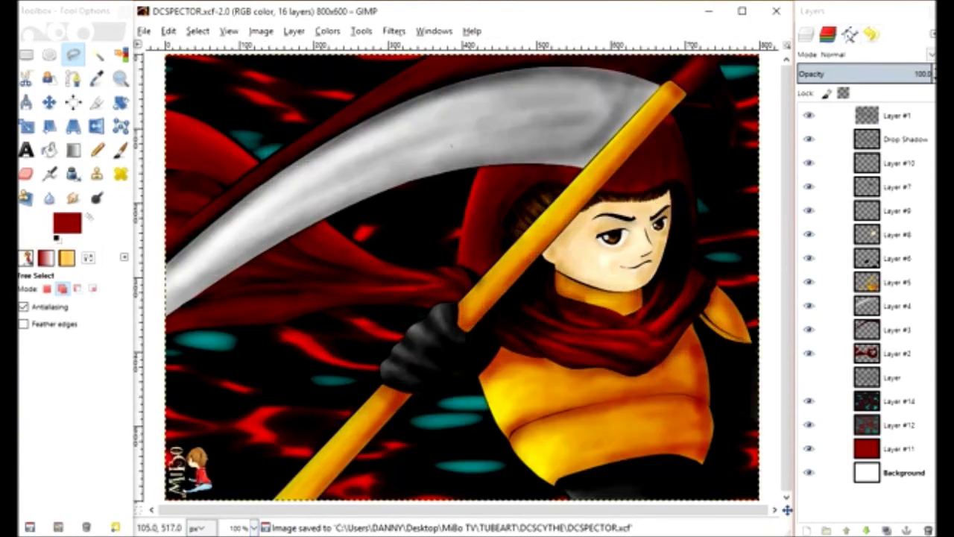